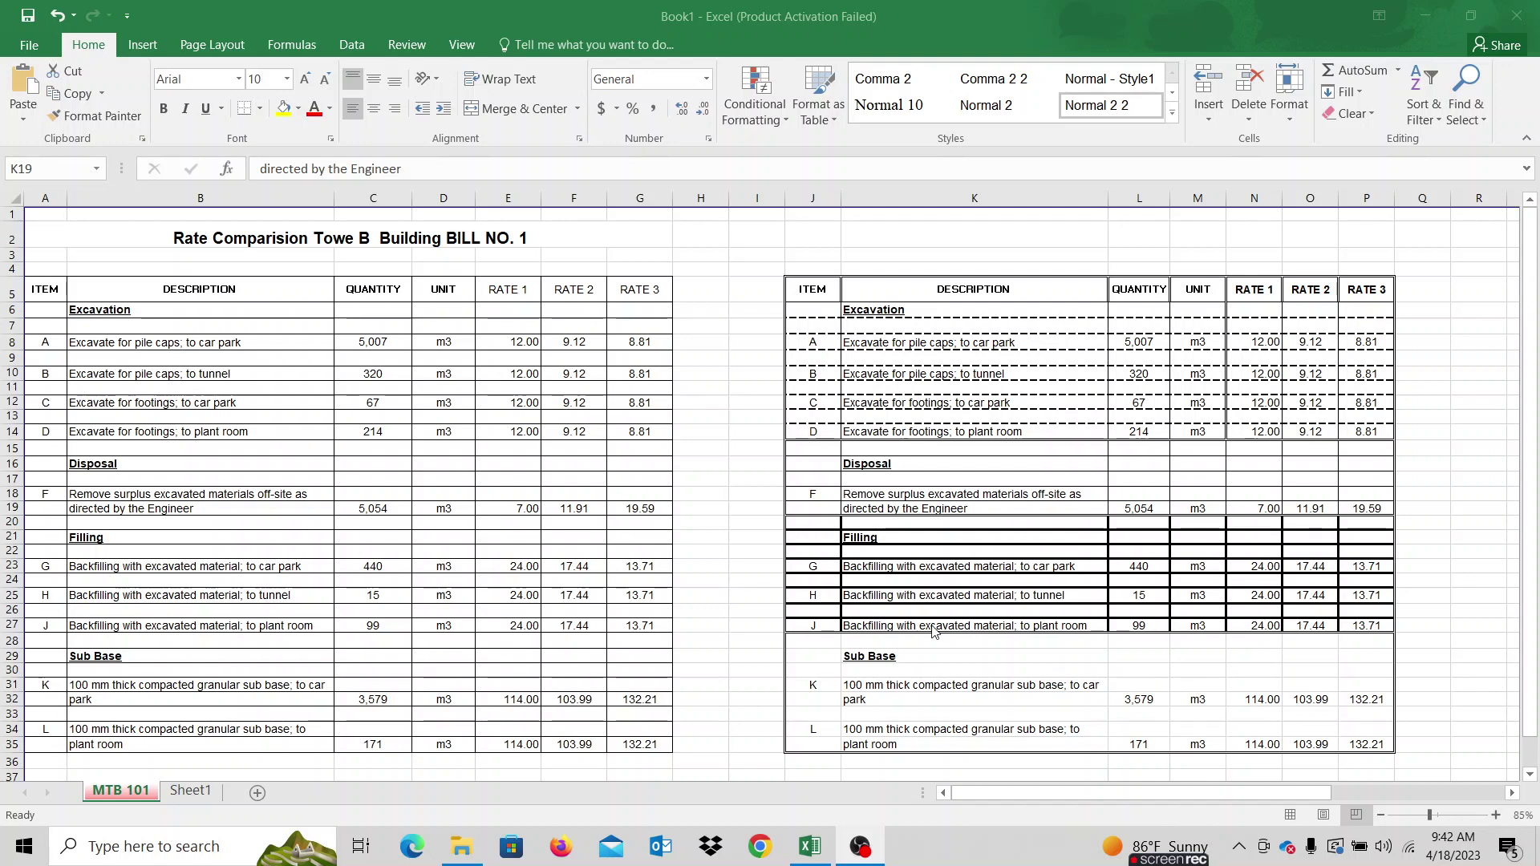
click(424, 406)
click(733, 414)
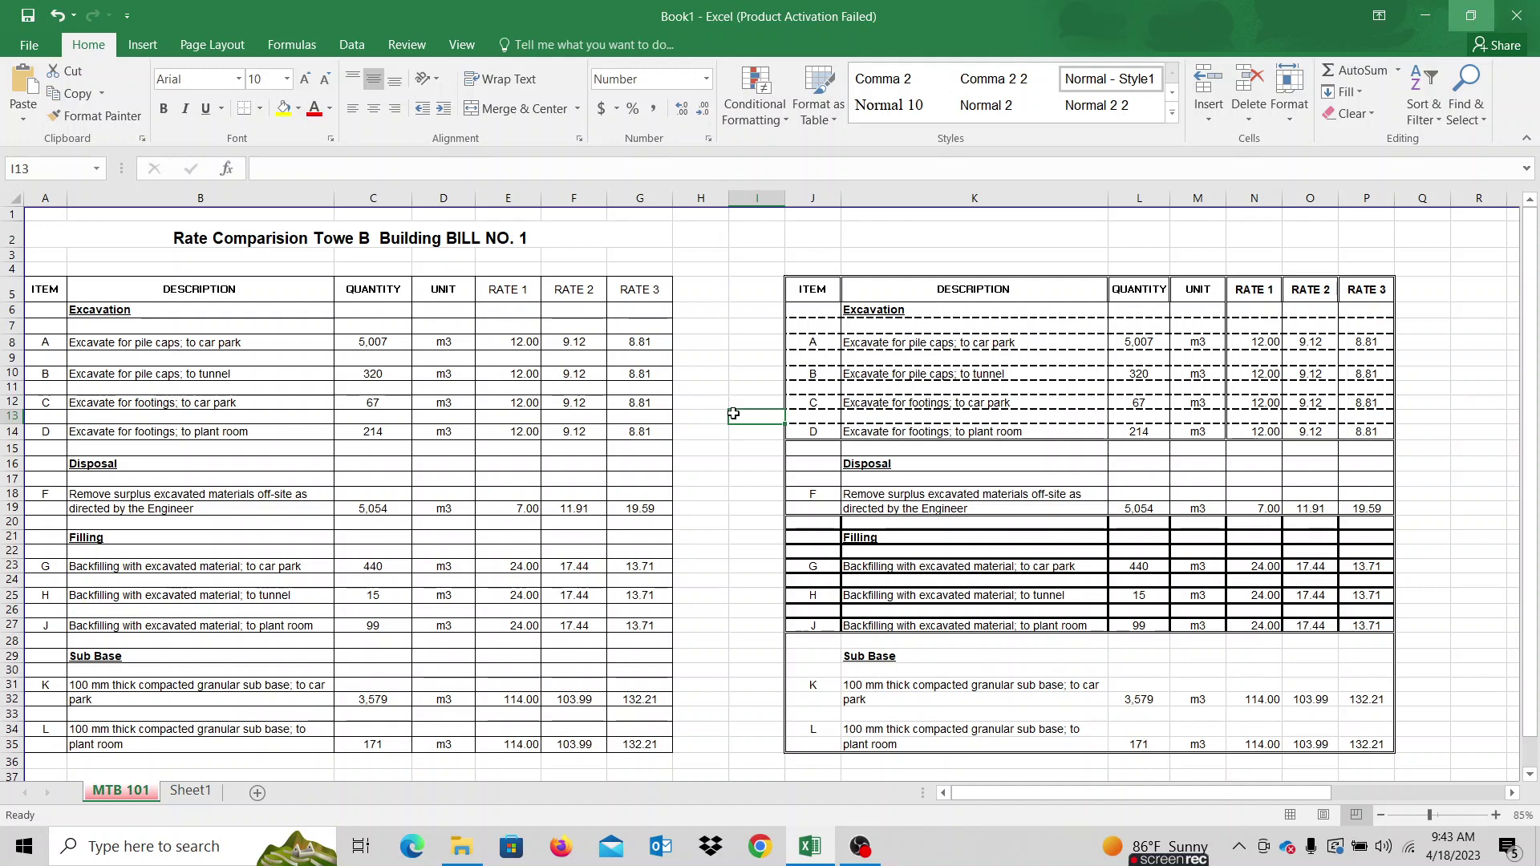
drag(47, 281, 654, 748)
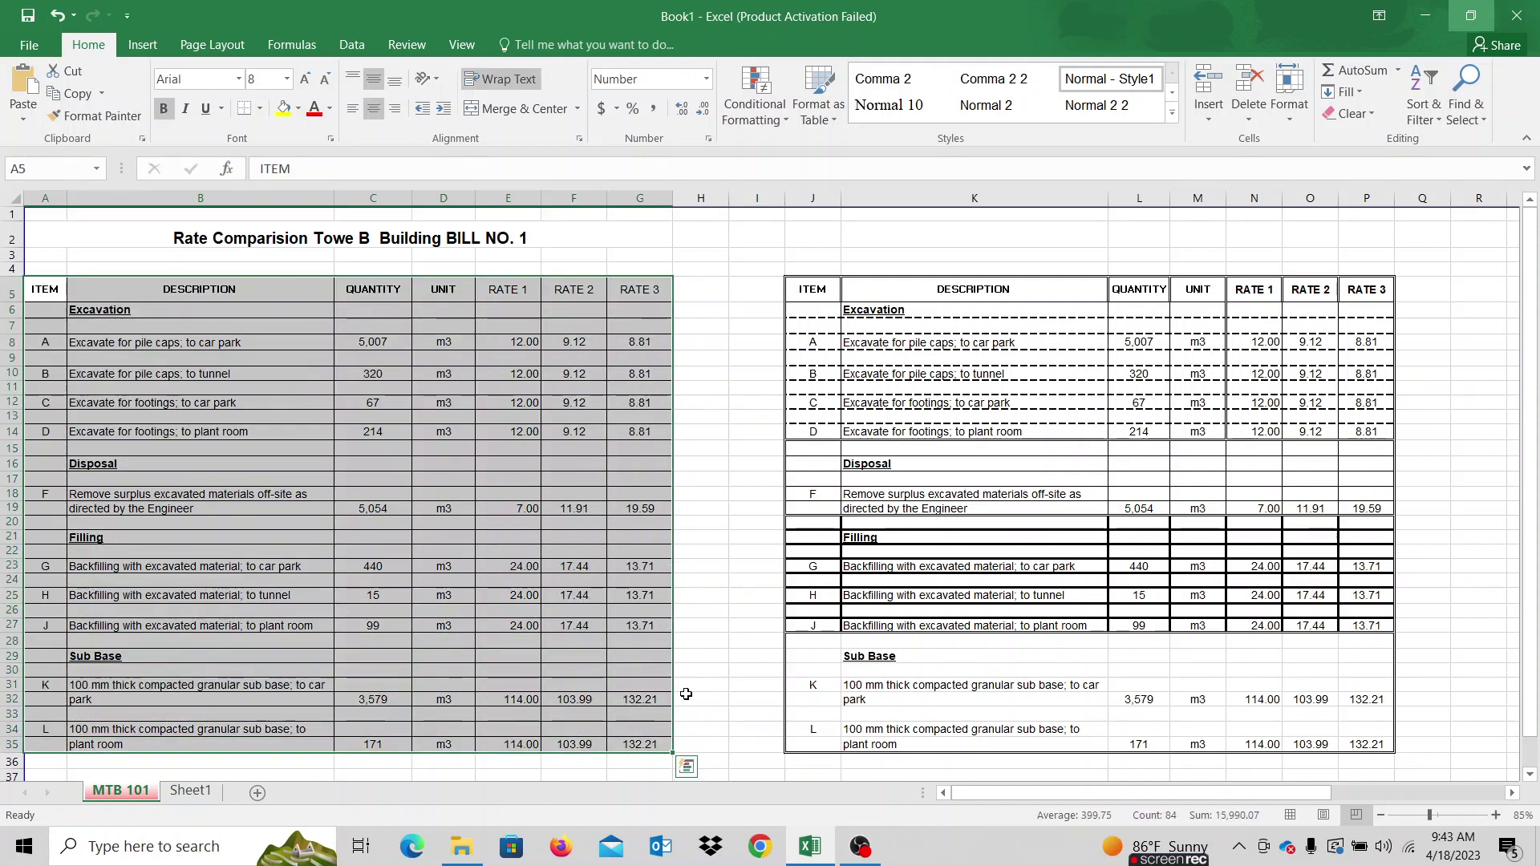
click(686, 696)
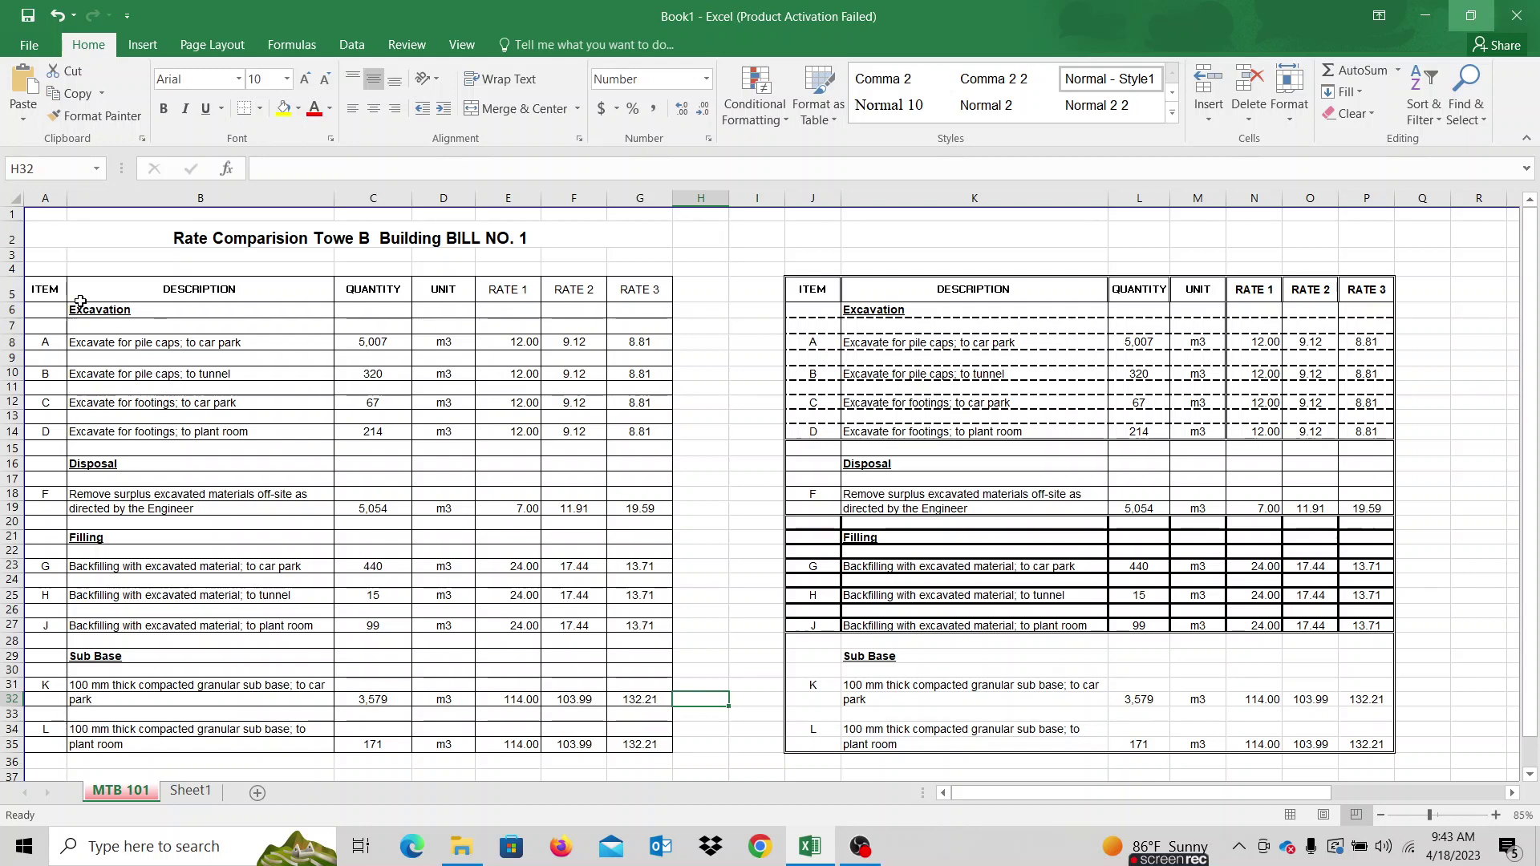
drag(45, 289, 241, 345)
drag(497, 494, 658, 727)
click(732, 613)
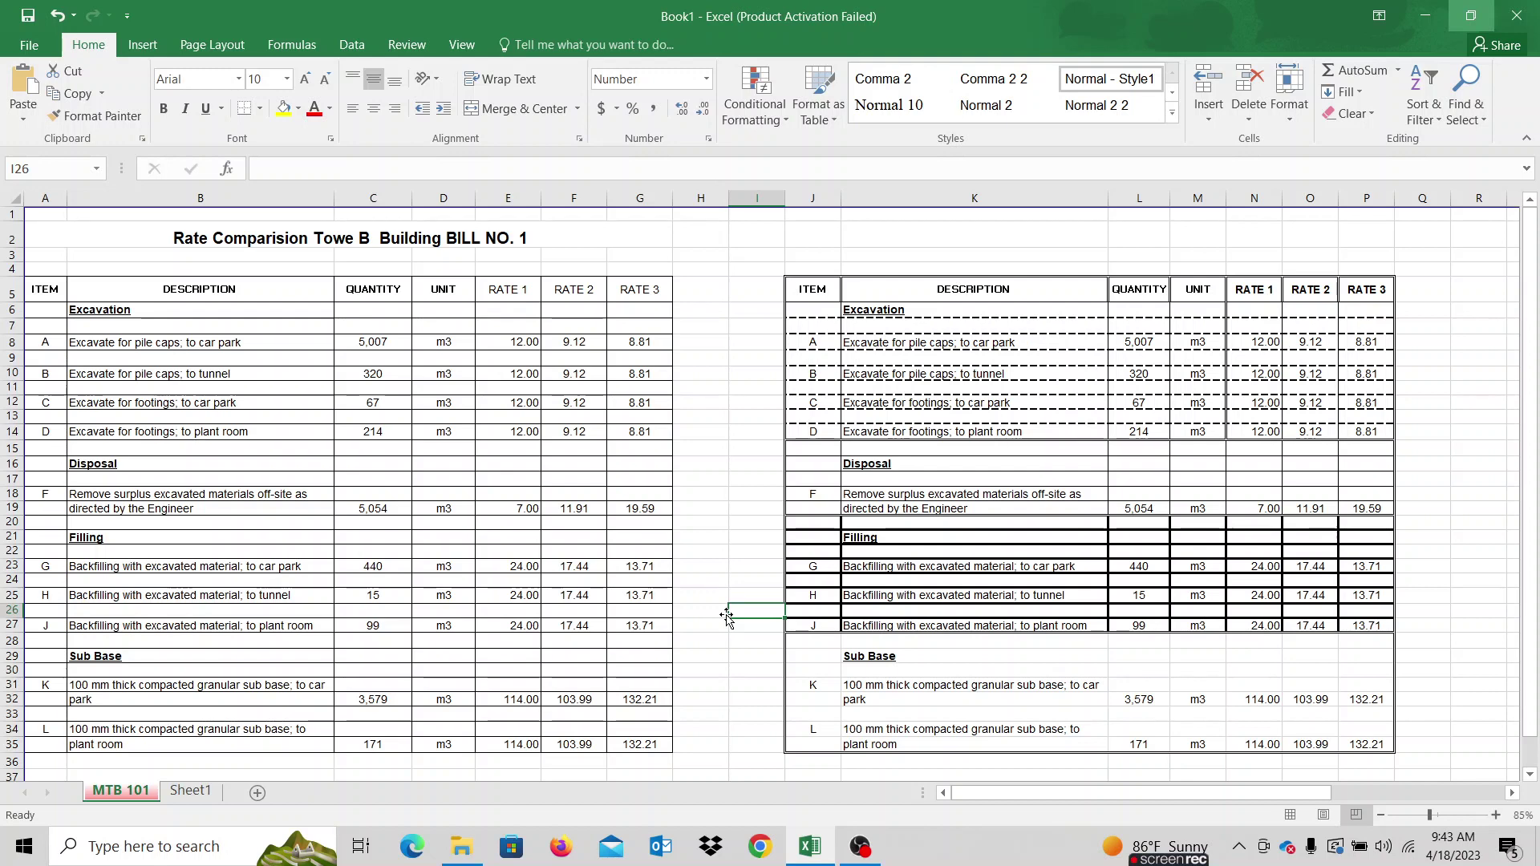
click(578, 524)
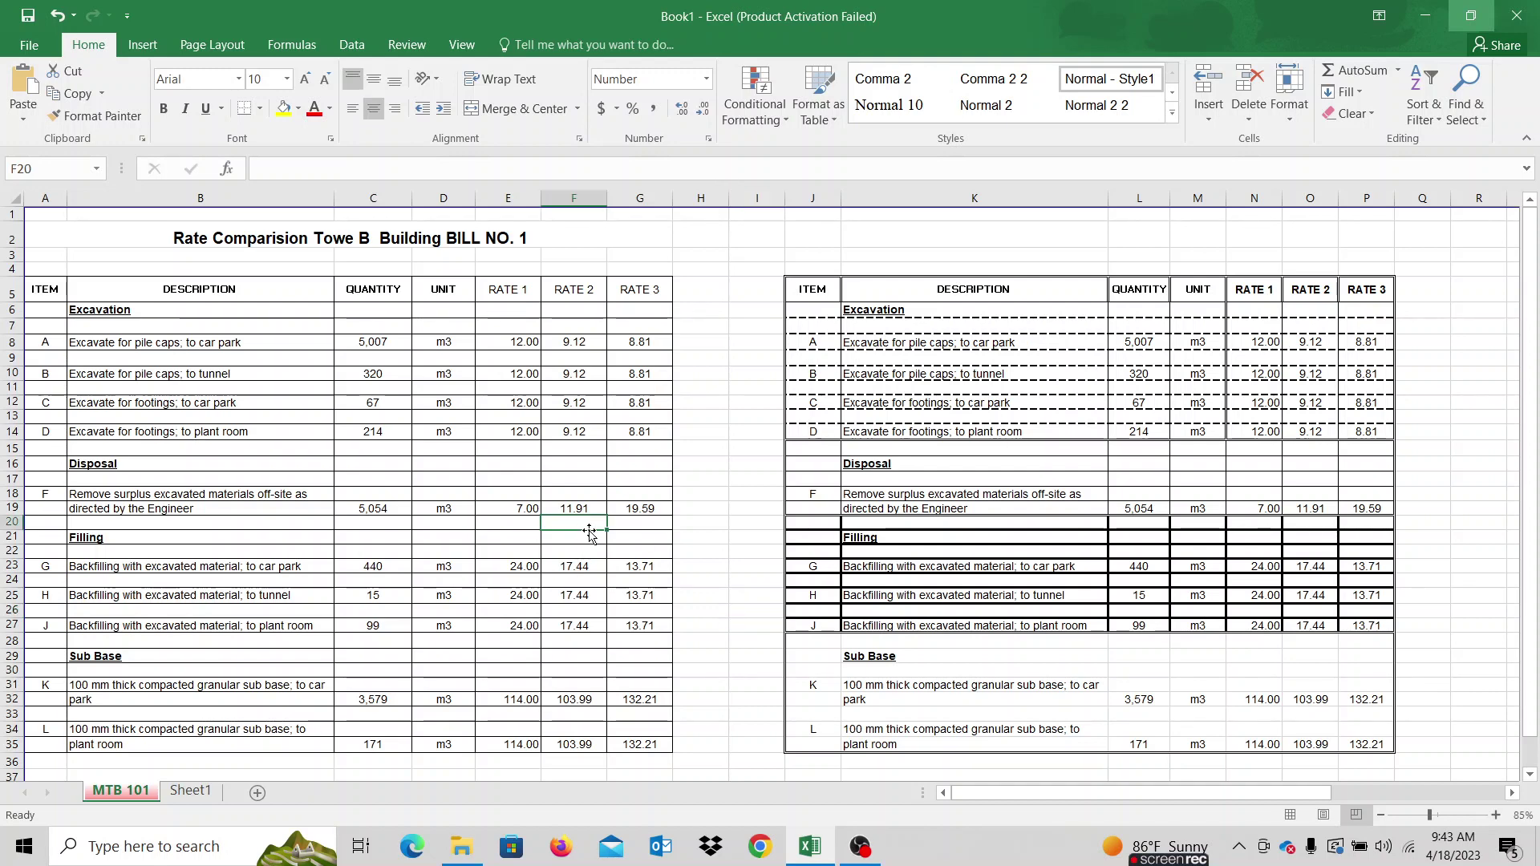
click(582, 463)
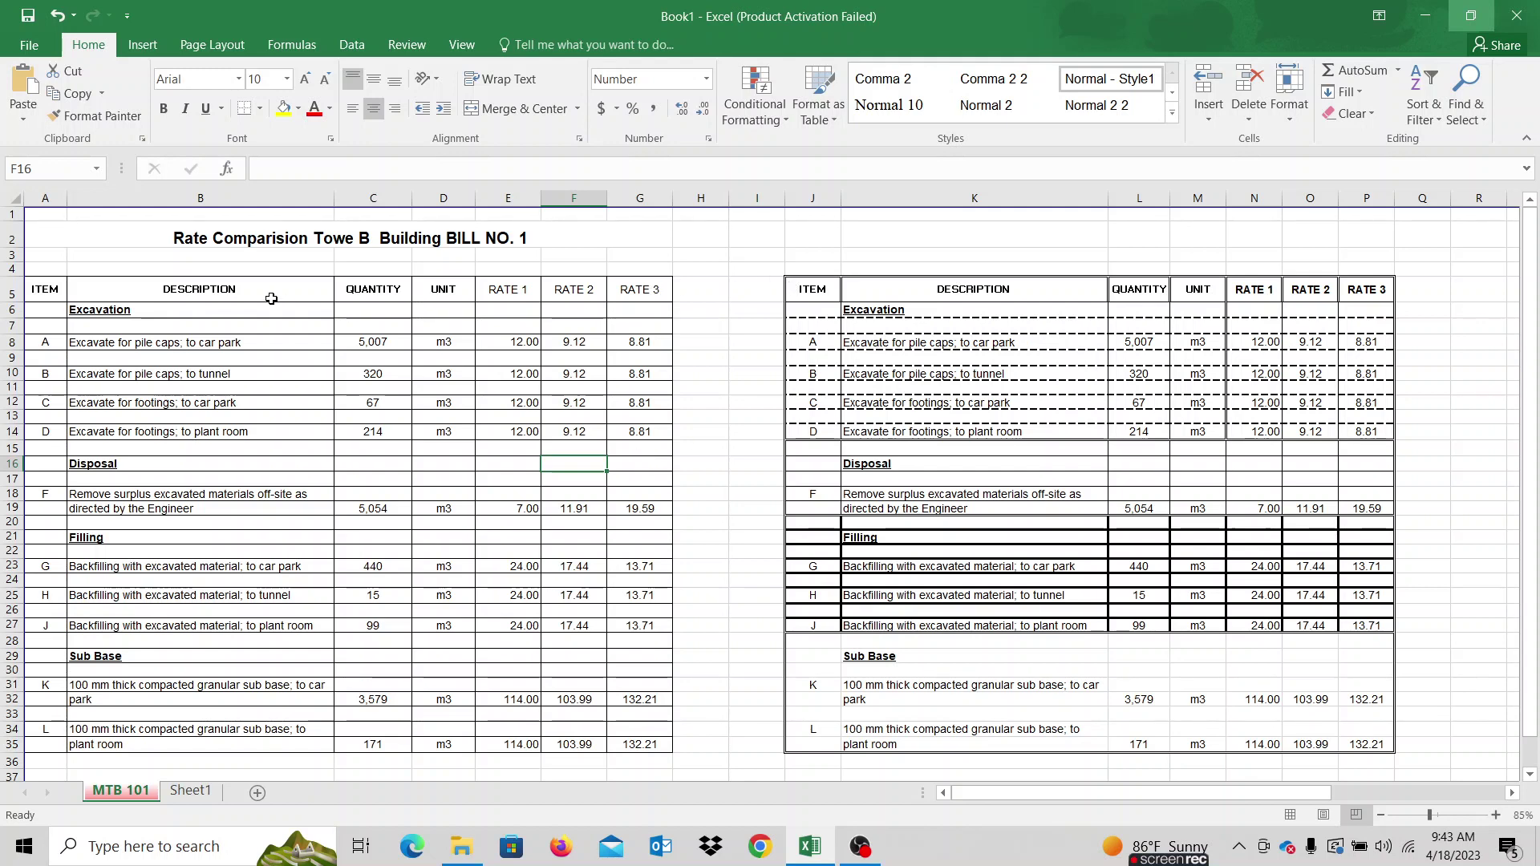
drag(40, 282, 652, 750)
key(ctrl+z)
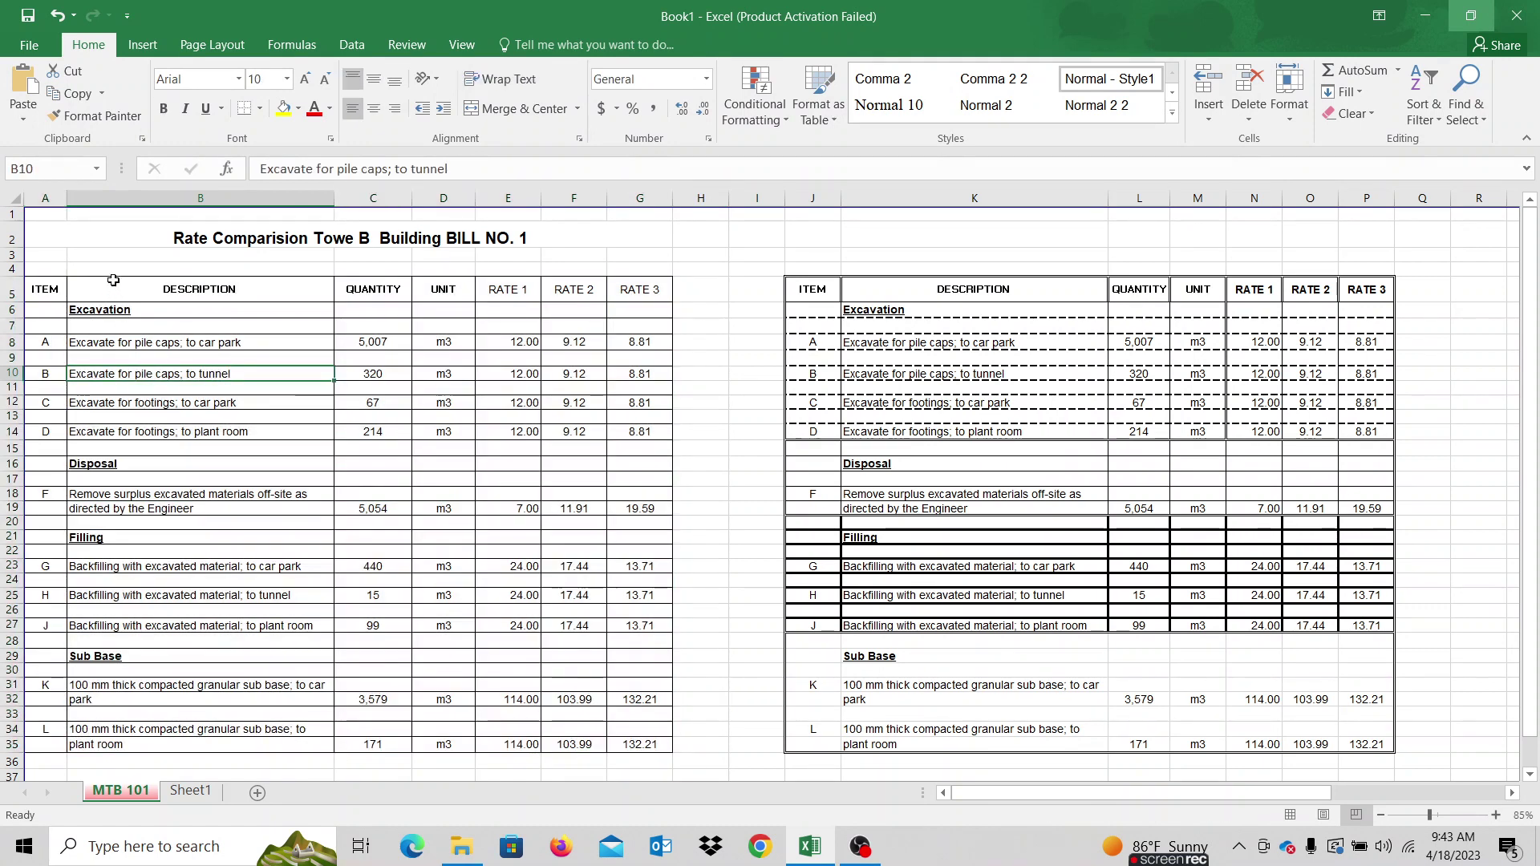
key(ctrl+z)
key(ctrl+y)
key(ctrl+y)
click(268, 330)
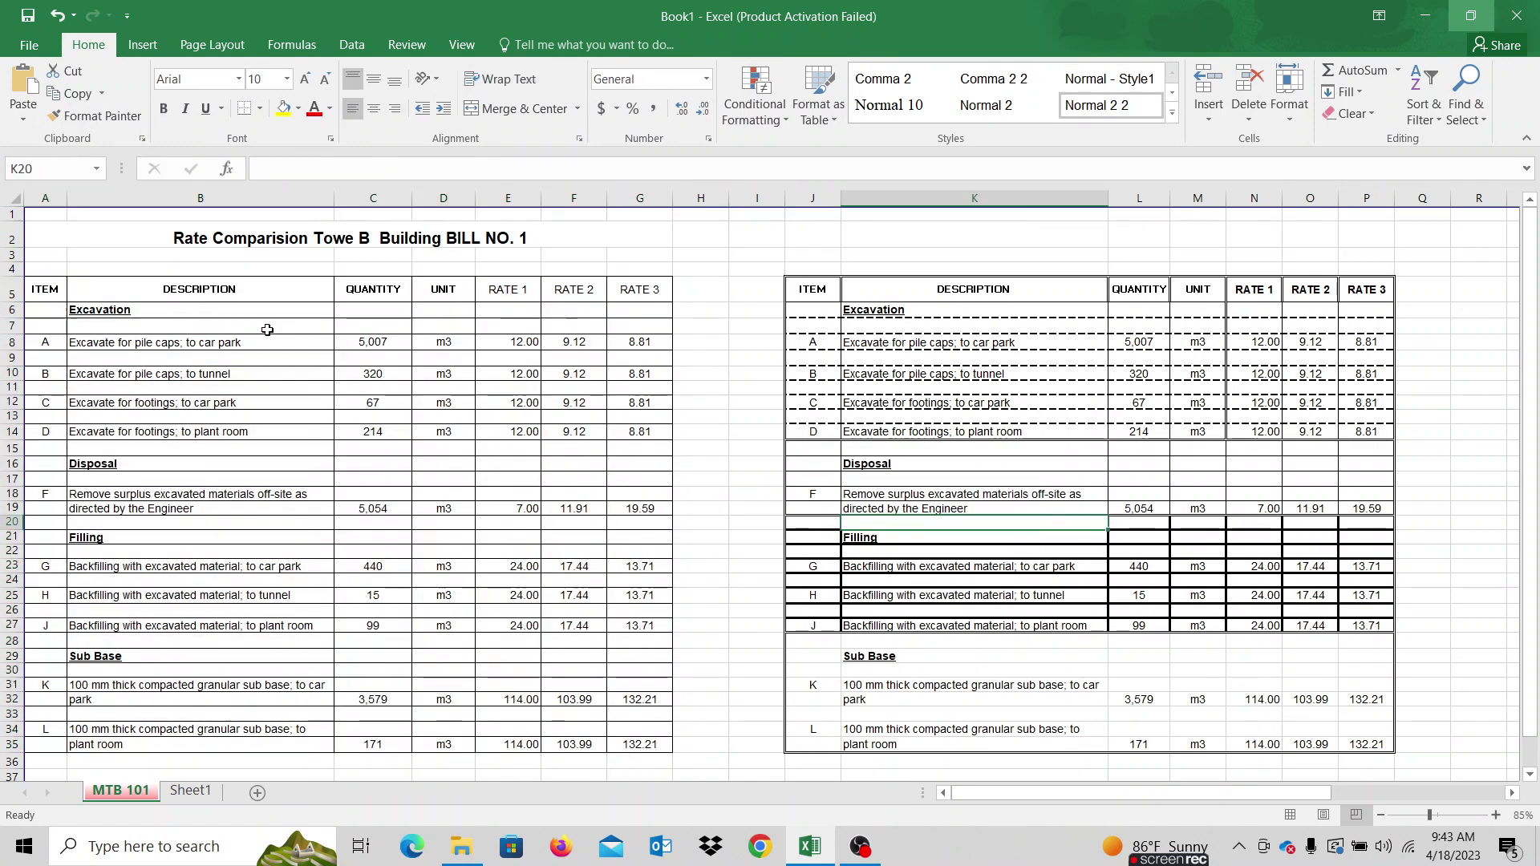
drag(114, 306, 350, 536)
click(245, 401)
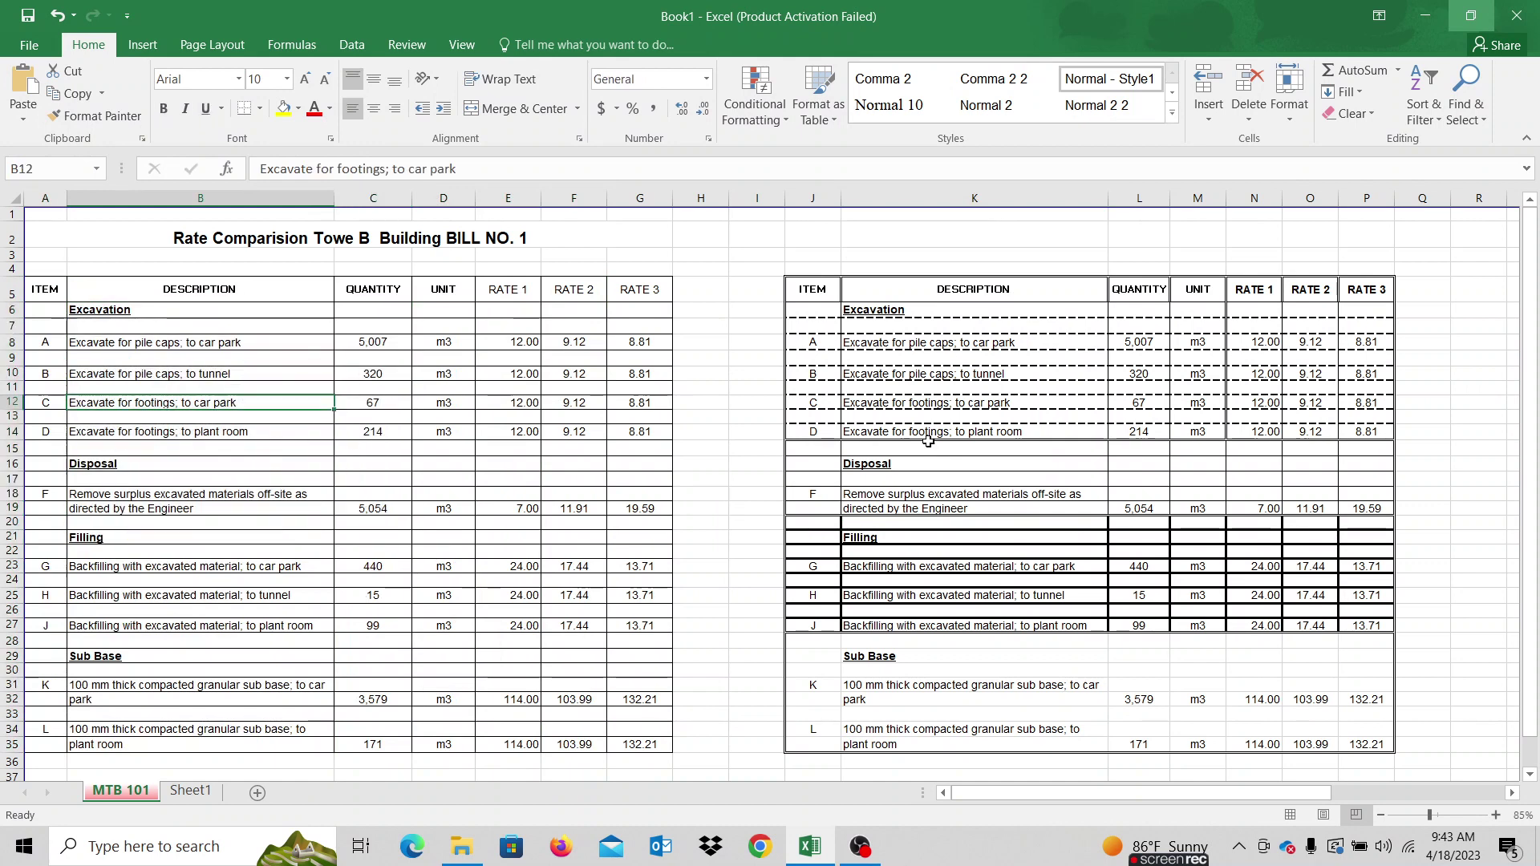
click(812, 291)
key(ctrl+z)
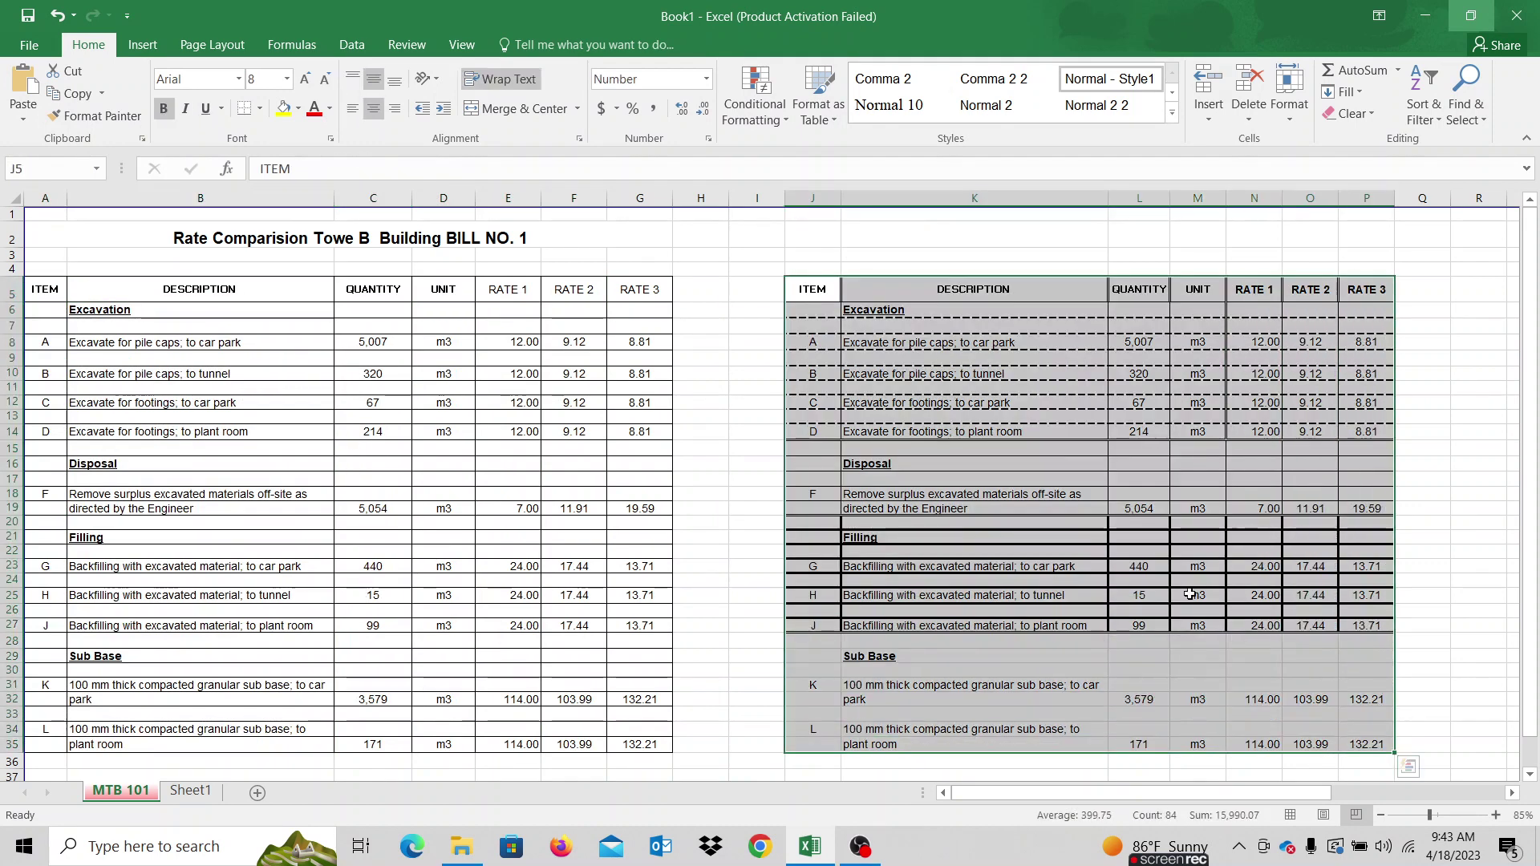
key(ctrl+z)
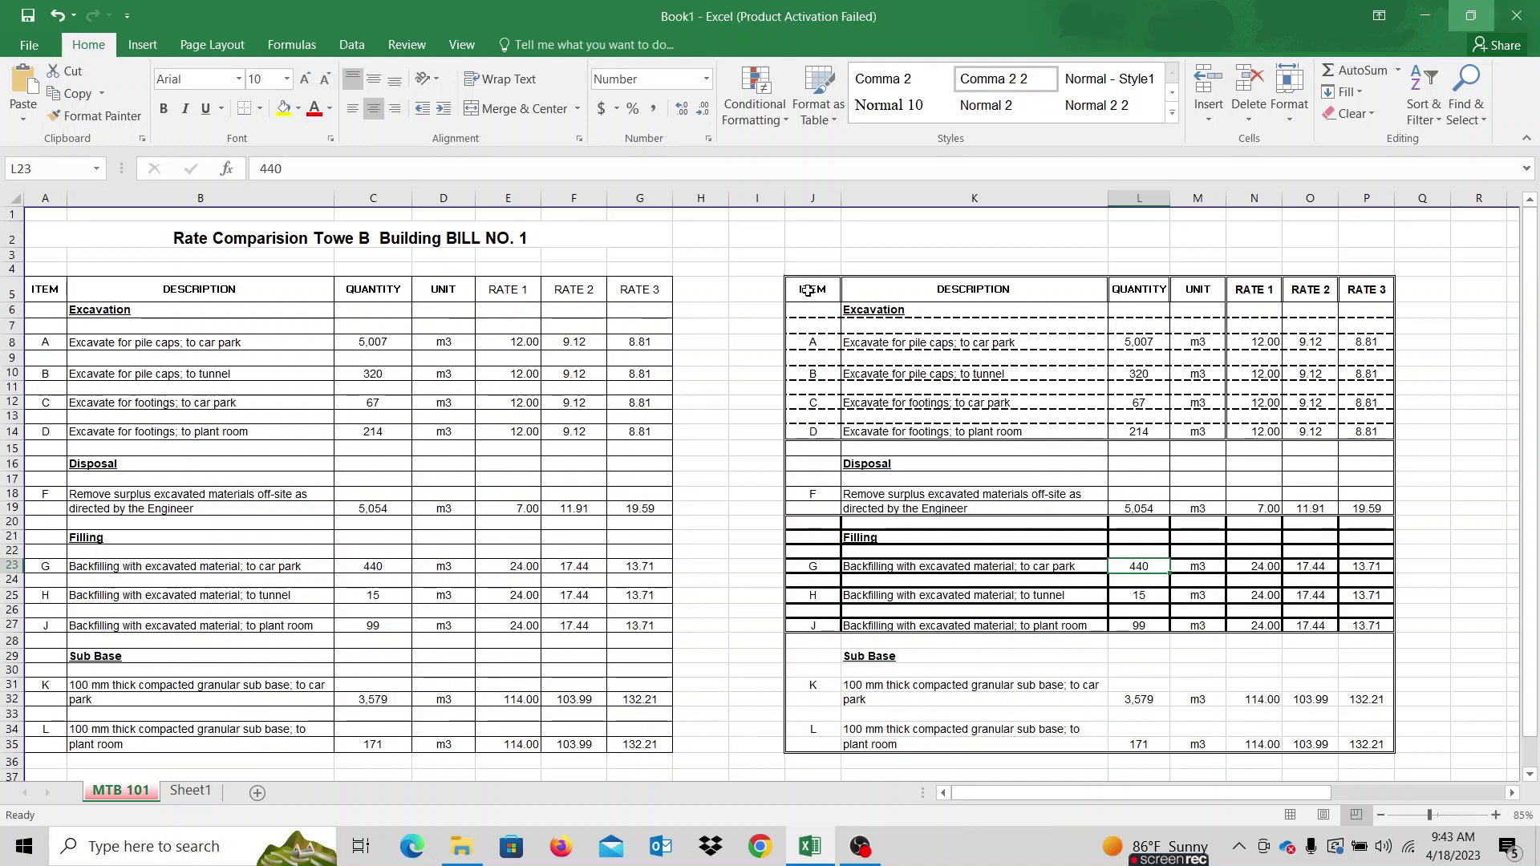
drag(826, 293, 1362, 738)
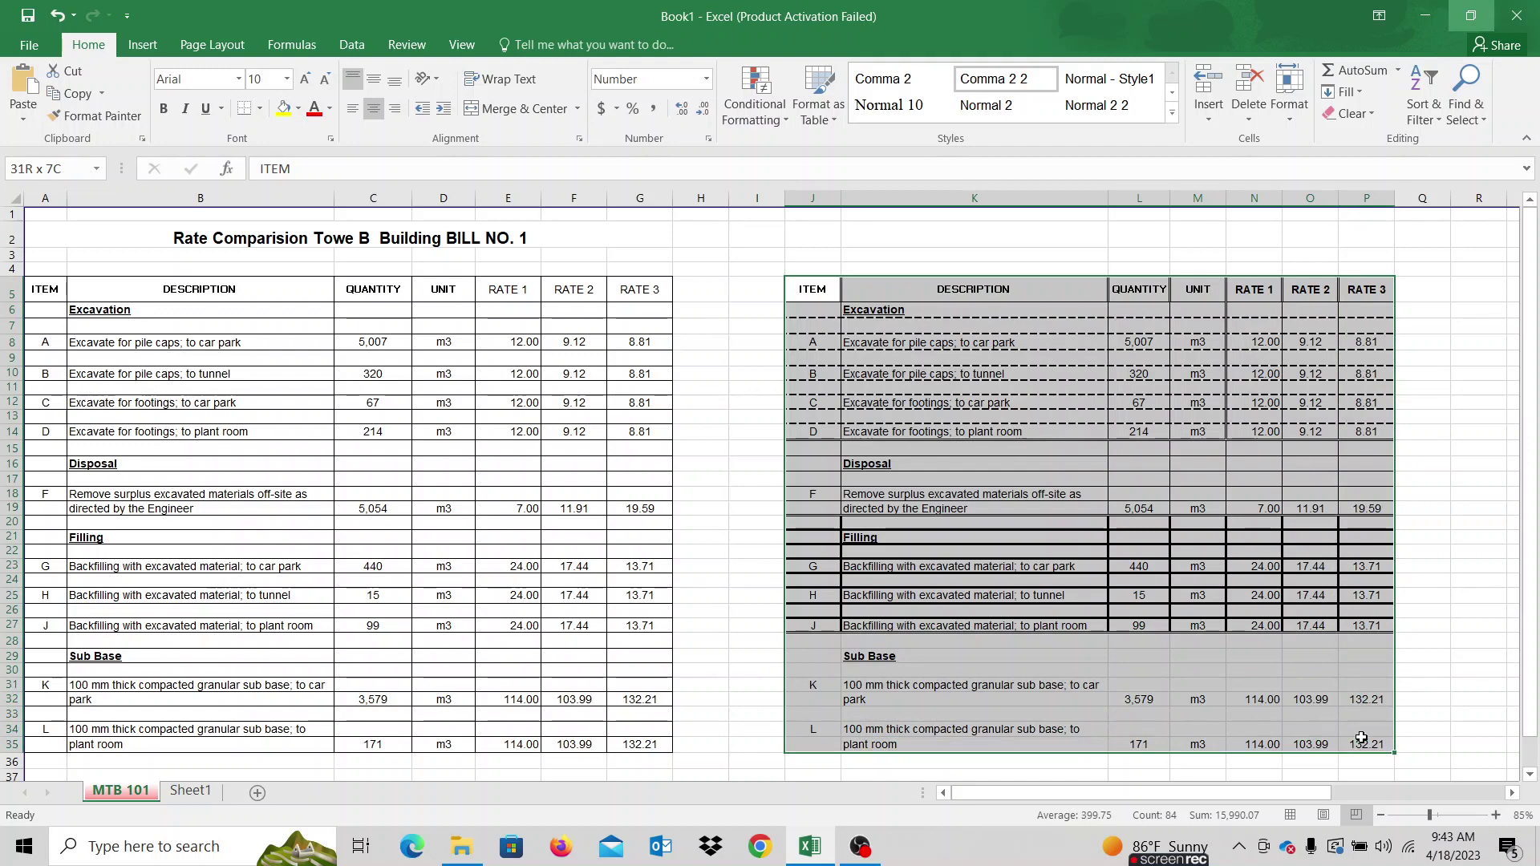
drag(786, 551, 1220, 614)
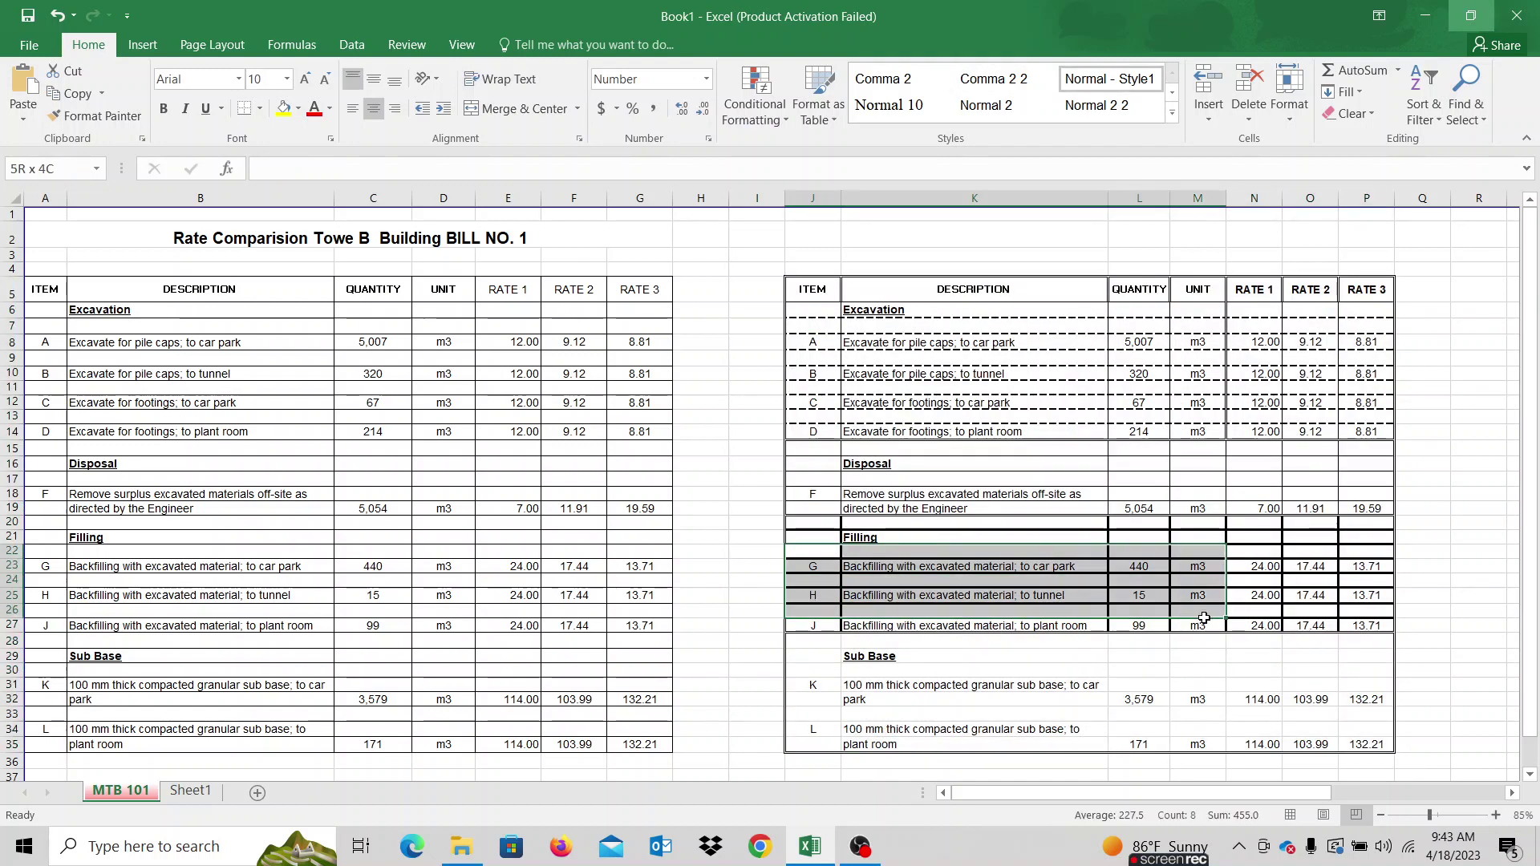
drag(886, 369, 1238, 436)
click(1186, 552)
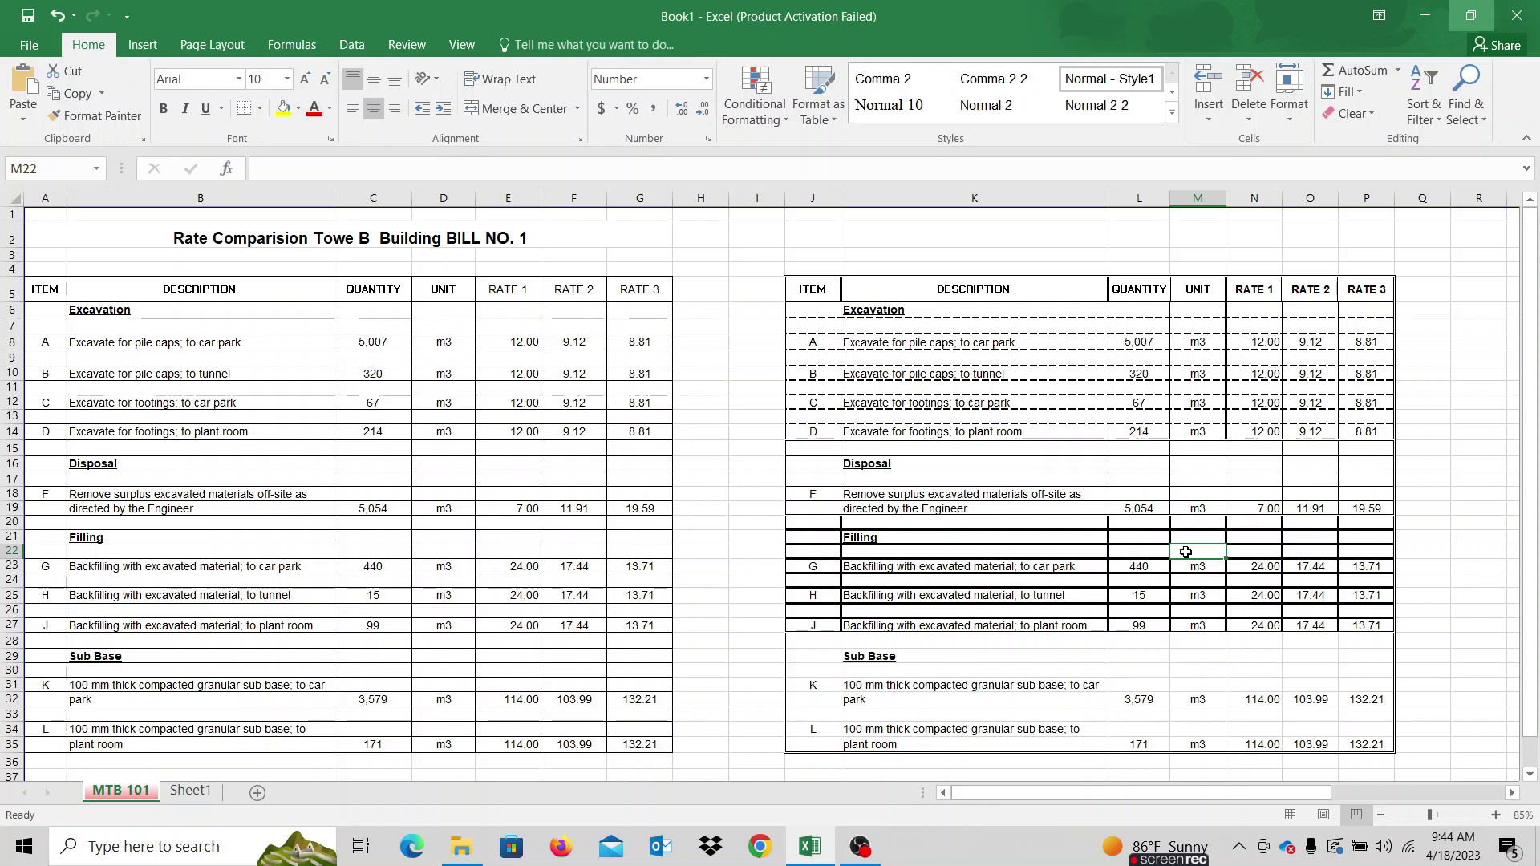
click(1082, 535)
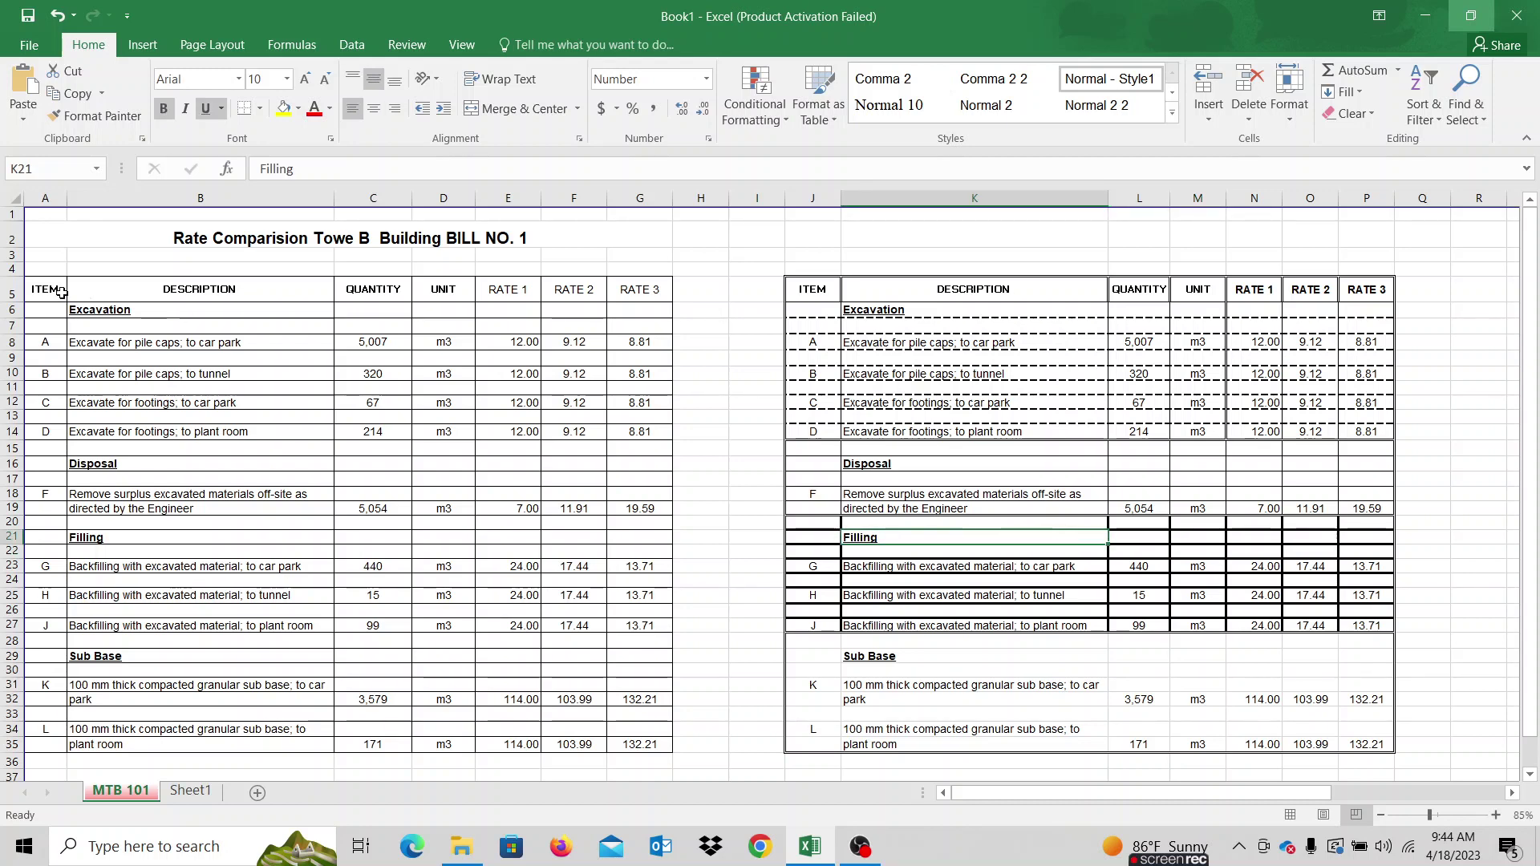
drag(49, 290, 201, 358)
drag(434, 461, 642, 745)
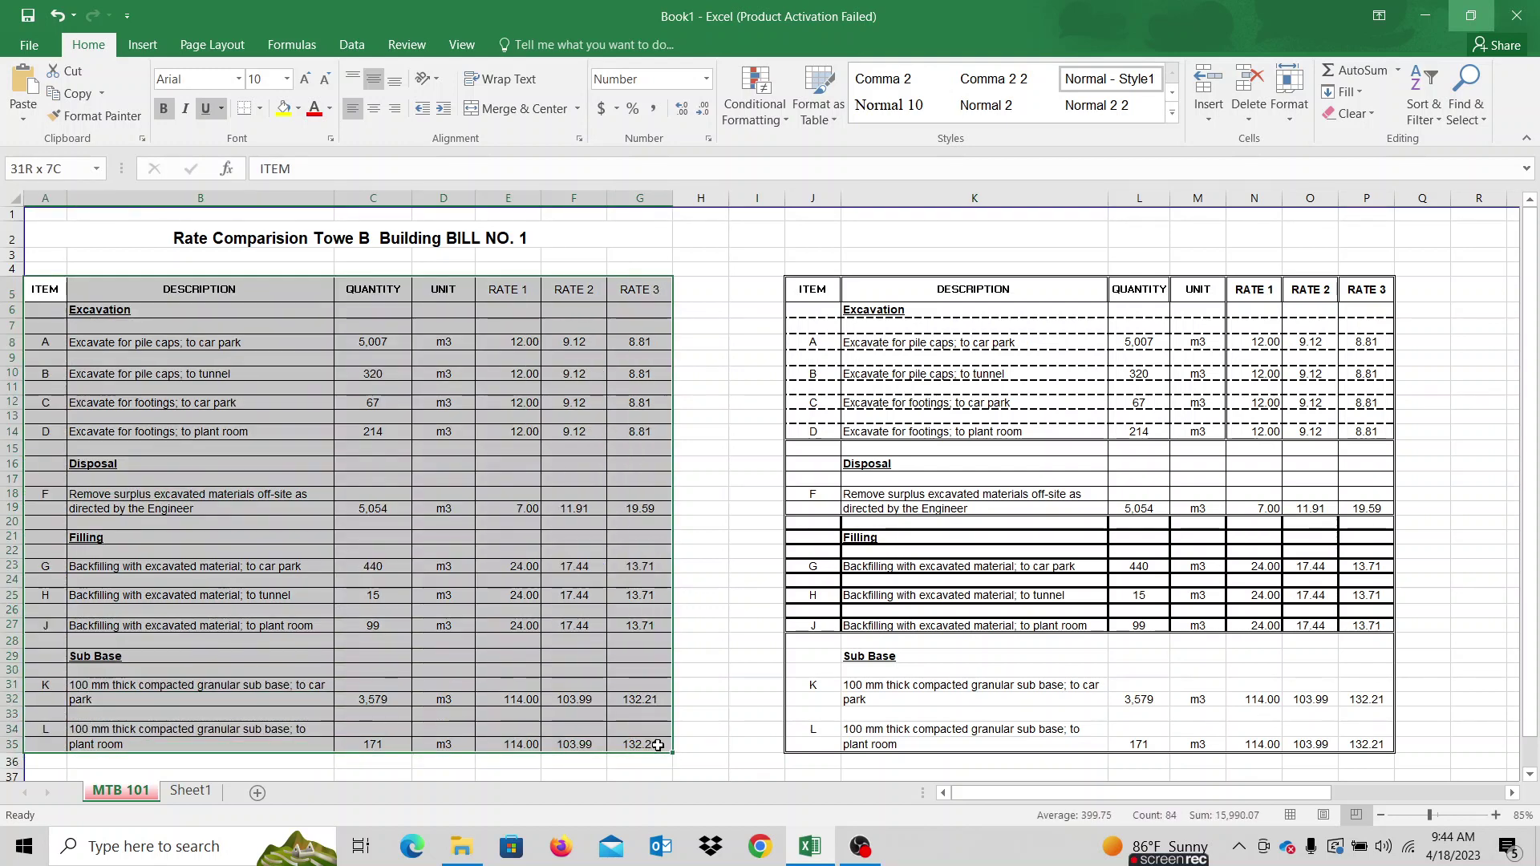
drag(812, 289, 1355, 747)
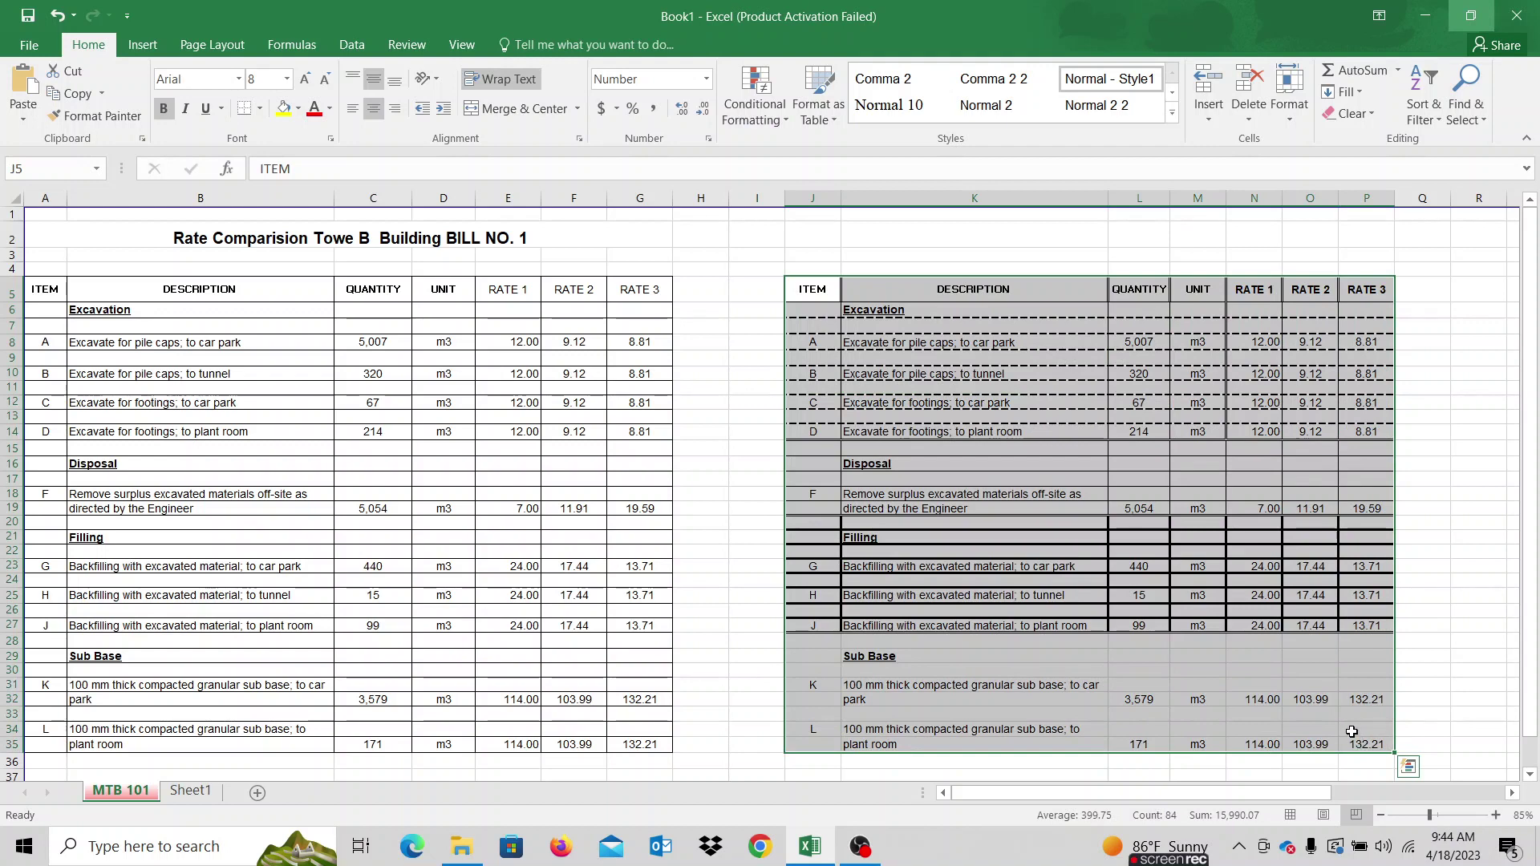
click(1035, 580)
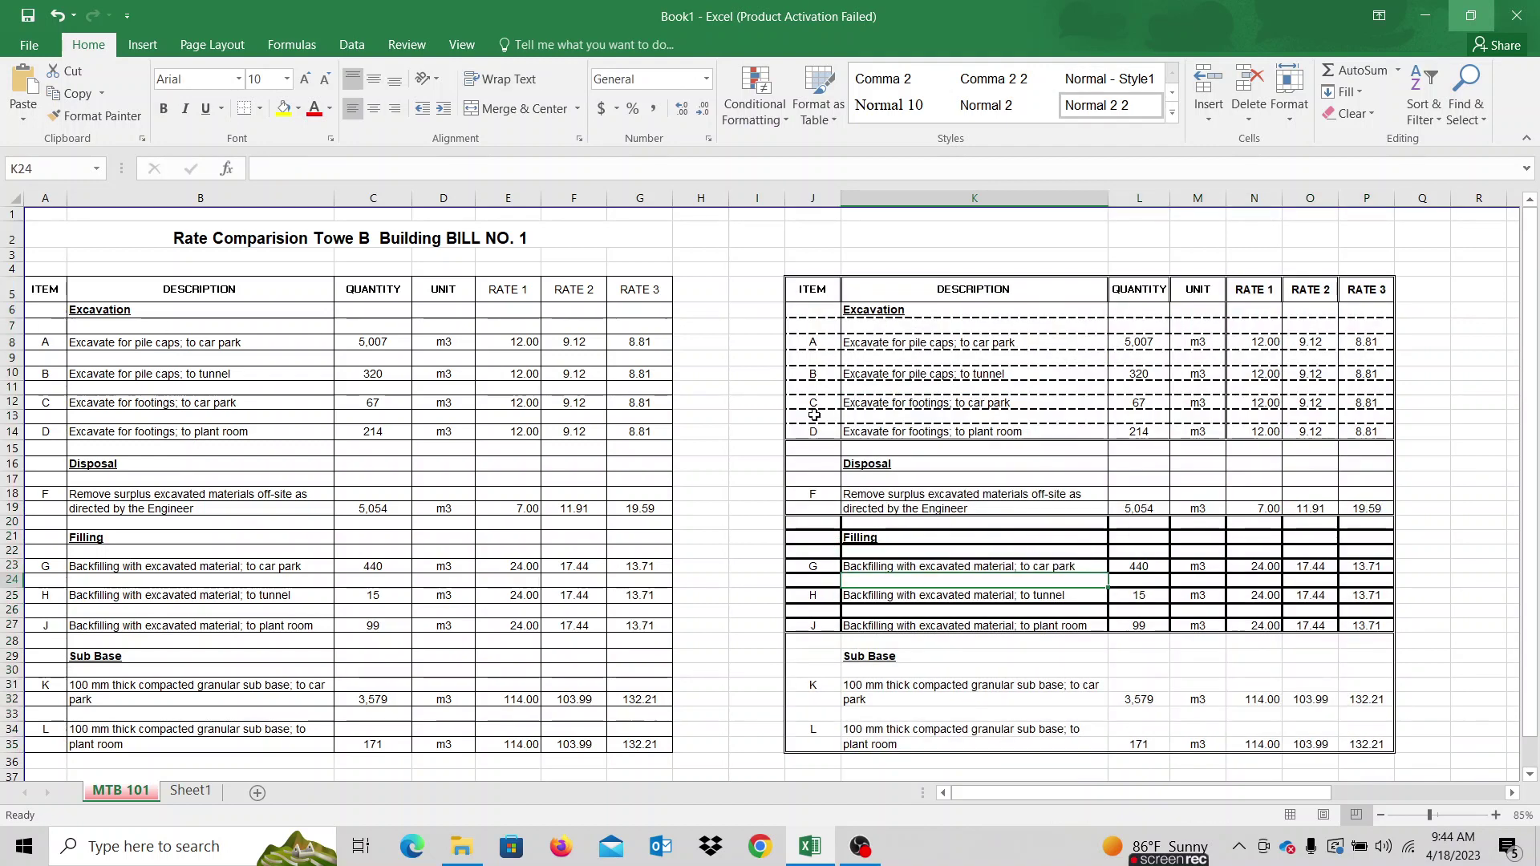
drag(815, 291, 1355, 746)
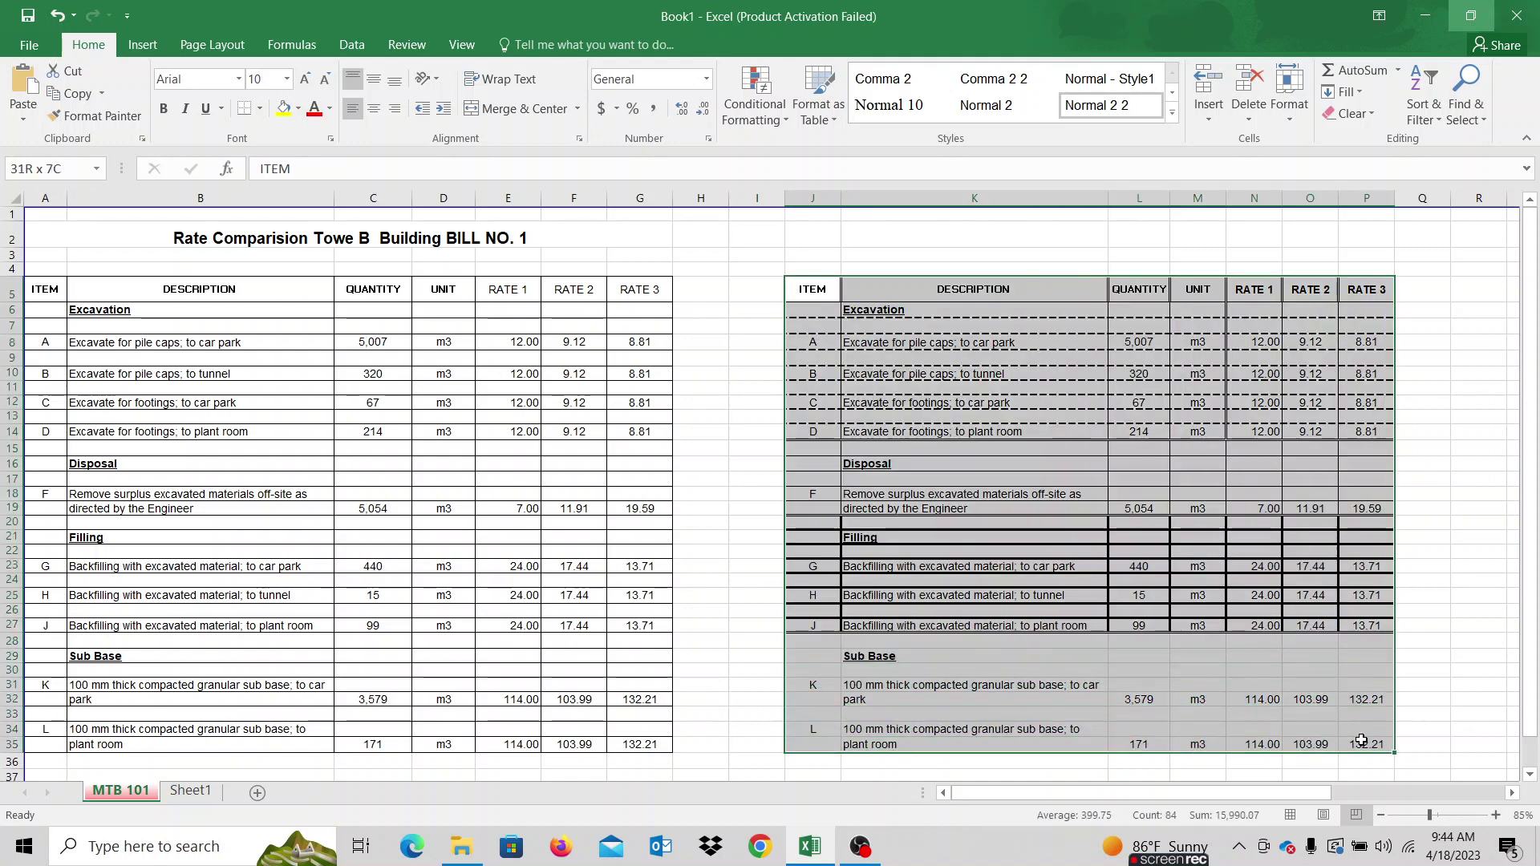
click(1363, 745)
drag(45, 290, 632, 739)
click(696, 452)
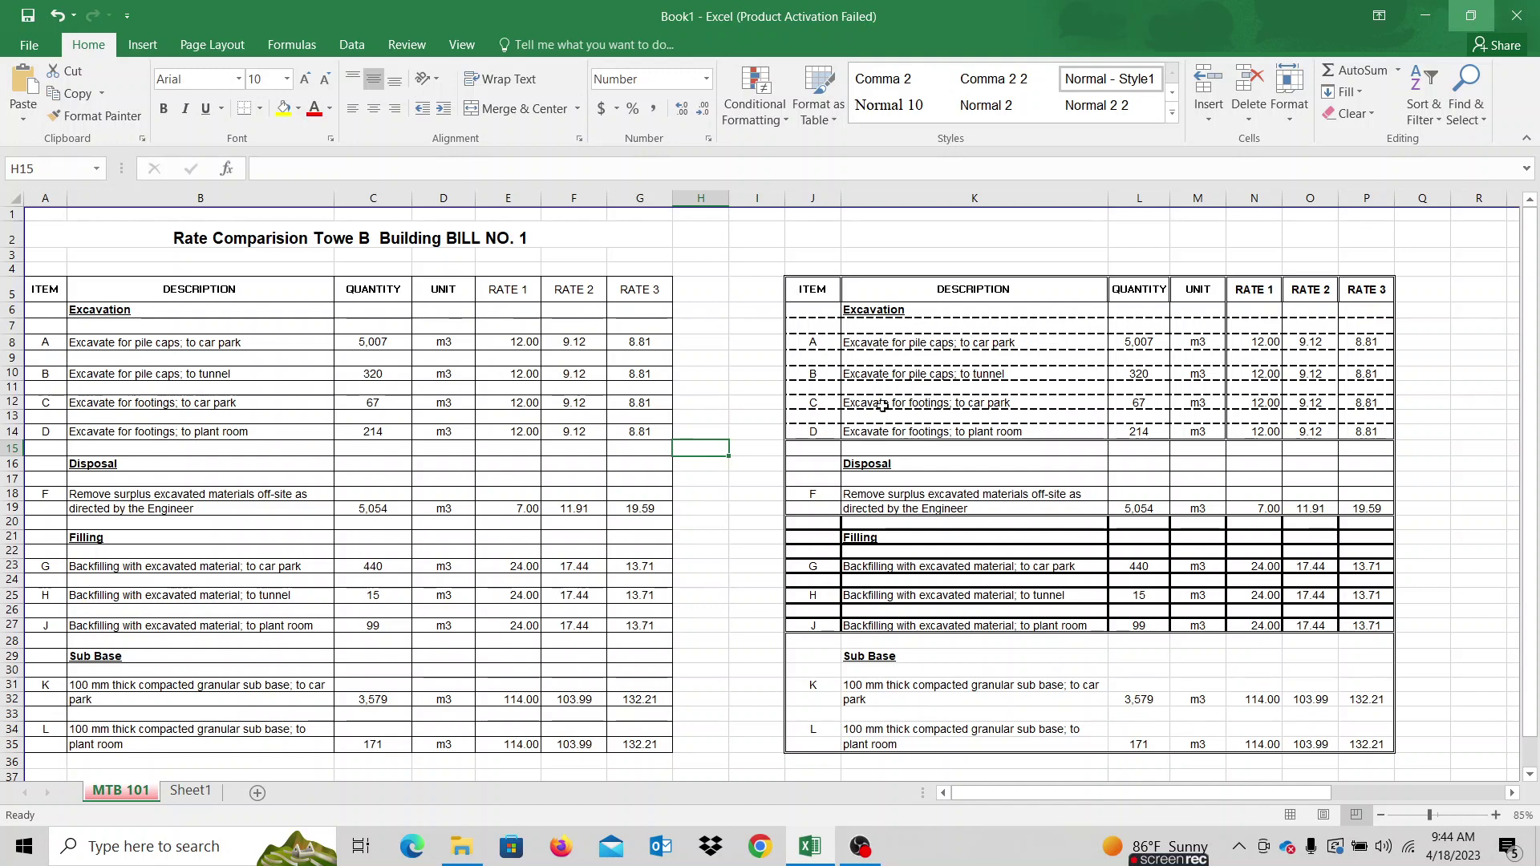
drag(809, 290, 1390, 426)
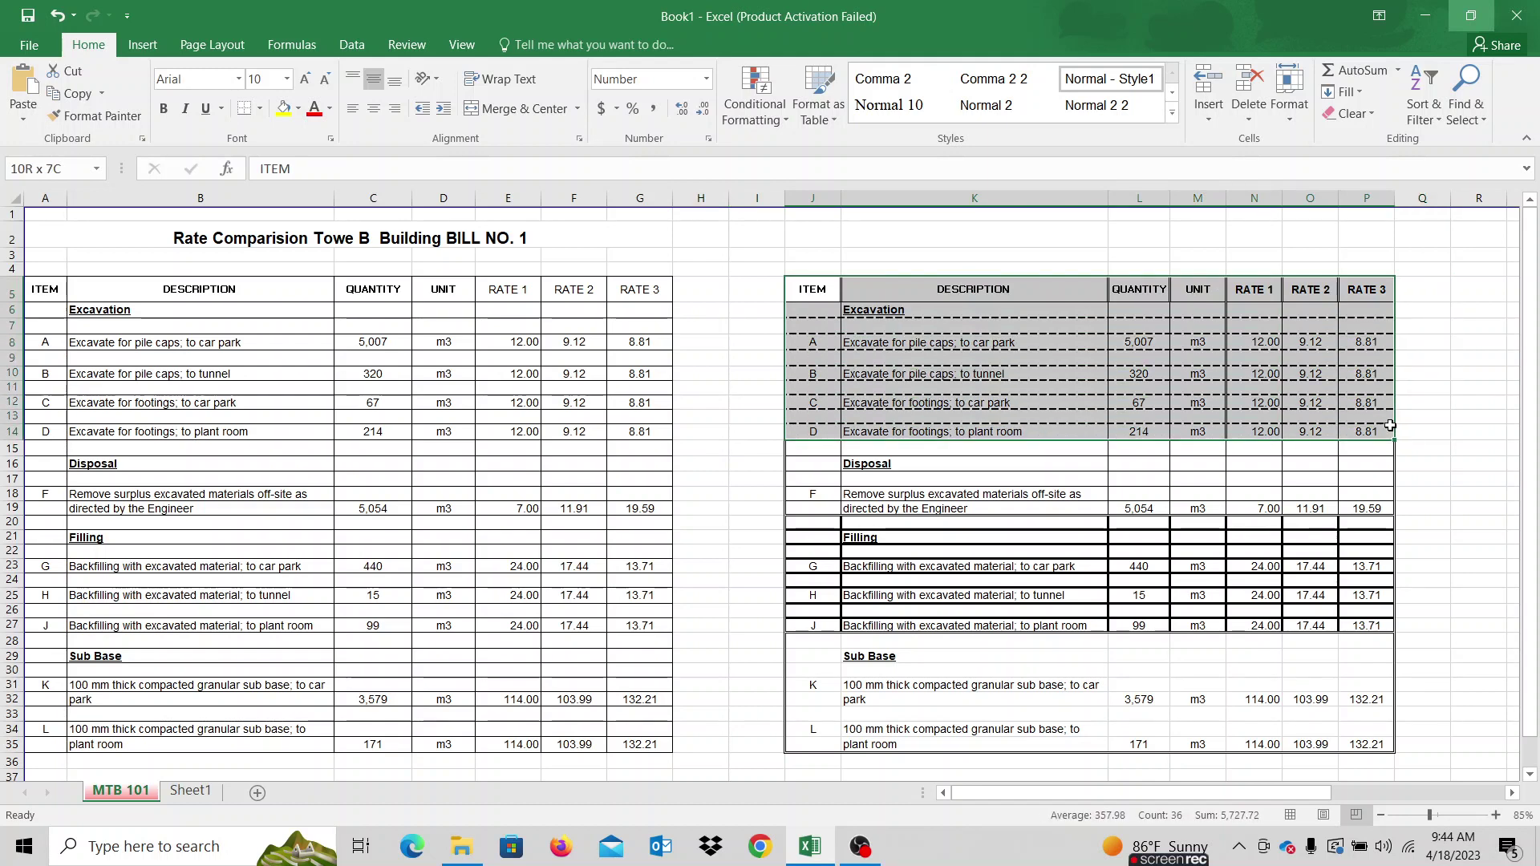
drag(1390, 426, 1391, 426)
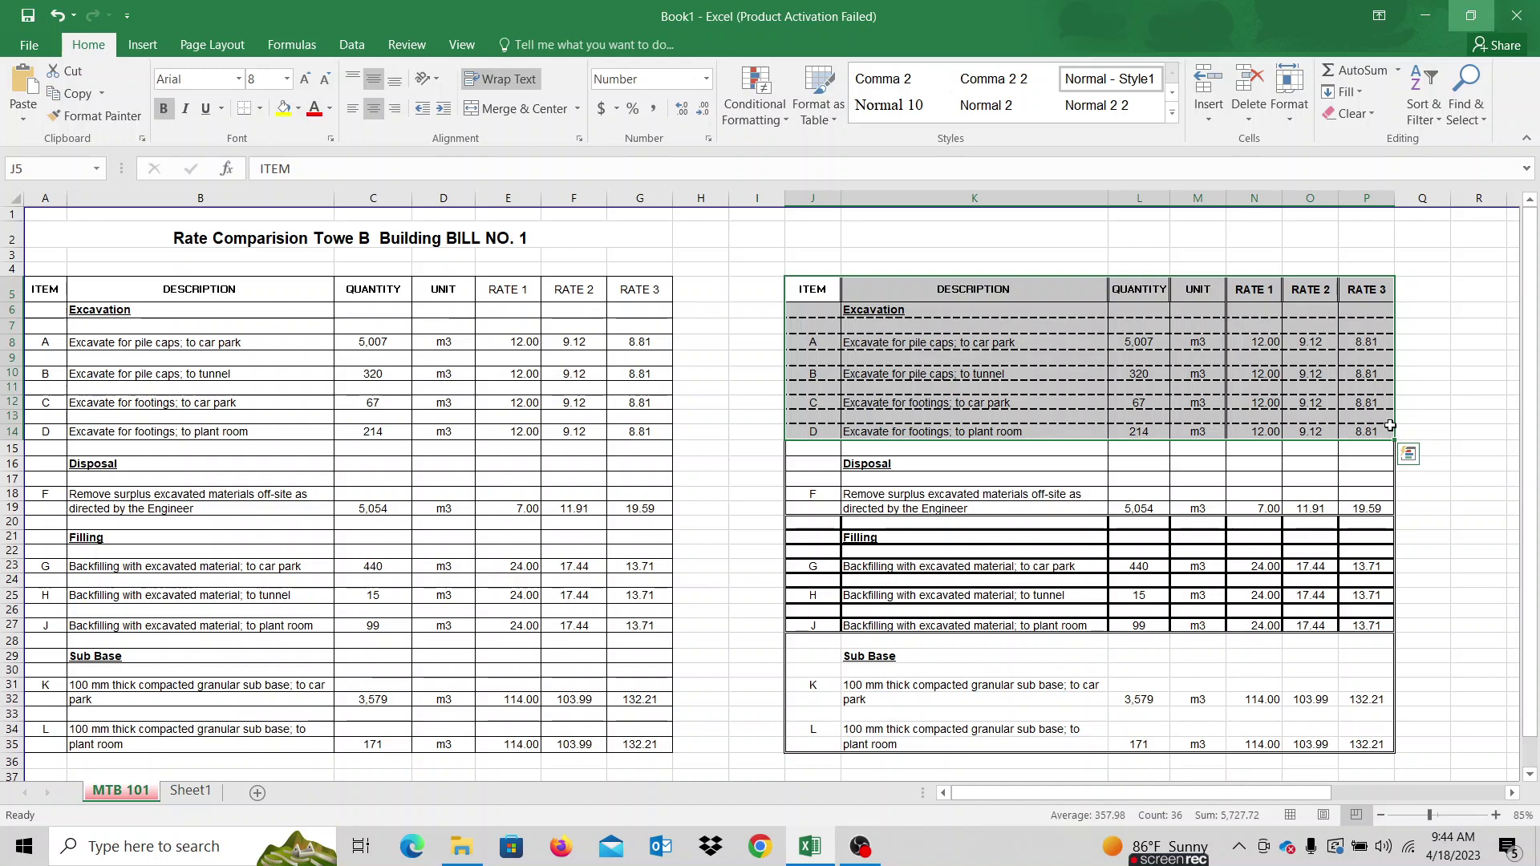
click(1104, 378)
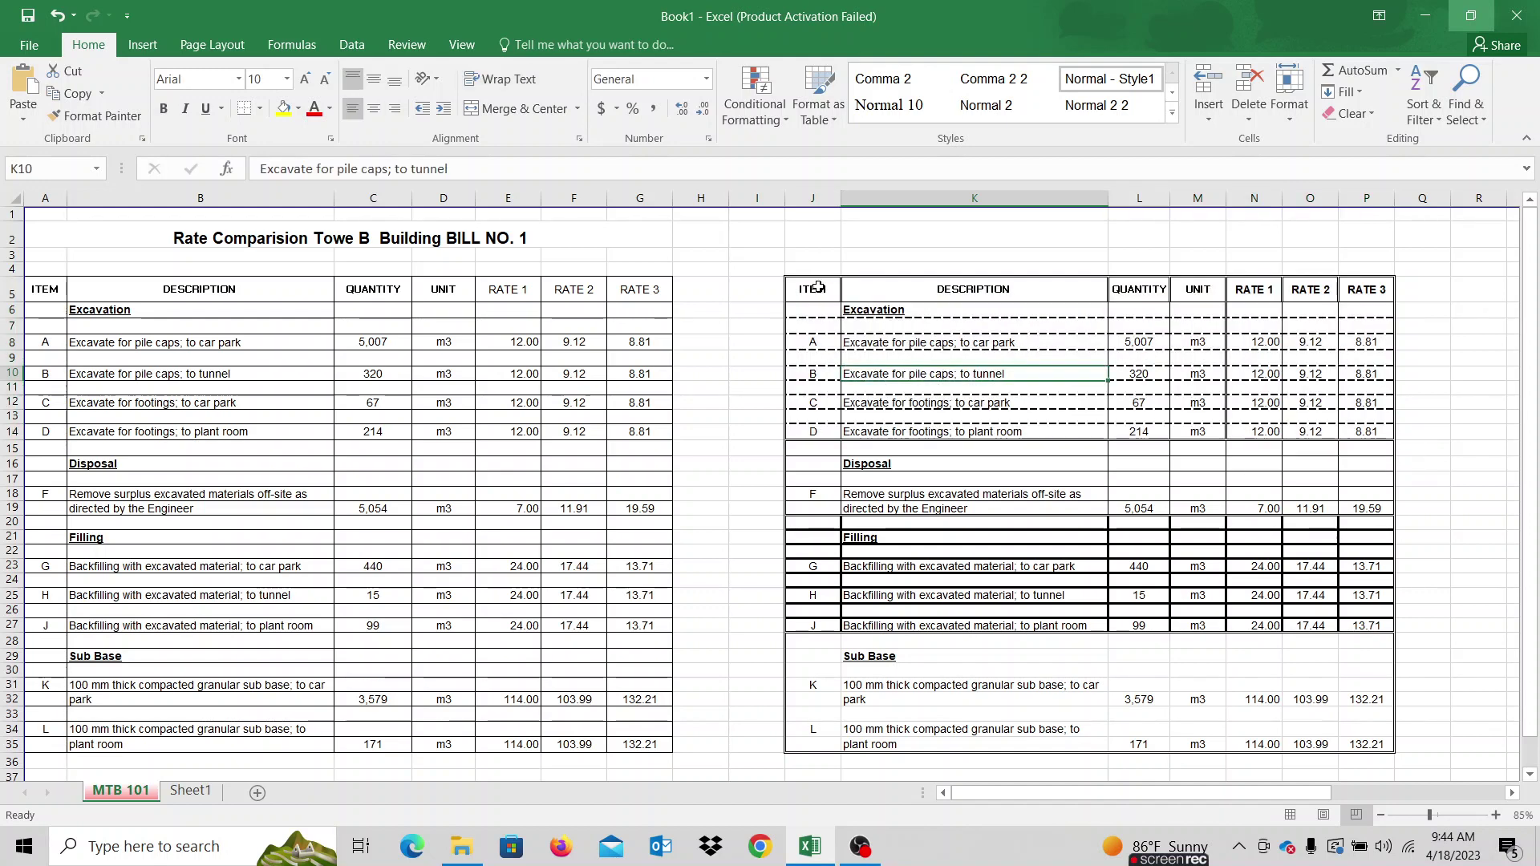
drag(818, 287, 1372, 433)
click(1069, 539)
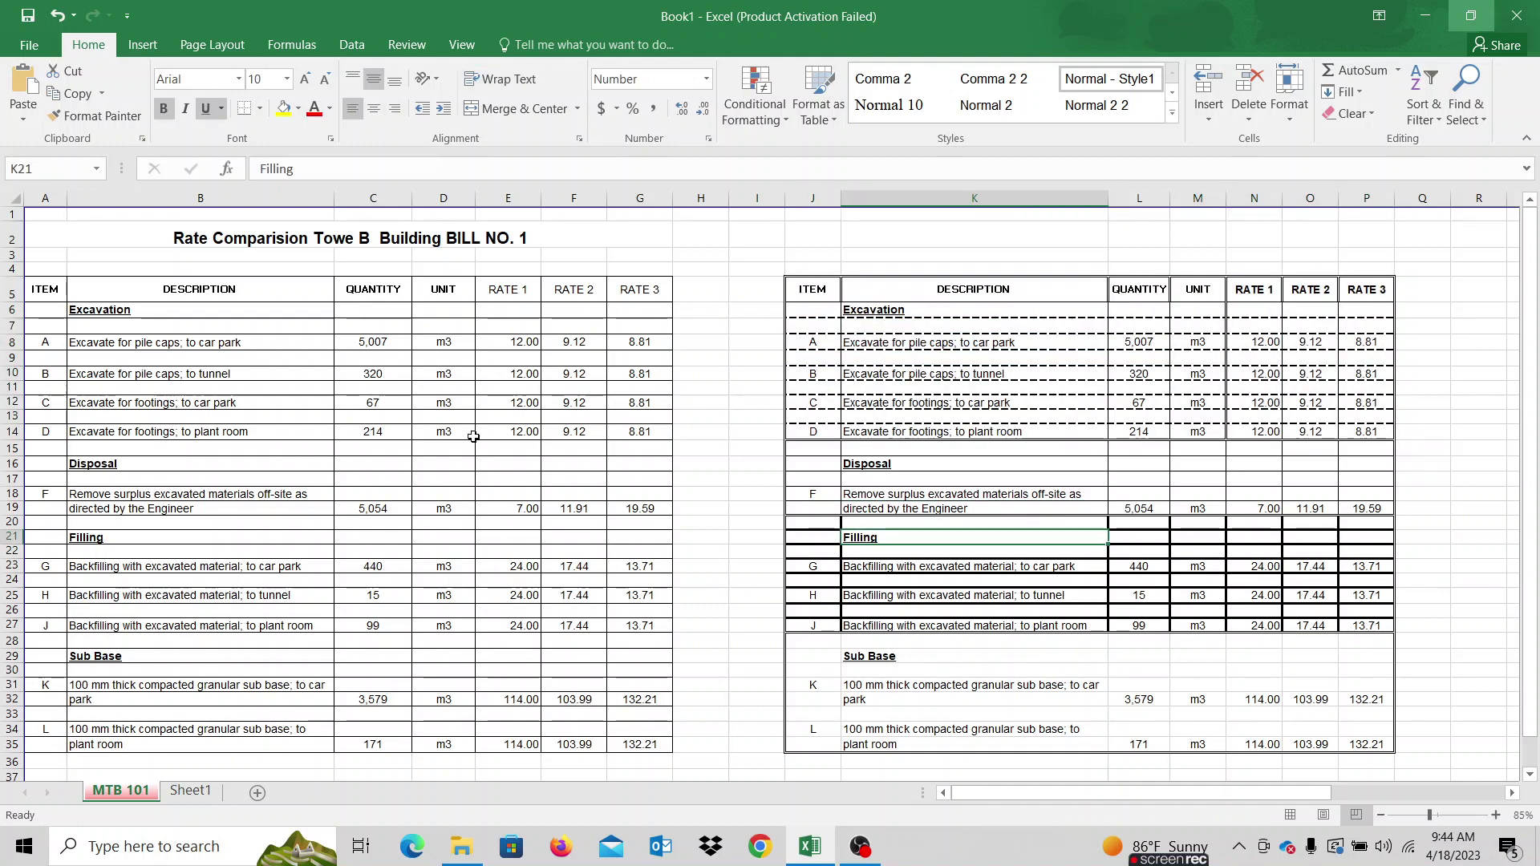
drag(33, 289, 653, 746)
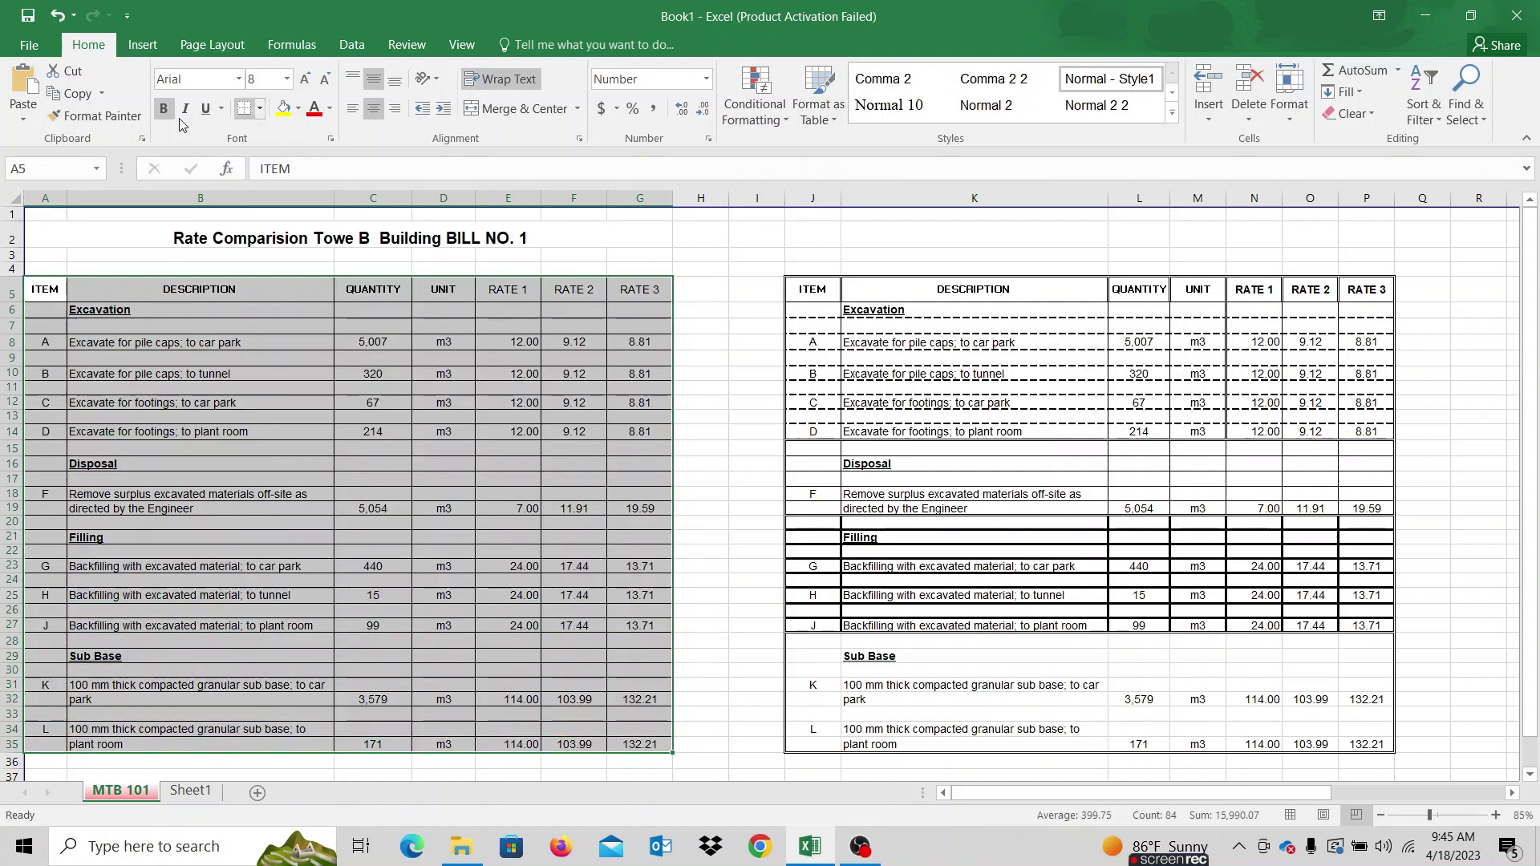
- Apply All Borders to the left table A5:G35, then add a Top and Bottom Border
click(259, 108)
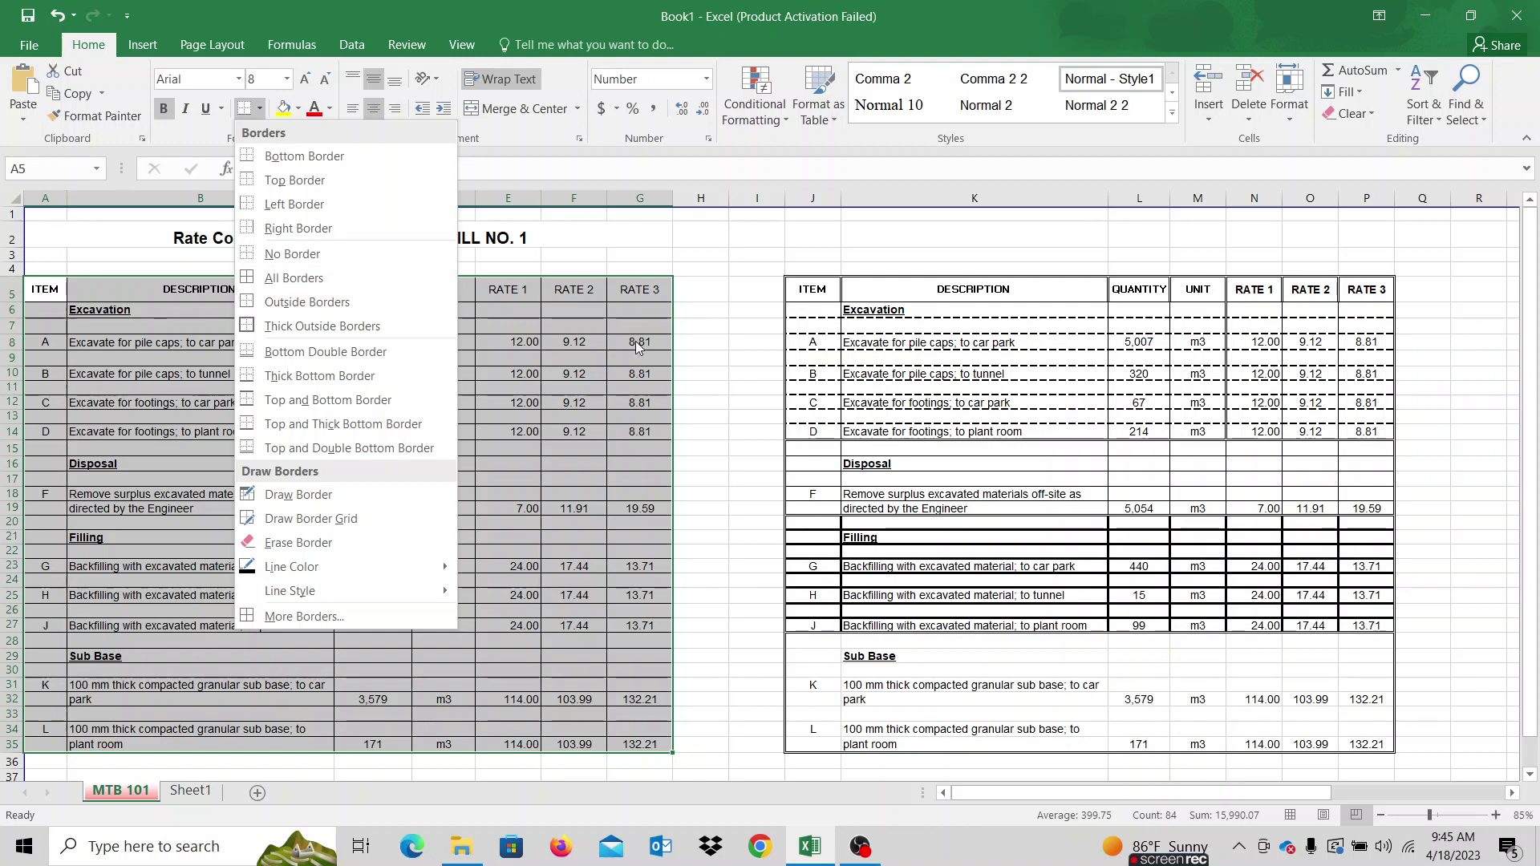
click(326, 282)
click(201, 325)
drag(45, 289, 642, 744)
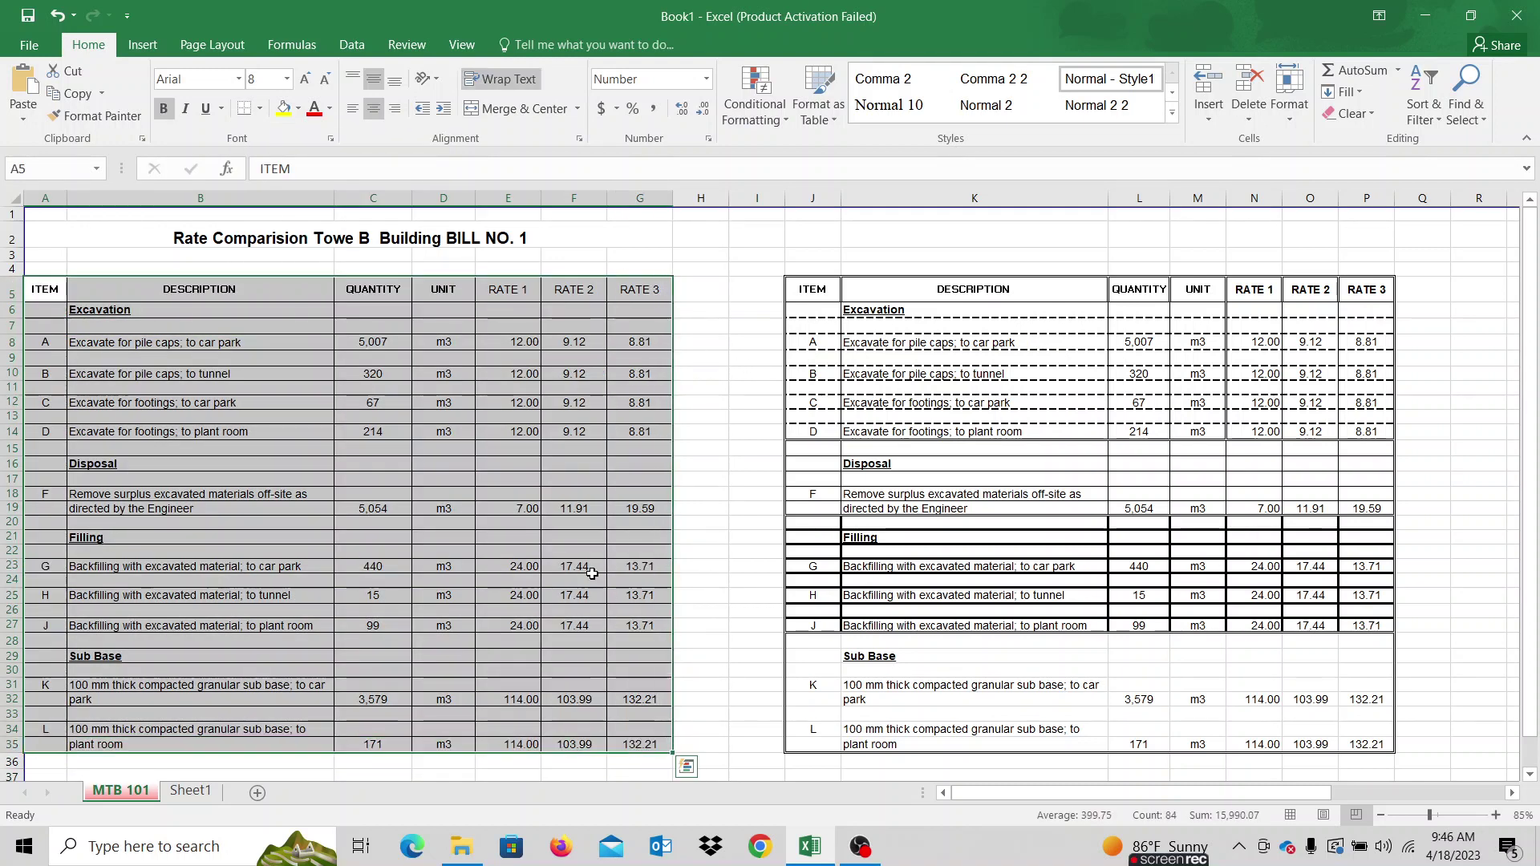
click(259, 113)
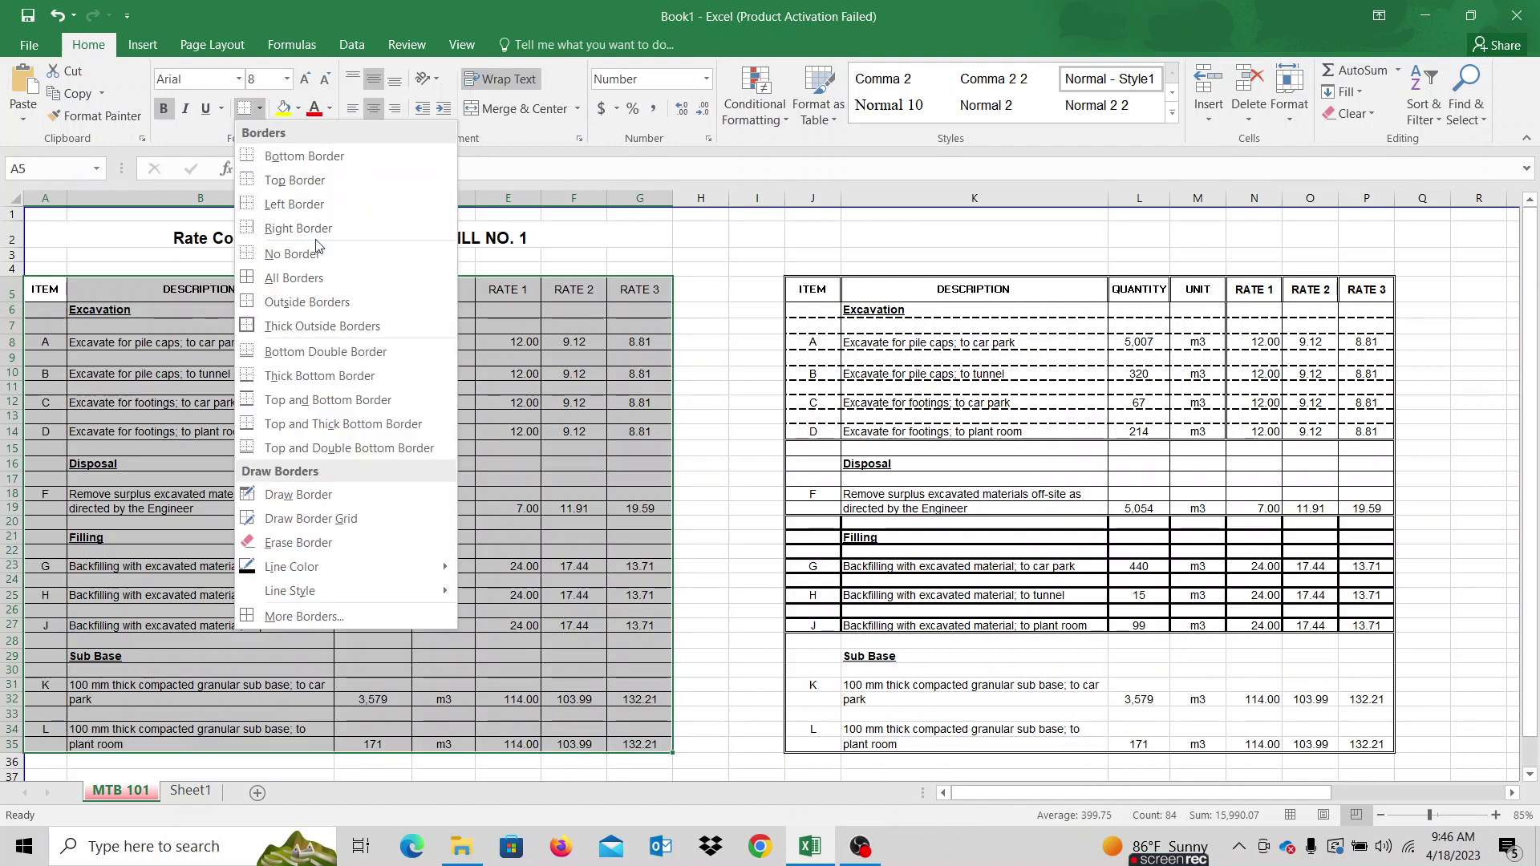
click(322, 399)
click(715, 417)
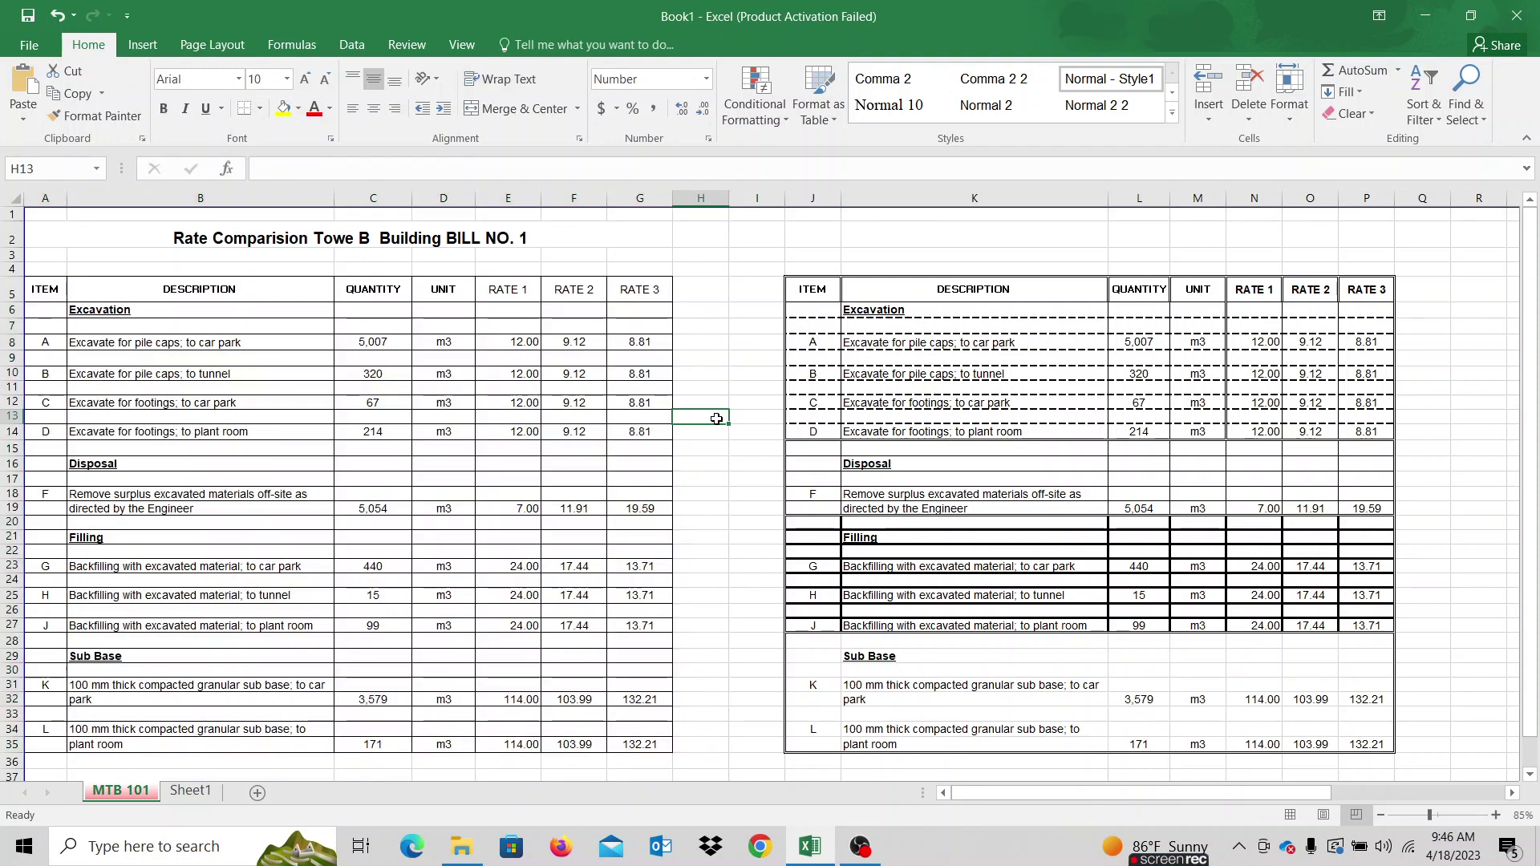
- Insert a blank column at H between the two tables
click(710, 206)
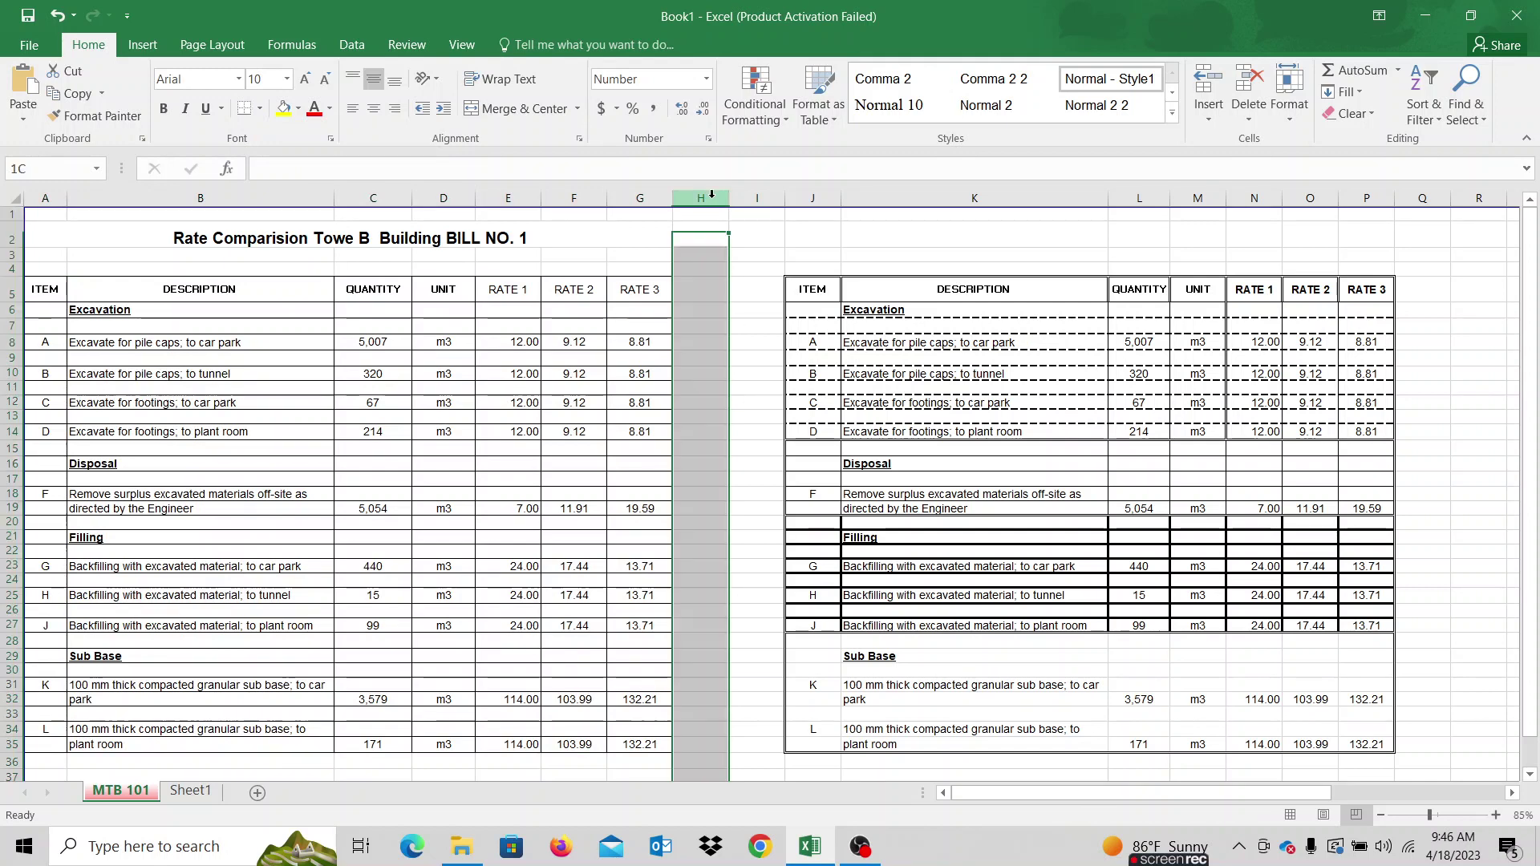
right_click(712, 203)
click(771, 350)
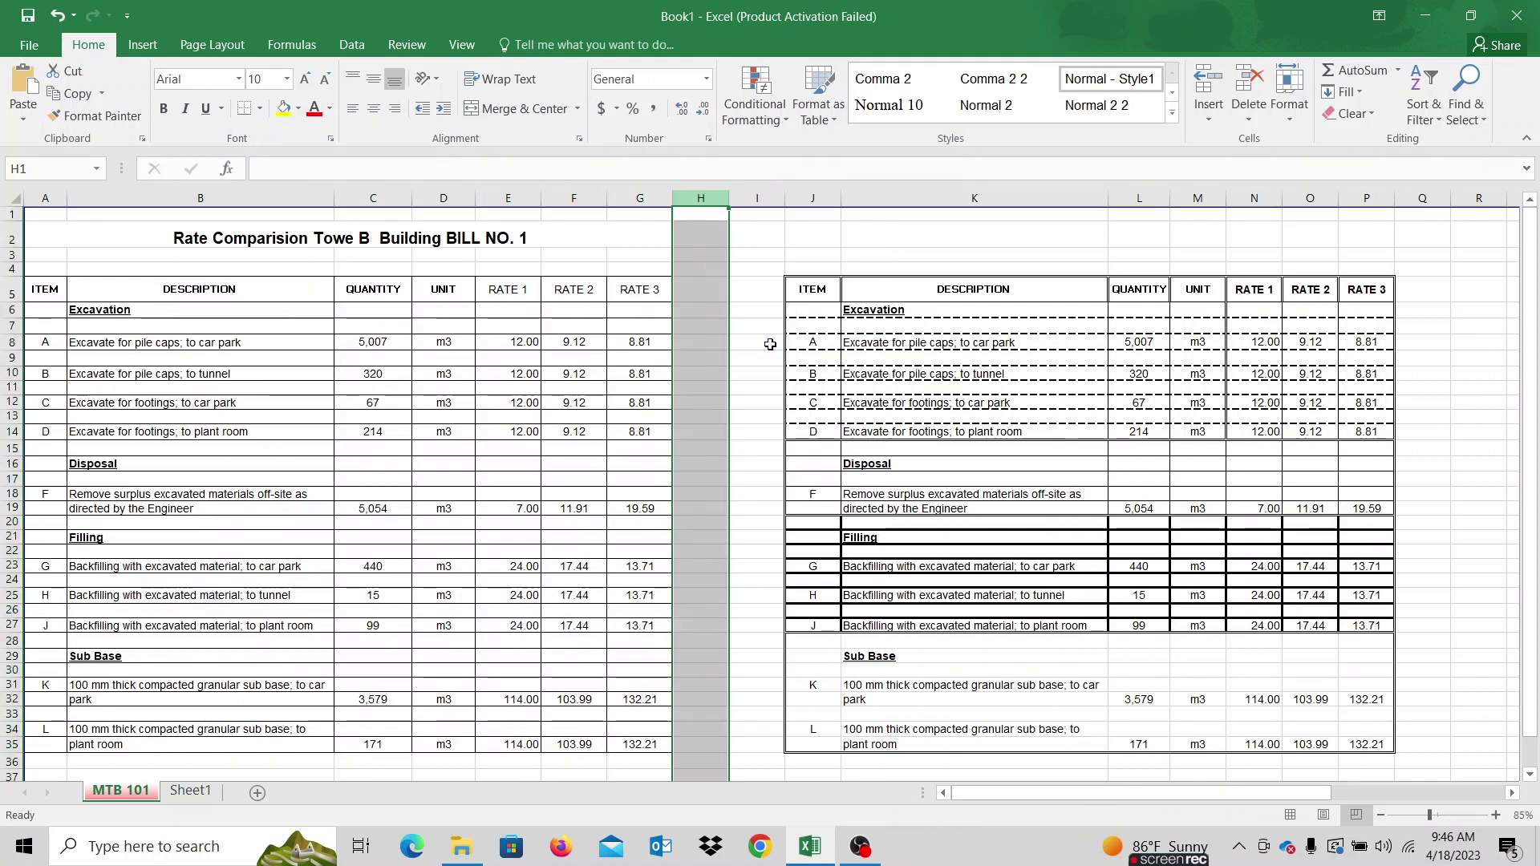
click(766, 432)
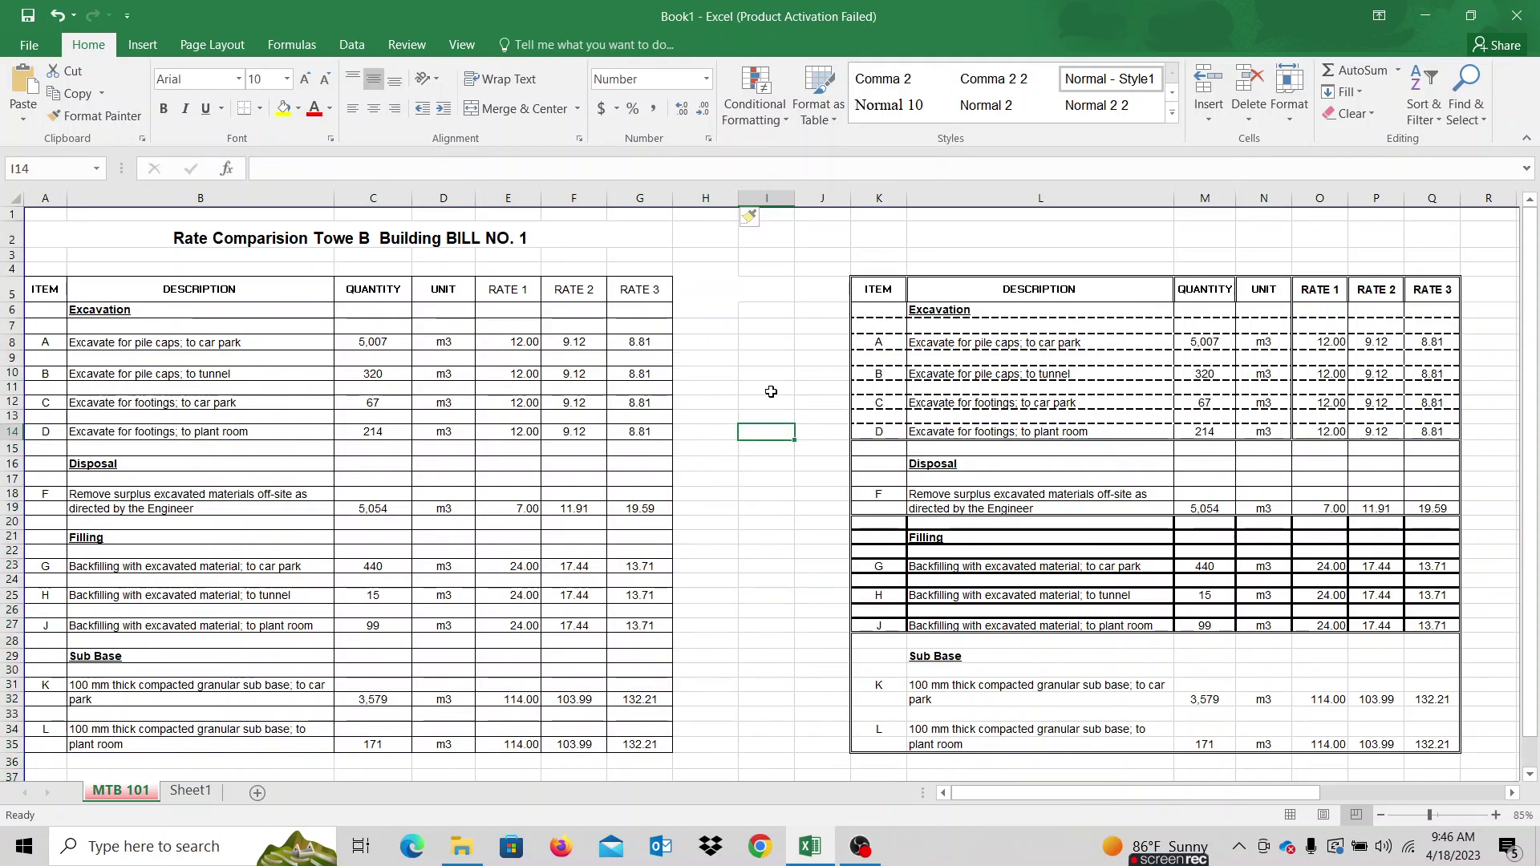
- Make row 11 much taller and widen column I to enlarge cell I11
click(771, 387)
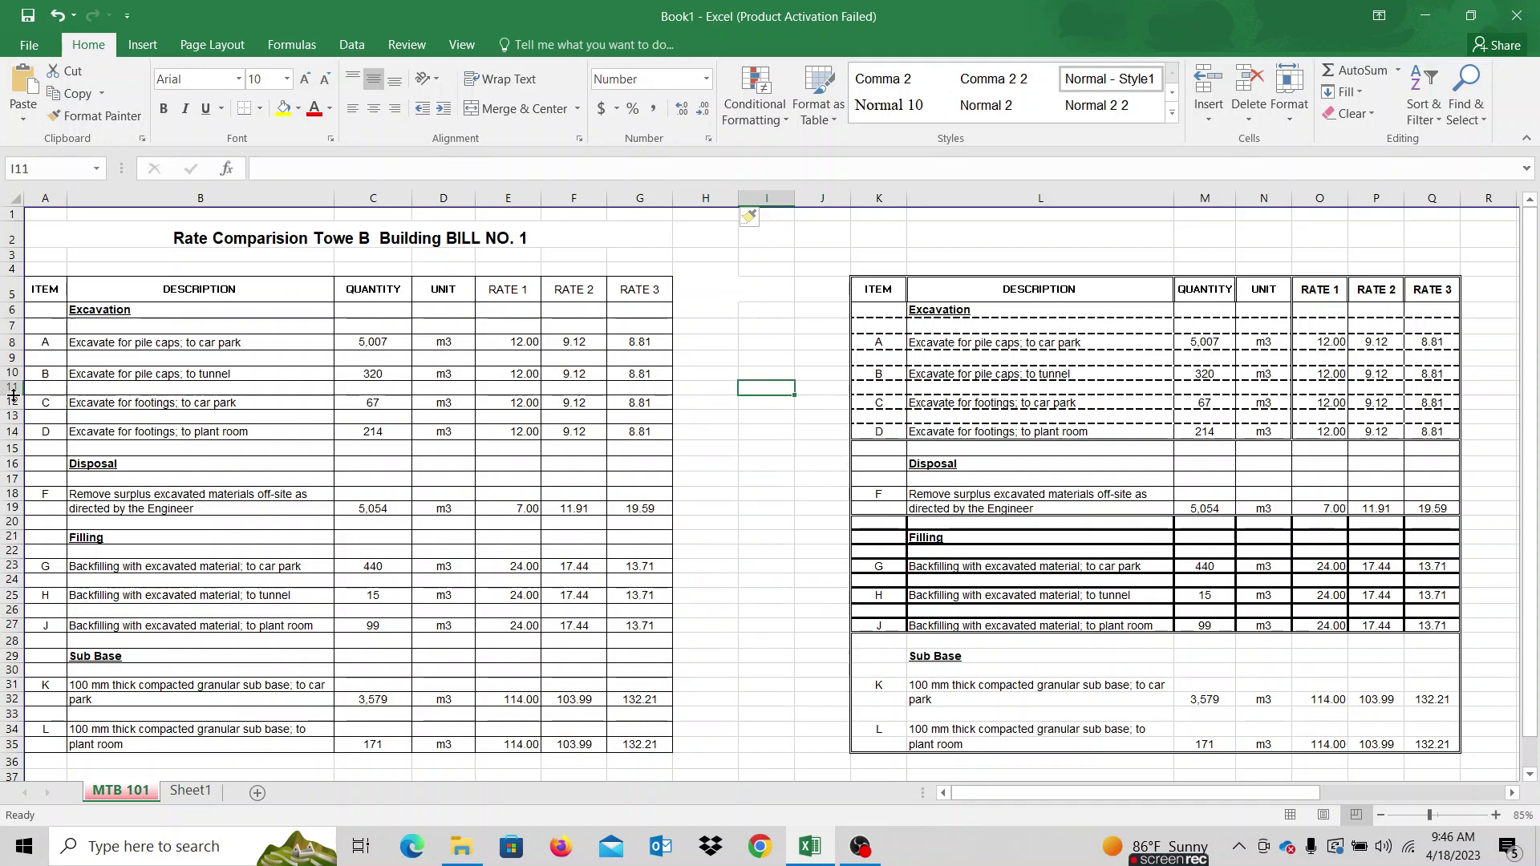
drag(15, 395, 14, 483)
drag(795, 199, 929, 231)
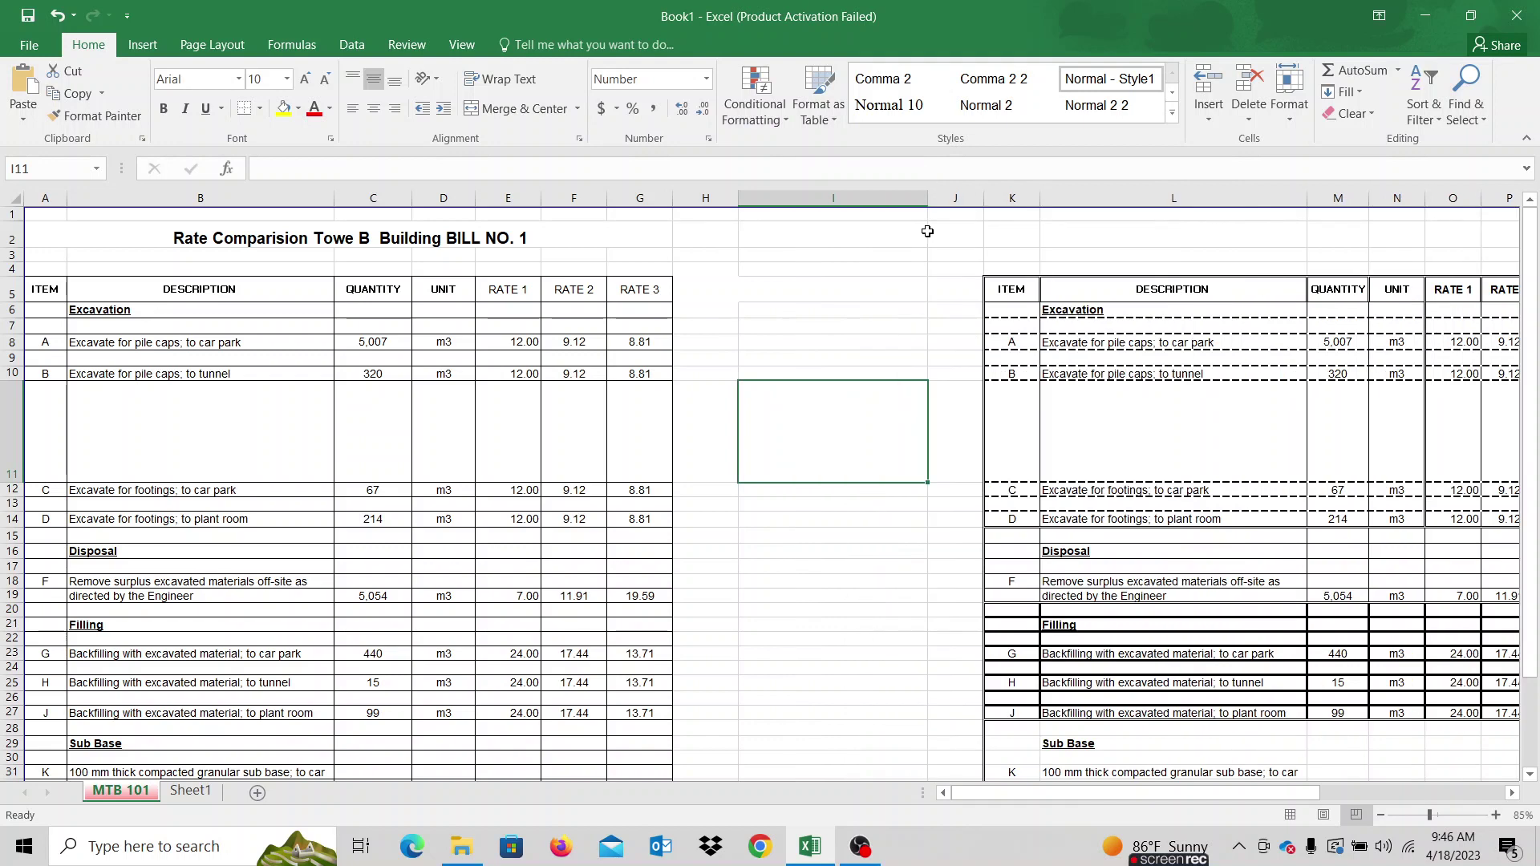
click(817, 563)
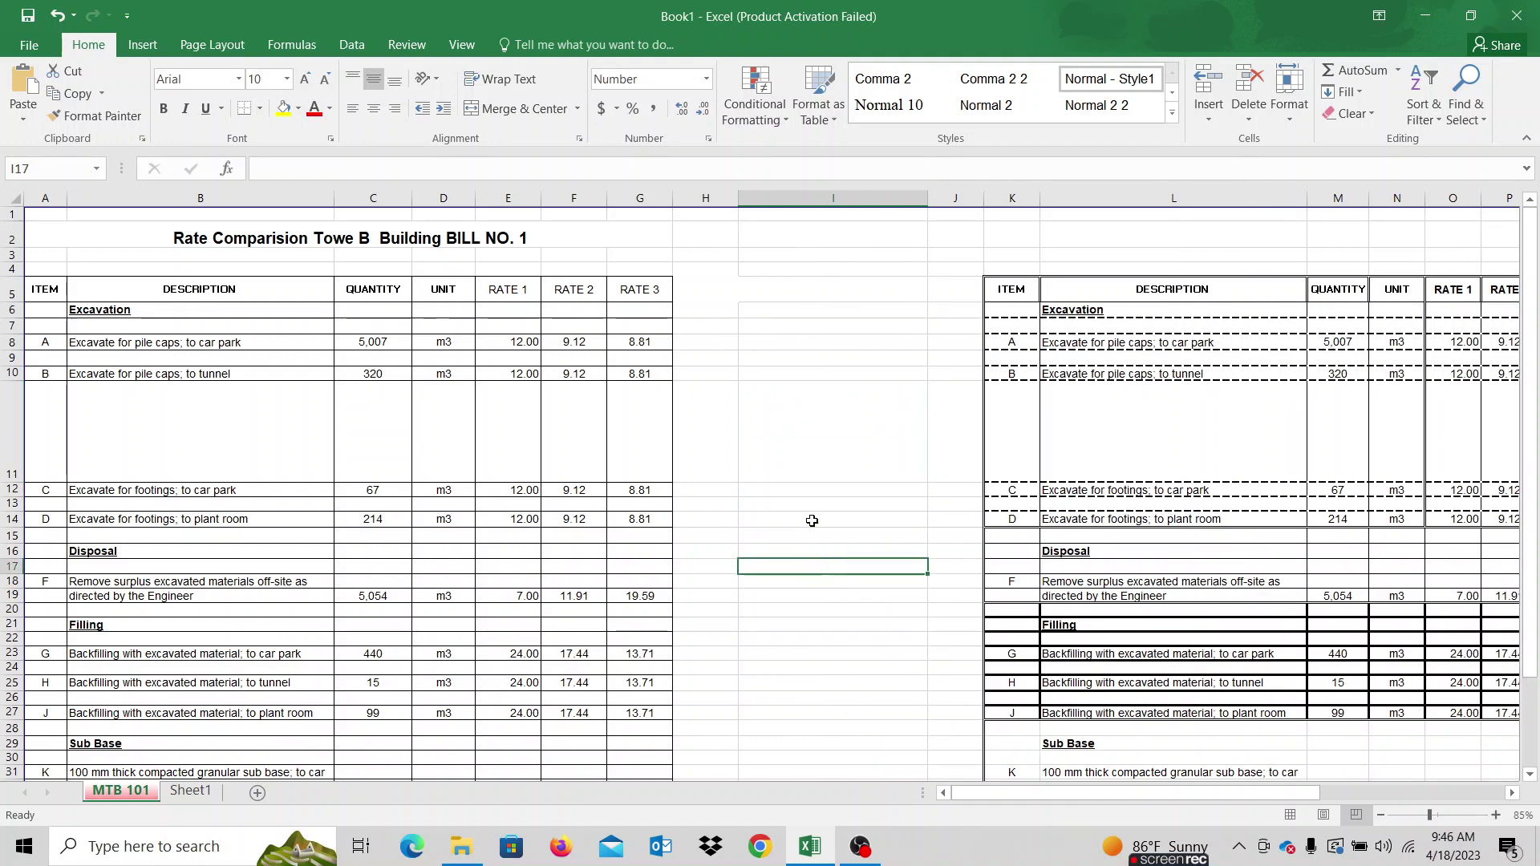
click(806, 419)
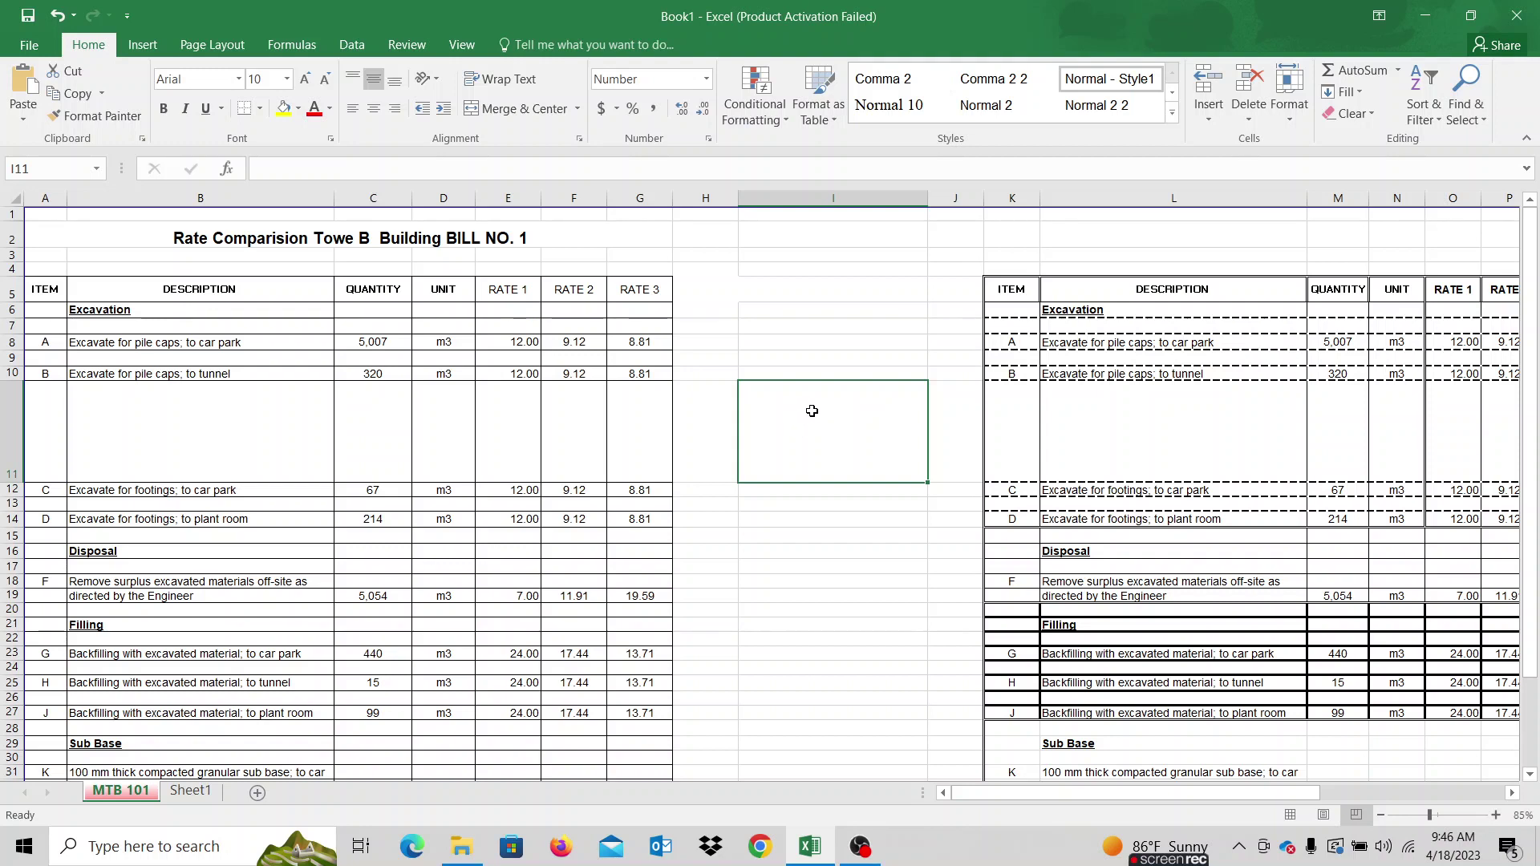
- Give cell I11 a Bottom Double Border
click(261, 110)
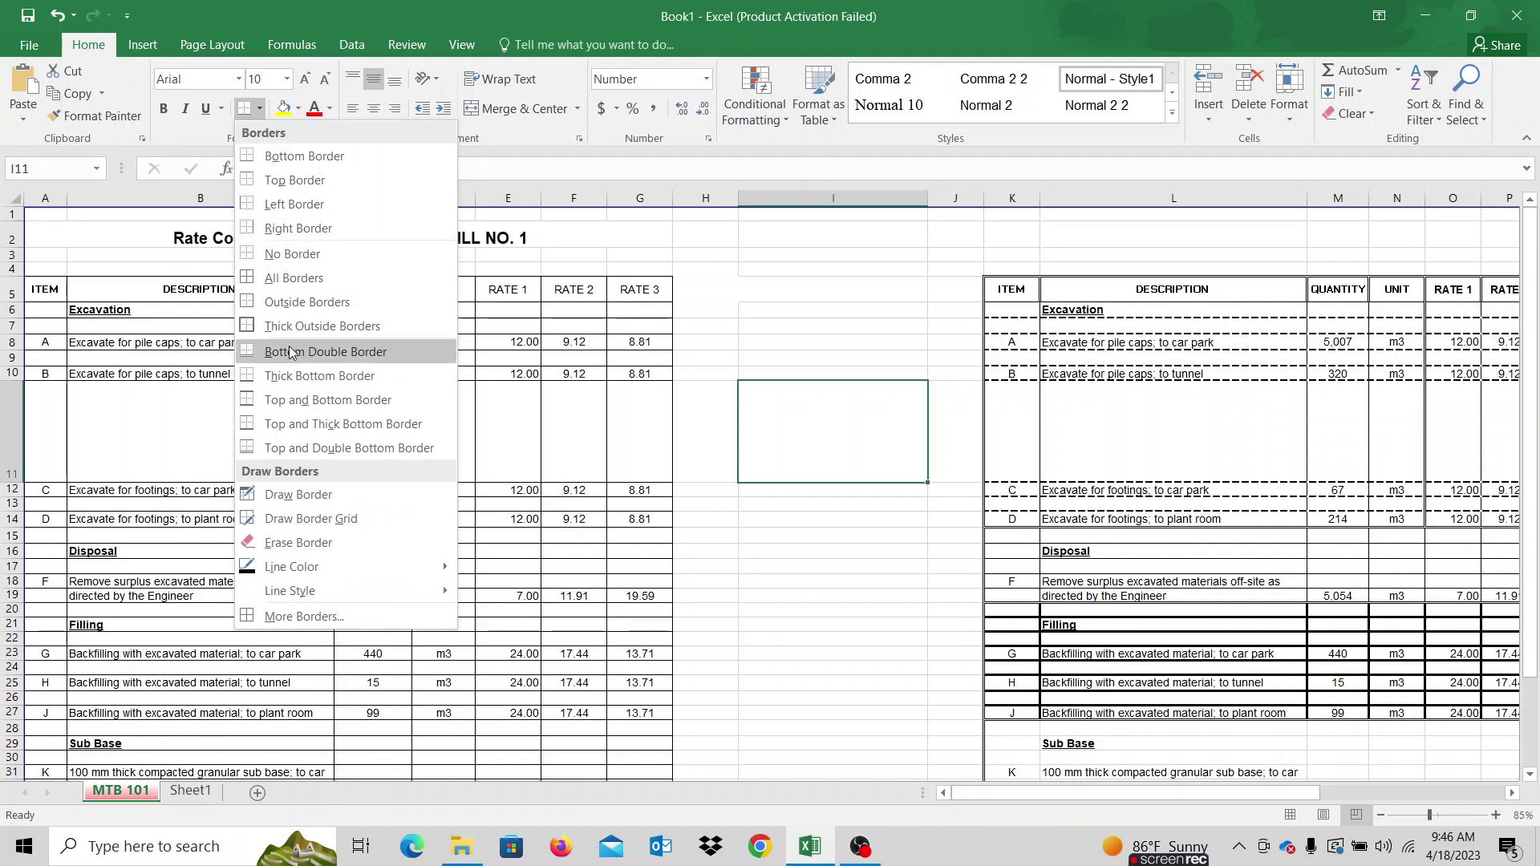
click(332, 354)
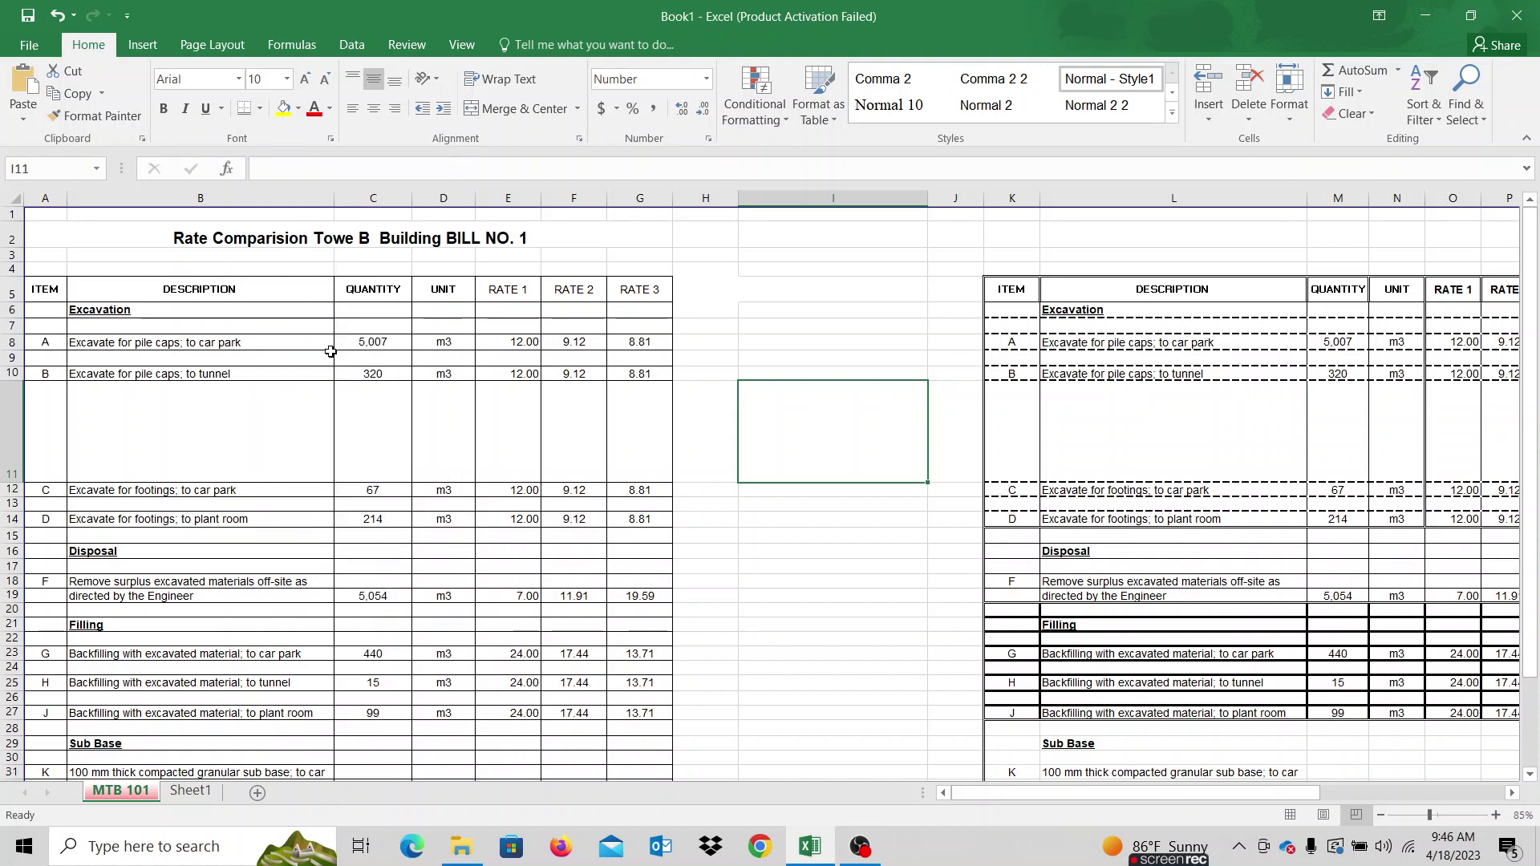
click(906, 608)
click(788, 409)
click(827, 622)
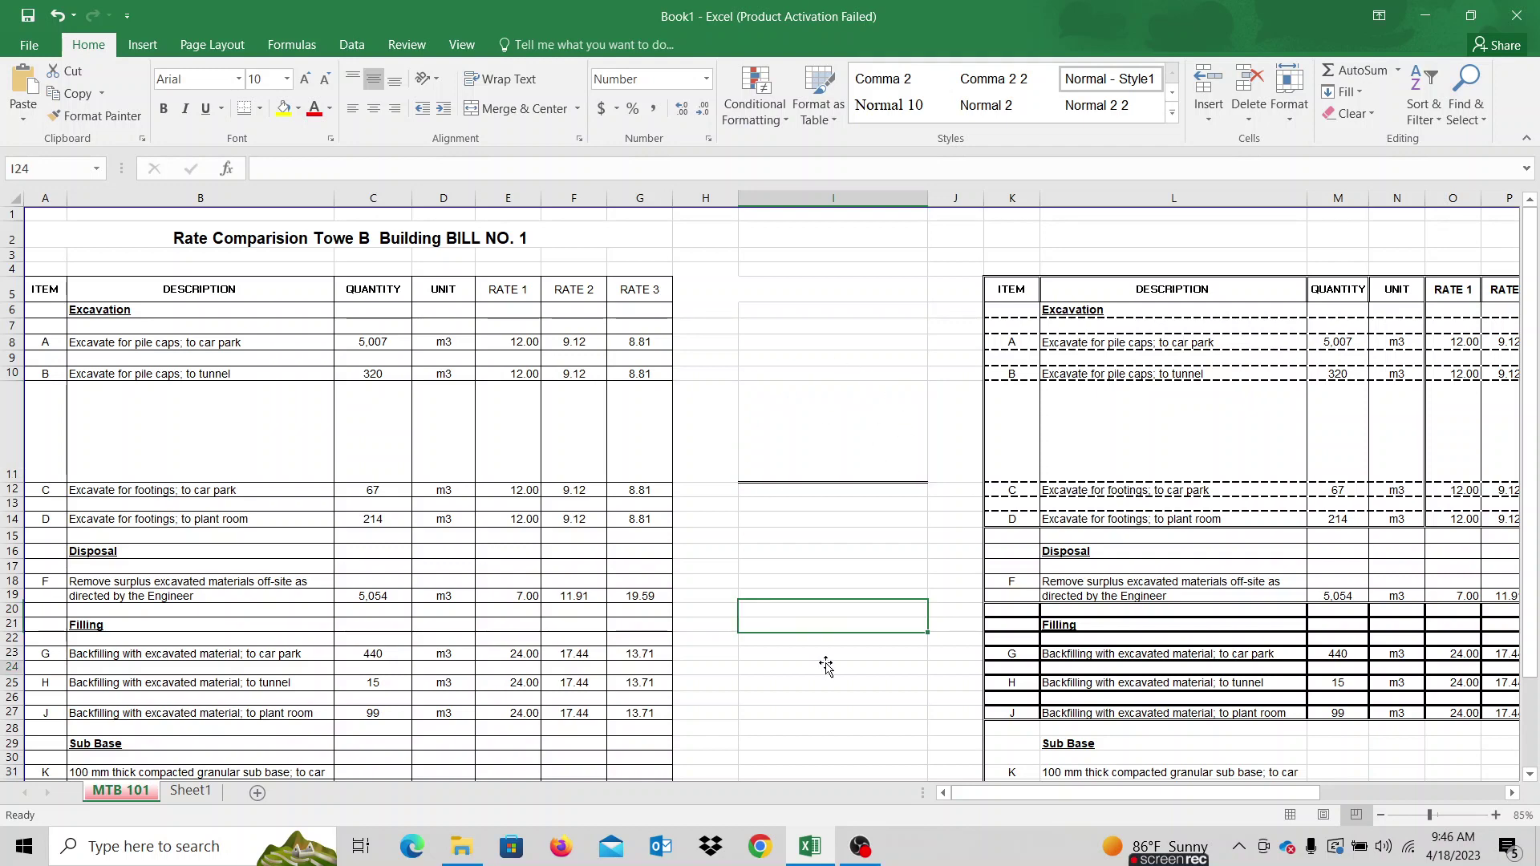
- Check the double bottom border on I11 by selecting cells around it
click(825, 668)
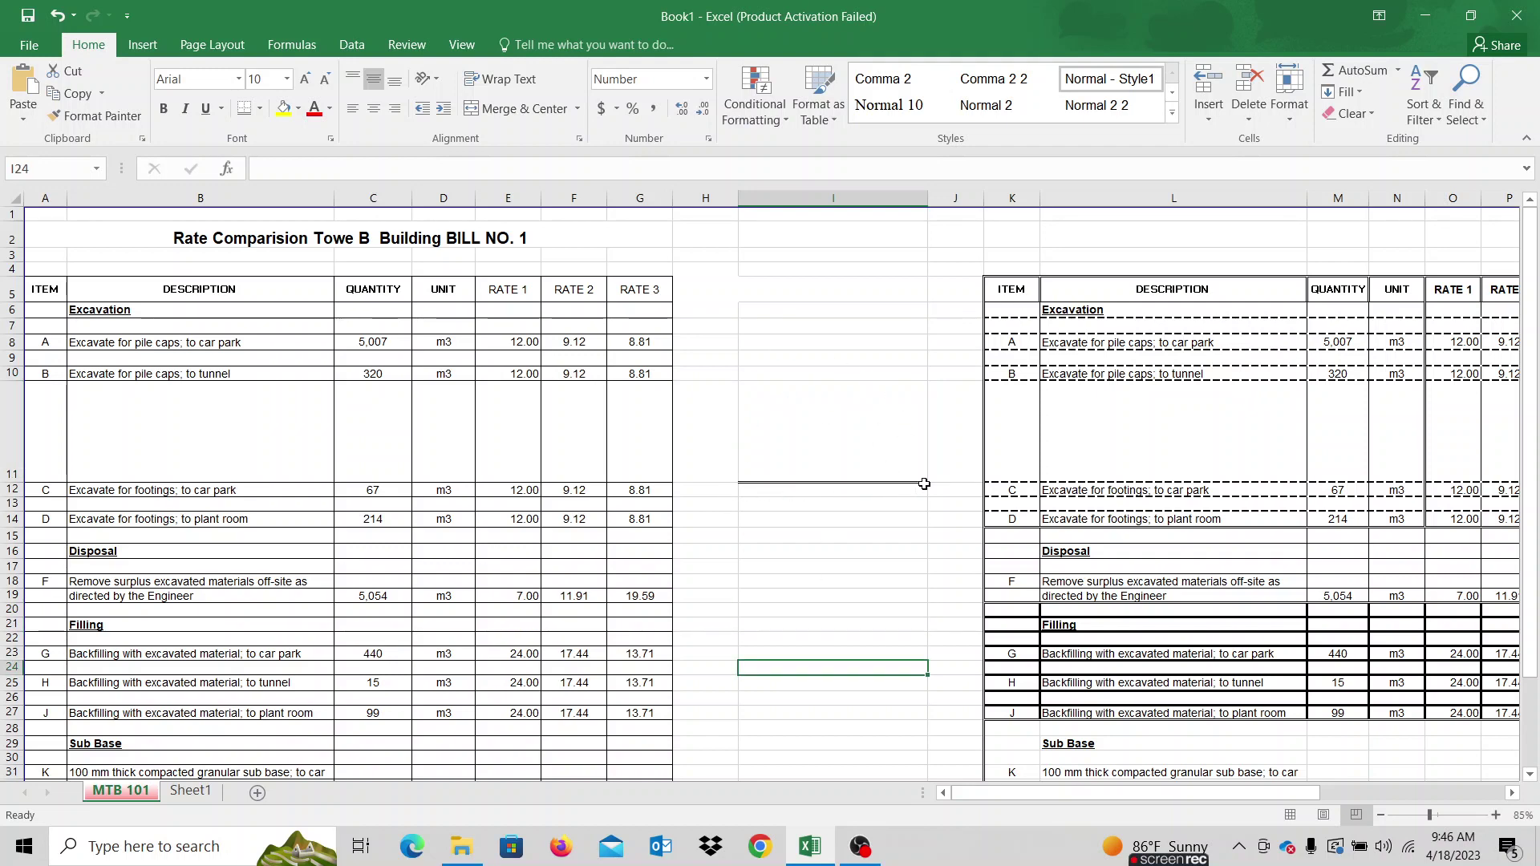
click(889, 507)
click(859, 545)
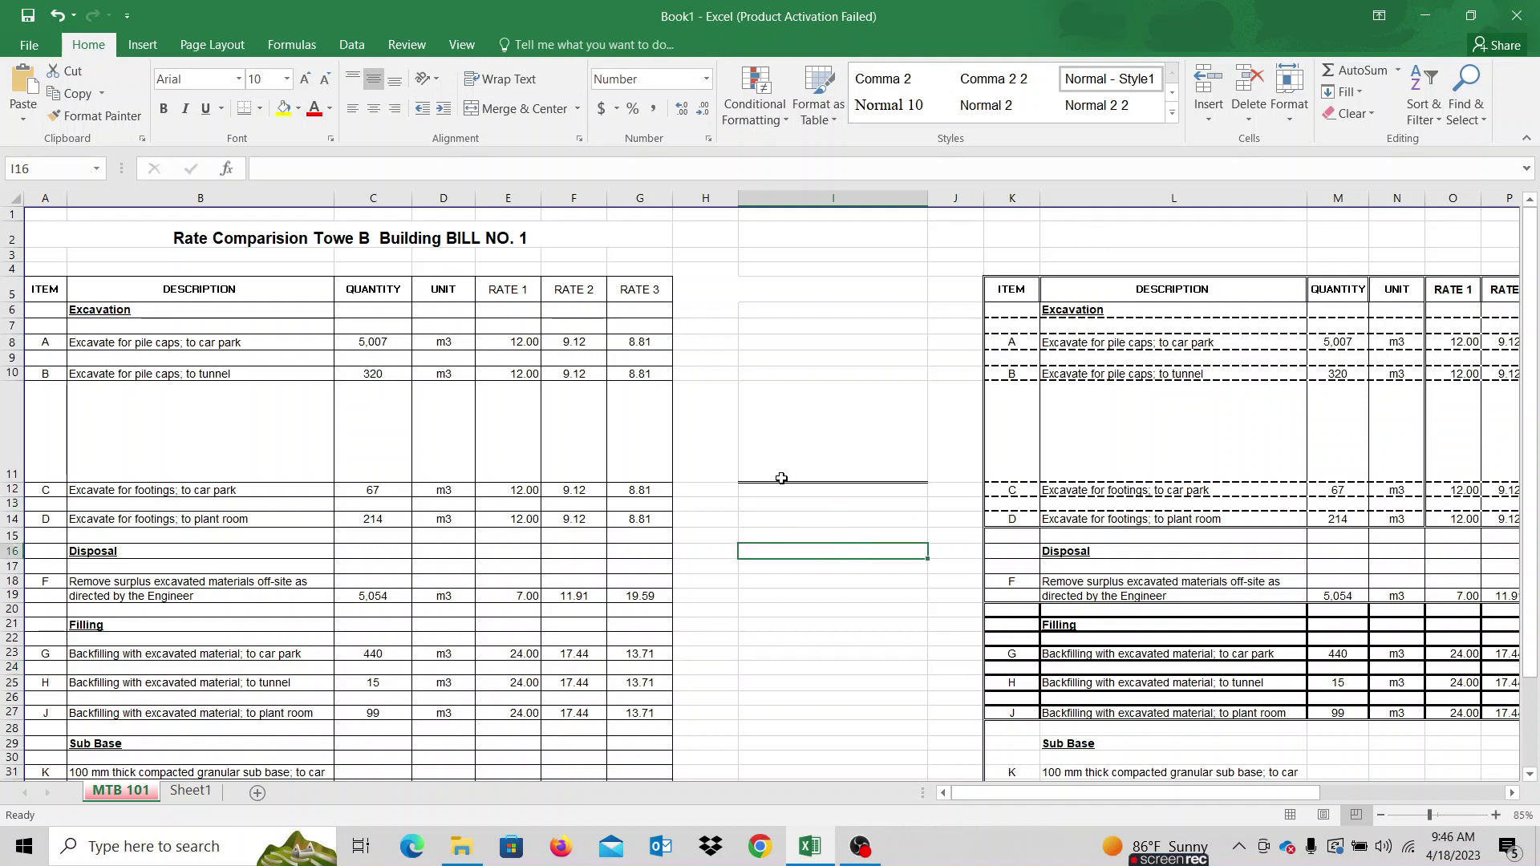
click(770, 436)
click(802, 595)
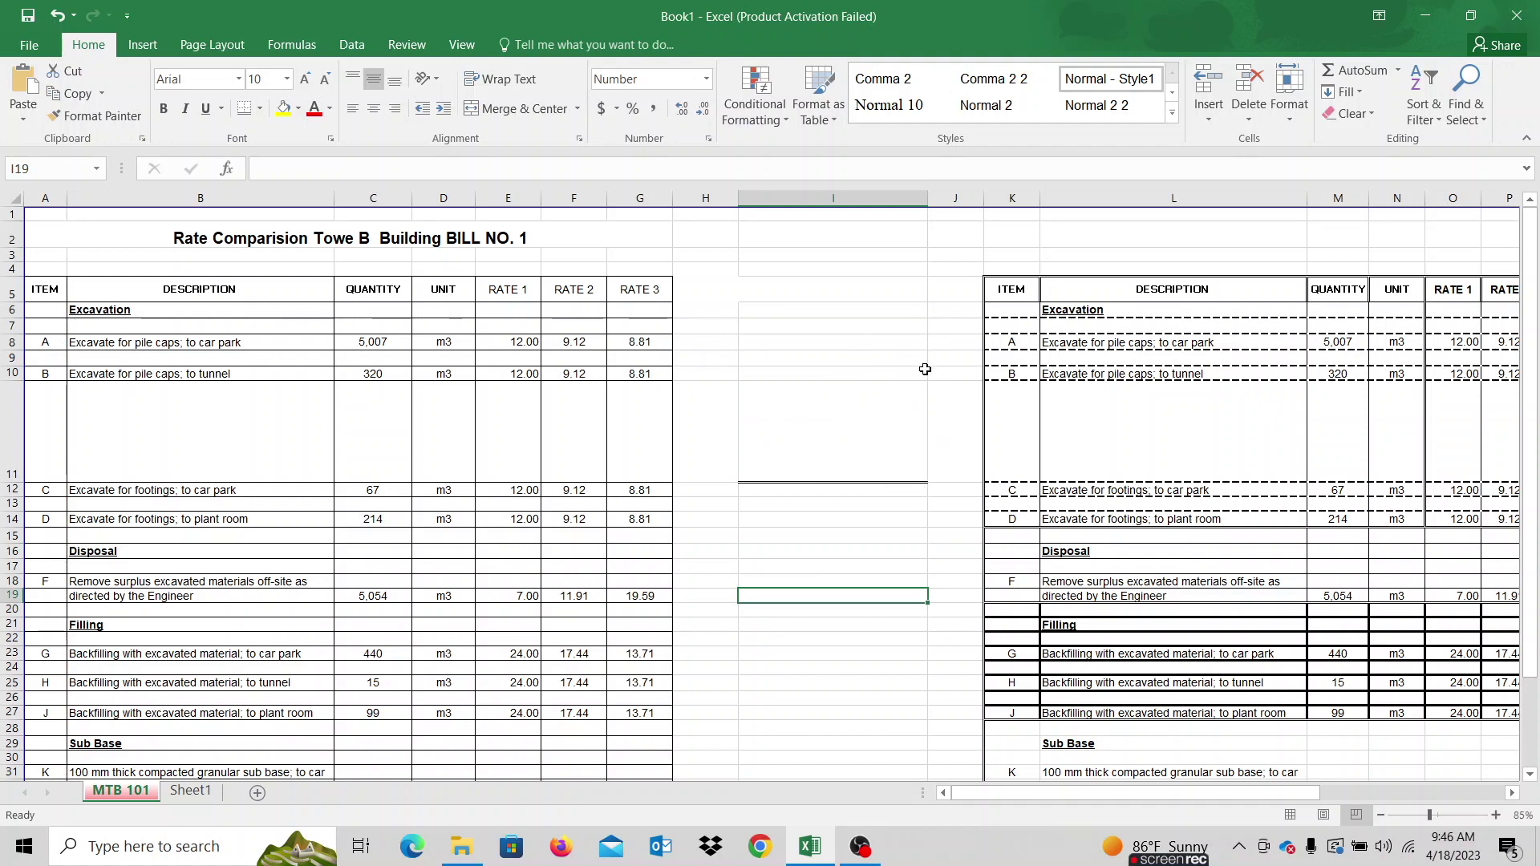
click(920, 476)
key(Down)
key(Down)
key(Down)
key(Down)
key(Down)
key(Down)
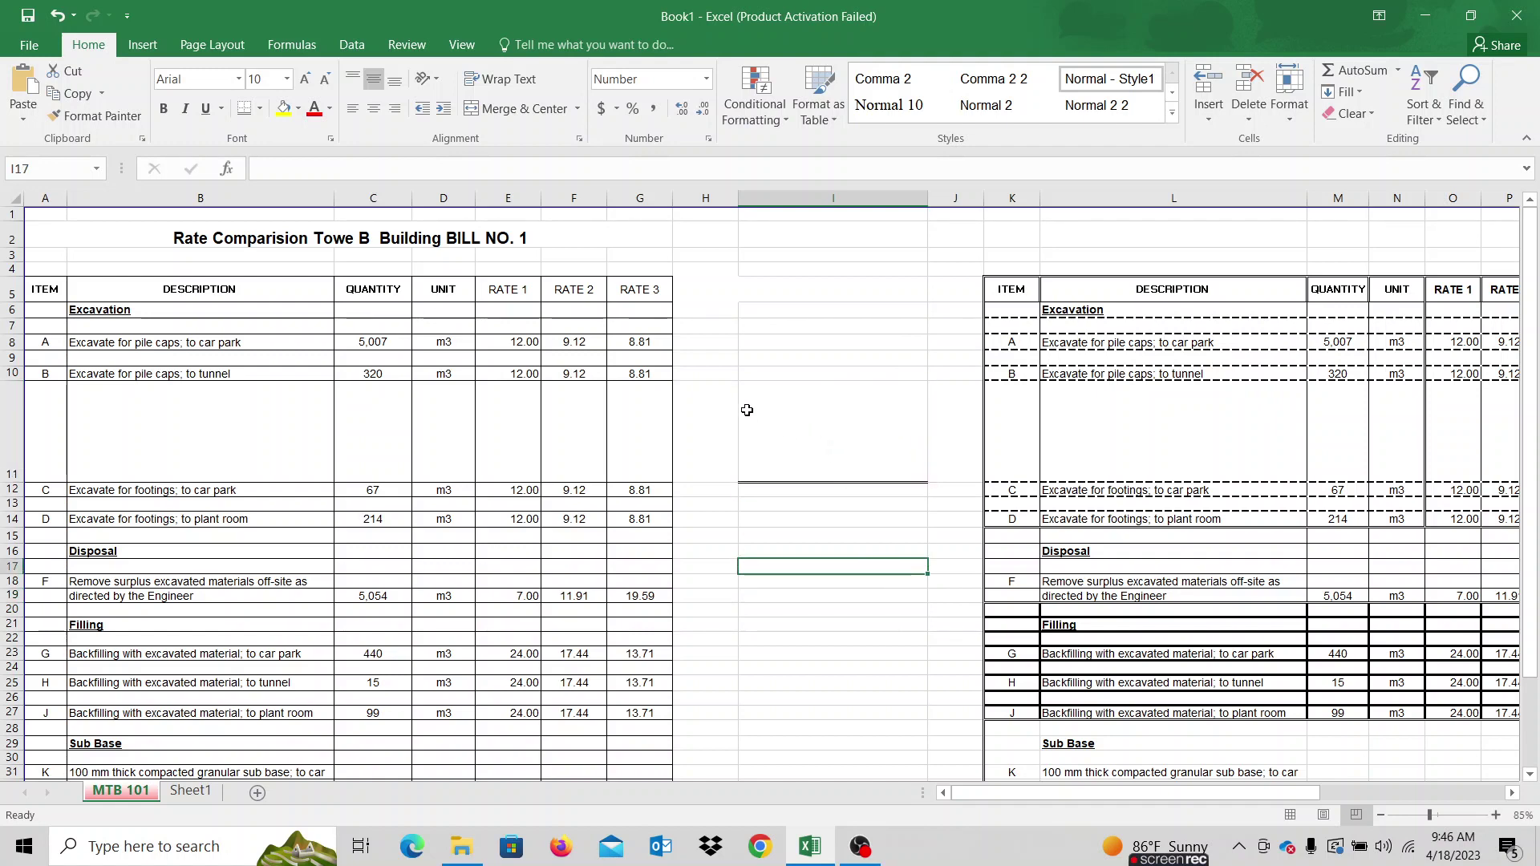
click(770, 480)
click(759, 504)
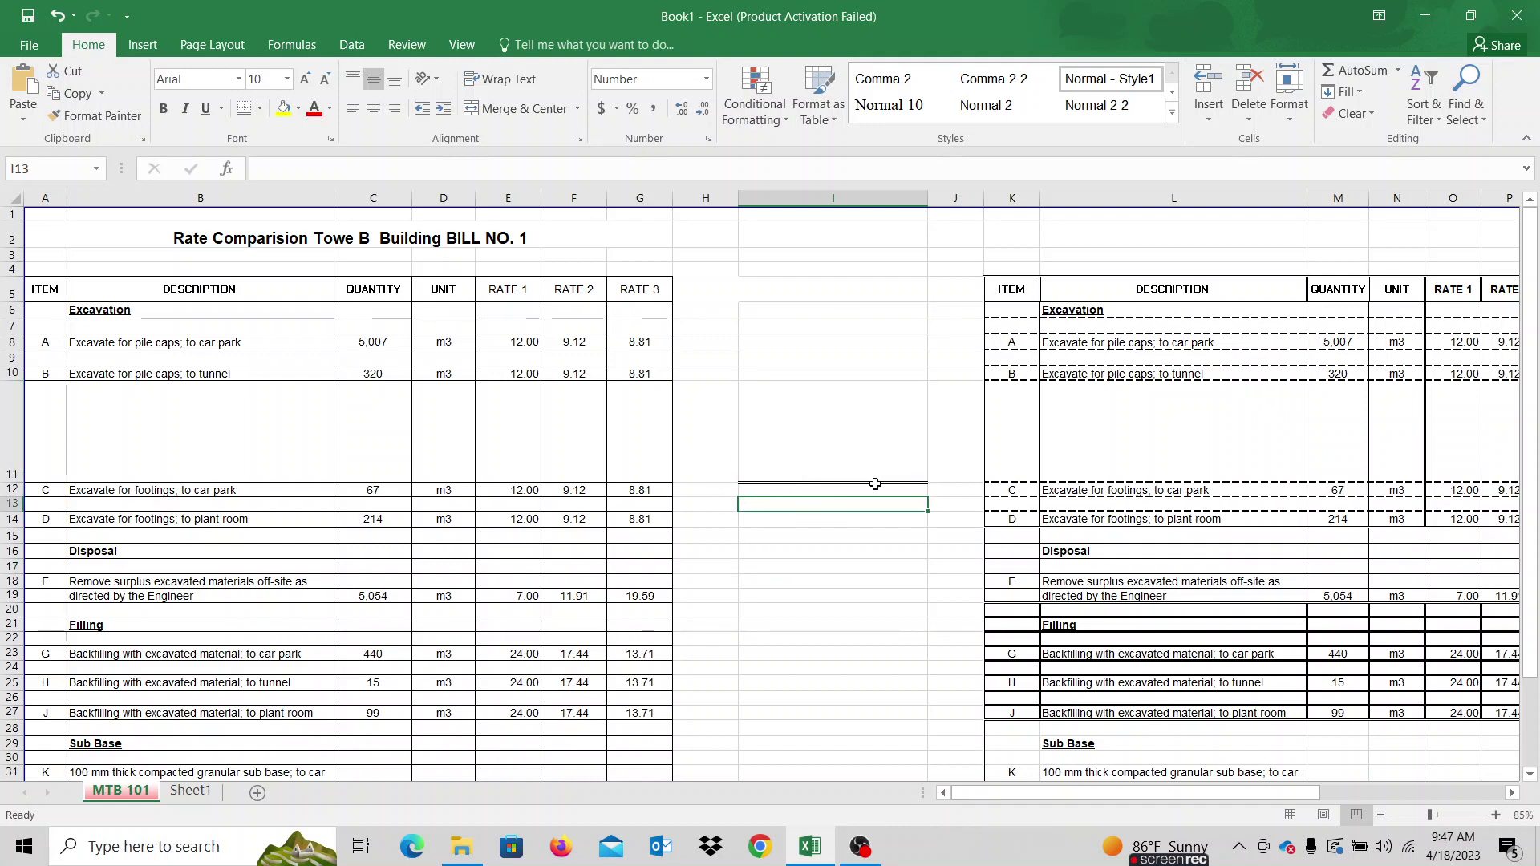
click(820, 386)
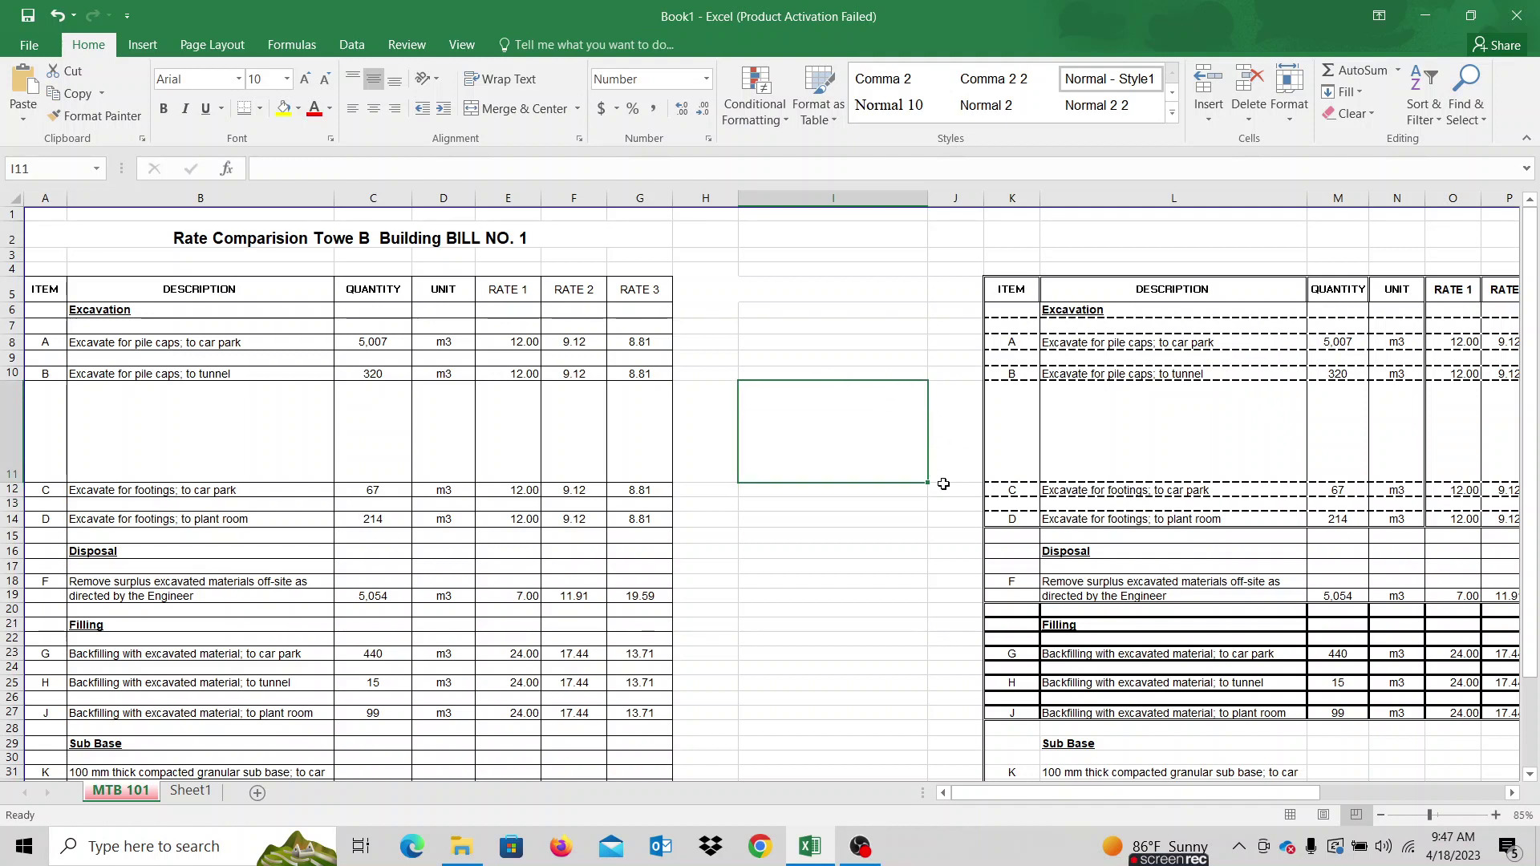
click(932, 612)
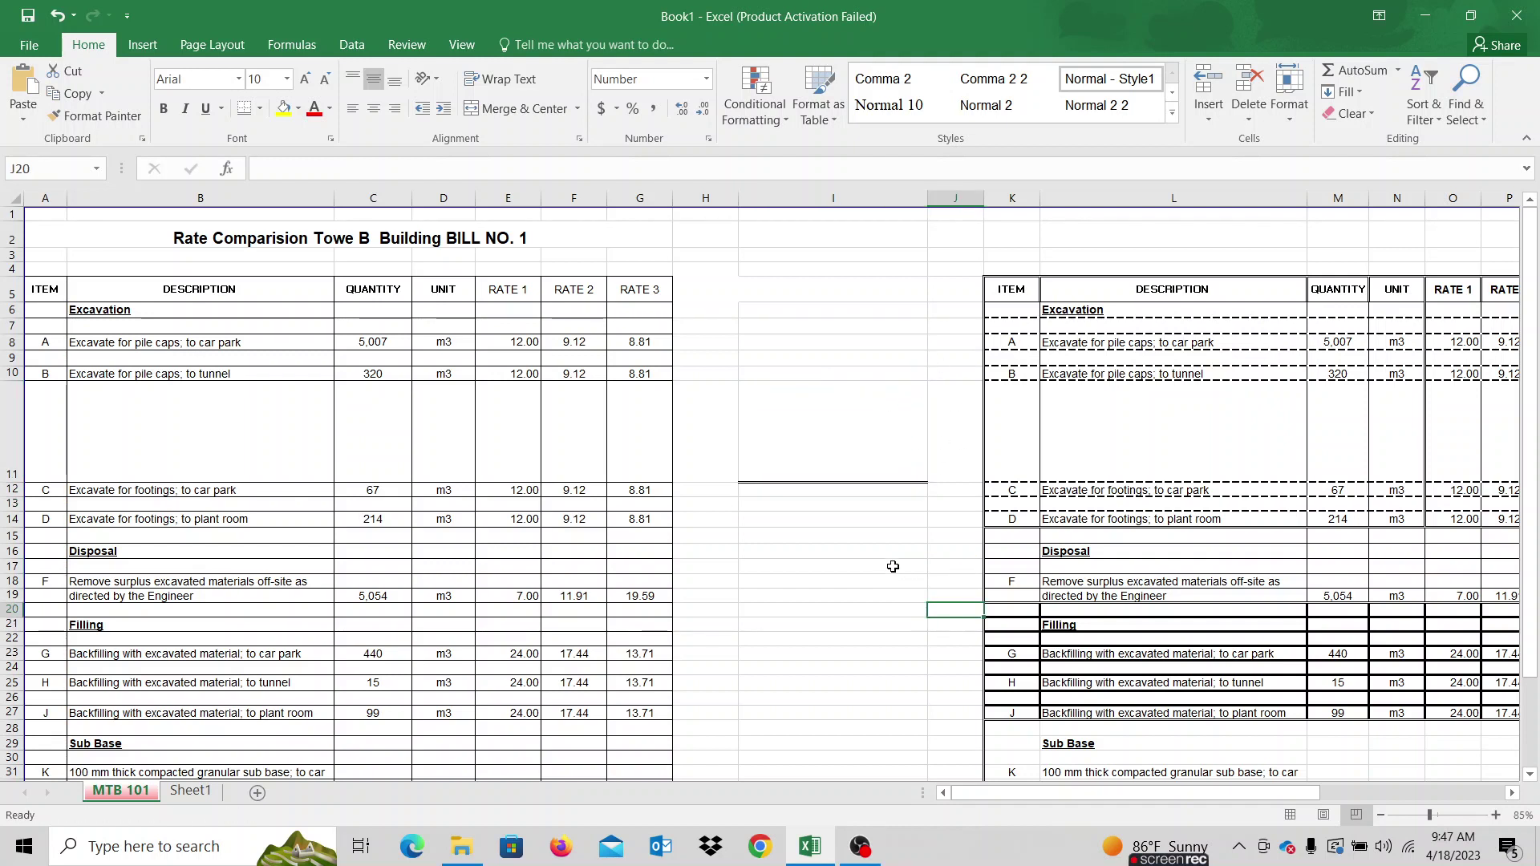
click(829, 450)
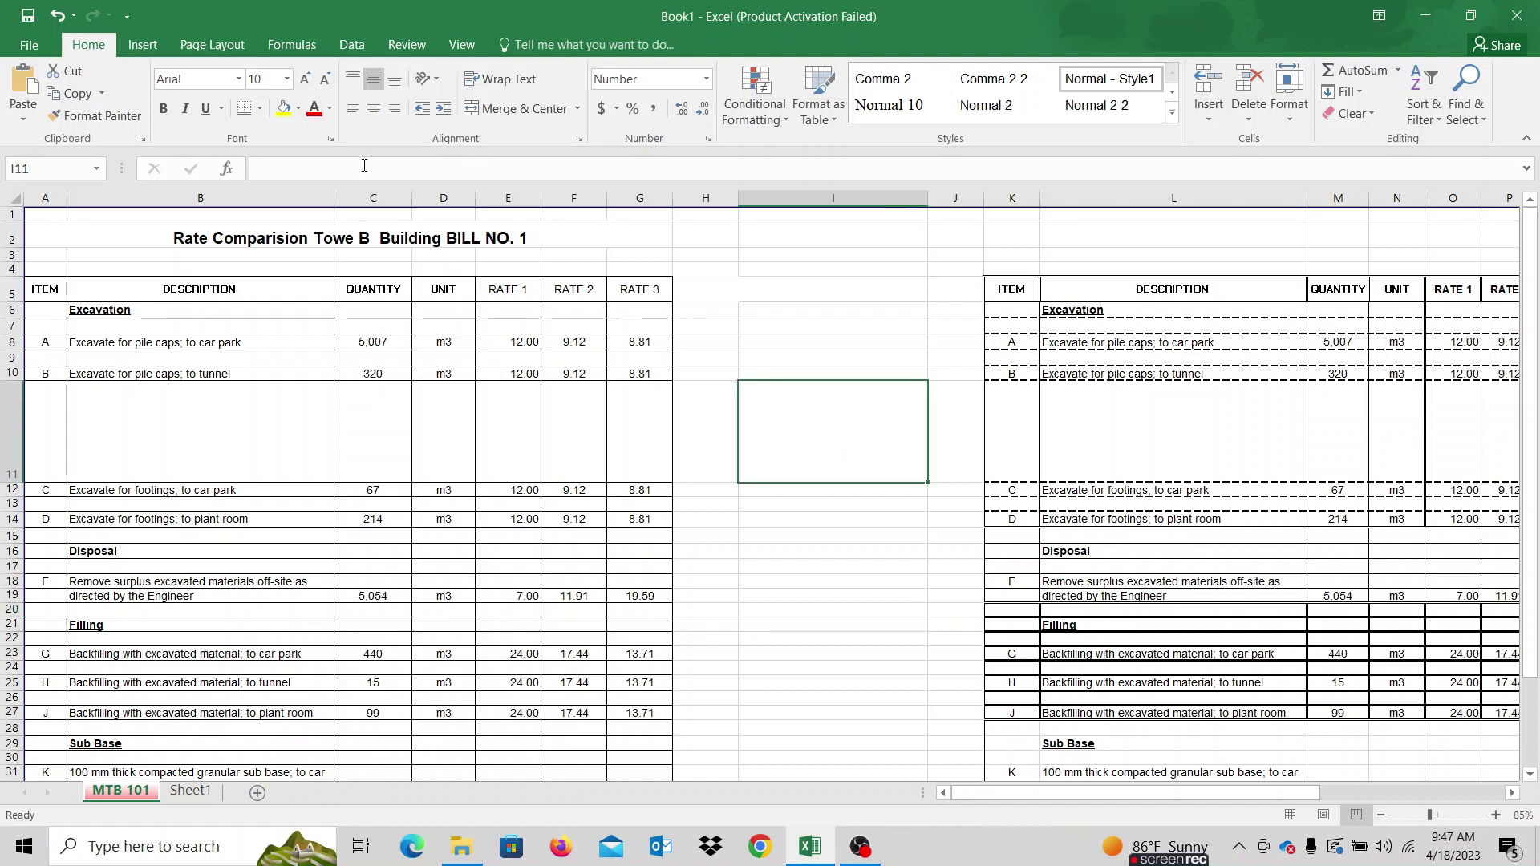
- Apply All Borders to I11, then select the practice column I
click(260, 113)
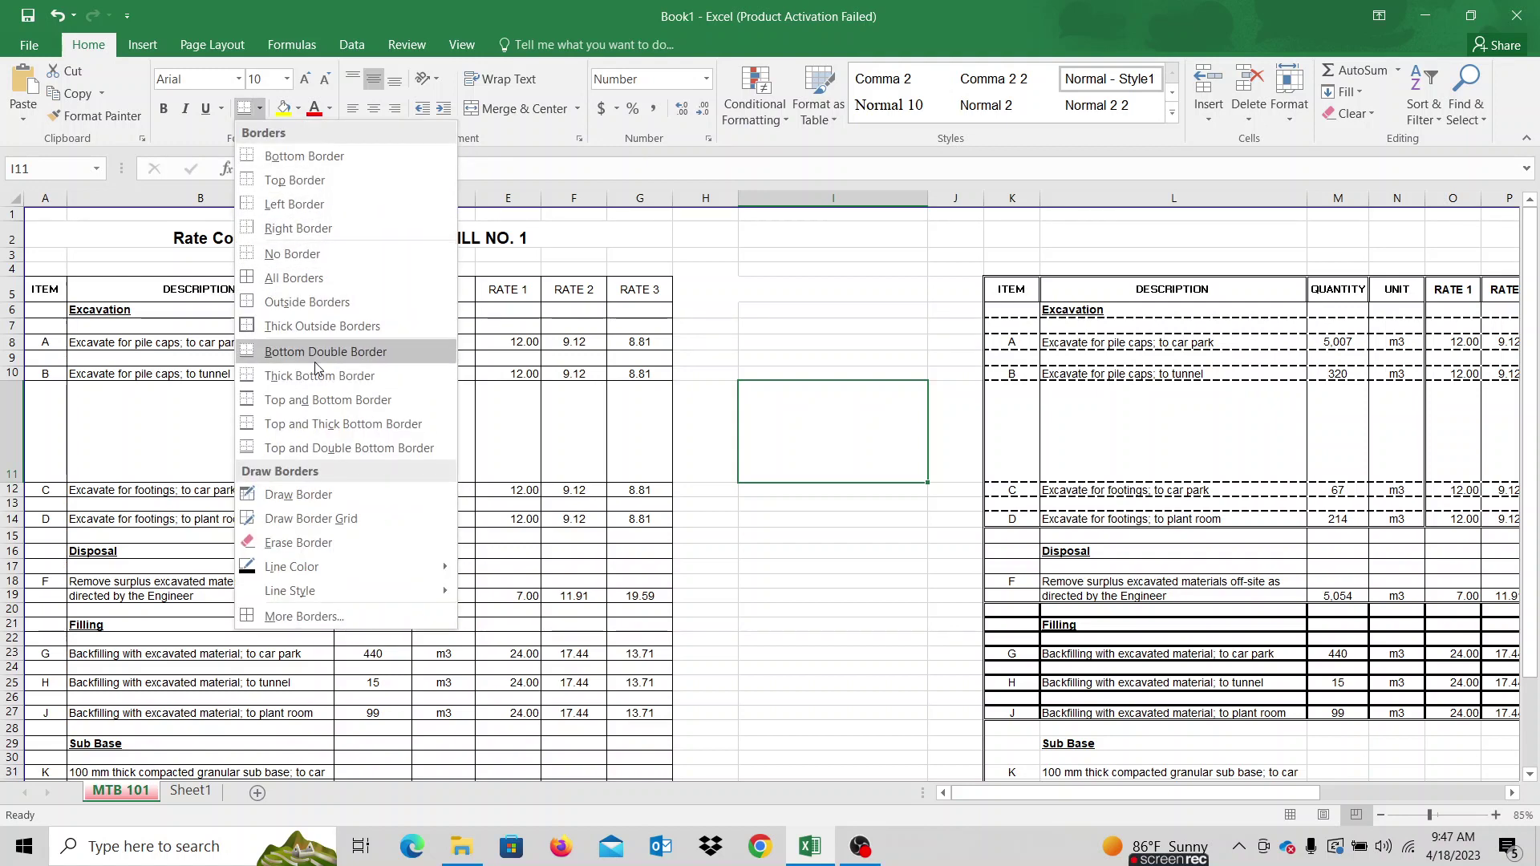
click(328, 278)
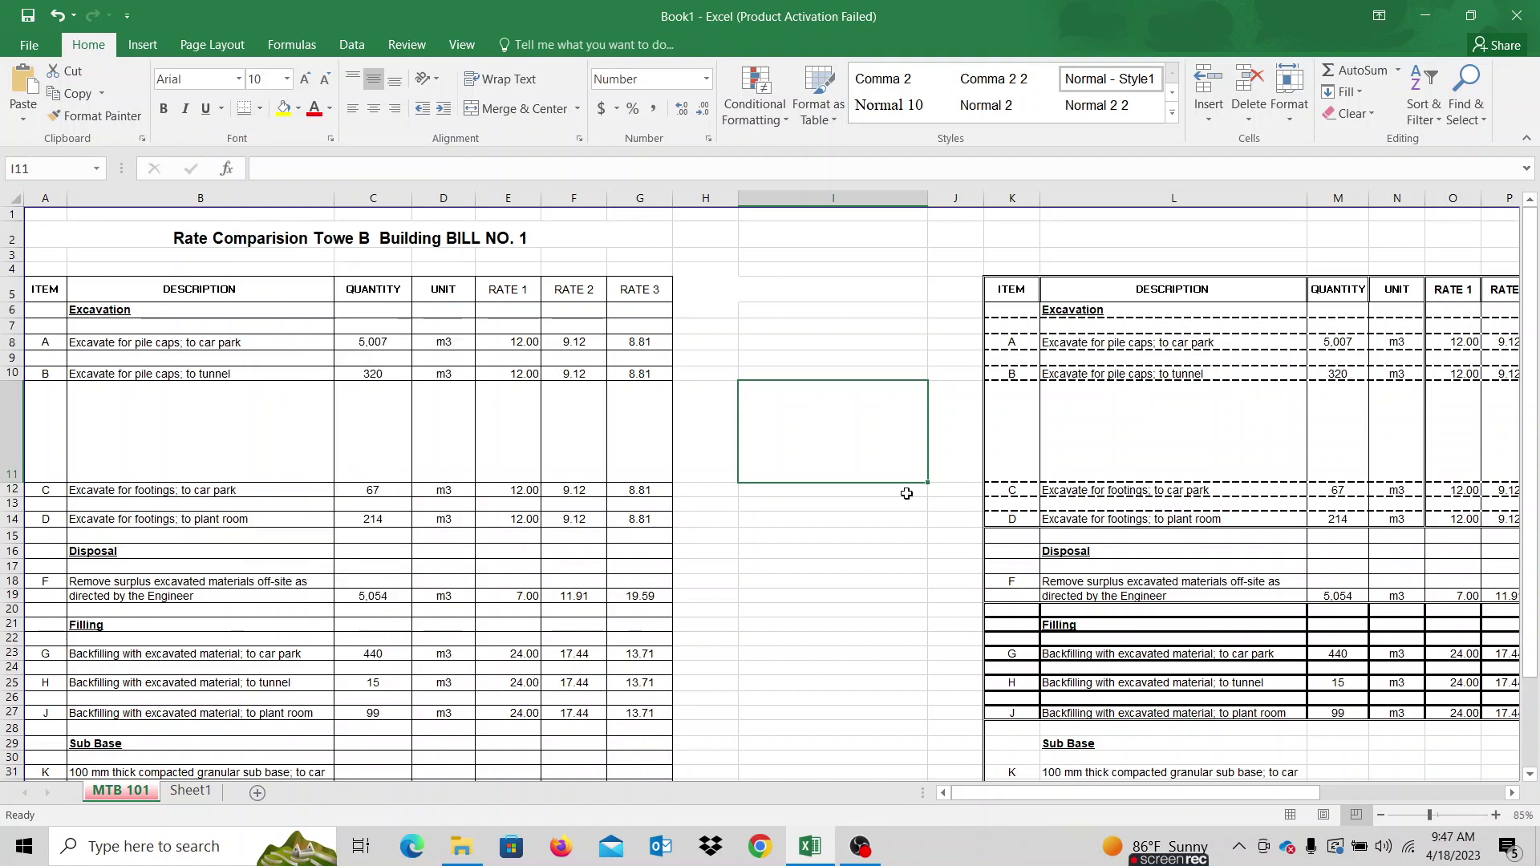
key(Down)
key(Down)
click(781, 385)
click(260, 110)
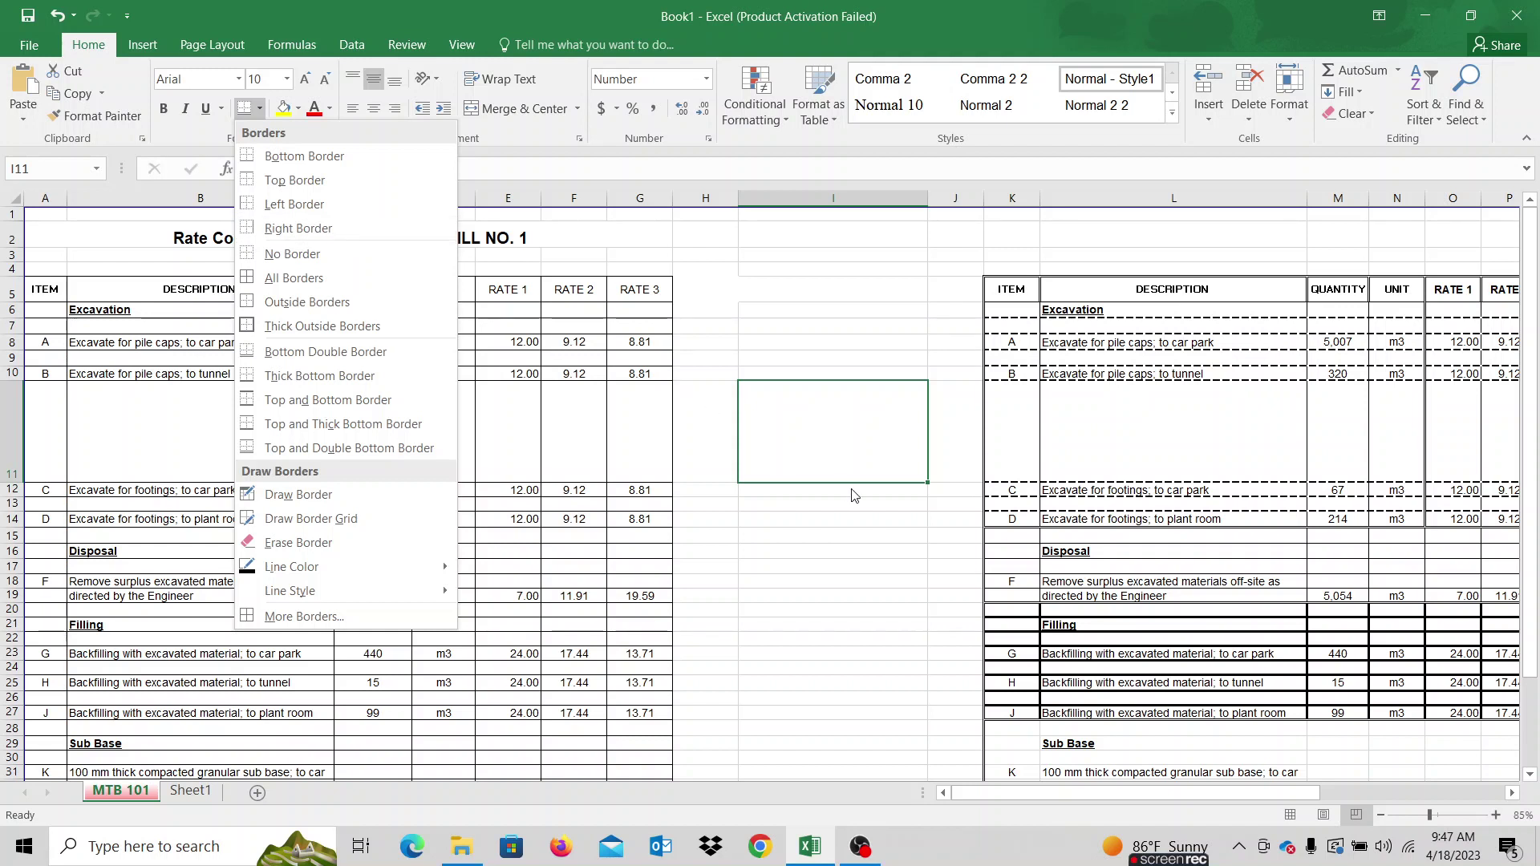
key(Escape)
click(806, 584)
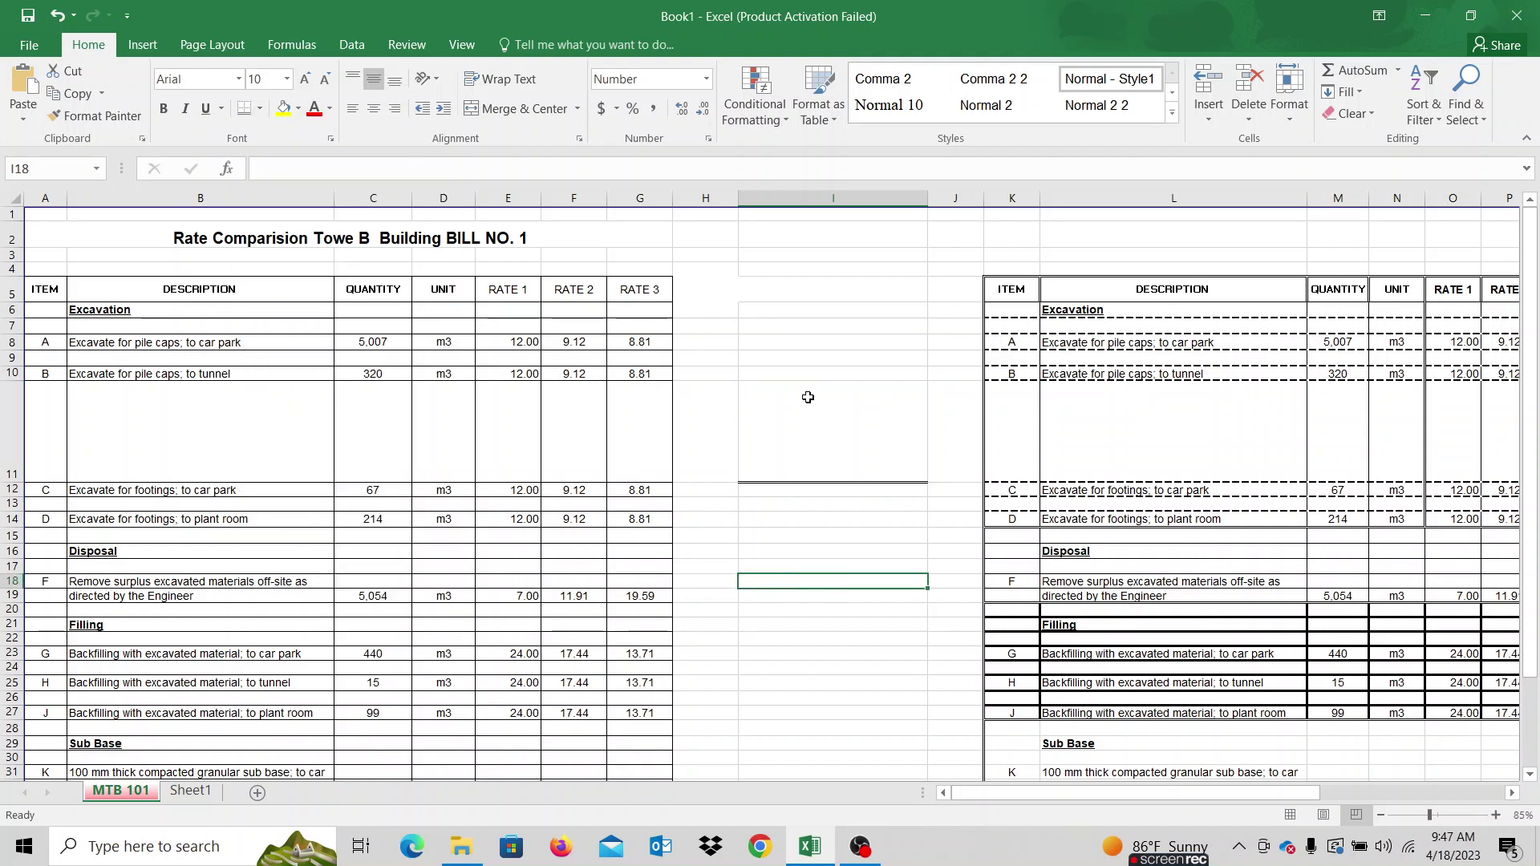
click(826, 198)
- Delete the practice column I
right_click(825, 200)
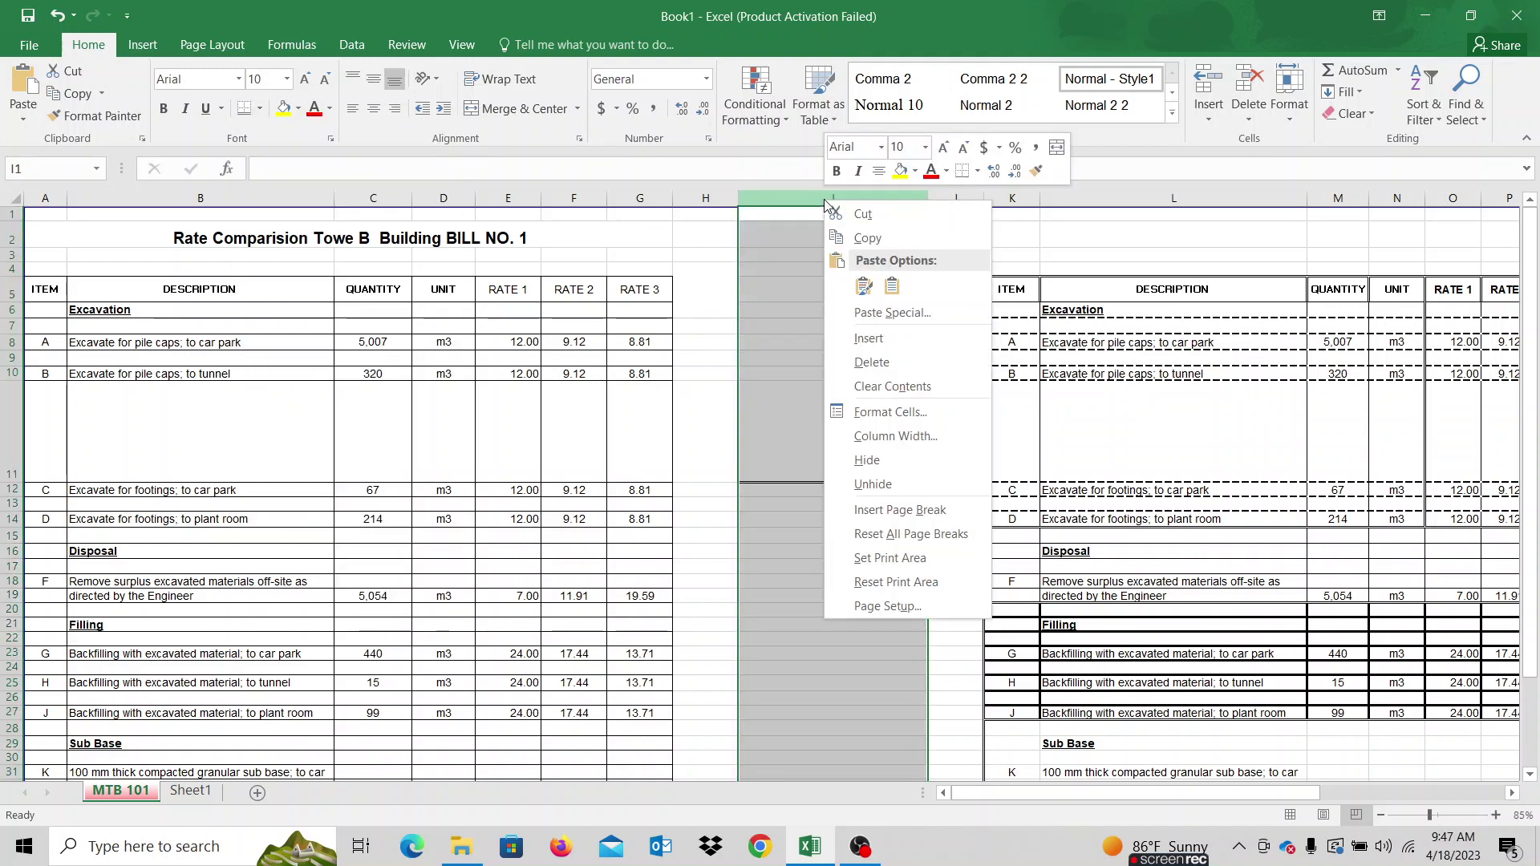
click(875, 339)
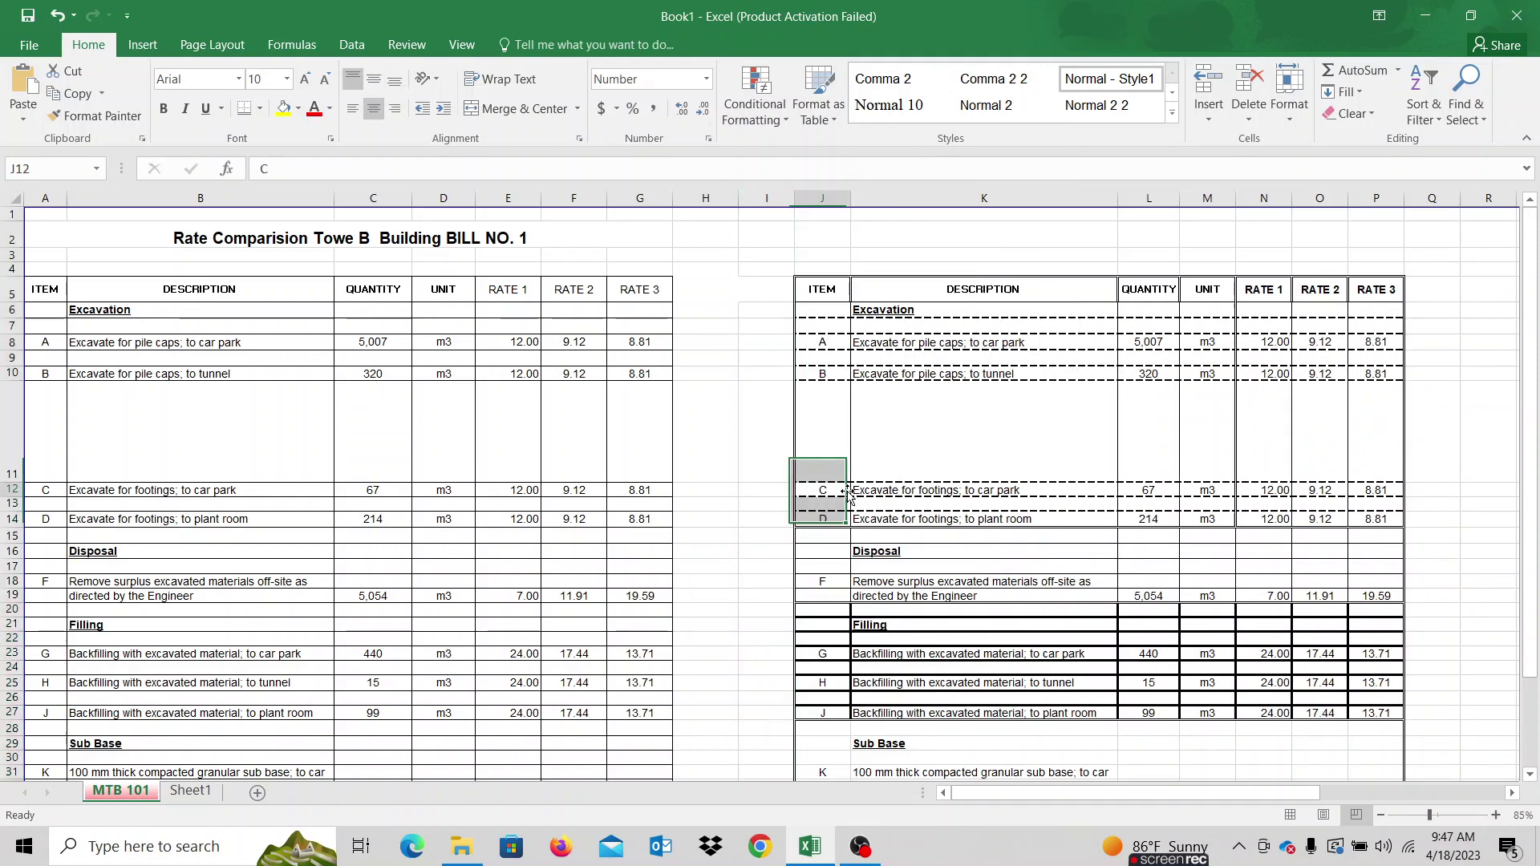
click(842, 493)
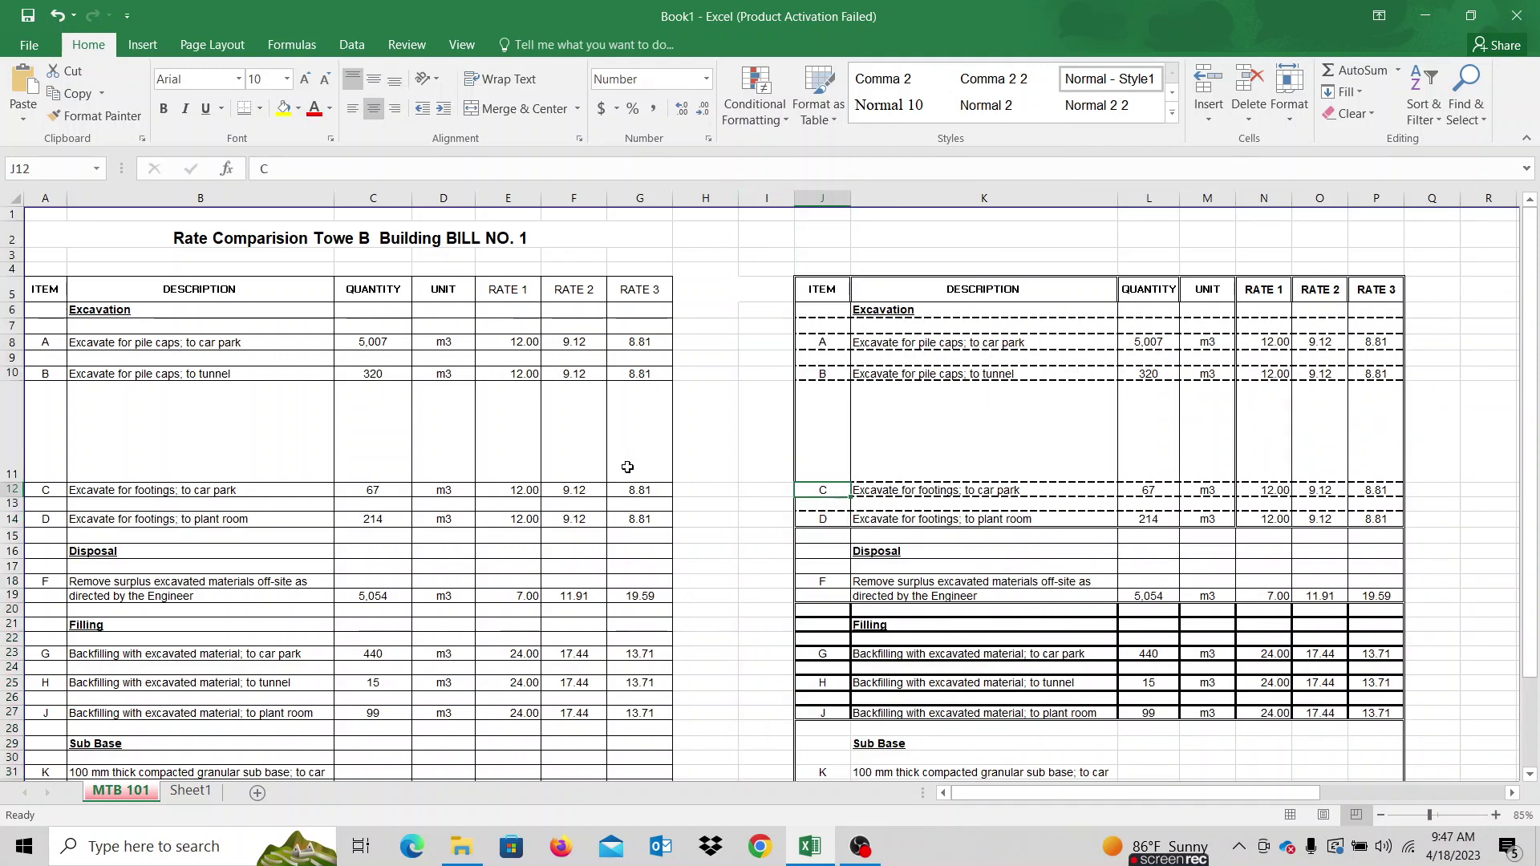
- Autofit row 11 back to normal height and reselect the left table A5:G35
double_click(19, 482)
click(646, 566)
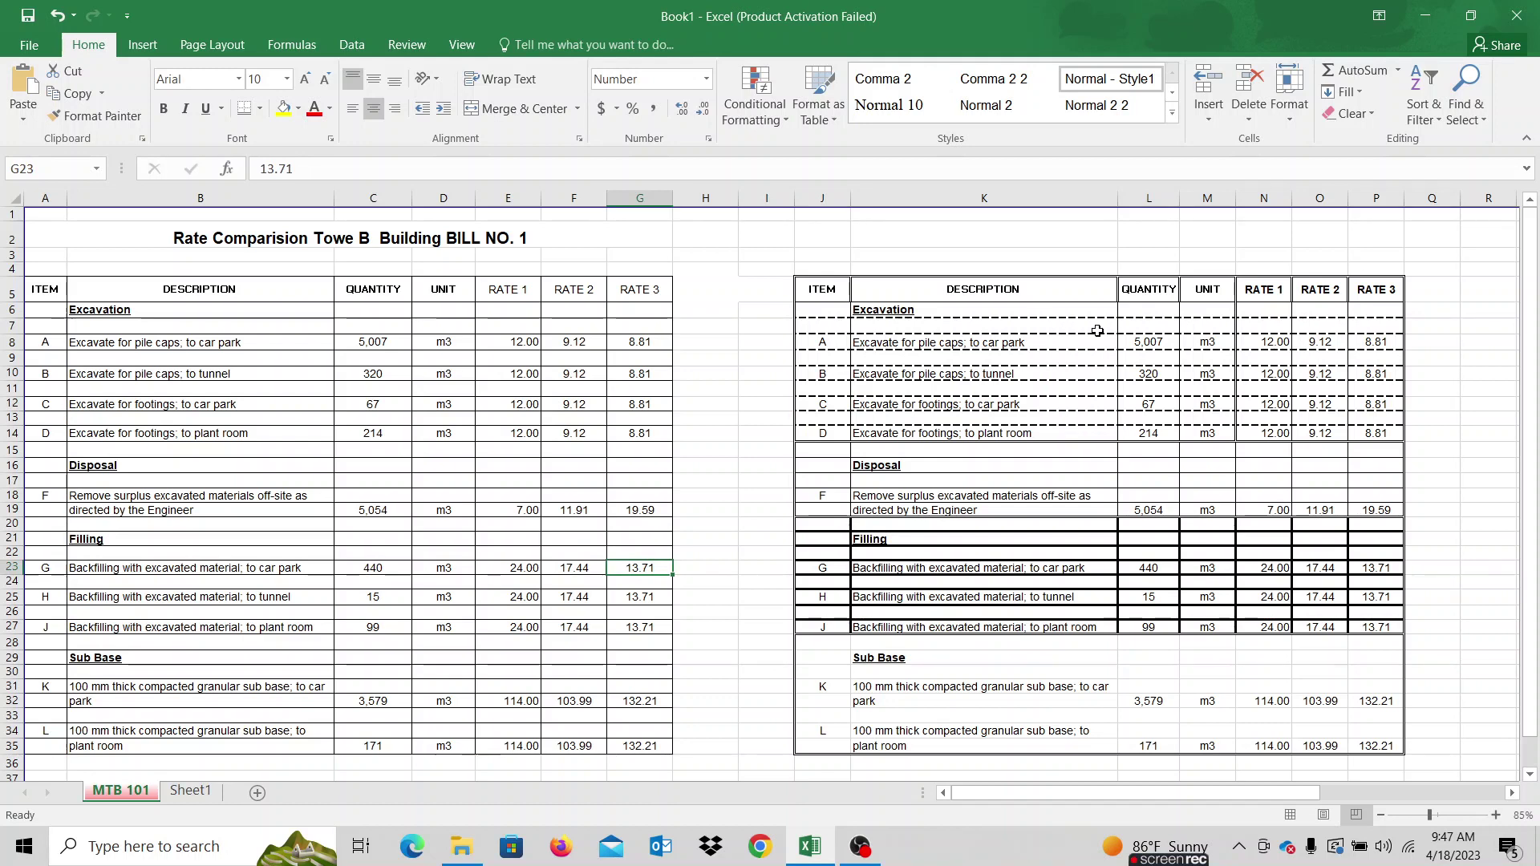
drag(37, 289, 654, 748)
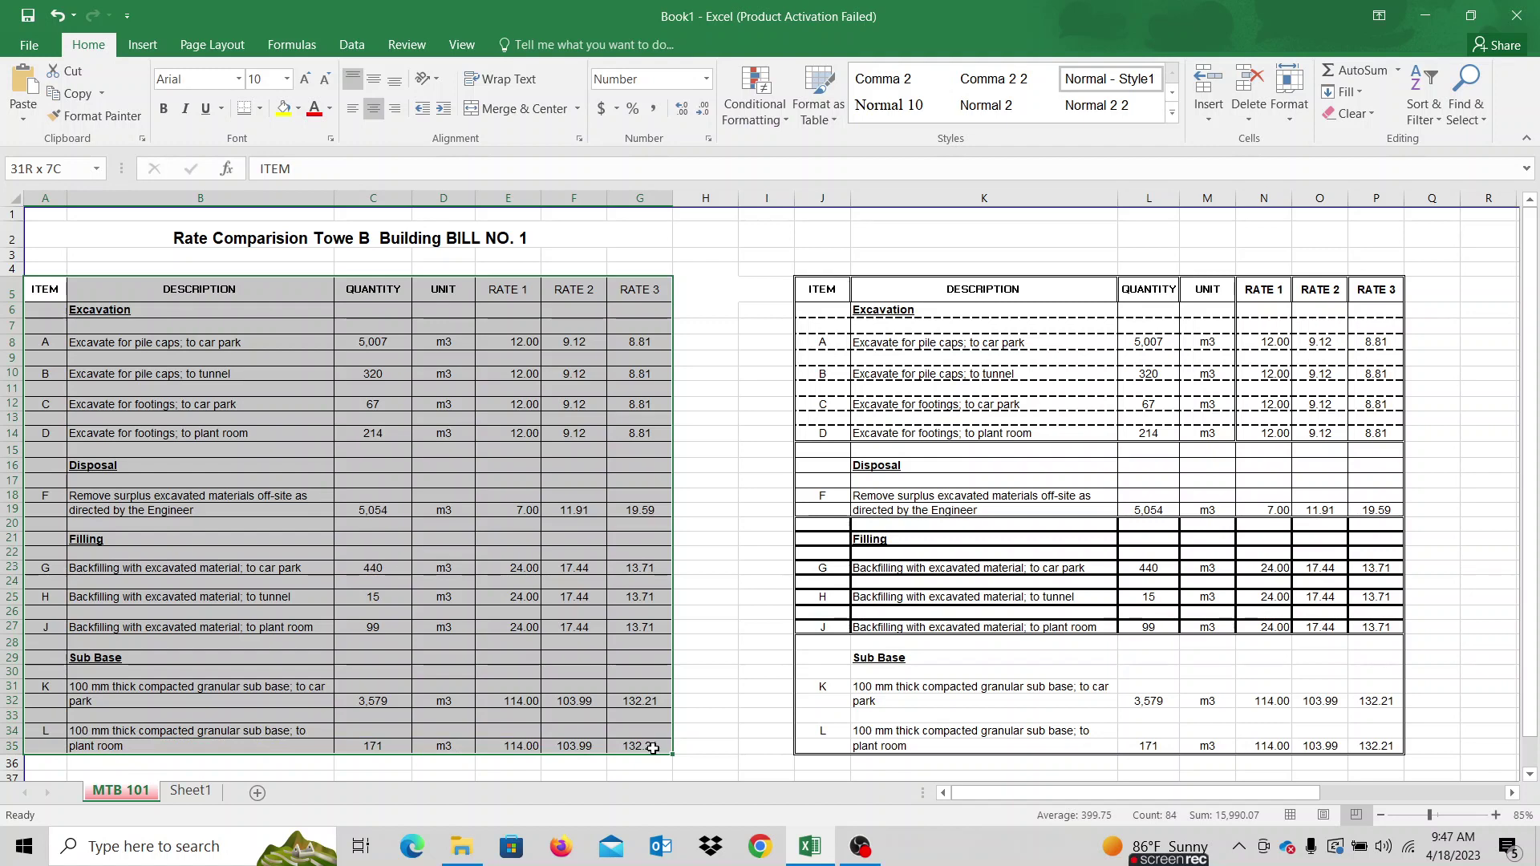
- Select the left table from the ITEM header A5 to G35 and open its context menu
click(704, 662)
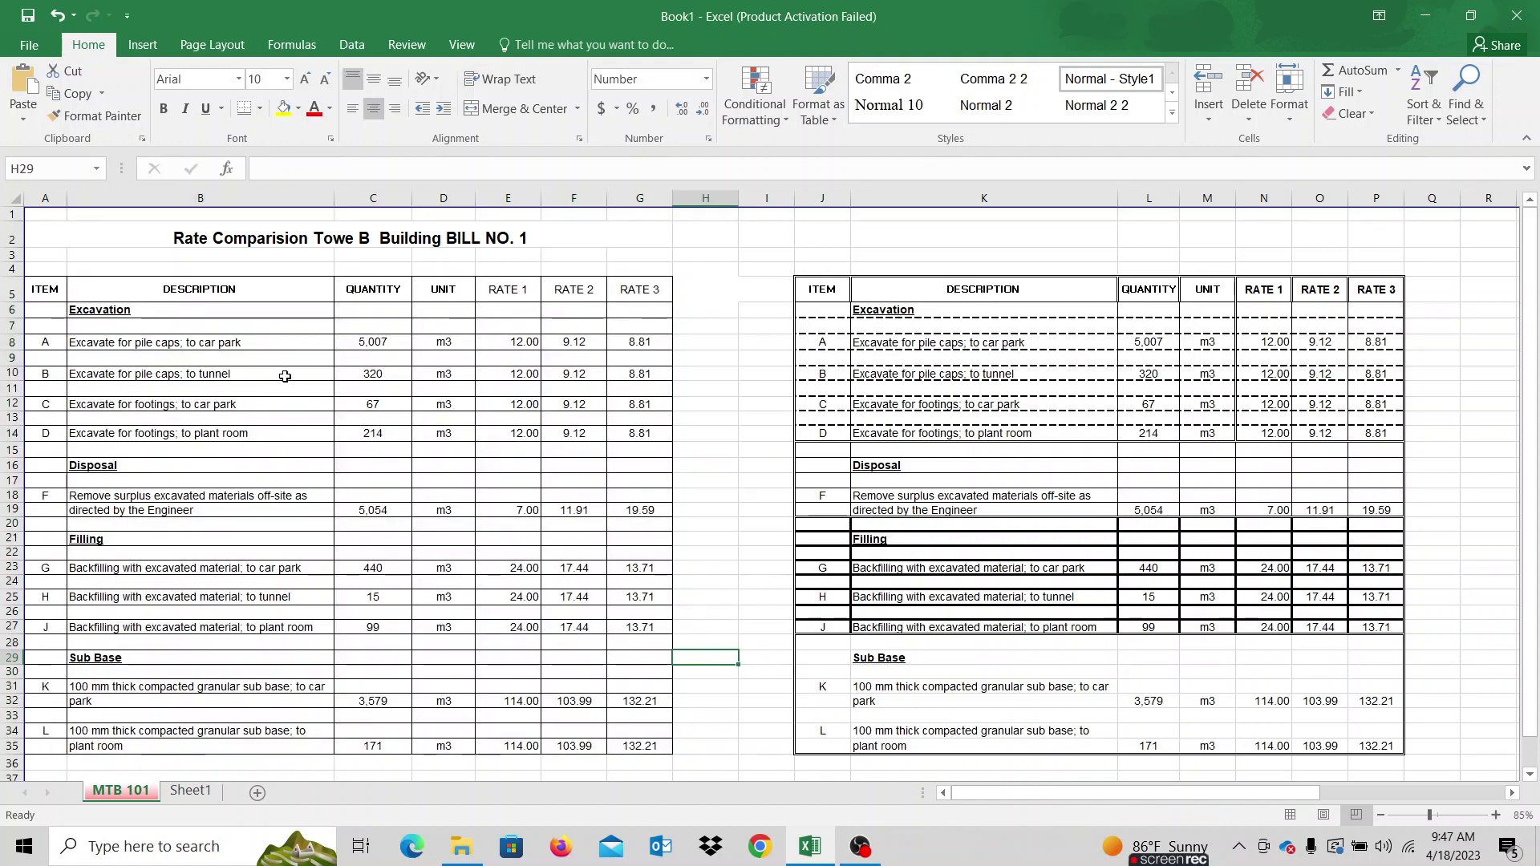
drag(45, 289, 641, 752)
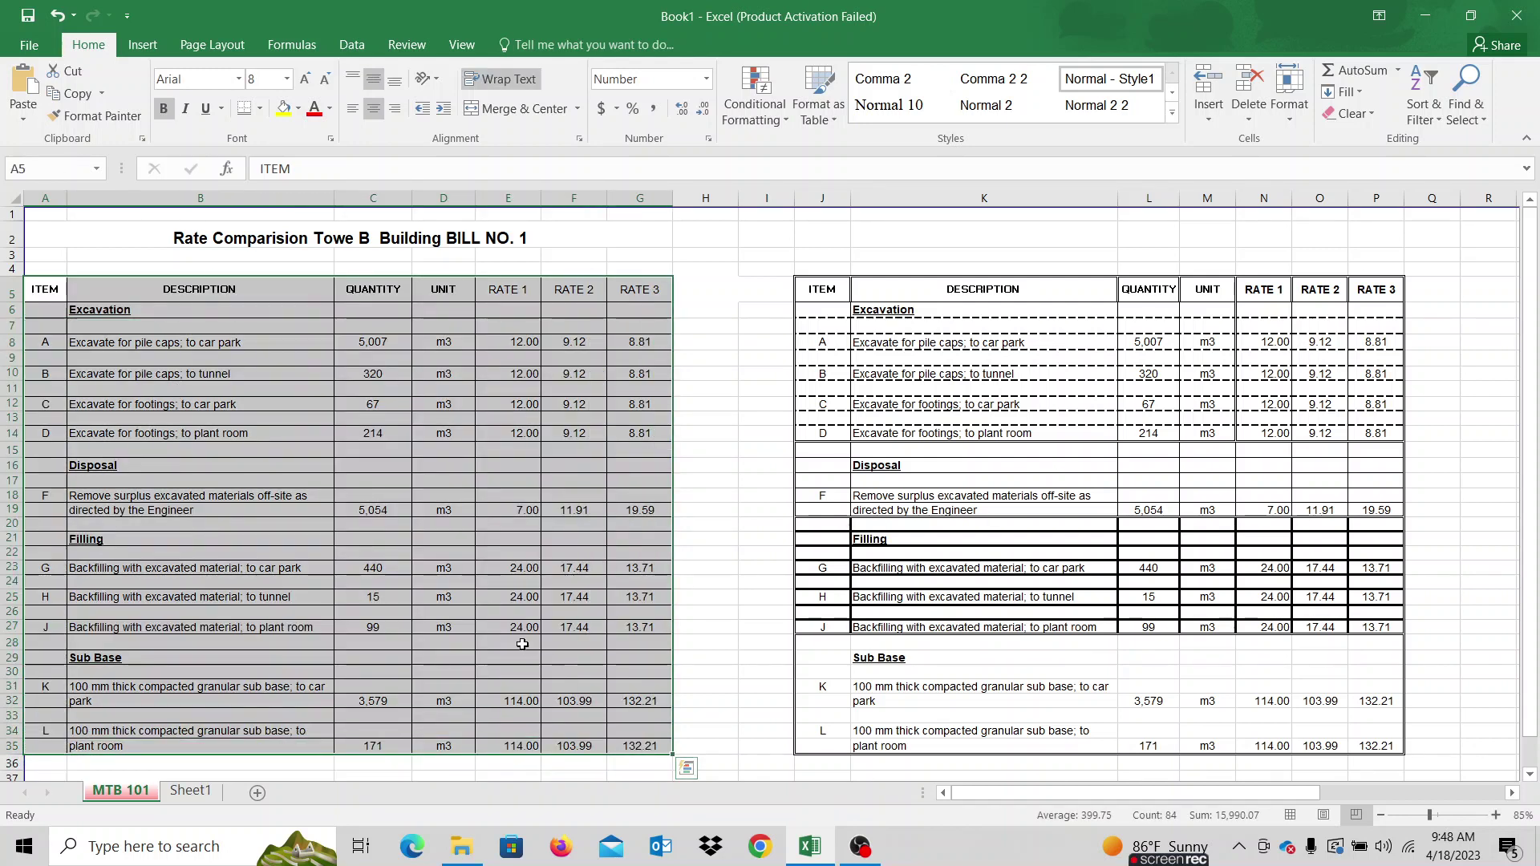
click(373, 524)
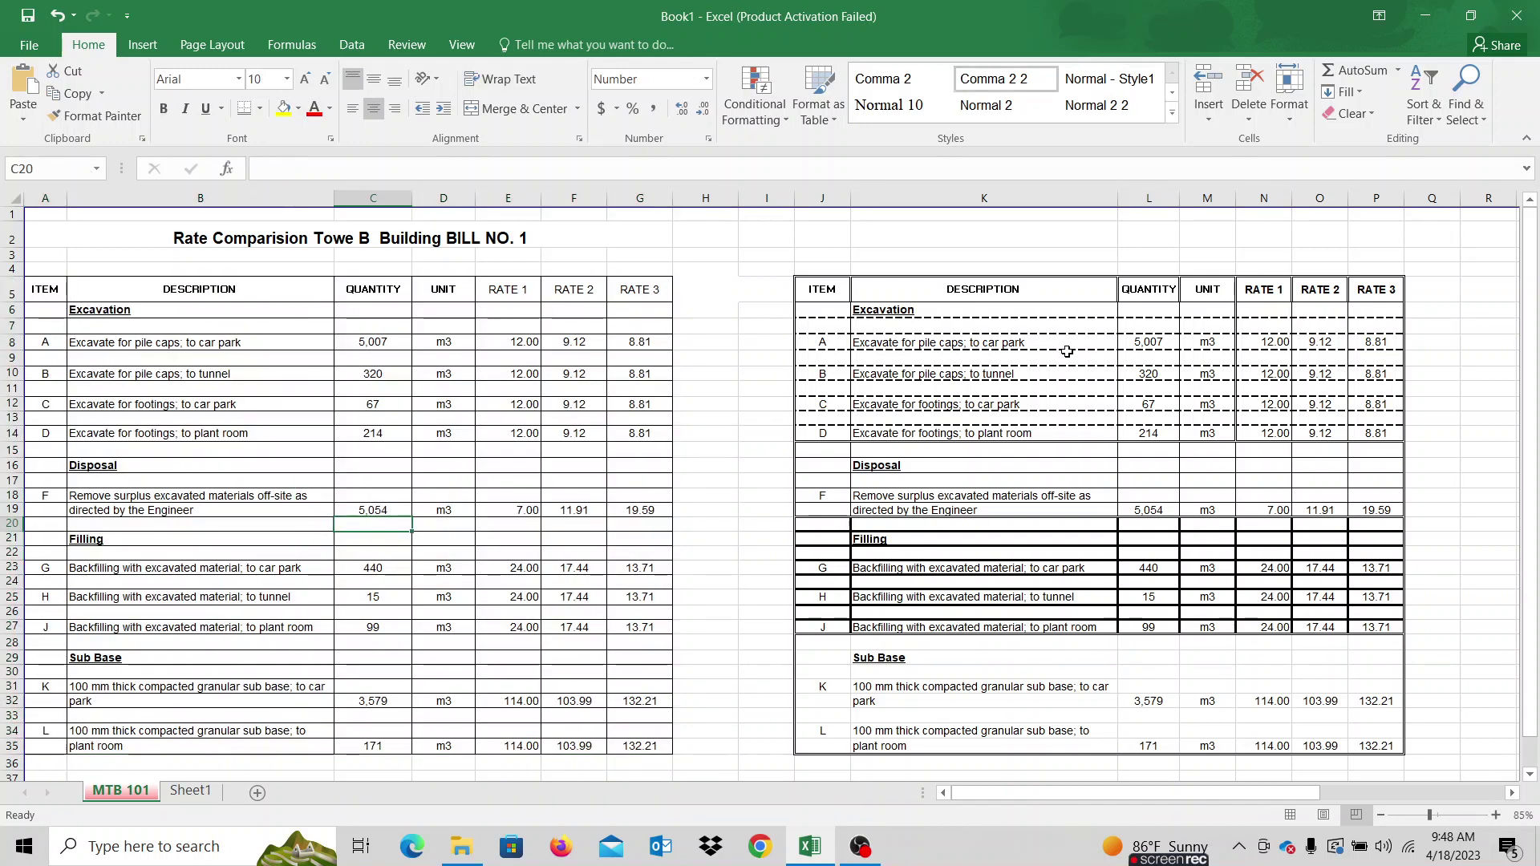
click(799, 283)
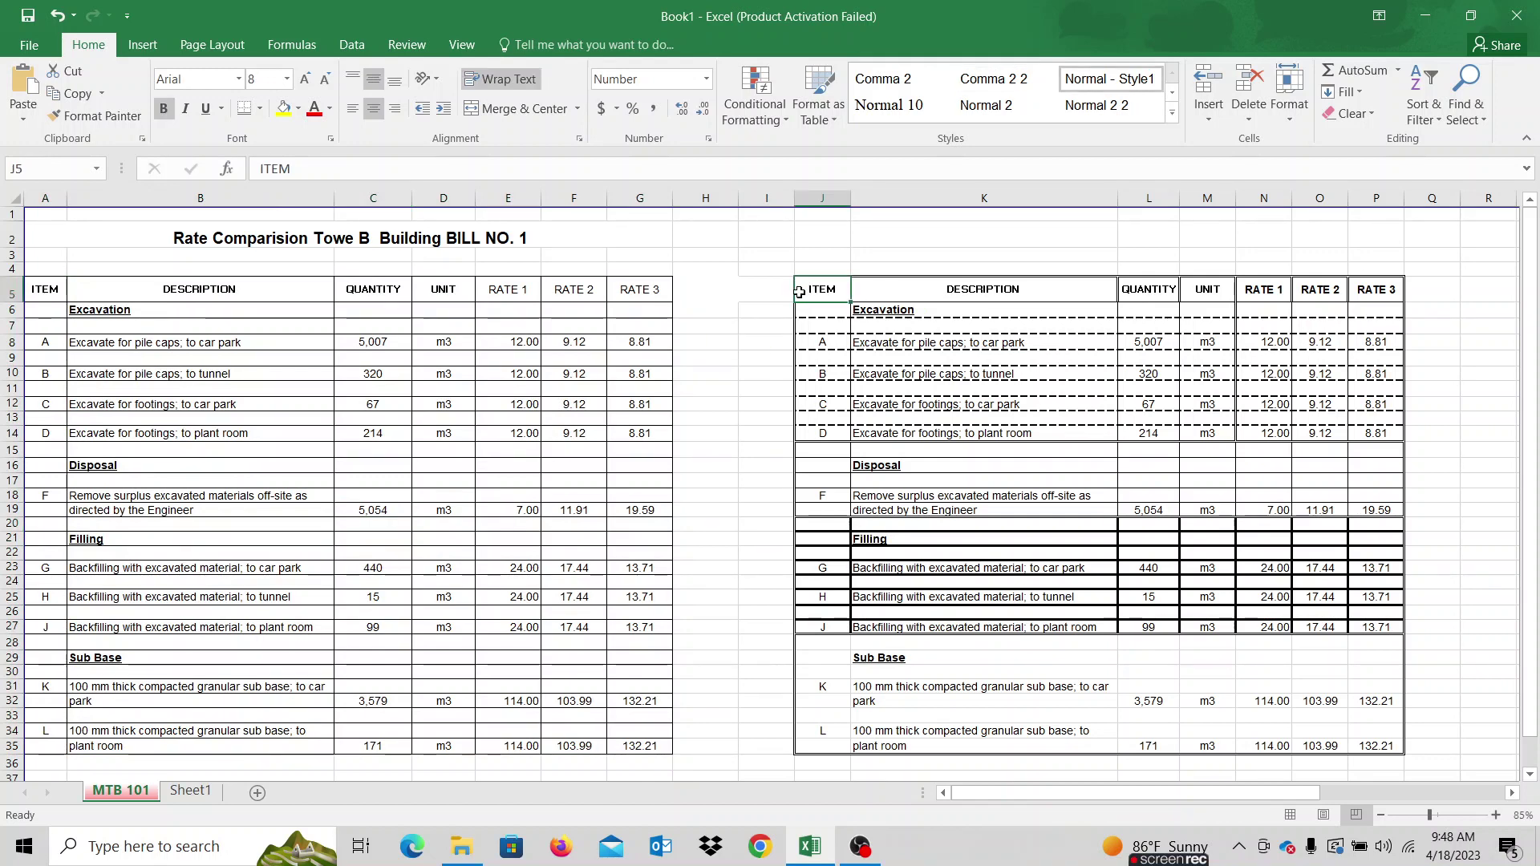
click(241, 343)
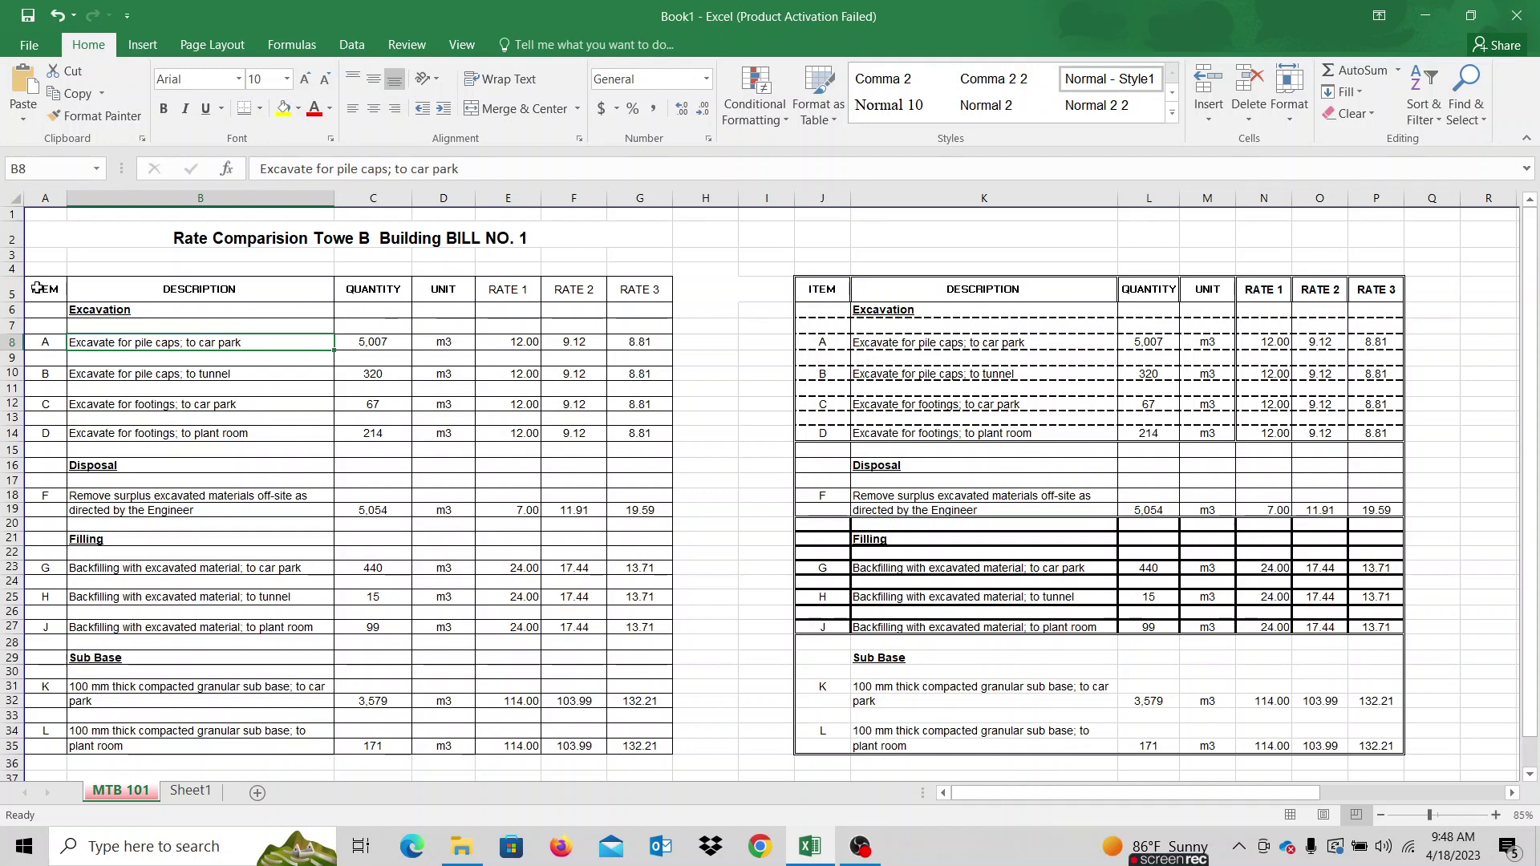
drag(37, 287, 634, 743)
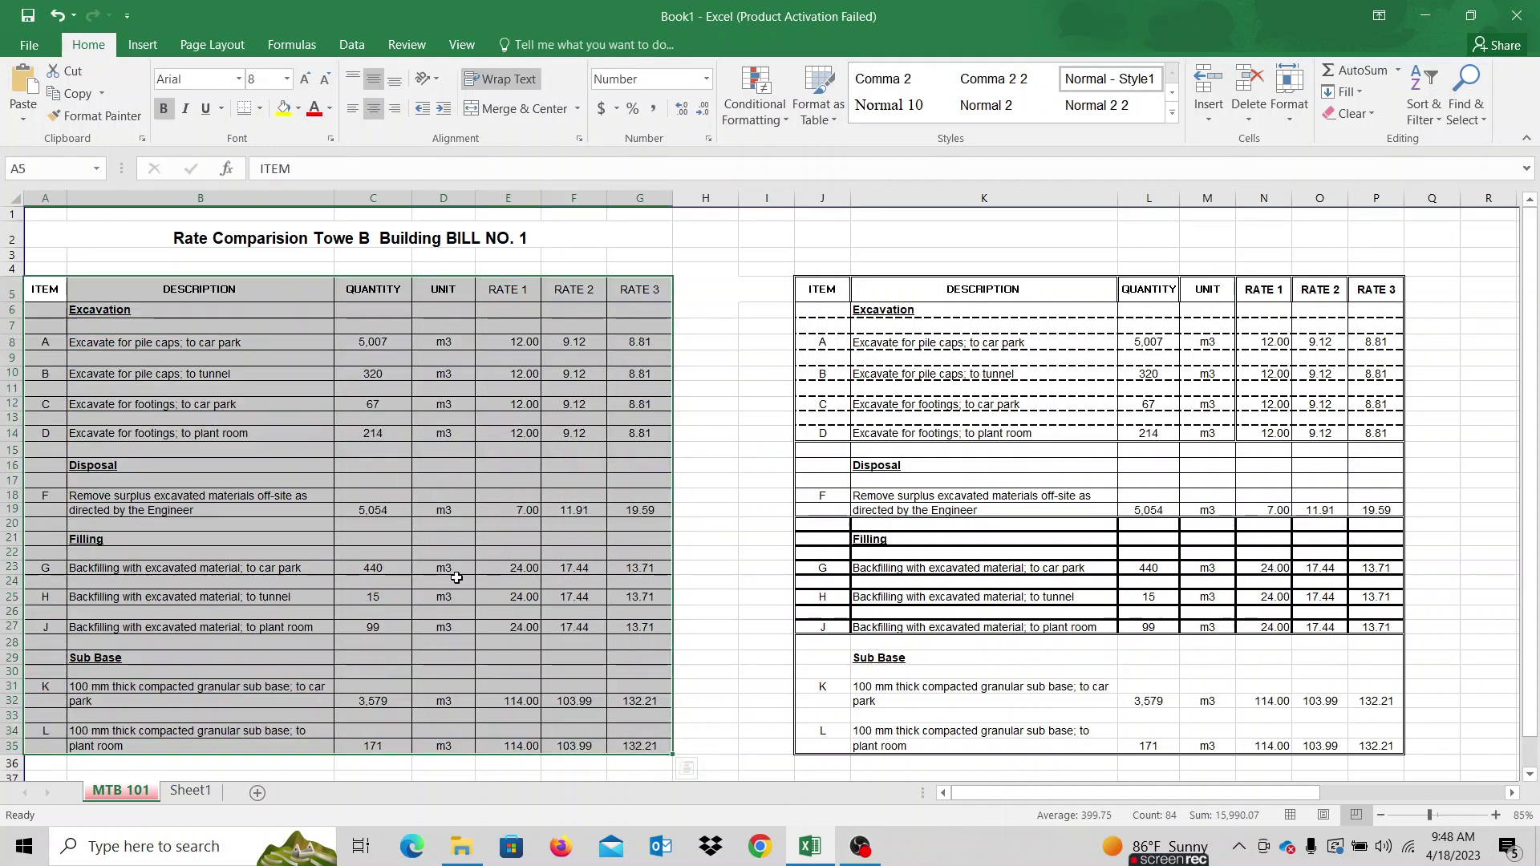
click(278, 461)
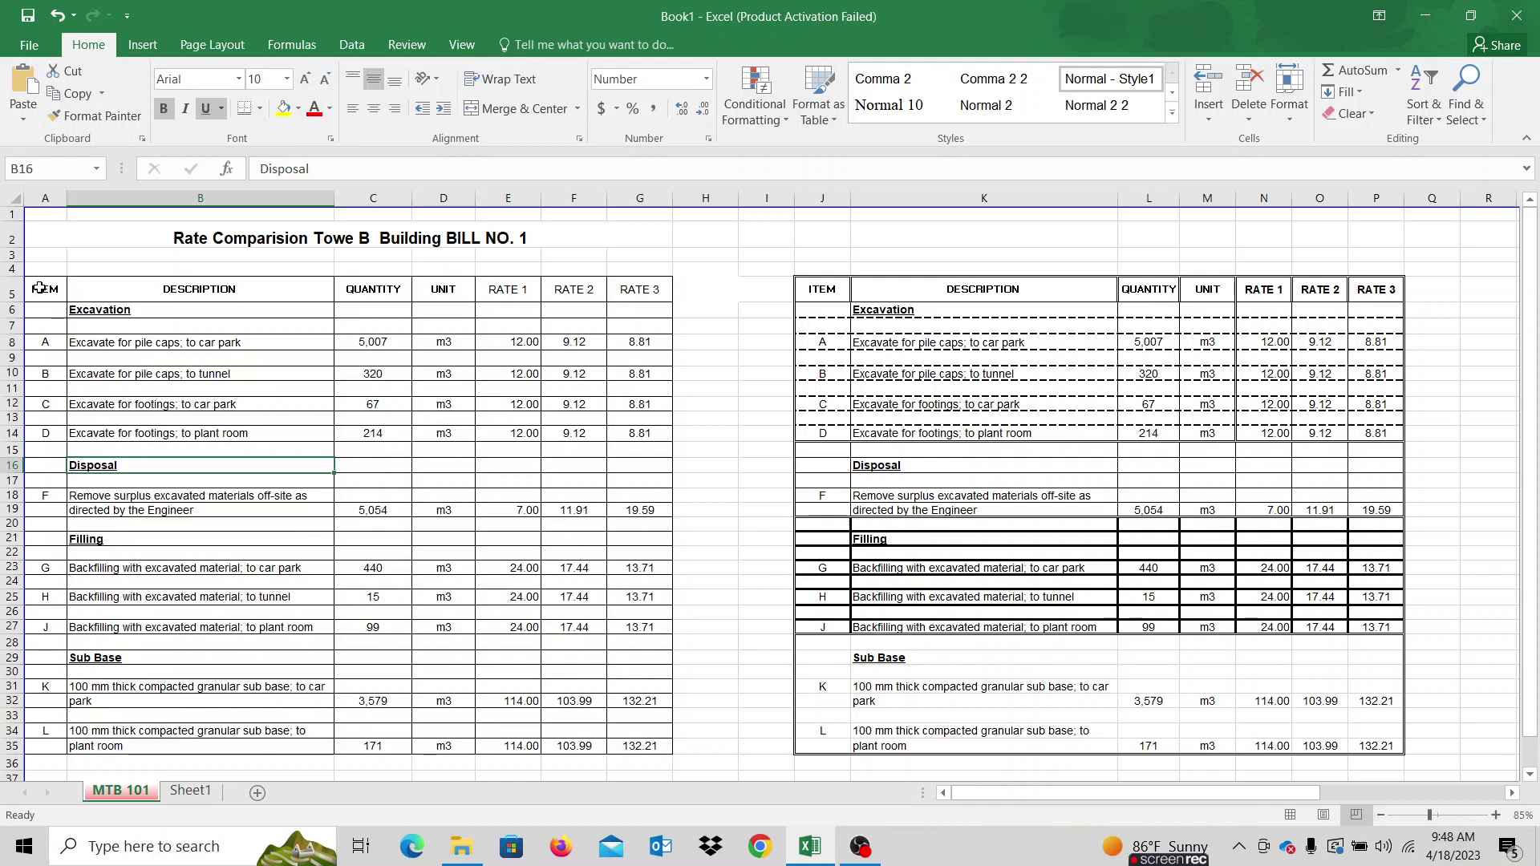
drag(39, 287, 640, 750)
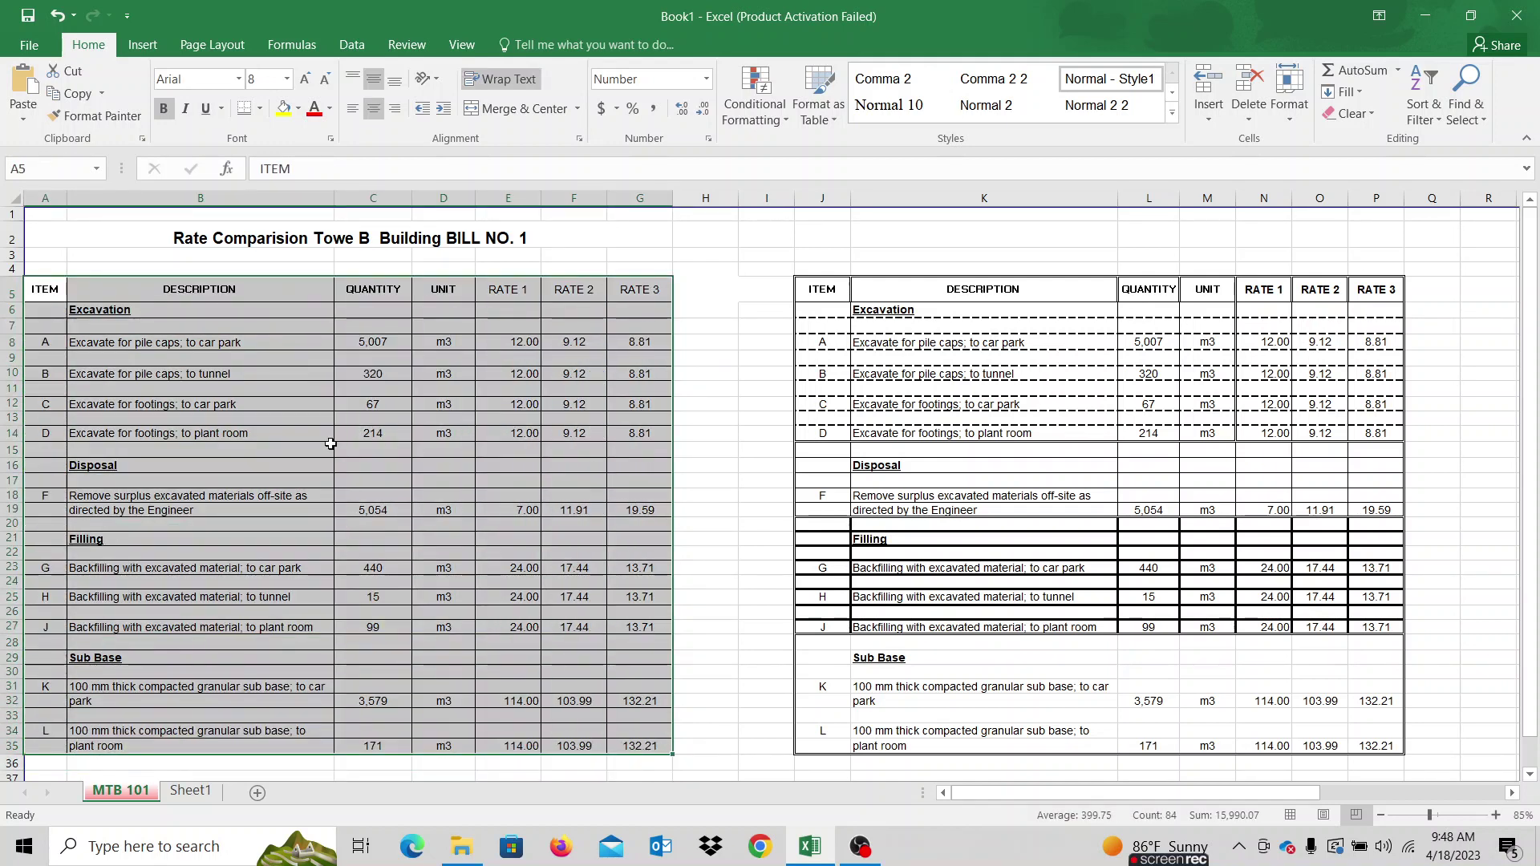
right_click(284, 371)
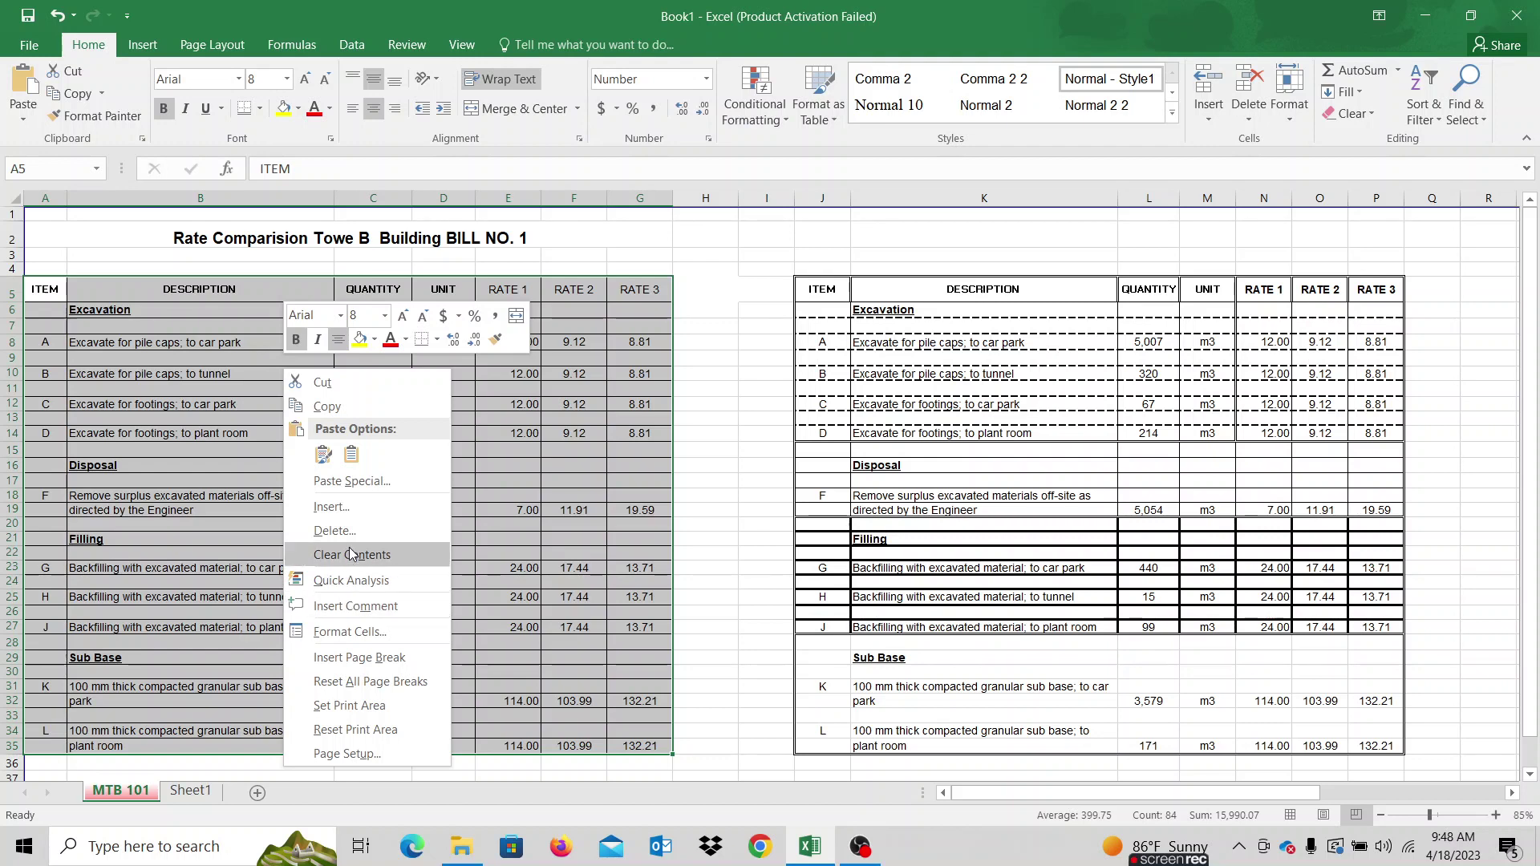
click(345, 633)
drag(407, 348, 898, 239)
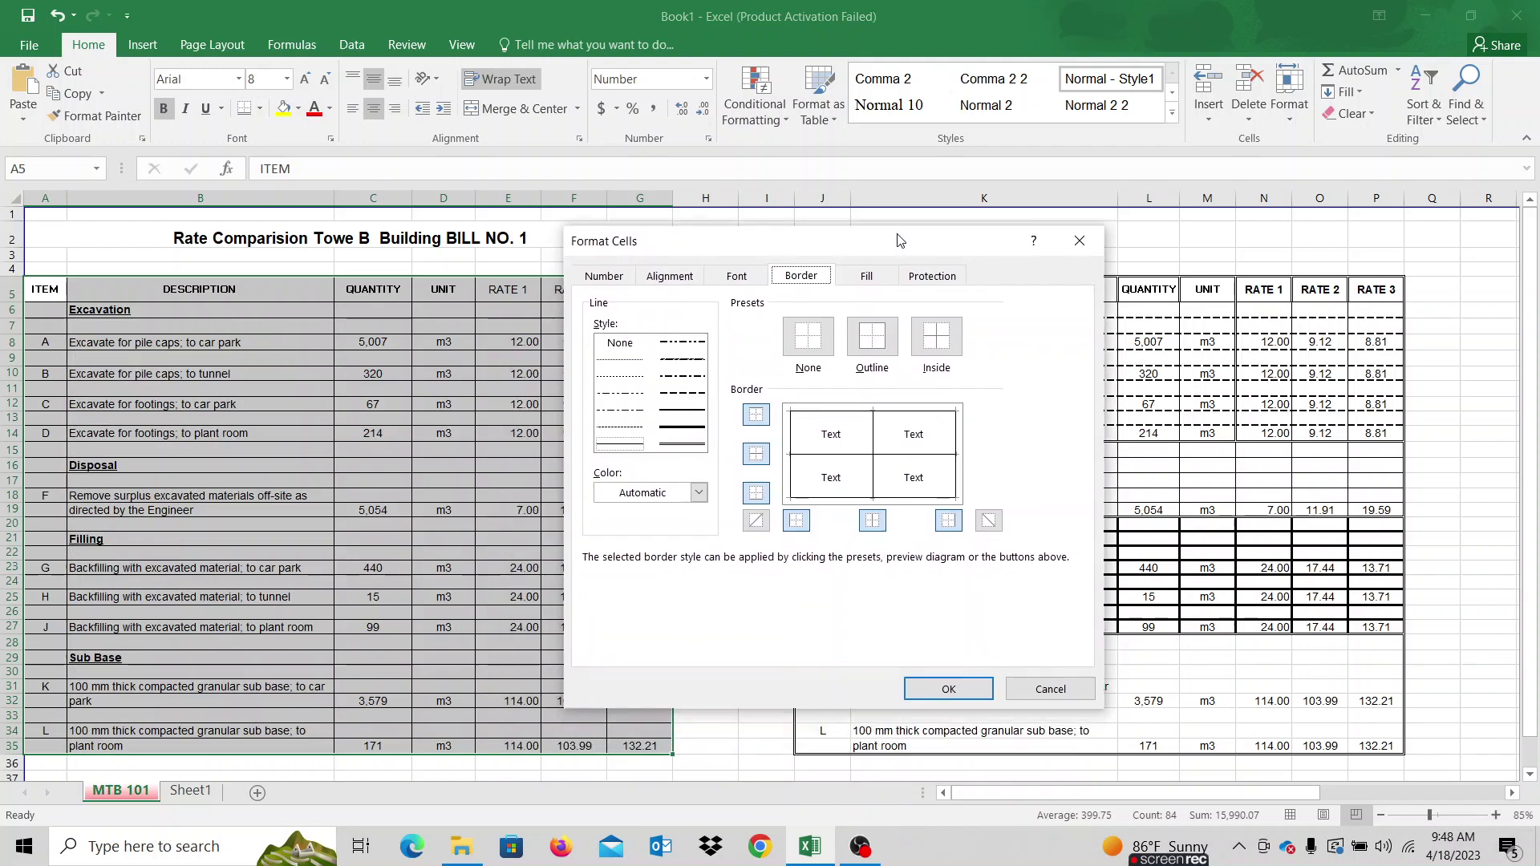
click(604, 280)
click(656, 281)
click(742, 281)
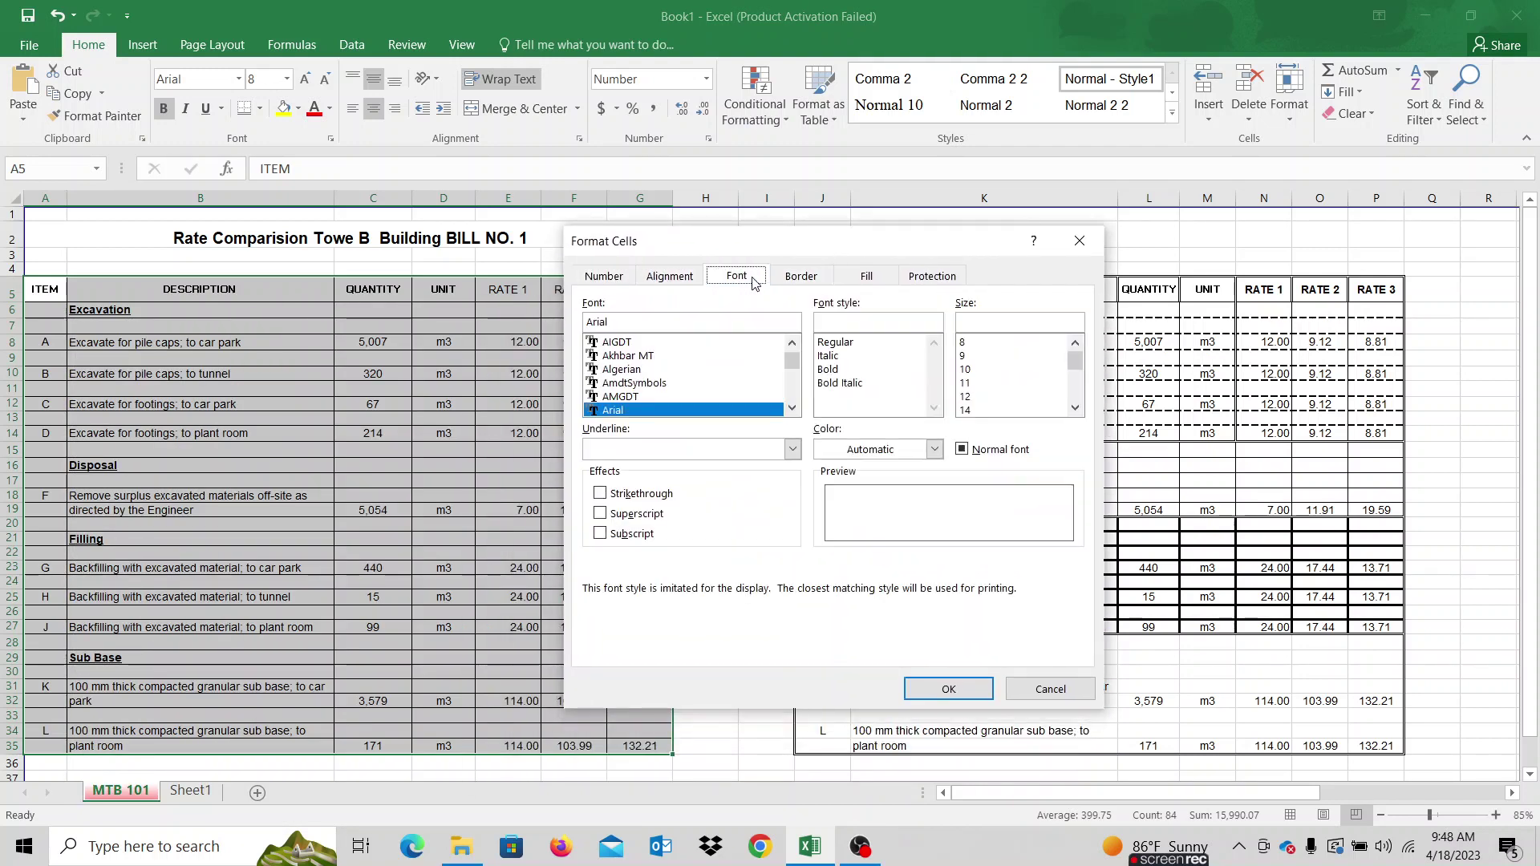
click(799, 279)
click(622, 277)
click(672, 276)
click(734, 276)
click(800, 279)
click(867, 276)
click(933, 277)
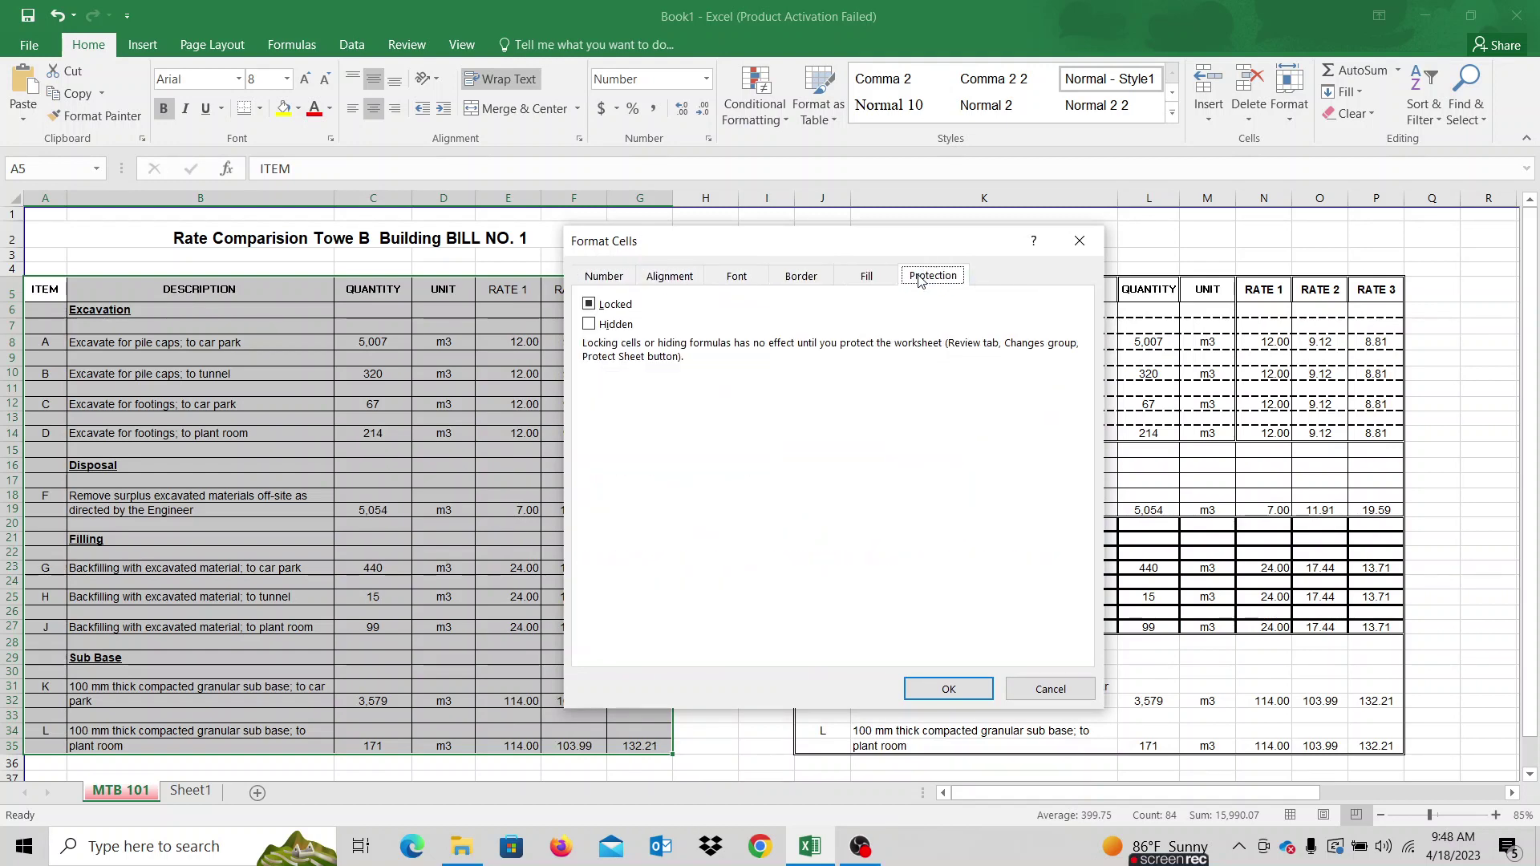
click(612, 279)
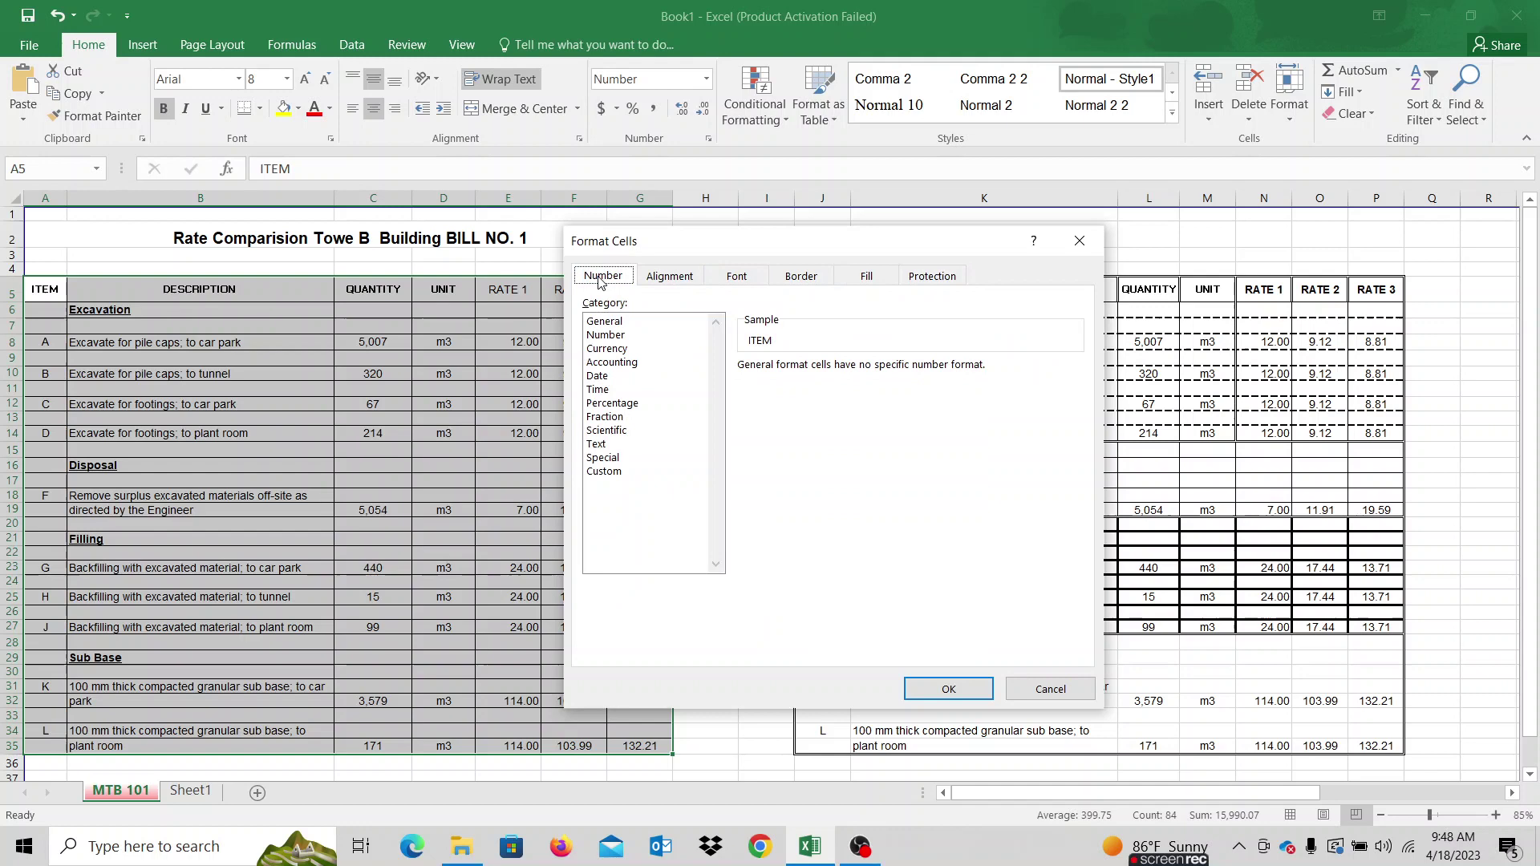
click(777, 282)
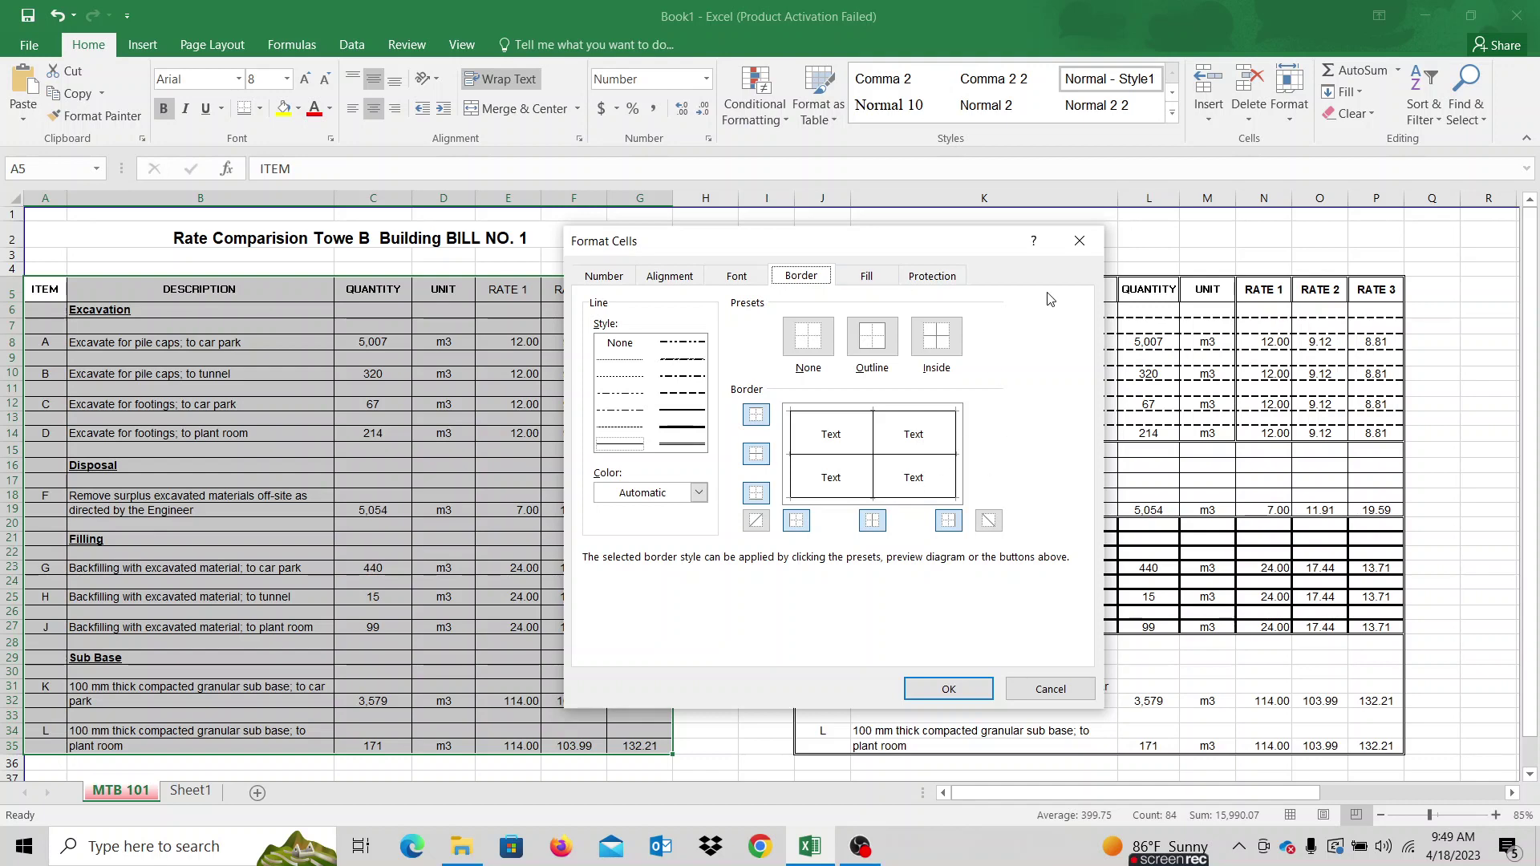
click(1080, 241)
click(433, 452)
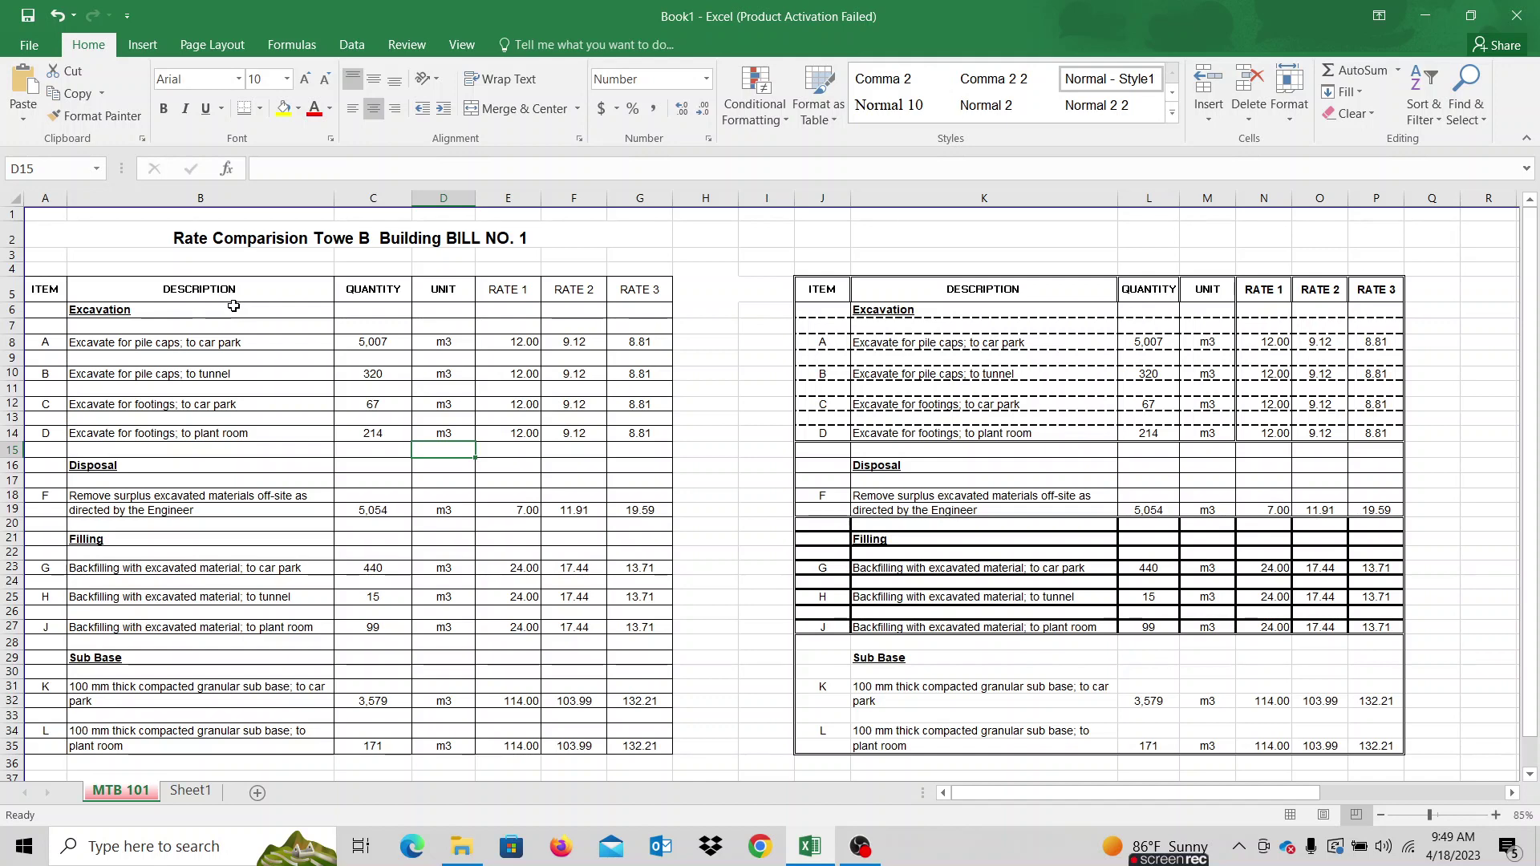
- Select A5:G35 and open Format Cells, then More Borders, closing both unchanged
drag(35, 289, 634, 745)
right_click(464, 536)
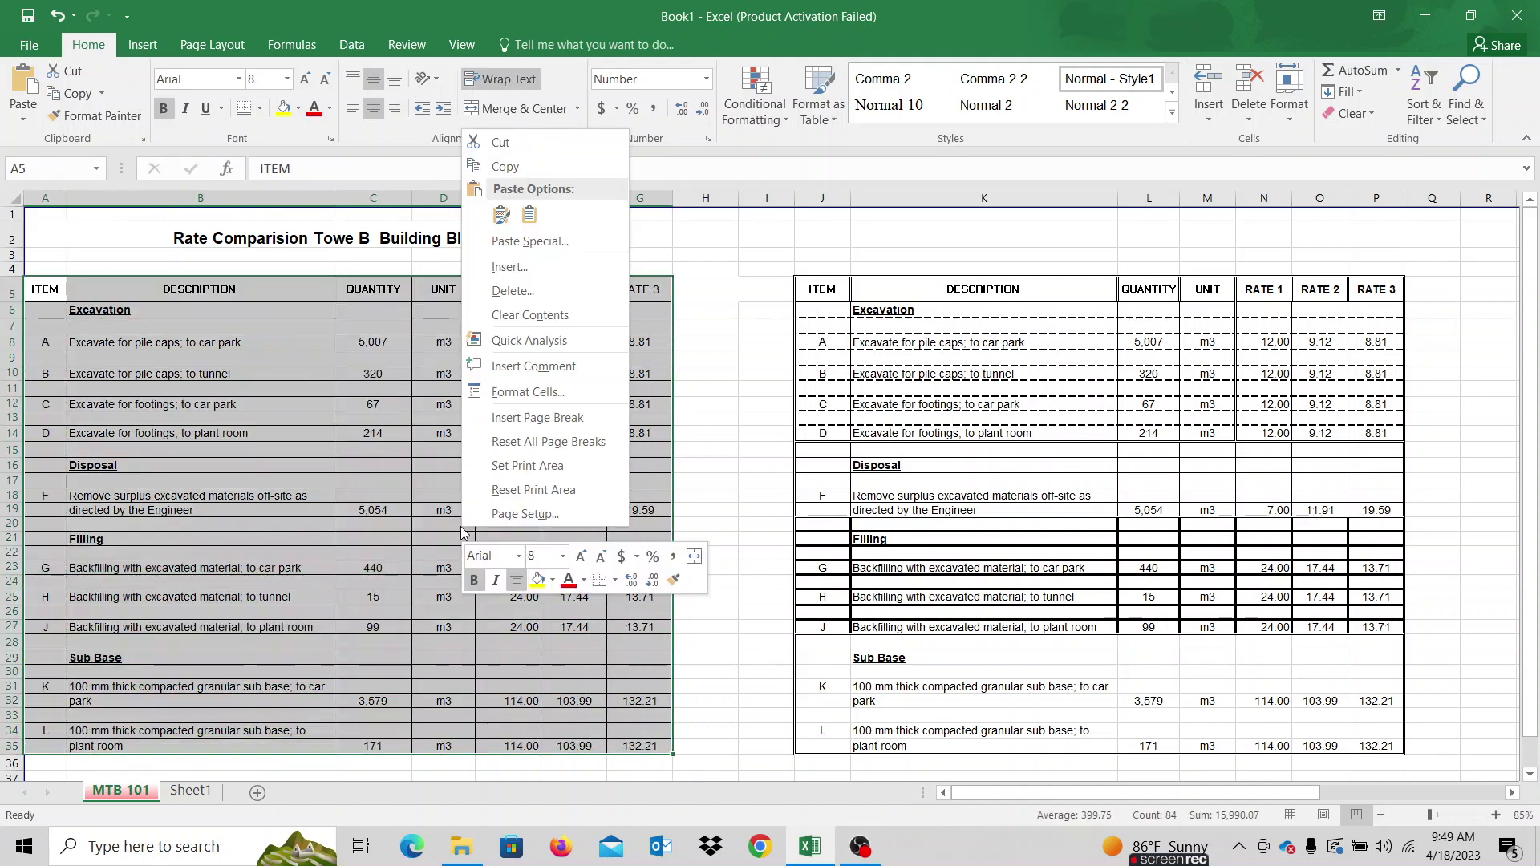
click(560, 401)
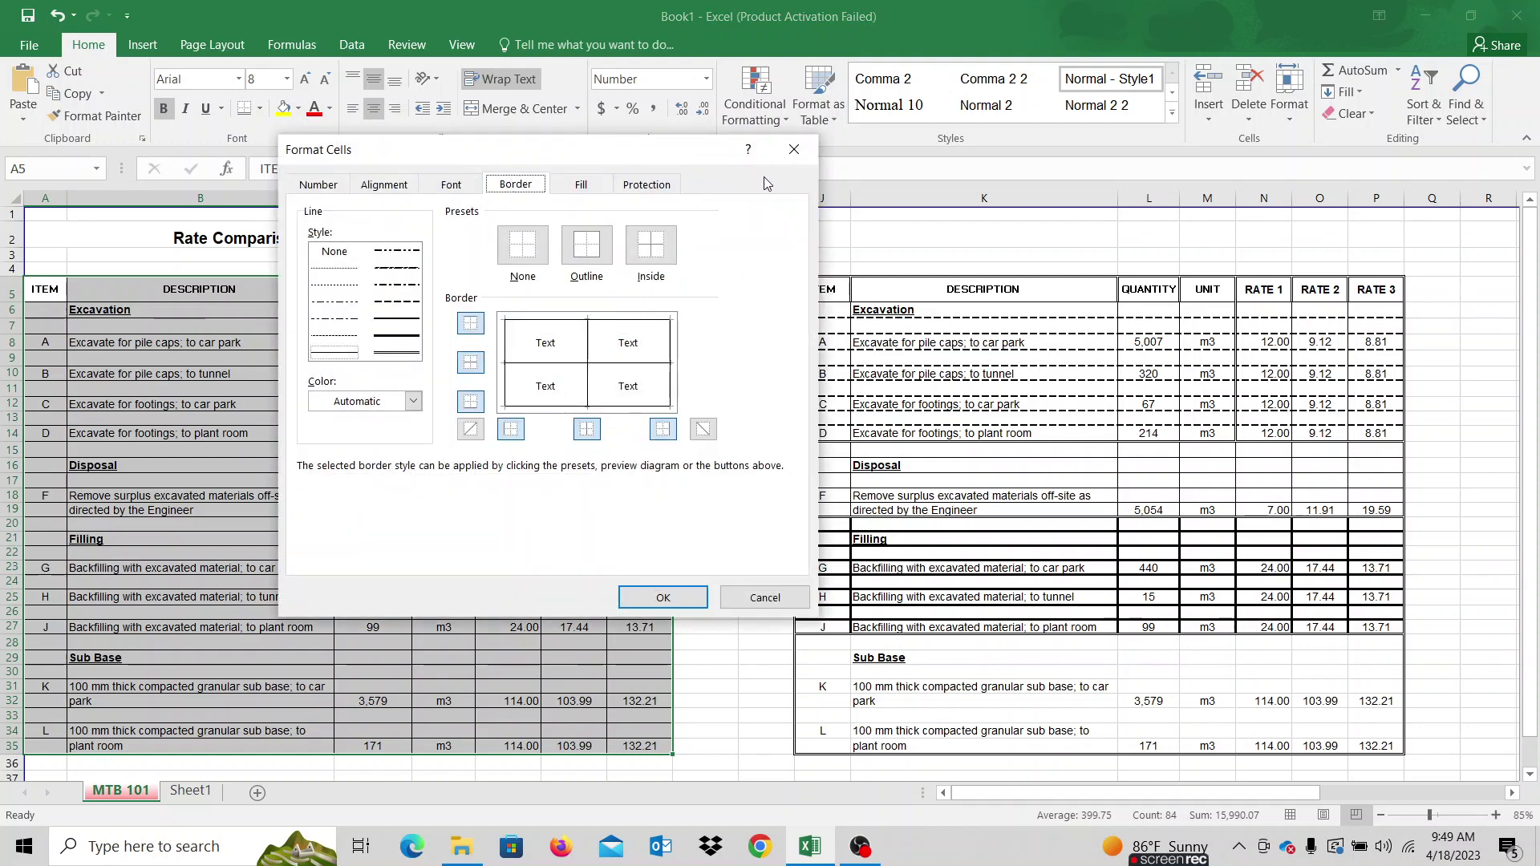
click(794, 149)
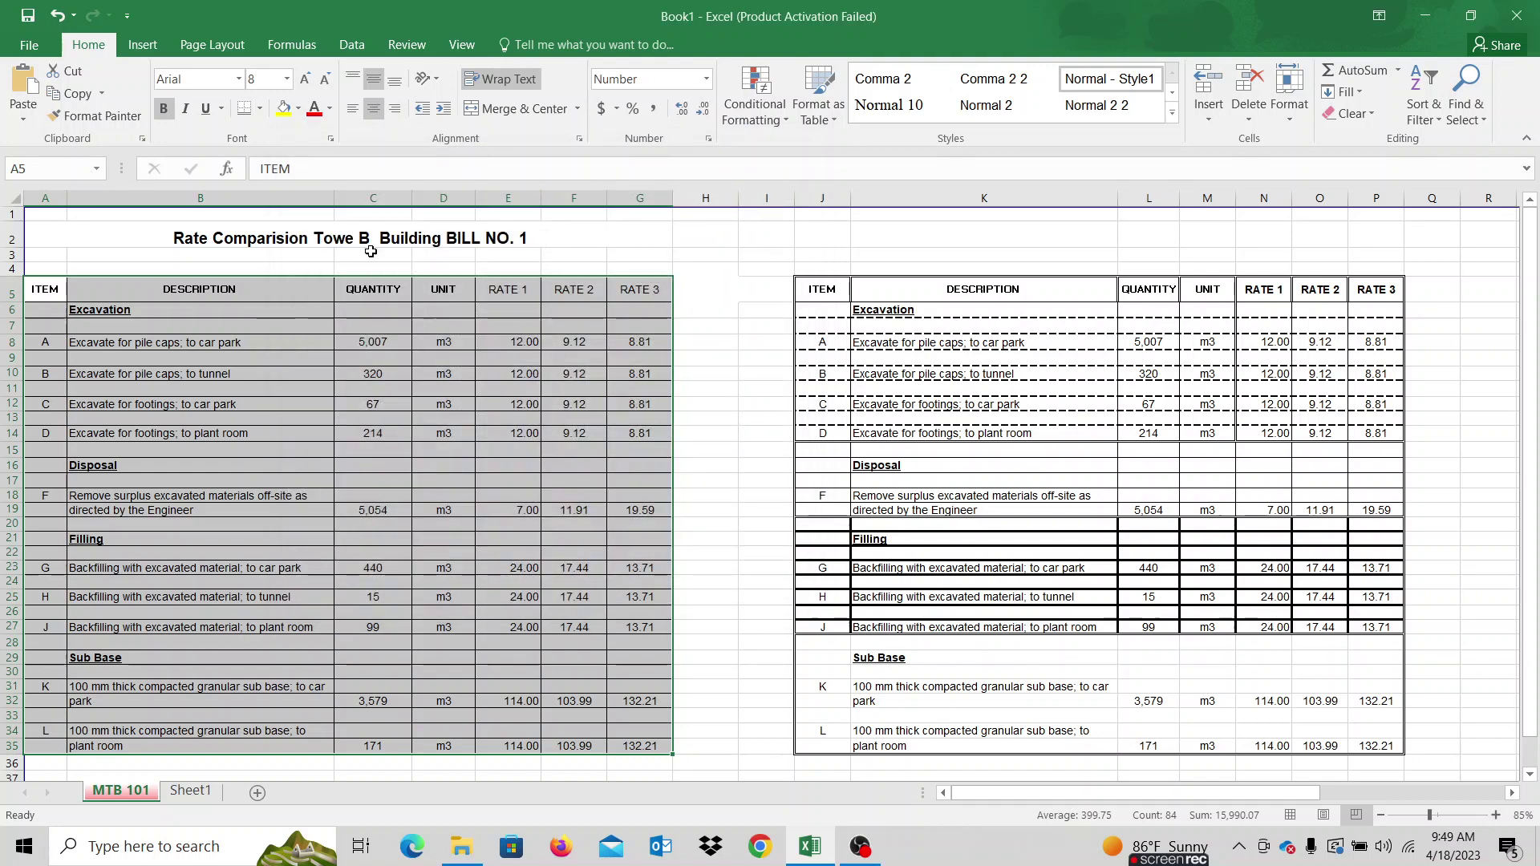
click(260, 109)
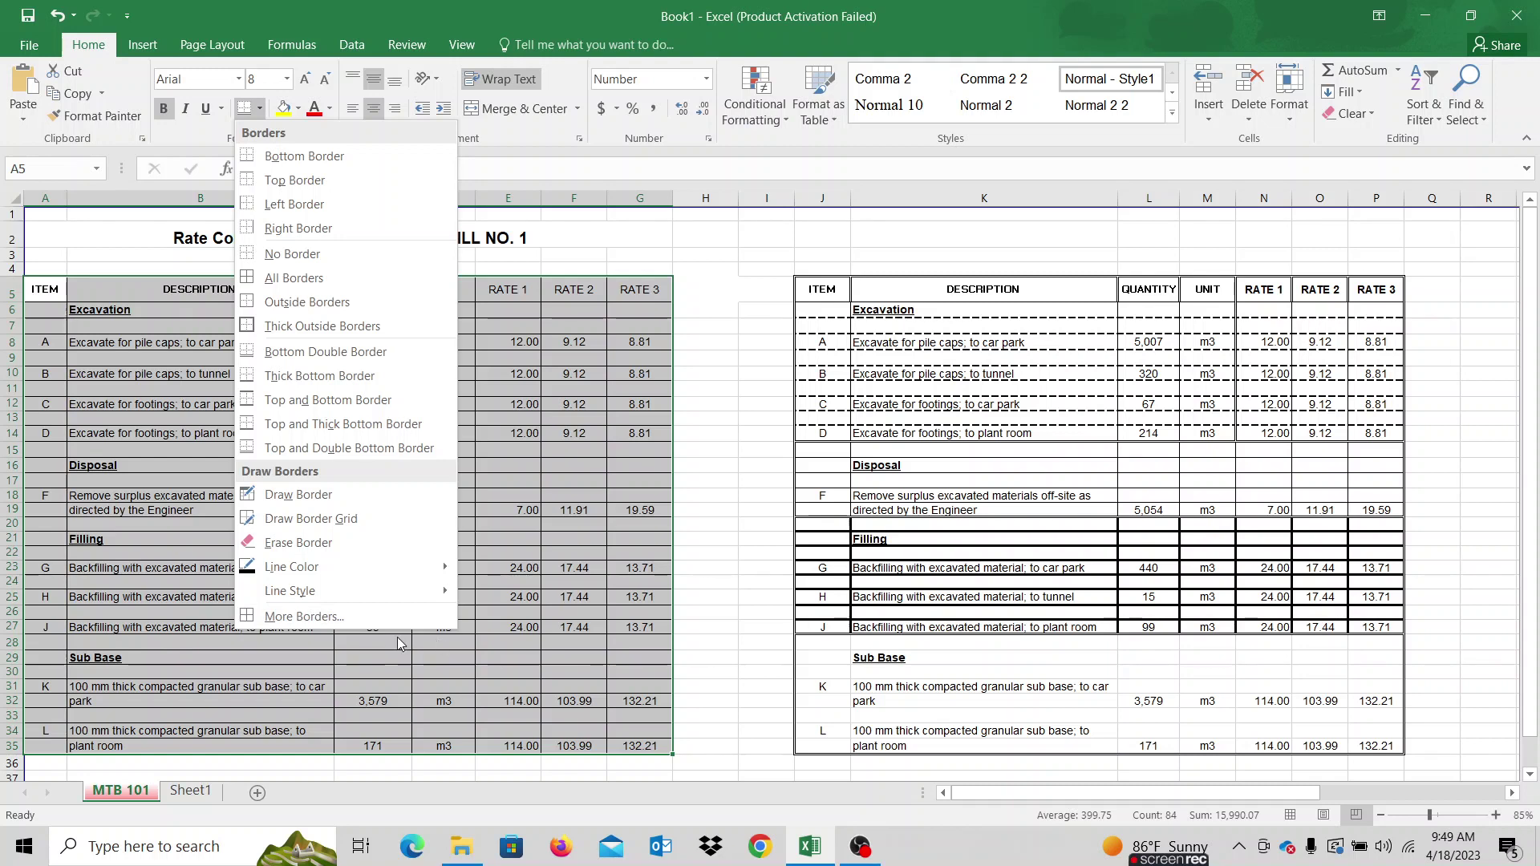
click(340, 615)
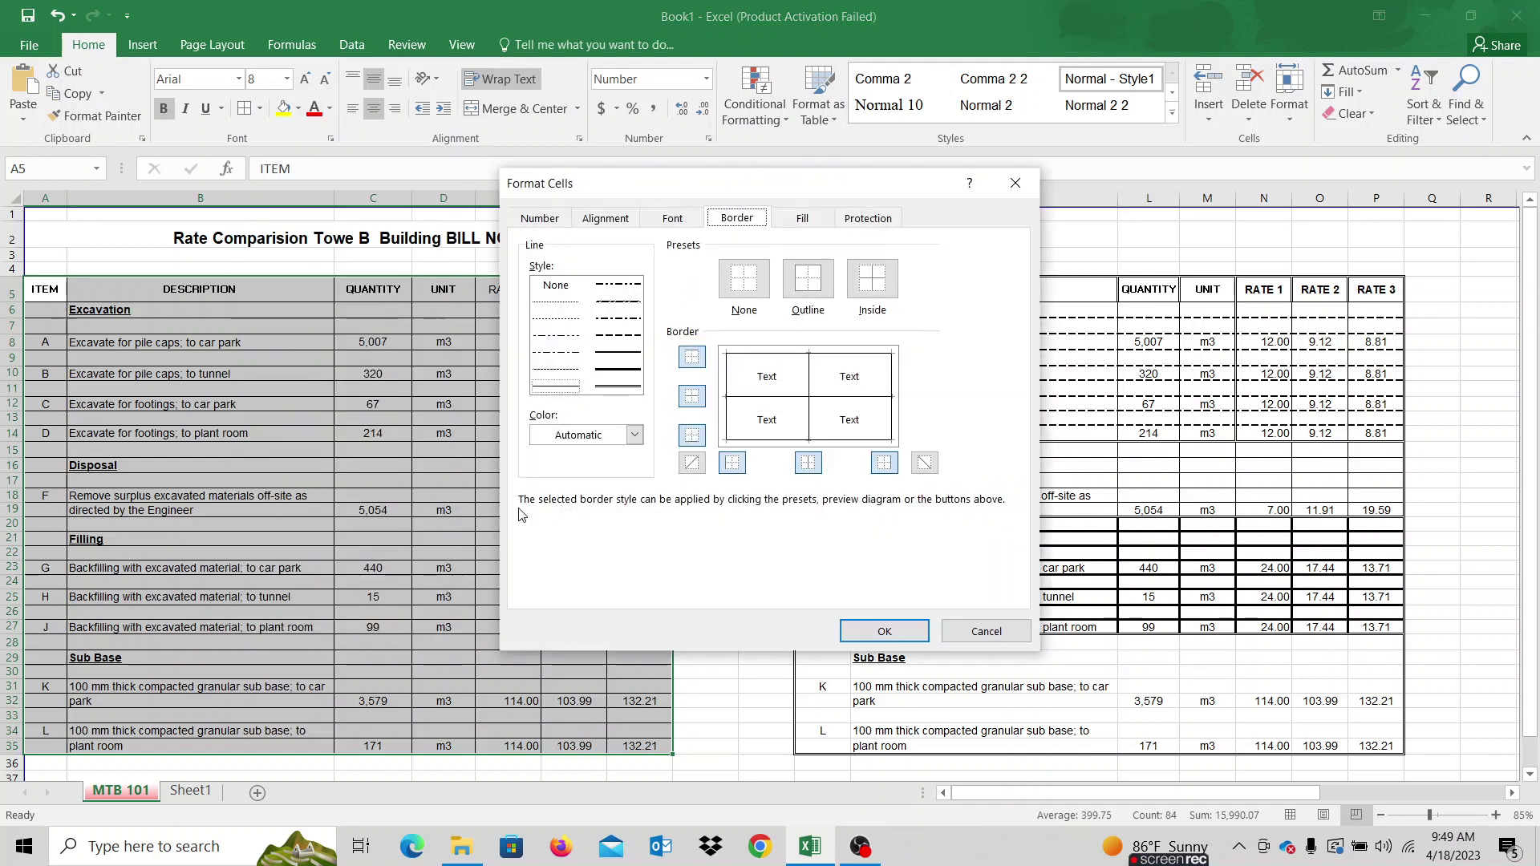
click(1015, 183)
- Reopen Format Cells and More Borders for the left table, closing each without changes
right_click(377, 406)
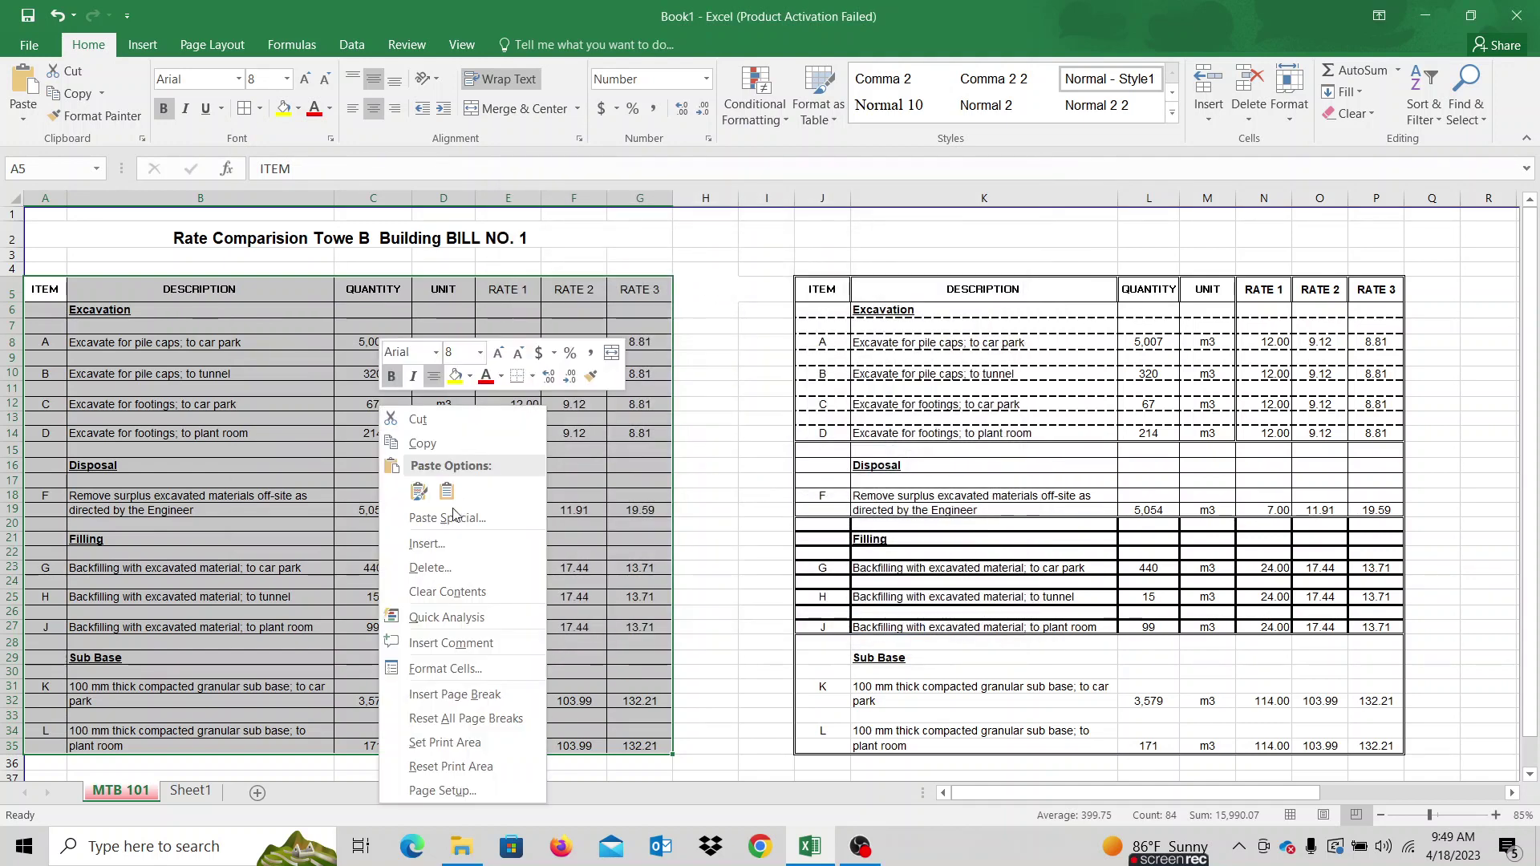
click(445, 677)
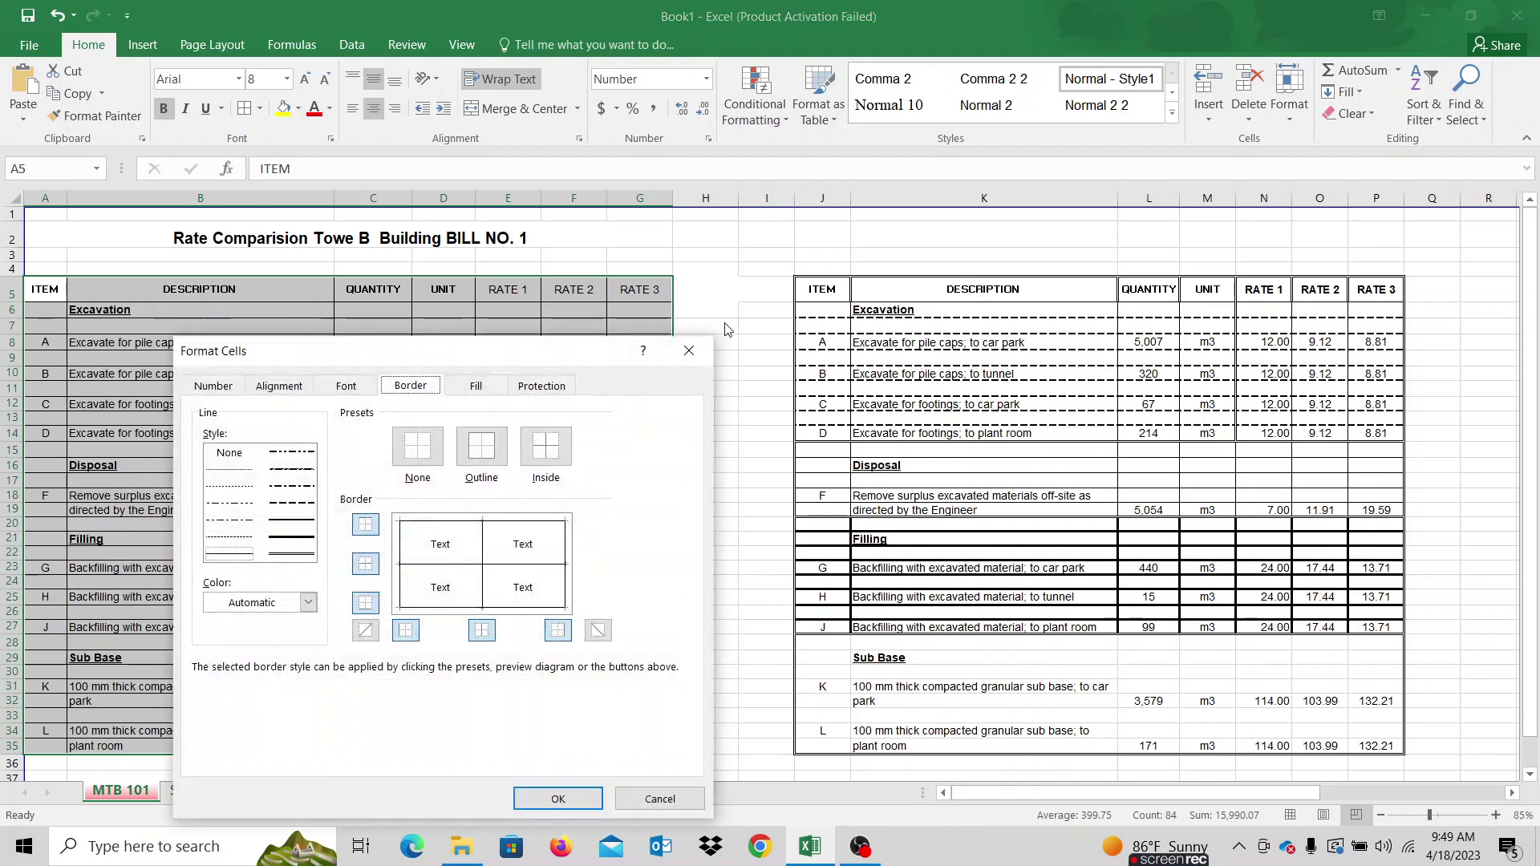
drag(493, 342, 869, 249)
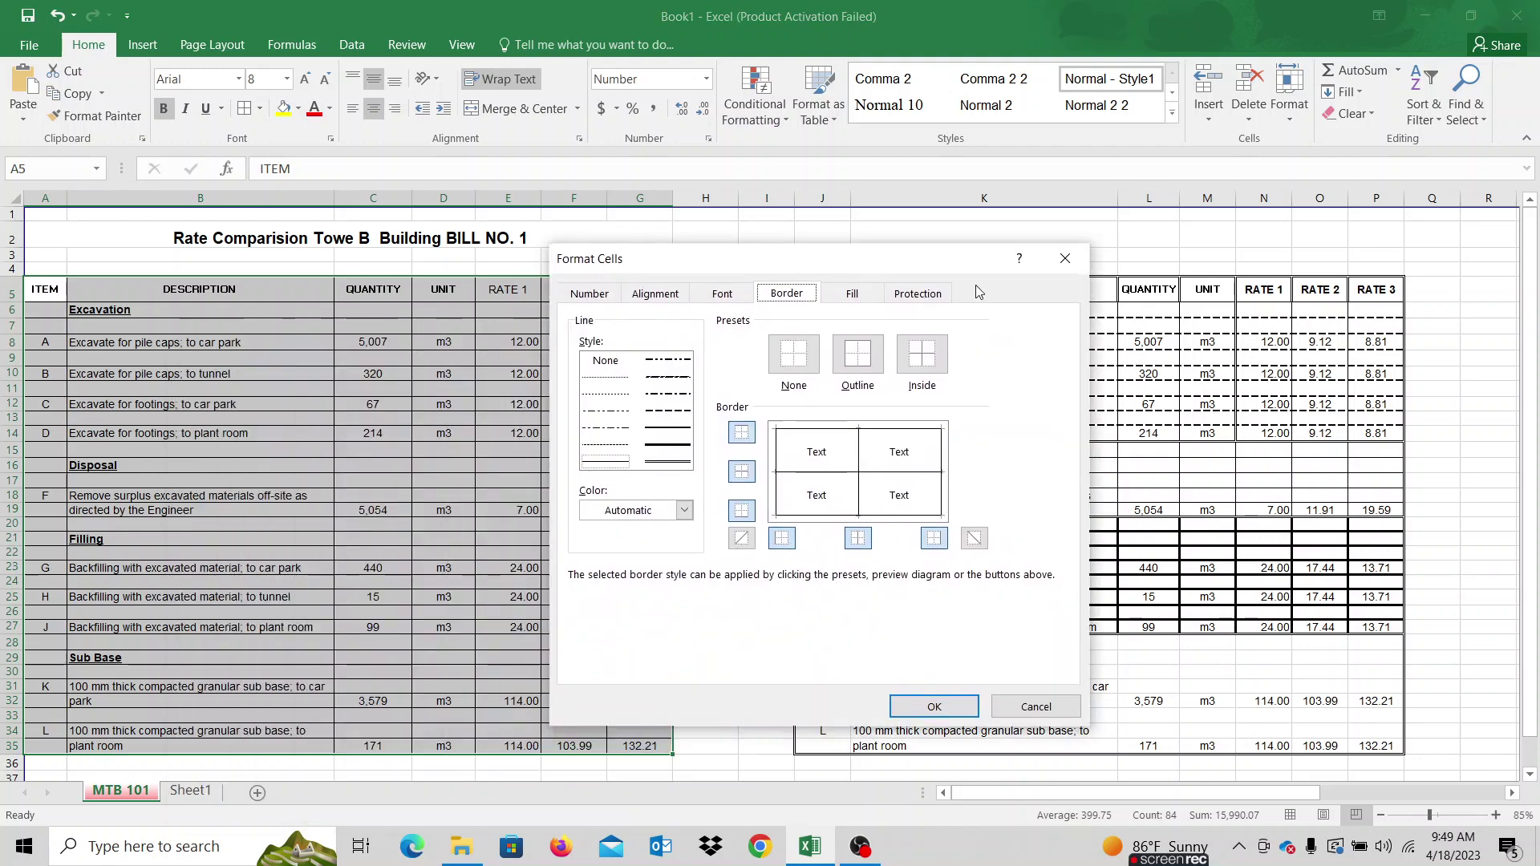
click(1077, 257)
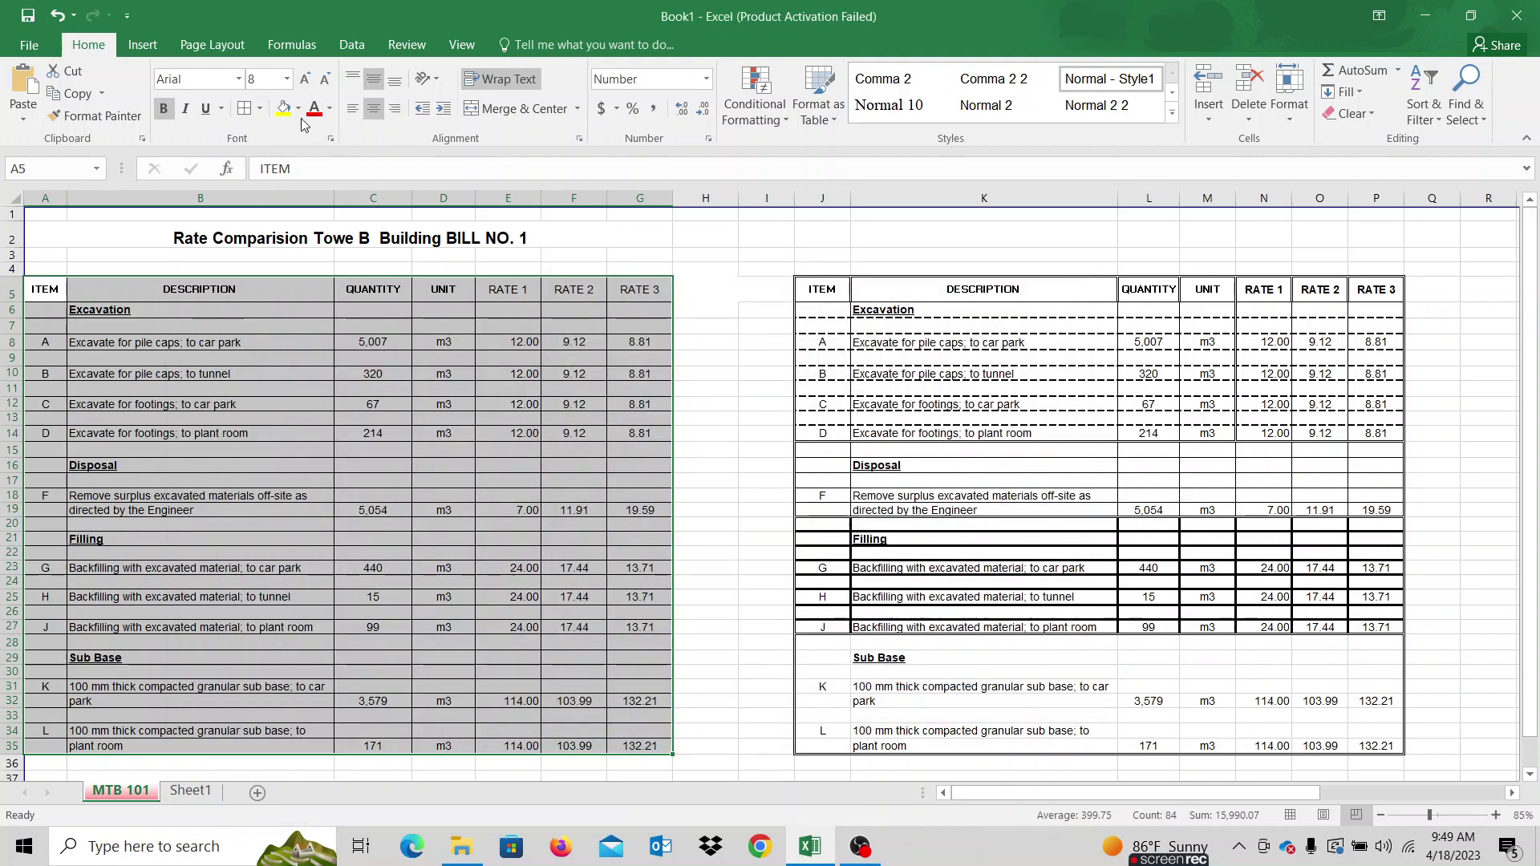
click(262, 110)
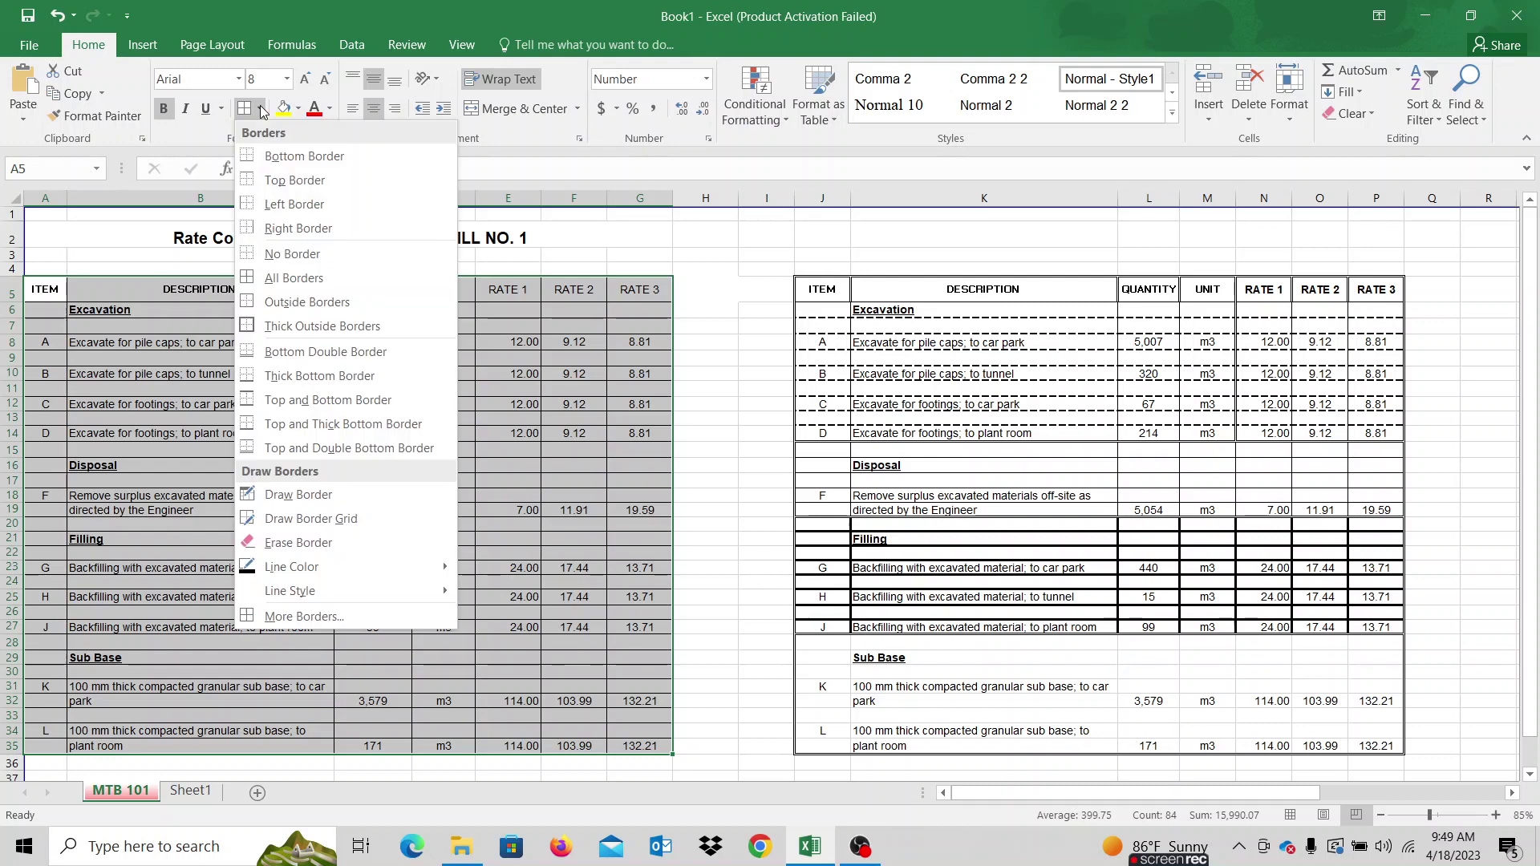
click(305, 616)
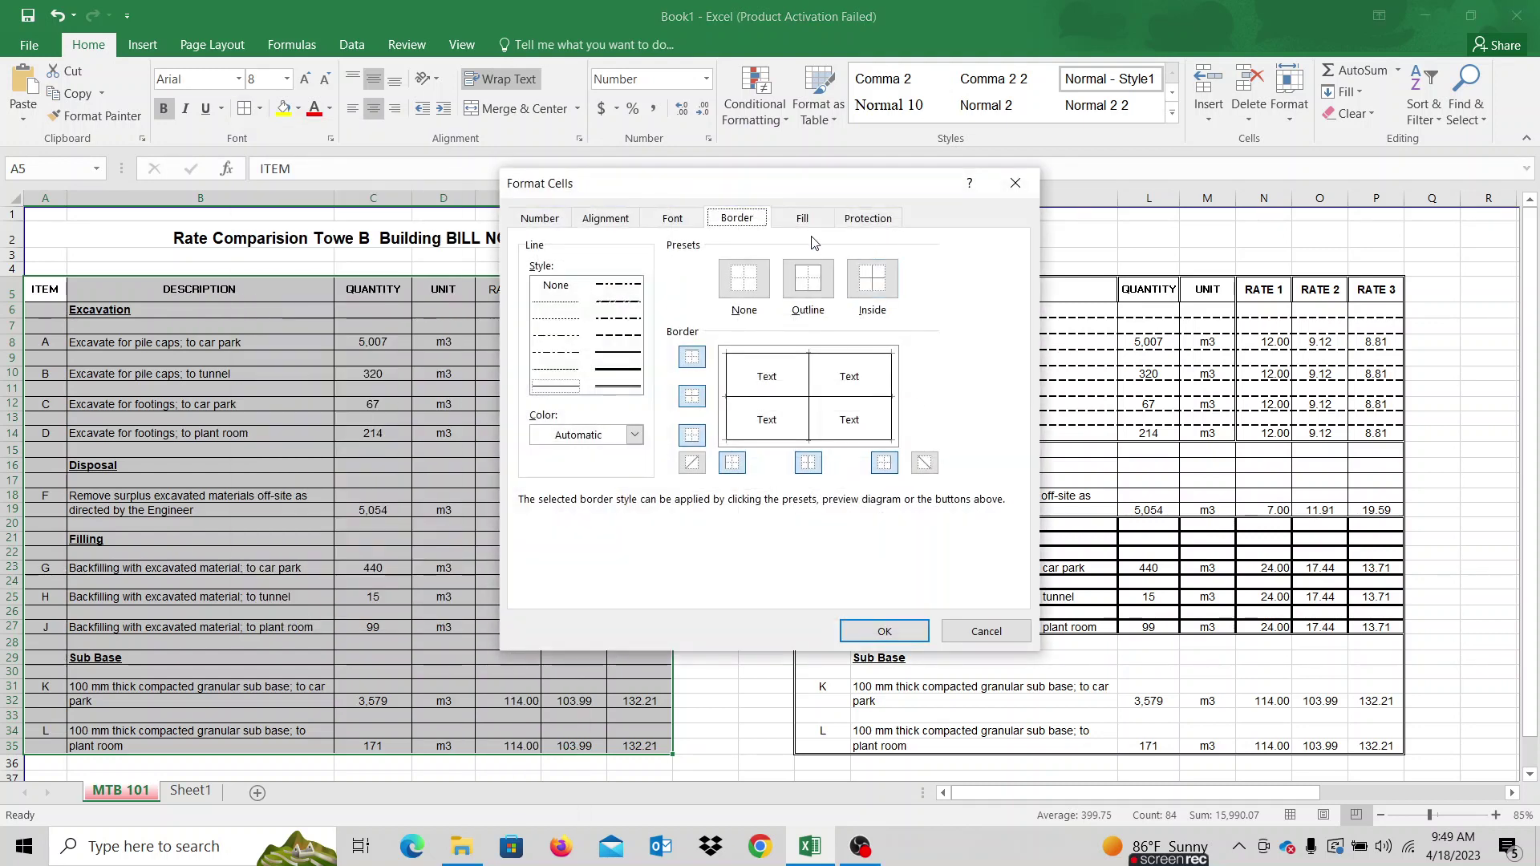
click(1015, 183)
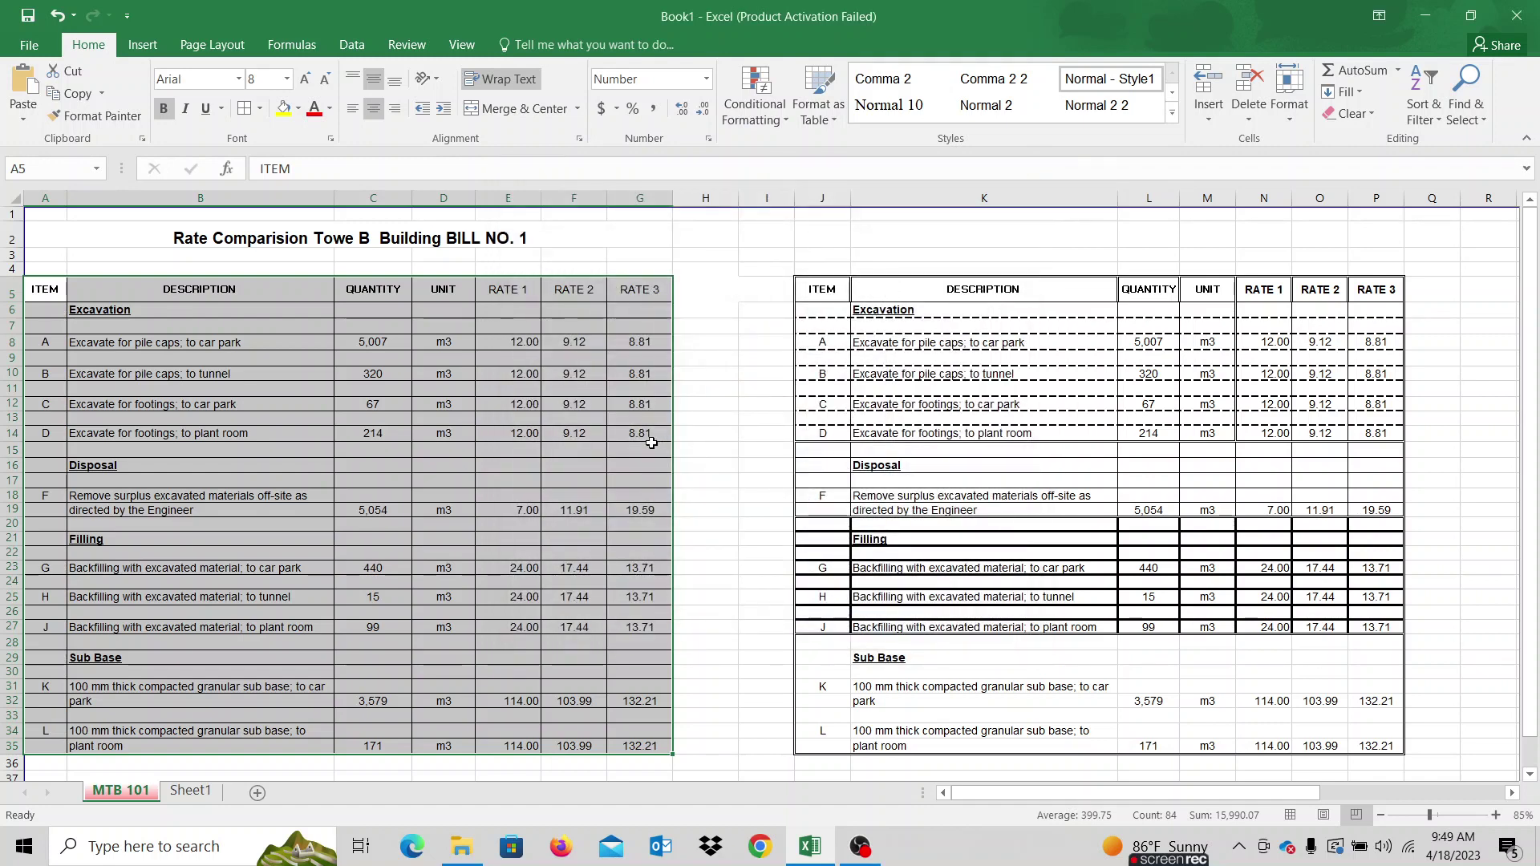
click(651, 446)
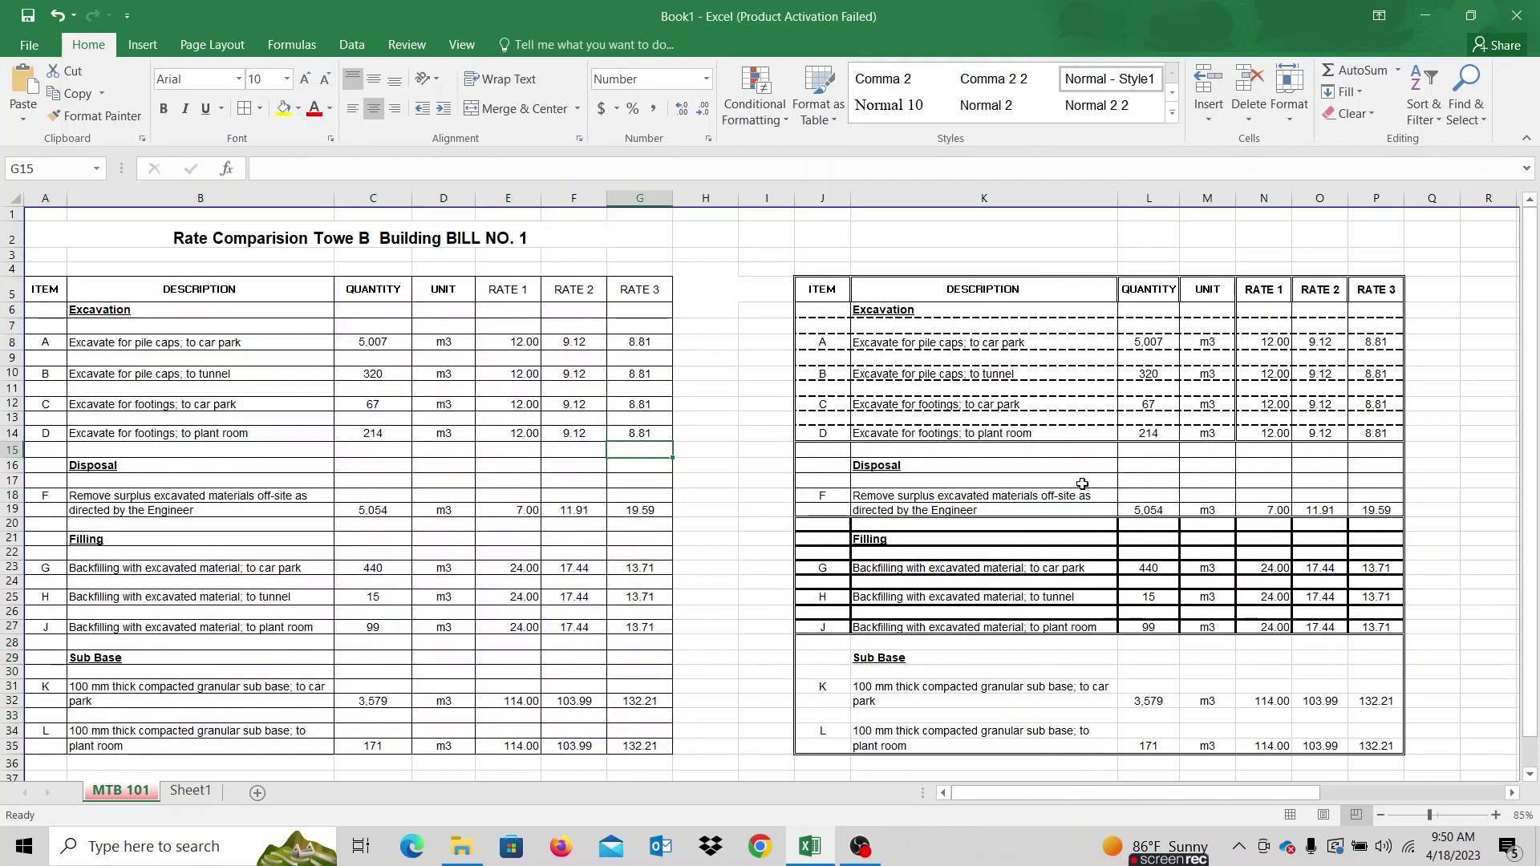
- Compare with the right table, reselect A5:G35 and open More Borders
mouse_move(814, 297)
mouse_down()
mouse_move(1068, 341)
mouse_move(1371, 741)
mouse_up()
click(706, 465)
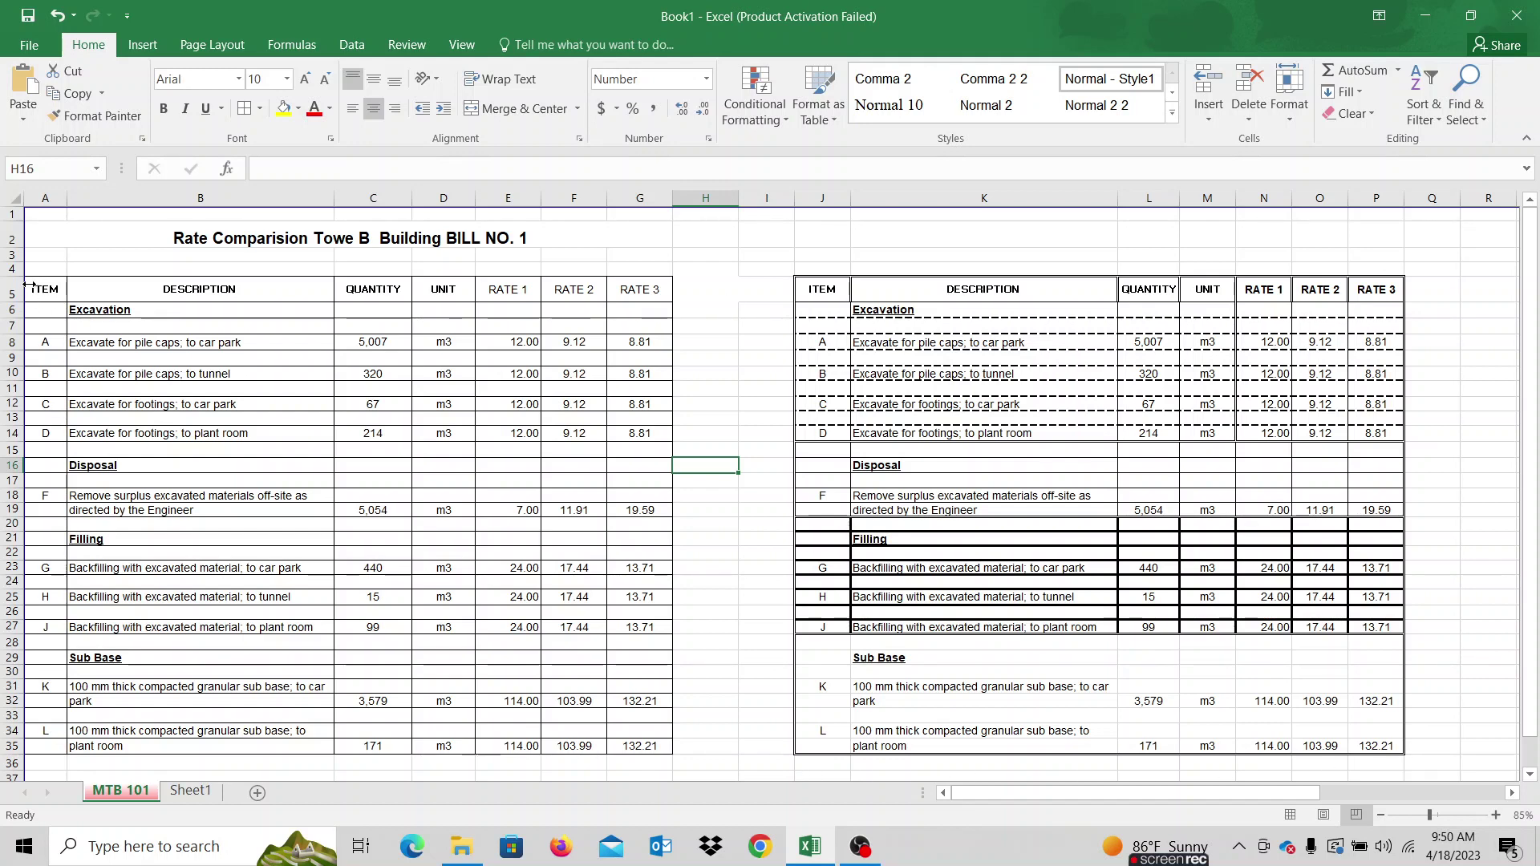
drag(36, 279, 645, 752)
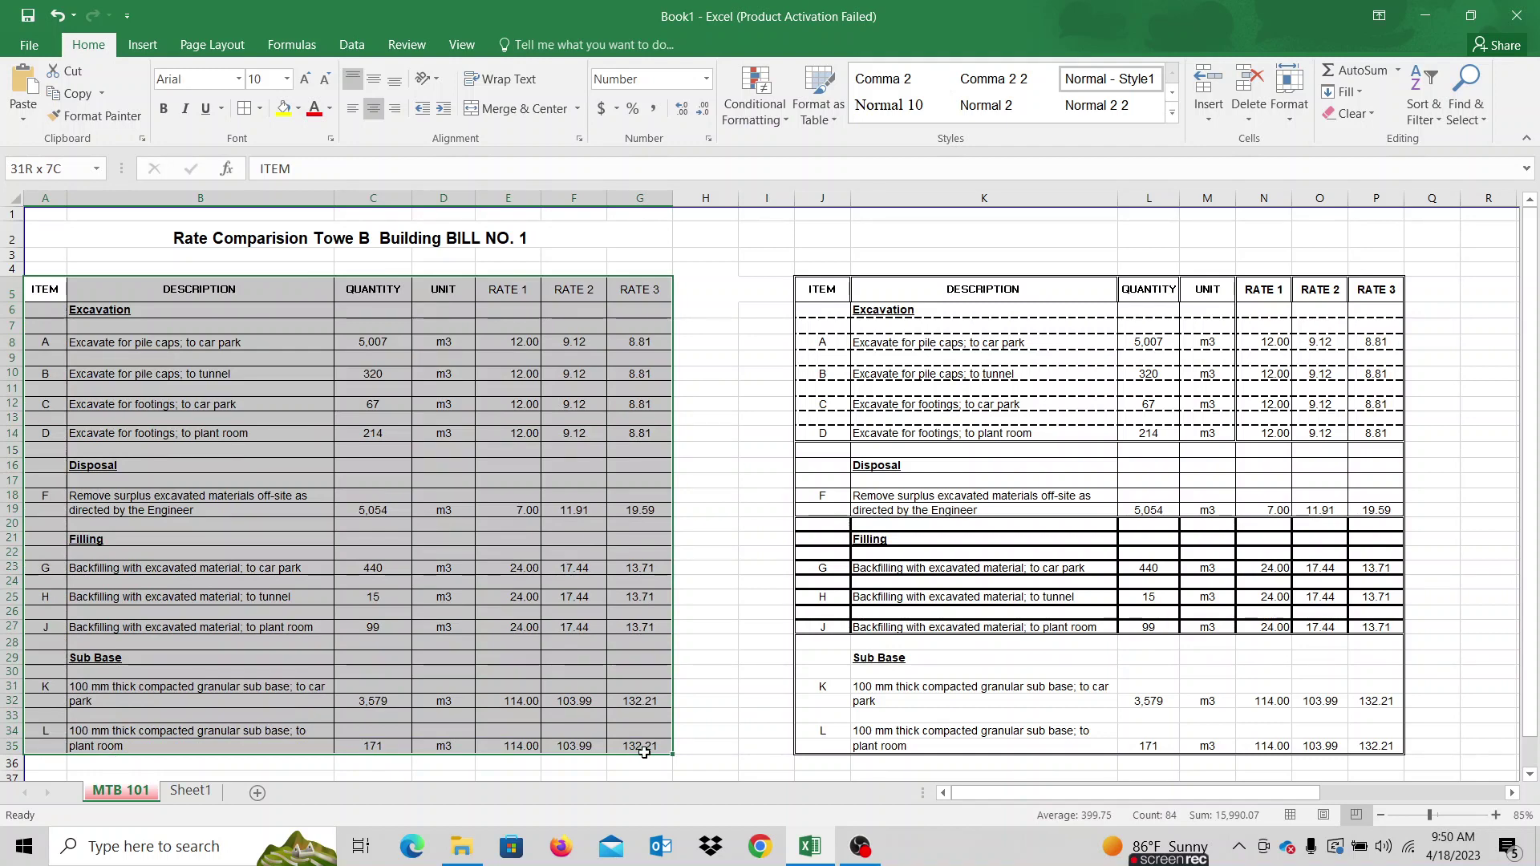
drag(644, 753, 644, 752)
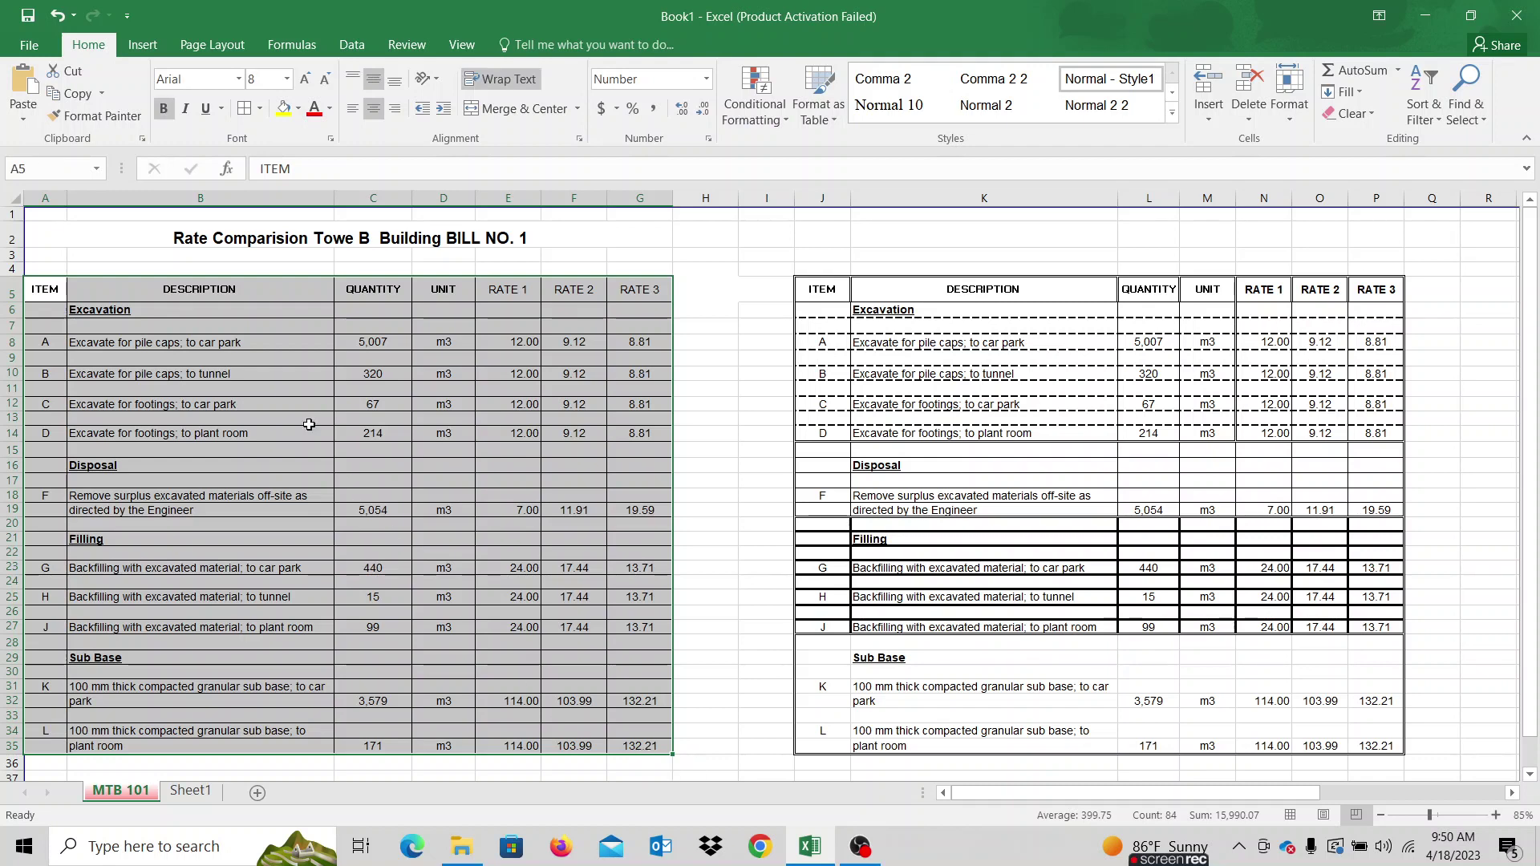
right_click(282, 329)
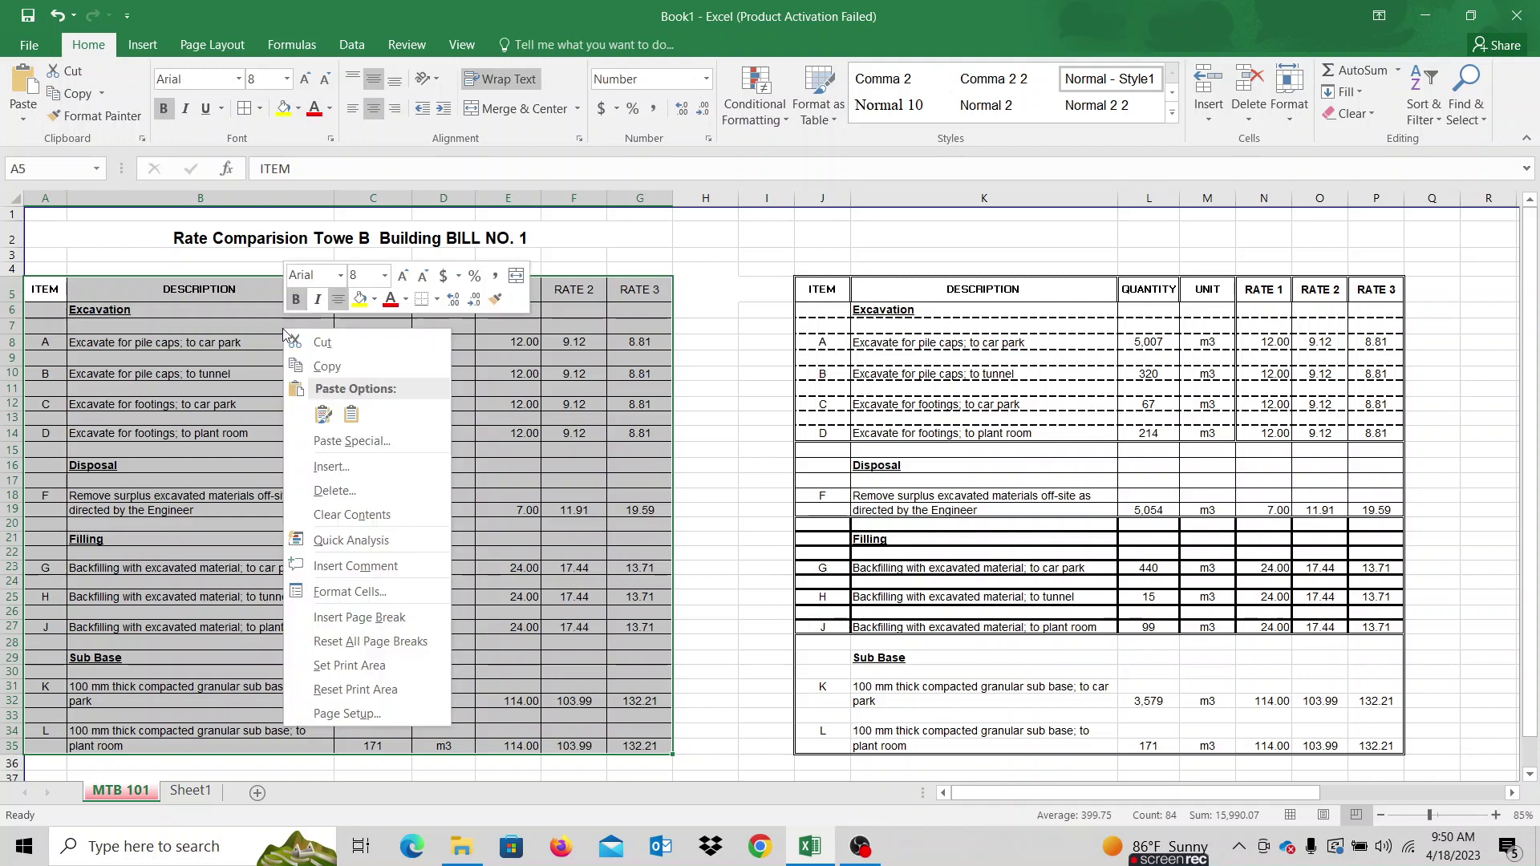
click(388, 602)
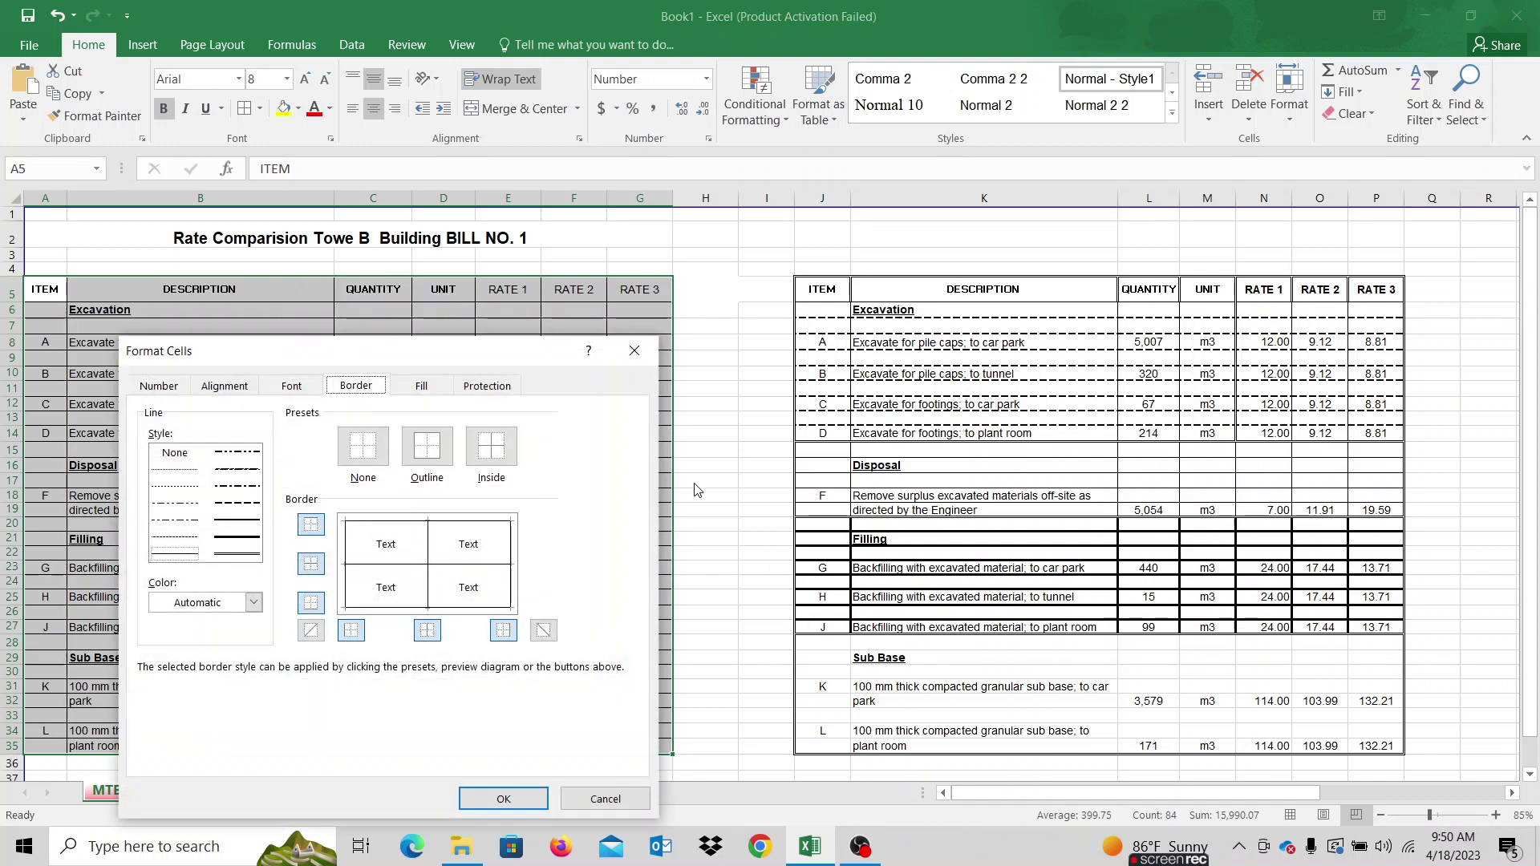
click(635, 348)
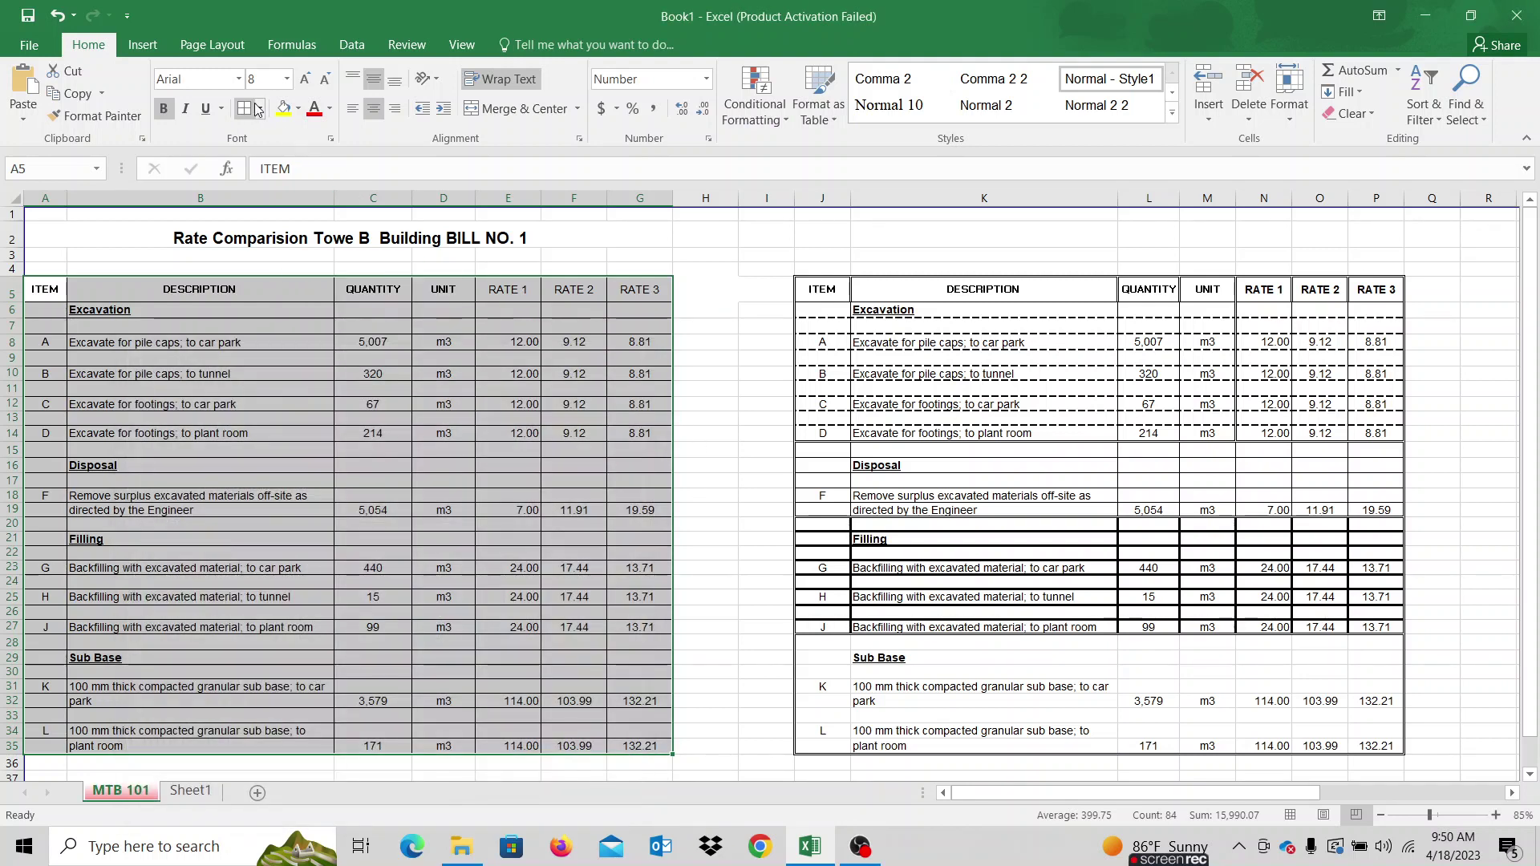
click(259, 108)
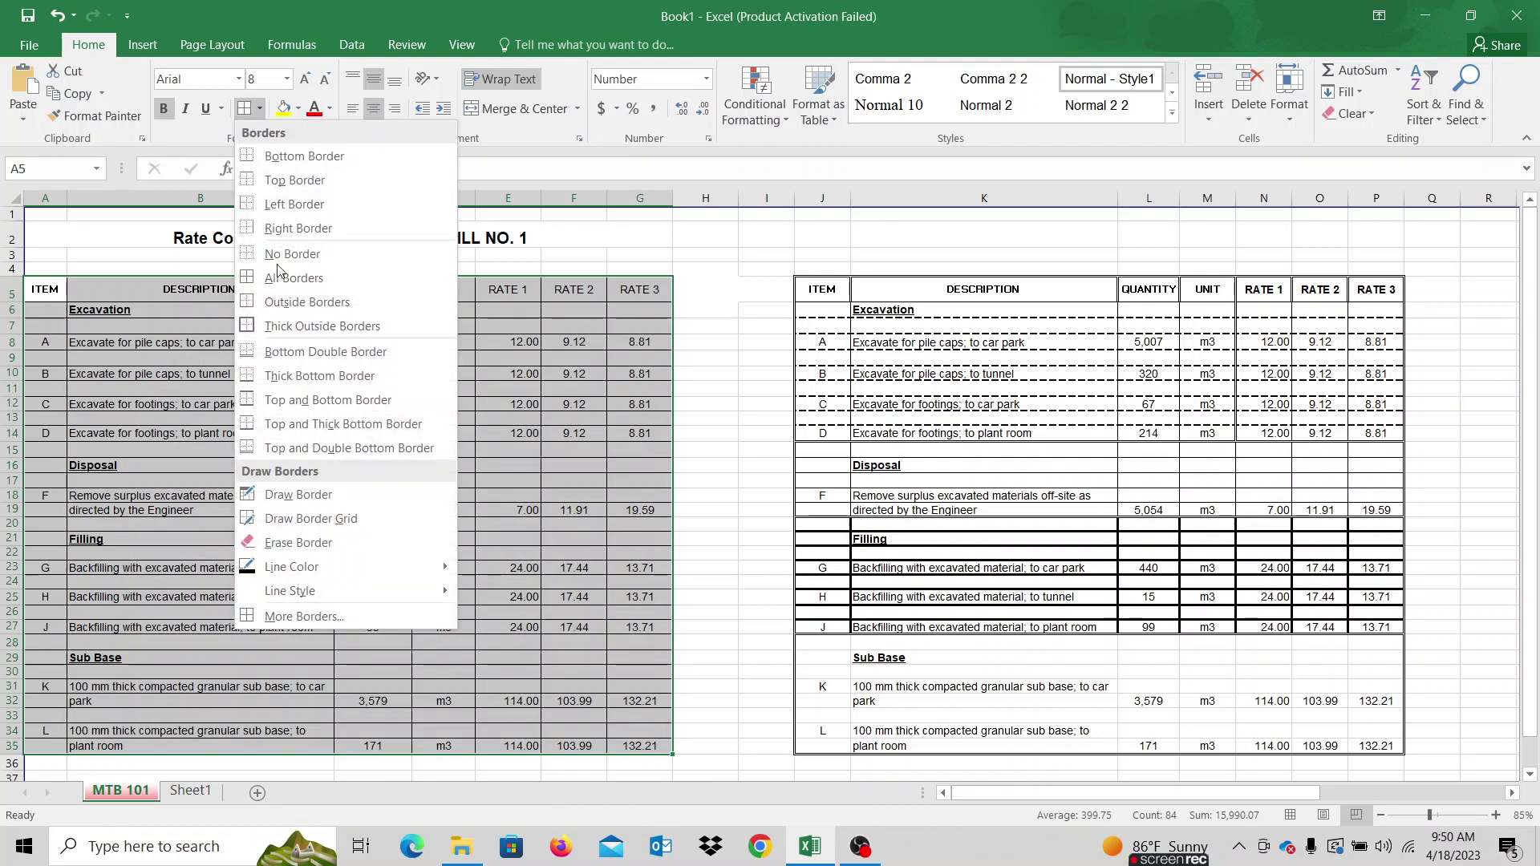
click(318, 617)
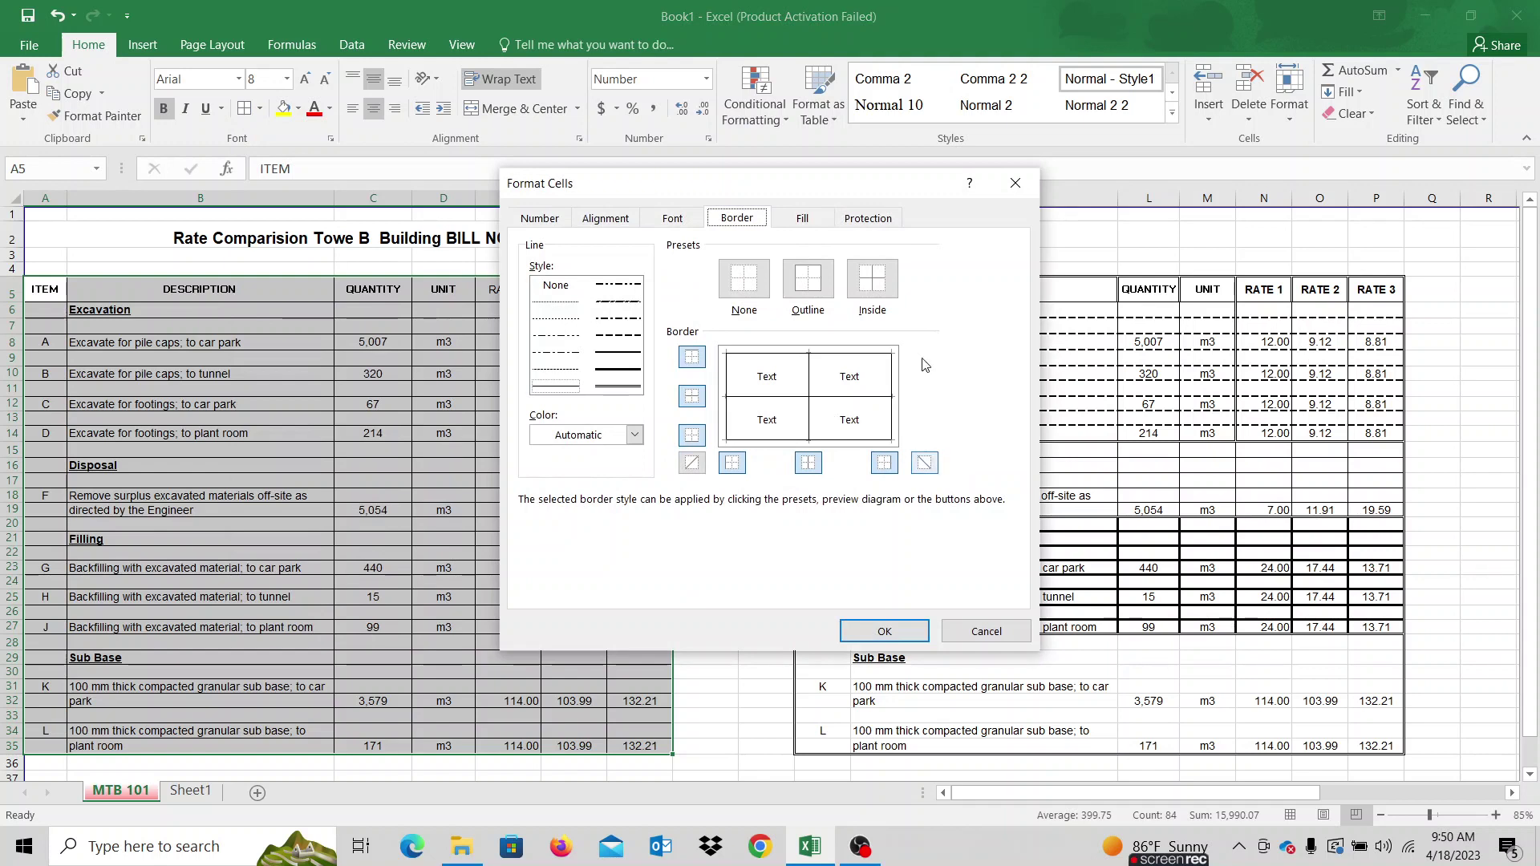
- Move the Format Cells dialog aside and select the double line style
drag(816, 178, 586, 272)
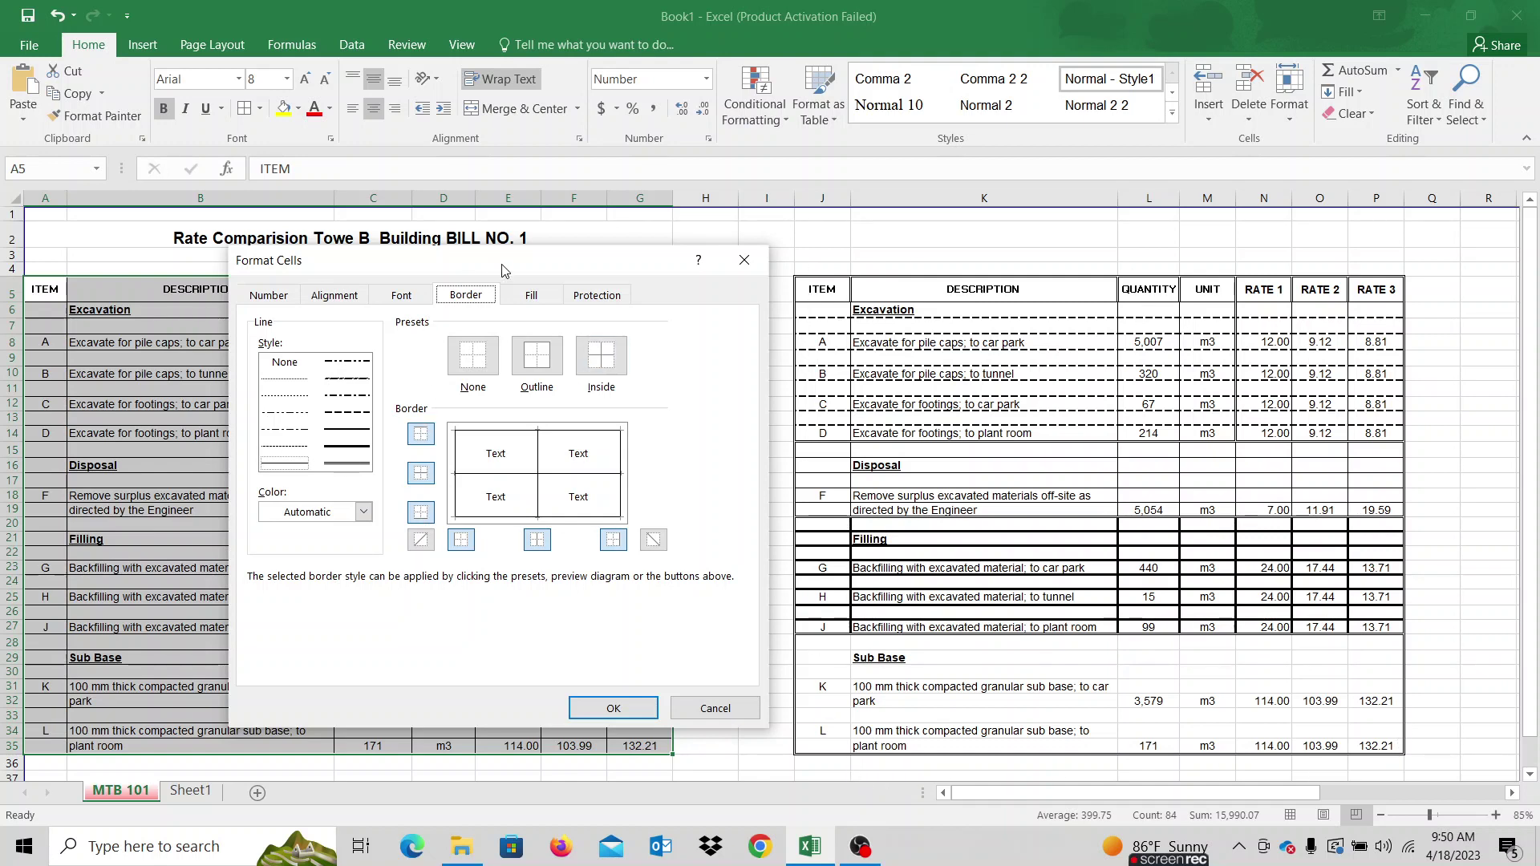
drag(506, 269, 488, 222)
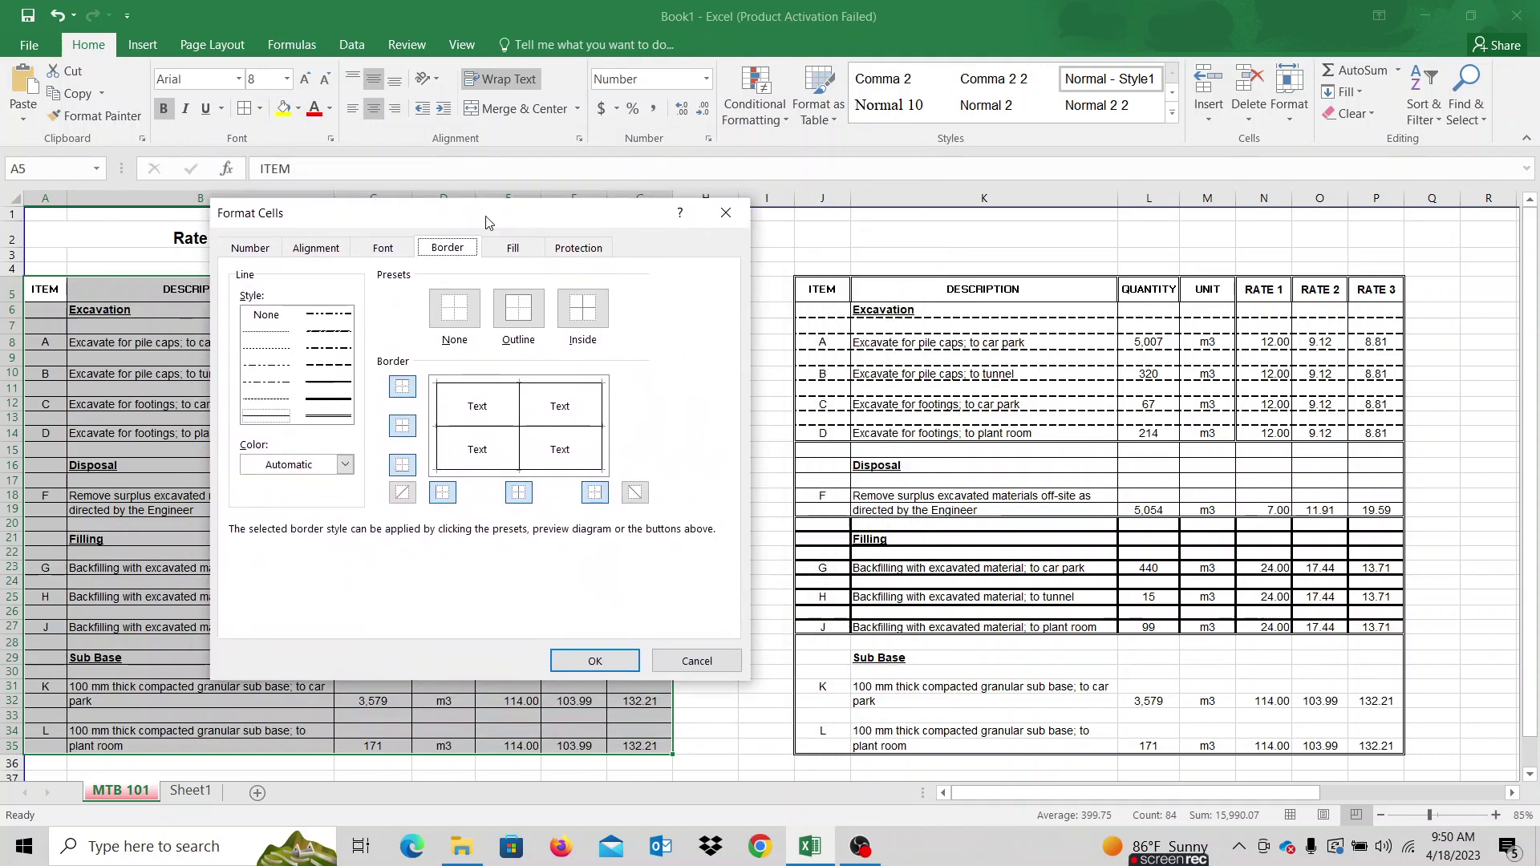
key(Return)
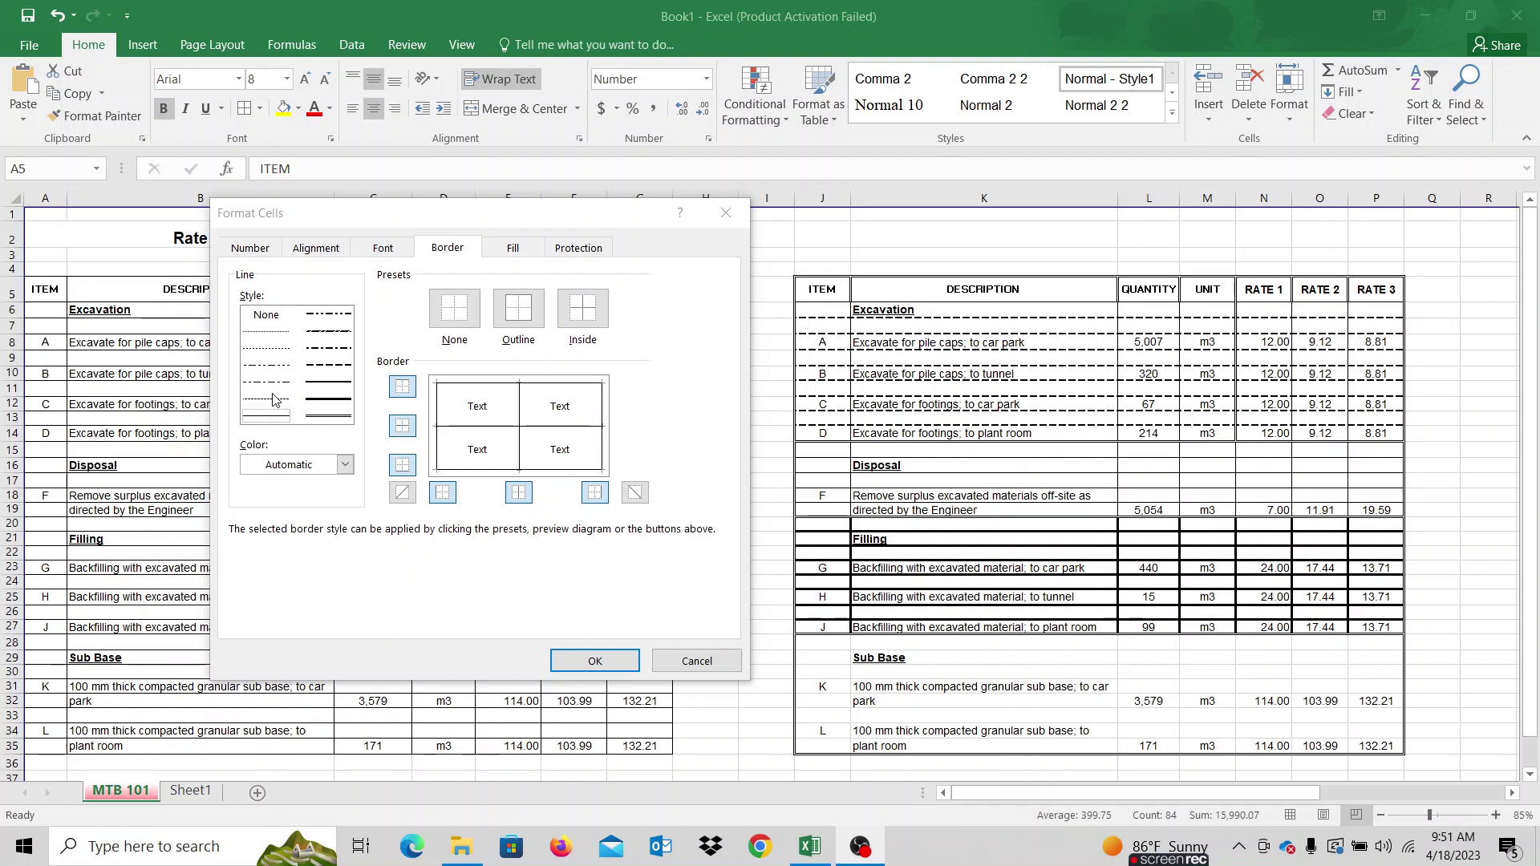
click(329, 417)
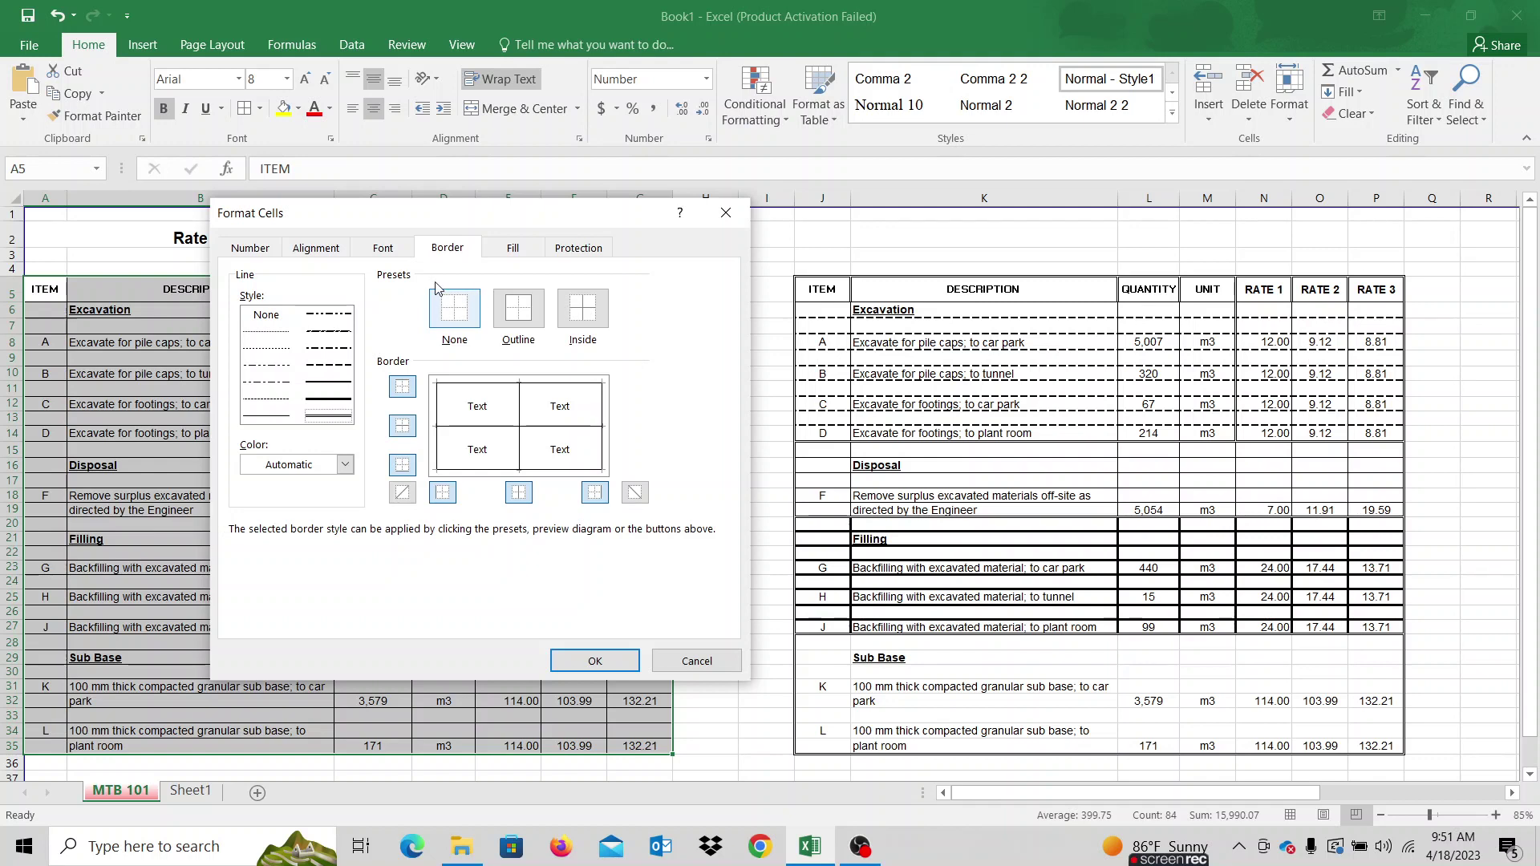
- Try the None, Outline and Inside border presets in the preview
click(454, 310)
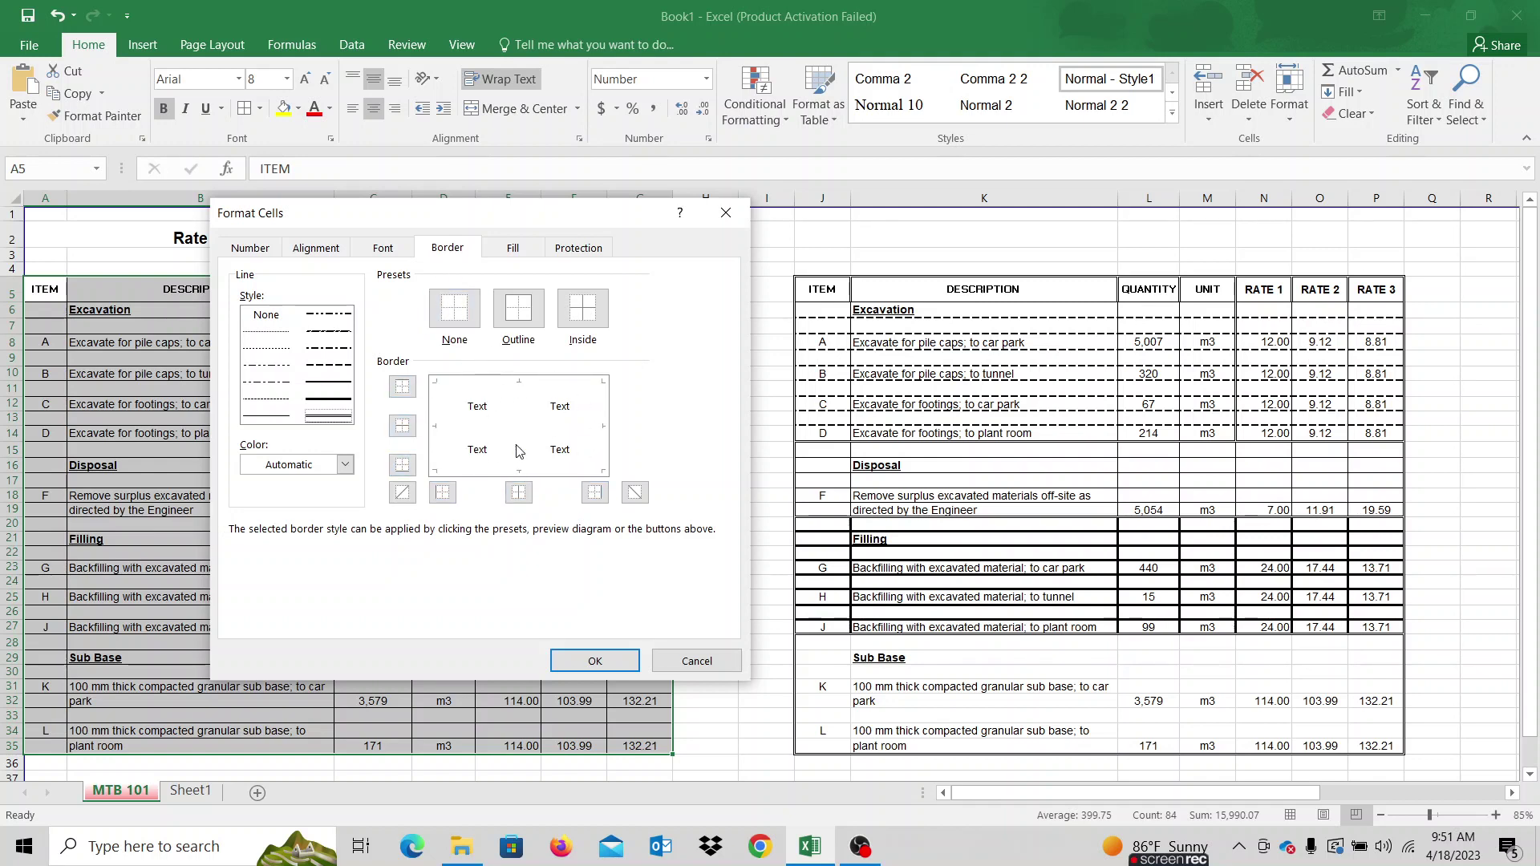
click(517, 313)
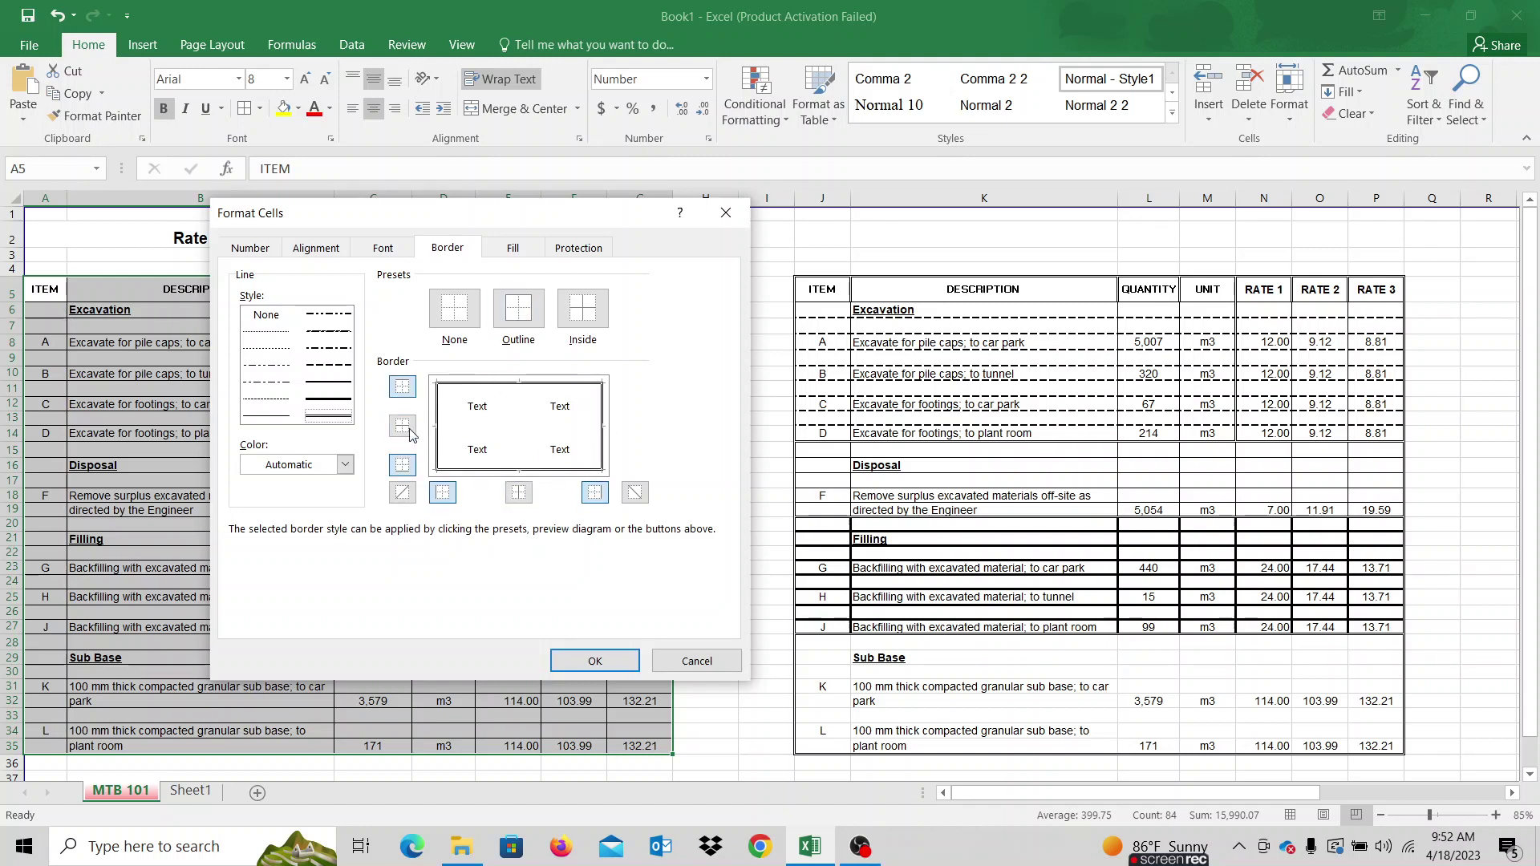
click(585, 310)
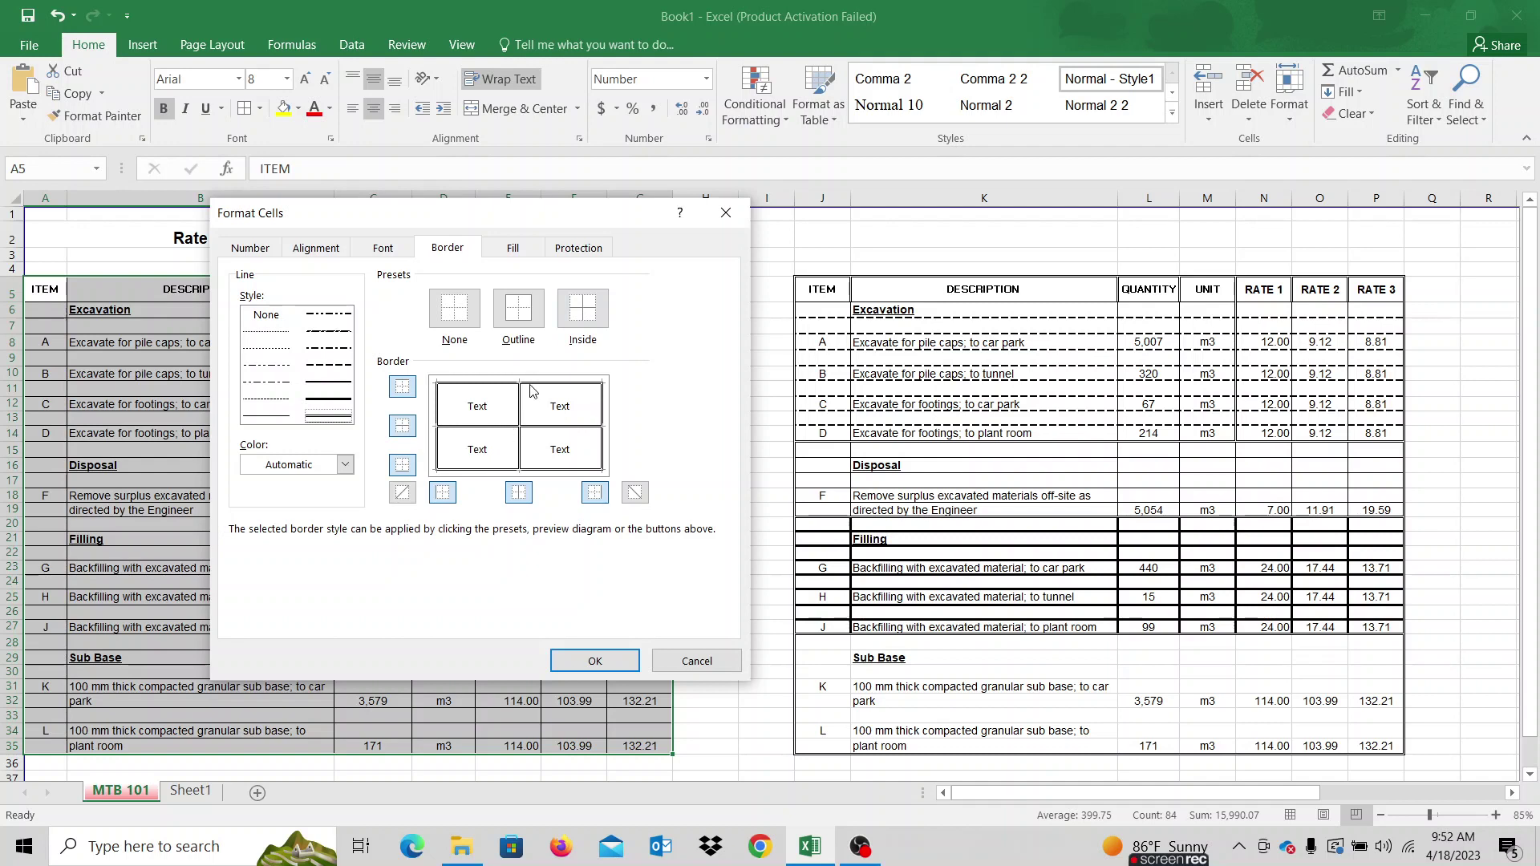
click(582, 320)
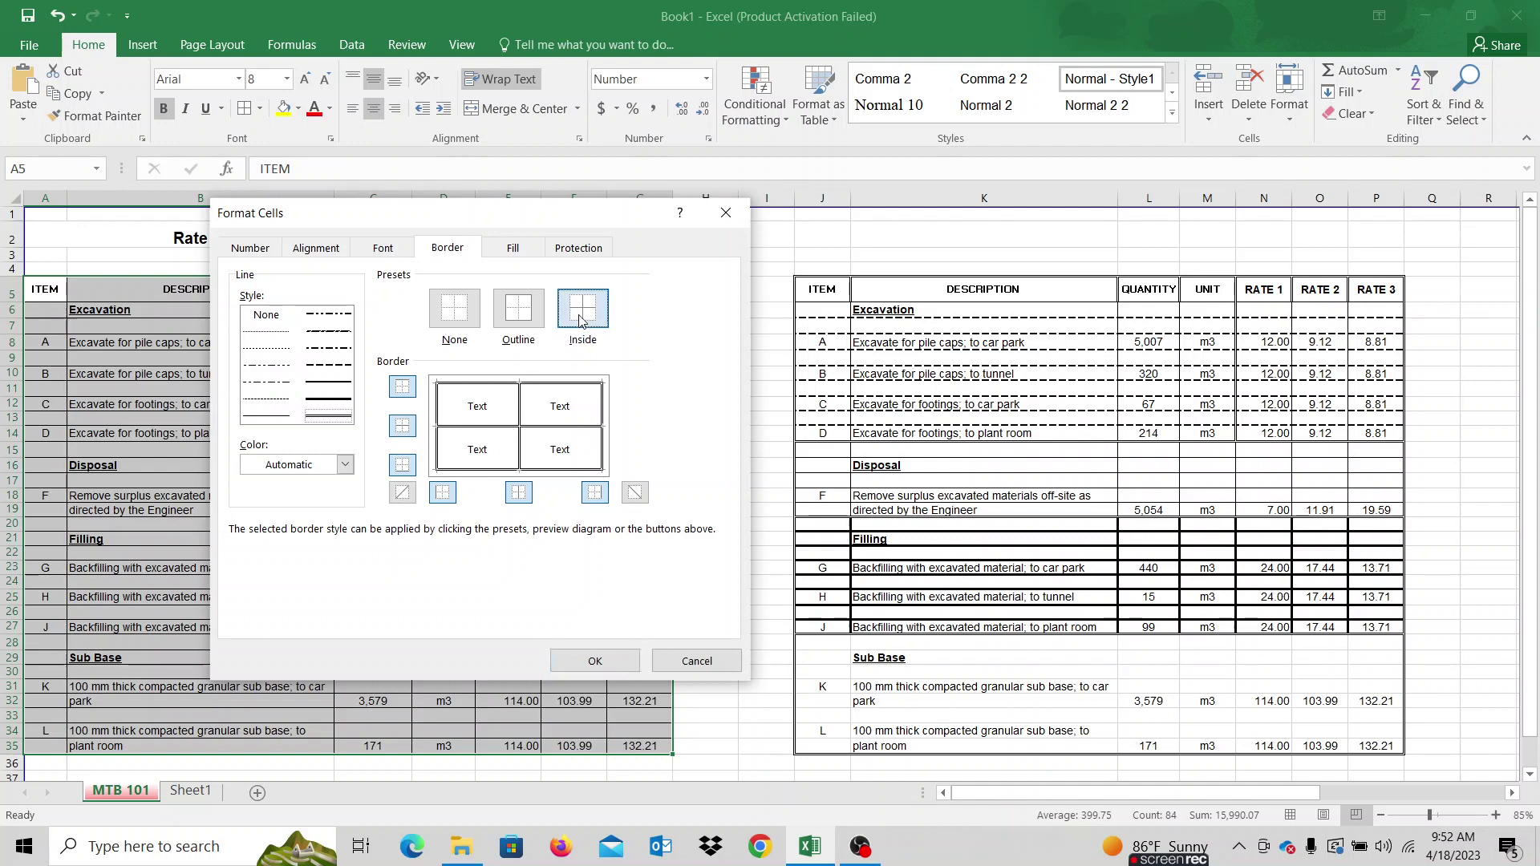
click(462, 322)
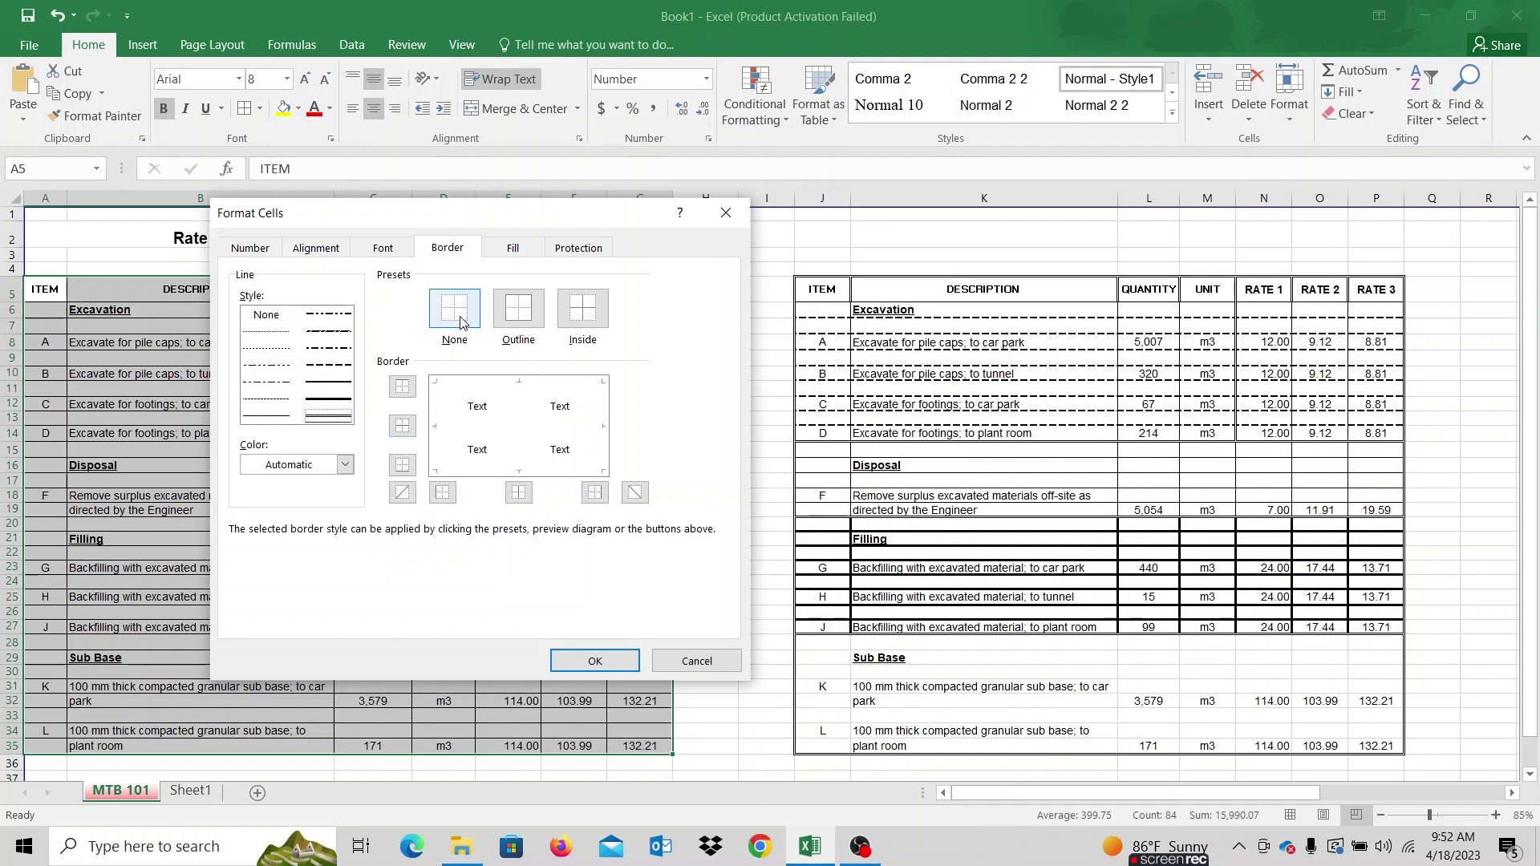
click(532, 319)
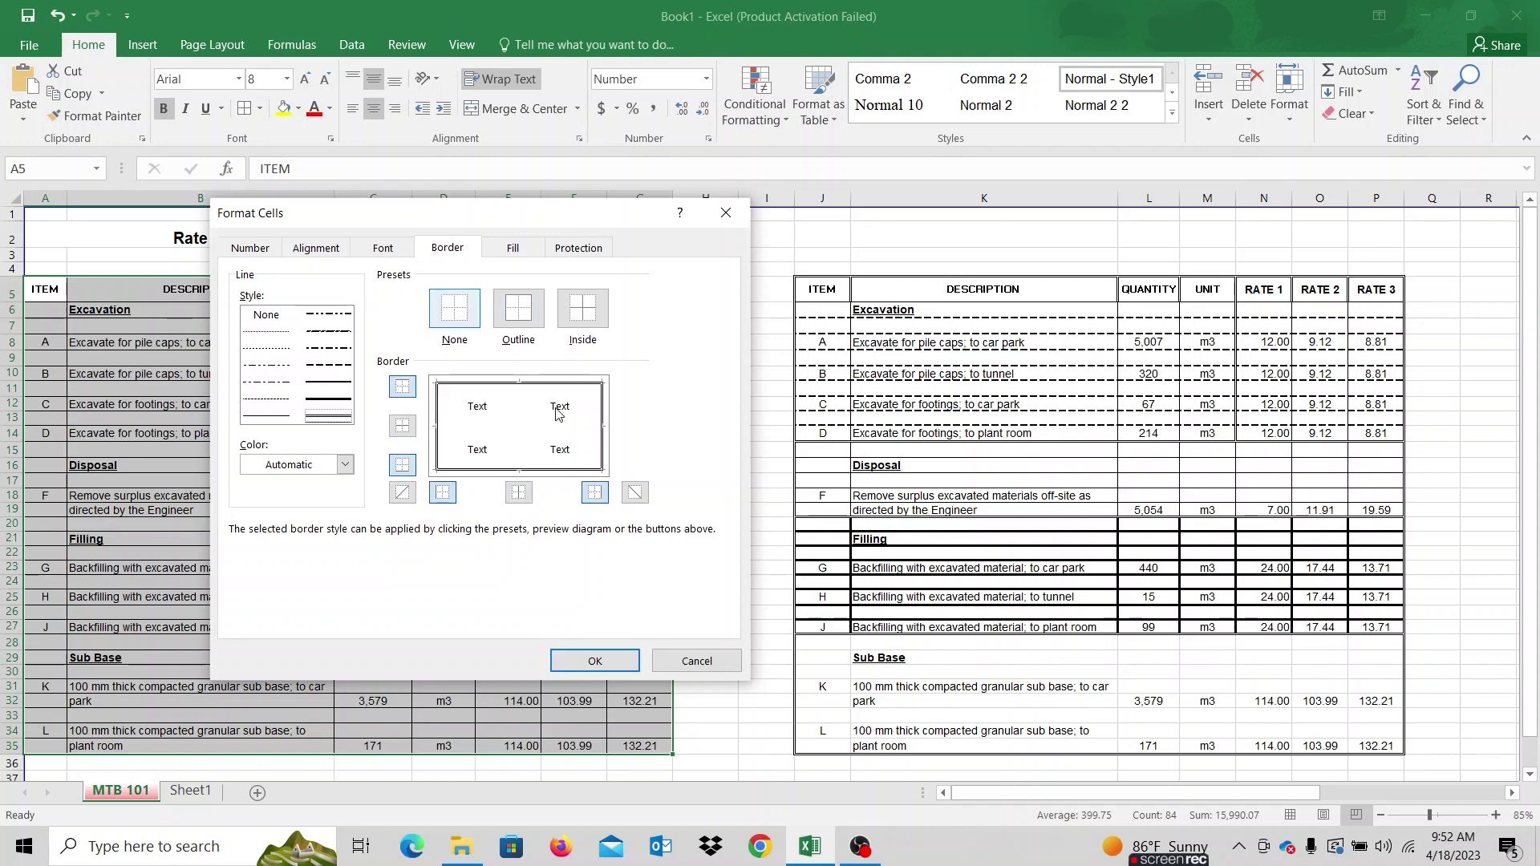
click(587, 316)
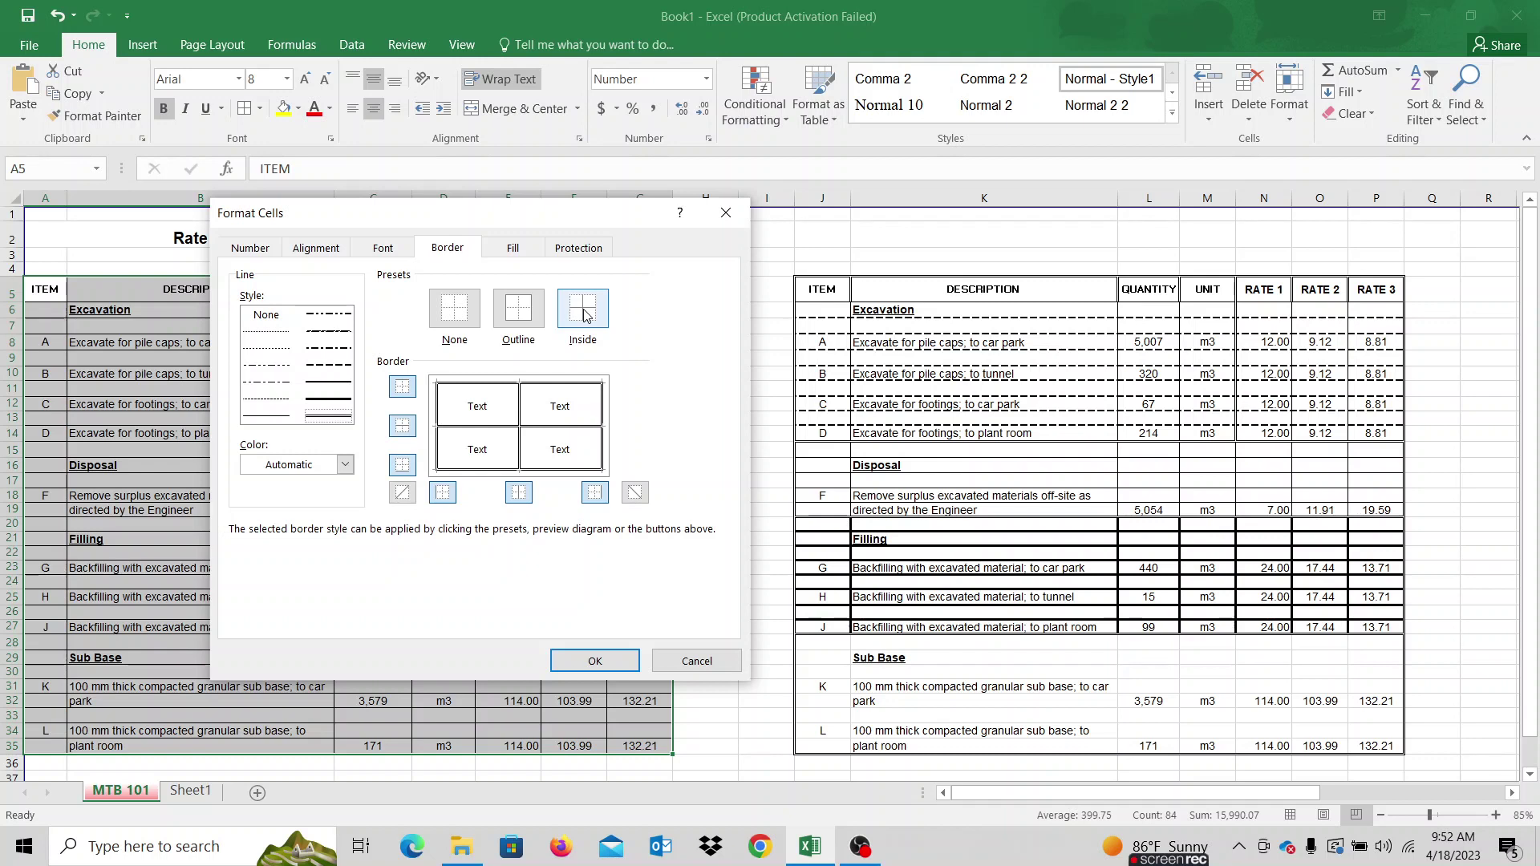
click(454, 310)
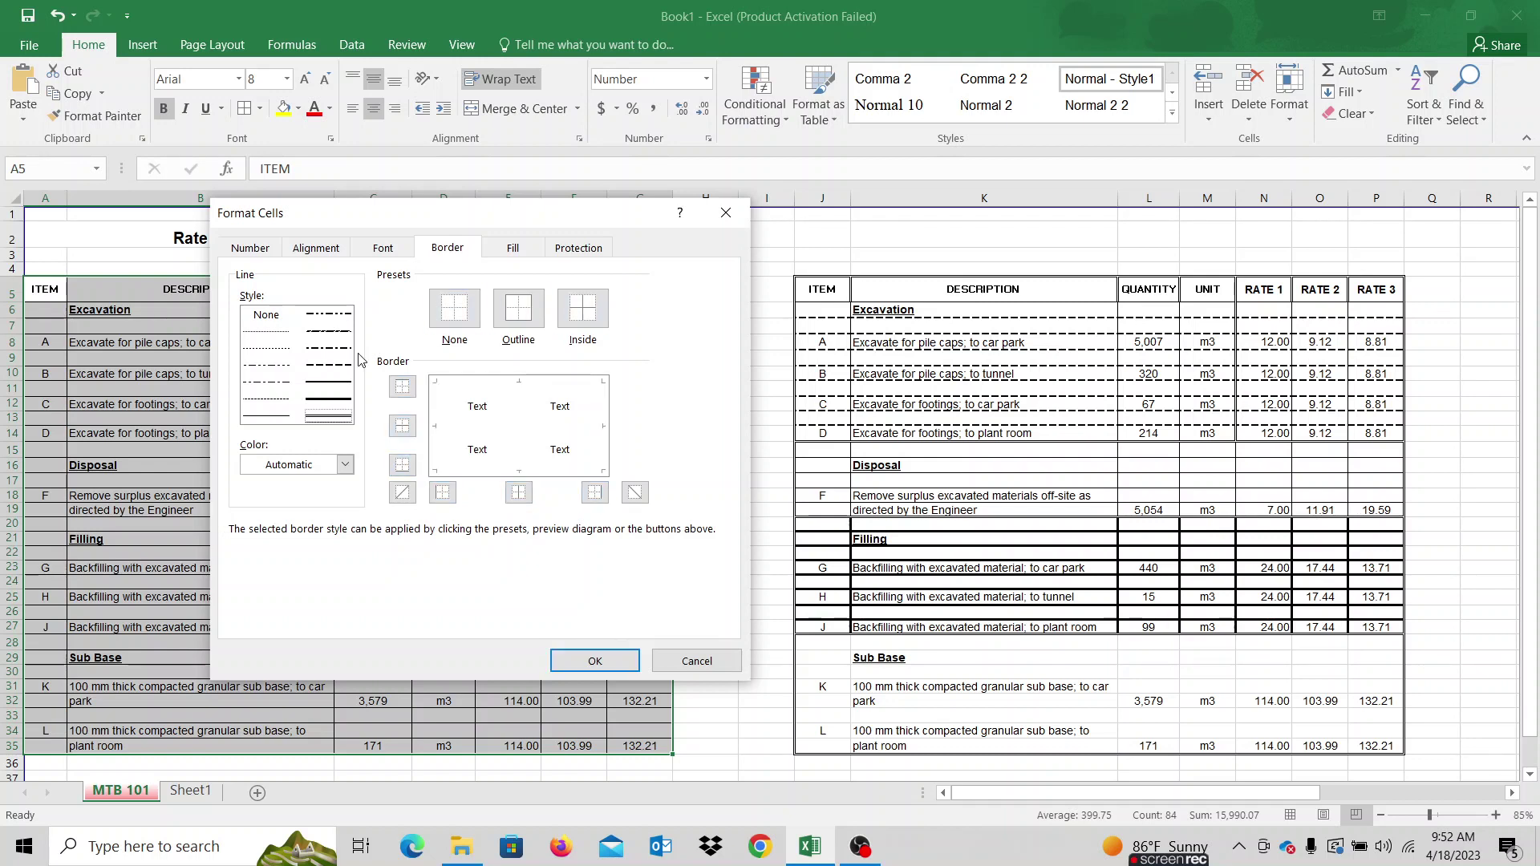
- Add double top, middle, bottom, left and right borders in the preview
click(399, 389)
click(407, 393)
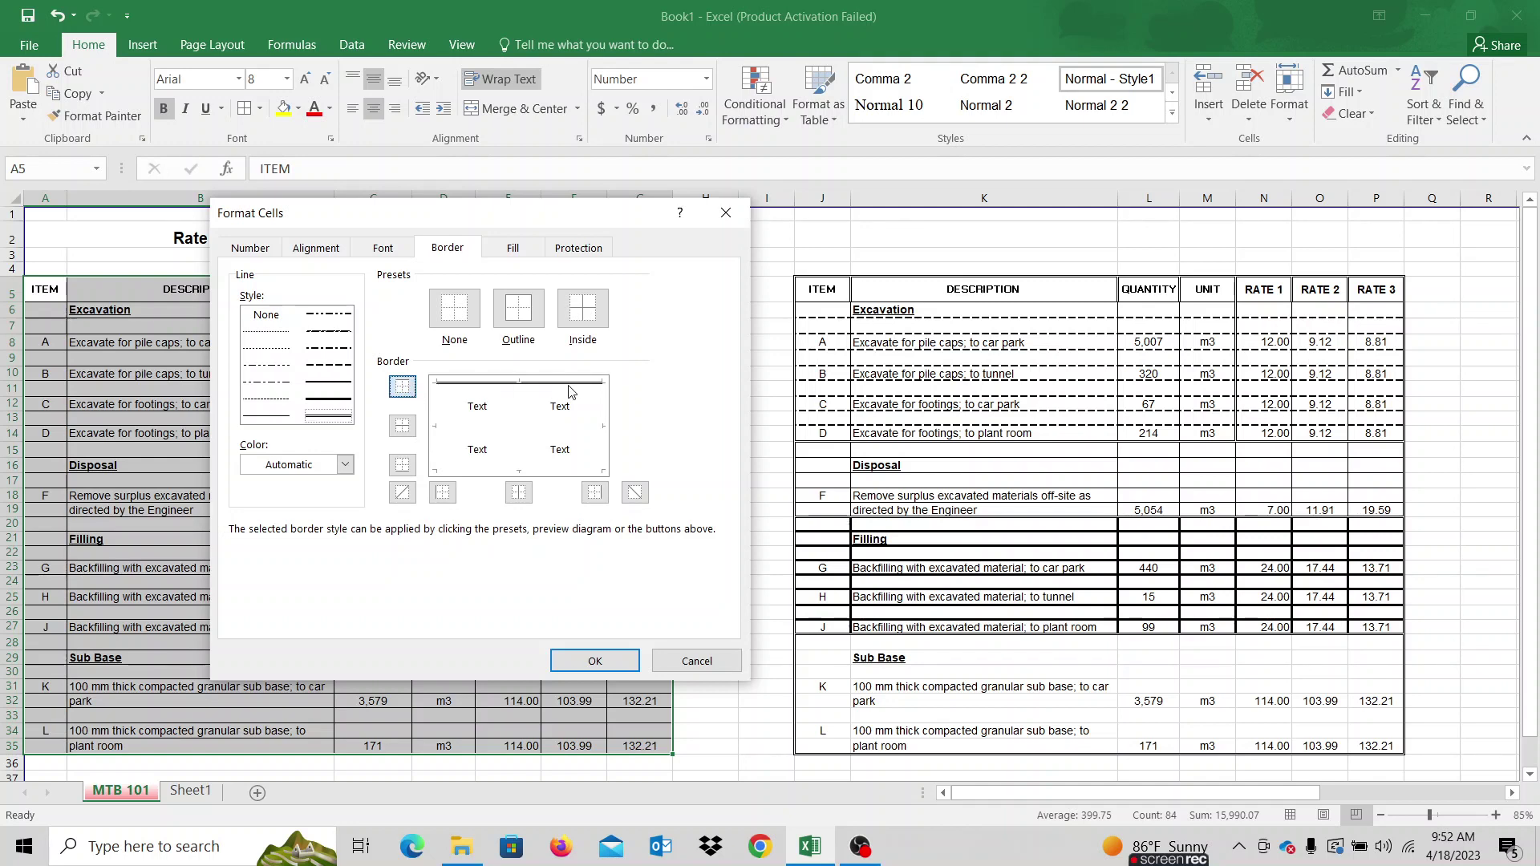
click(404, 433)
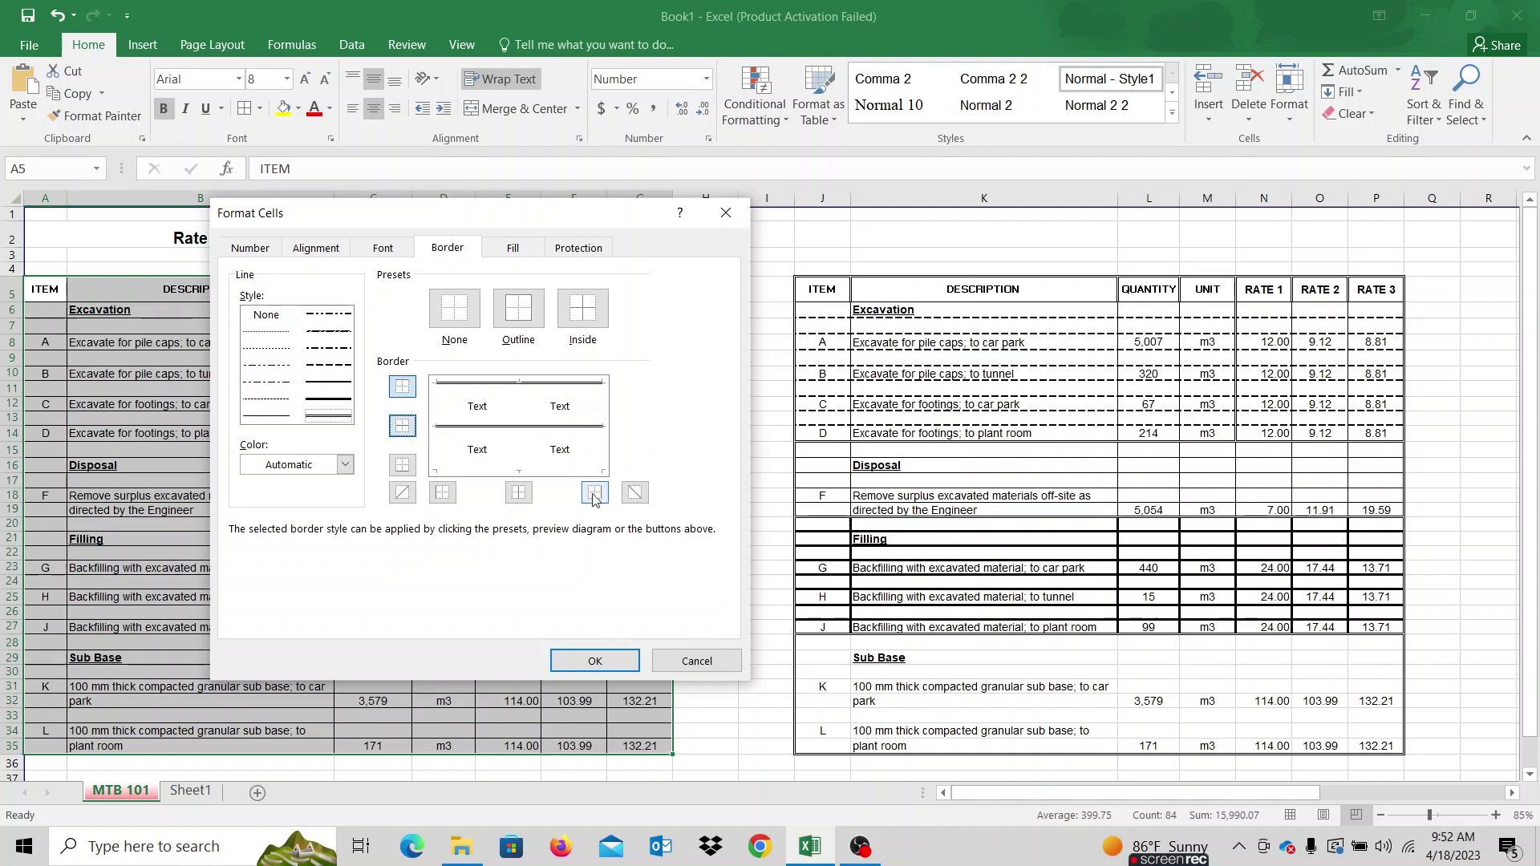
click(403, 467)
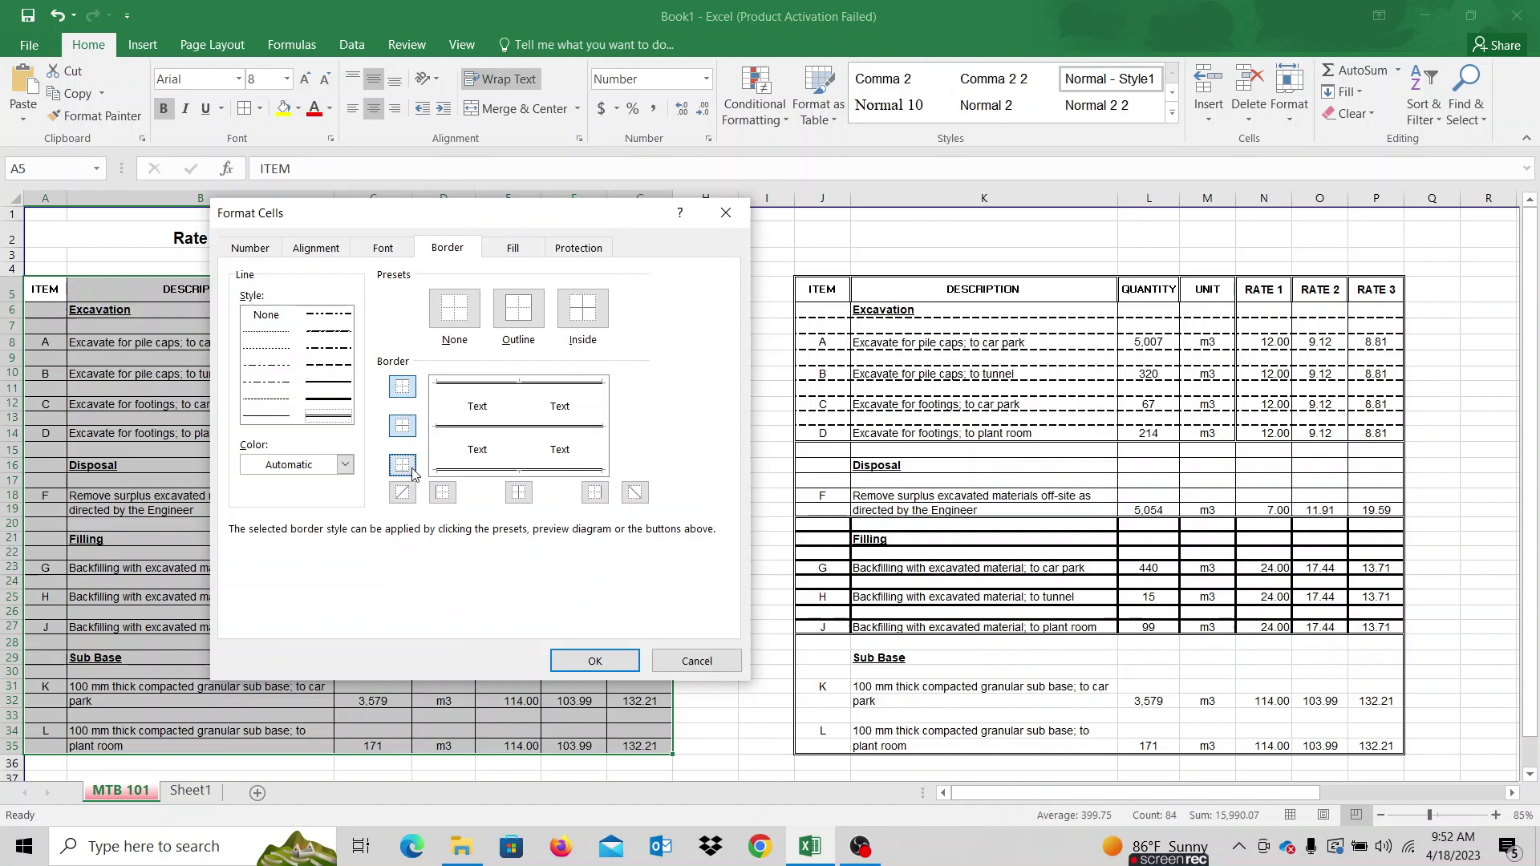
click(446, 497)
click(520, 496)
click(594, 494)
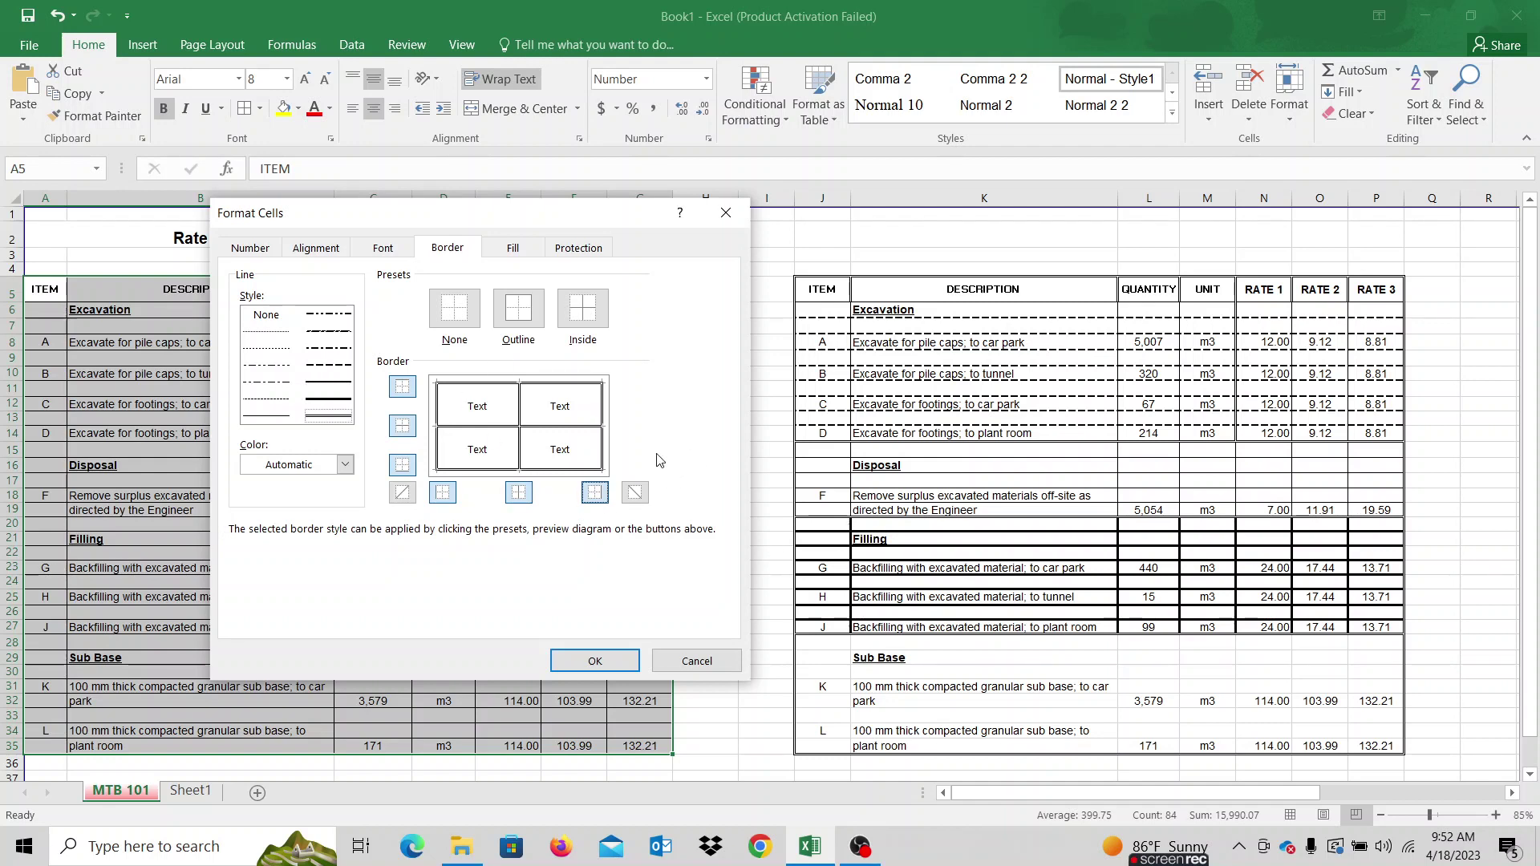
- Reset to top, left, bottom and right outer borders only and apply with OK
click(459, 324)
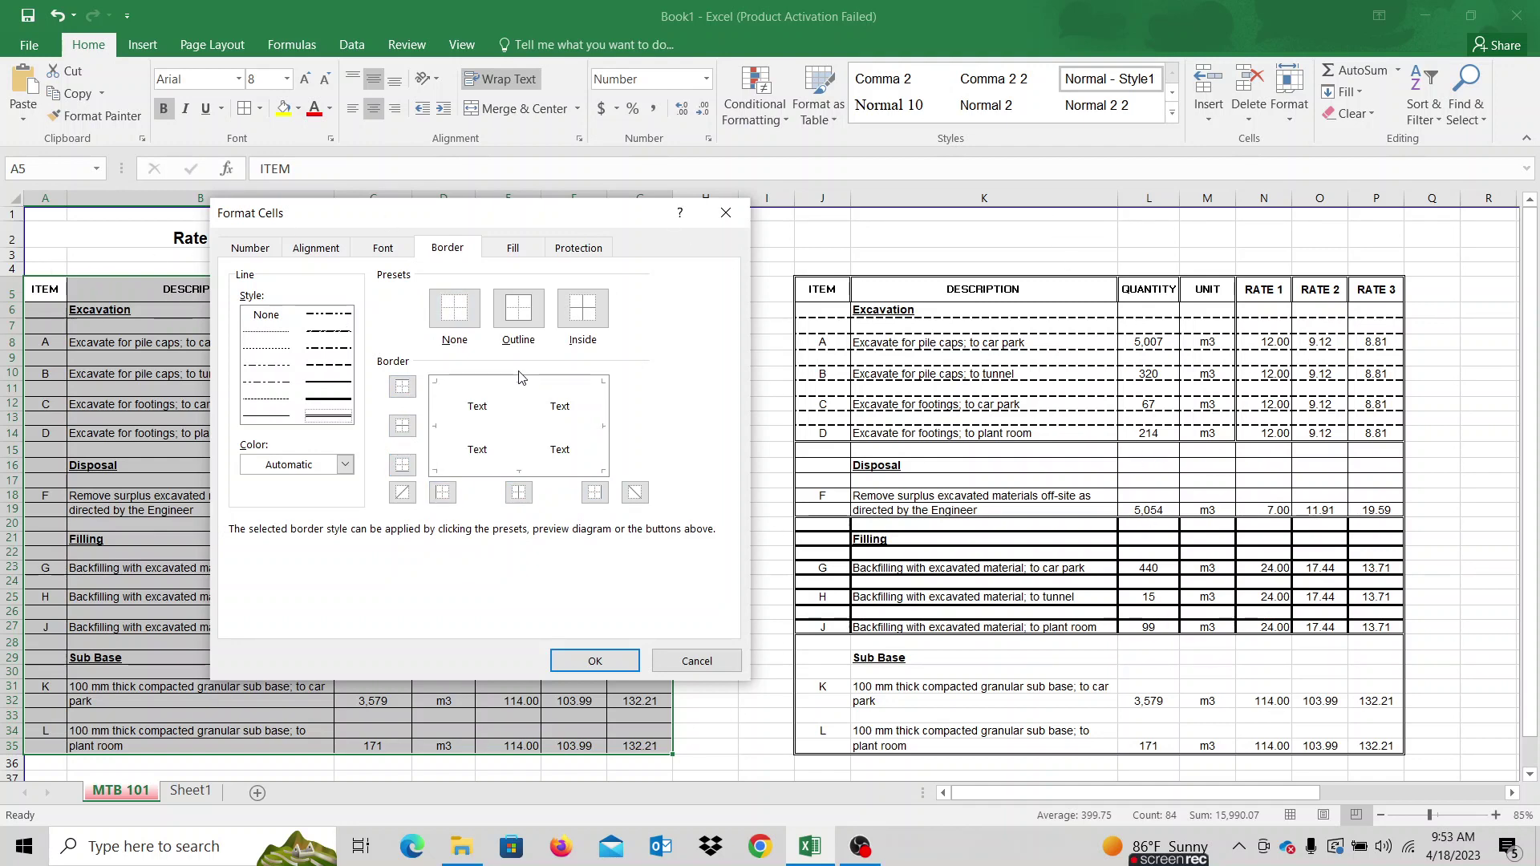
click(517, 314)
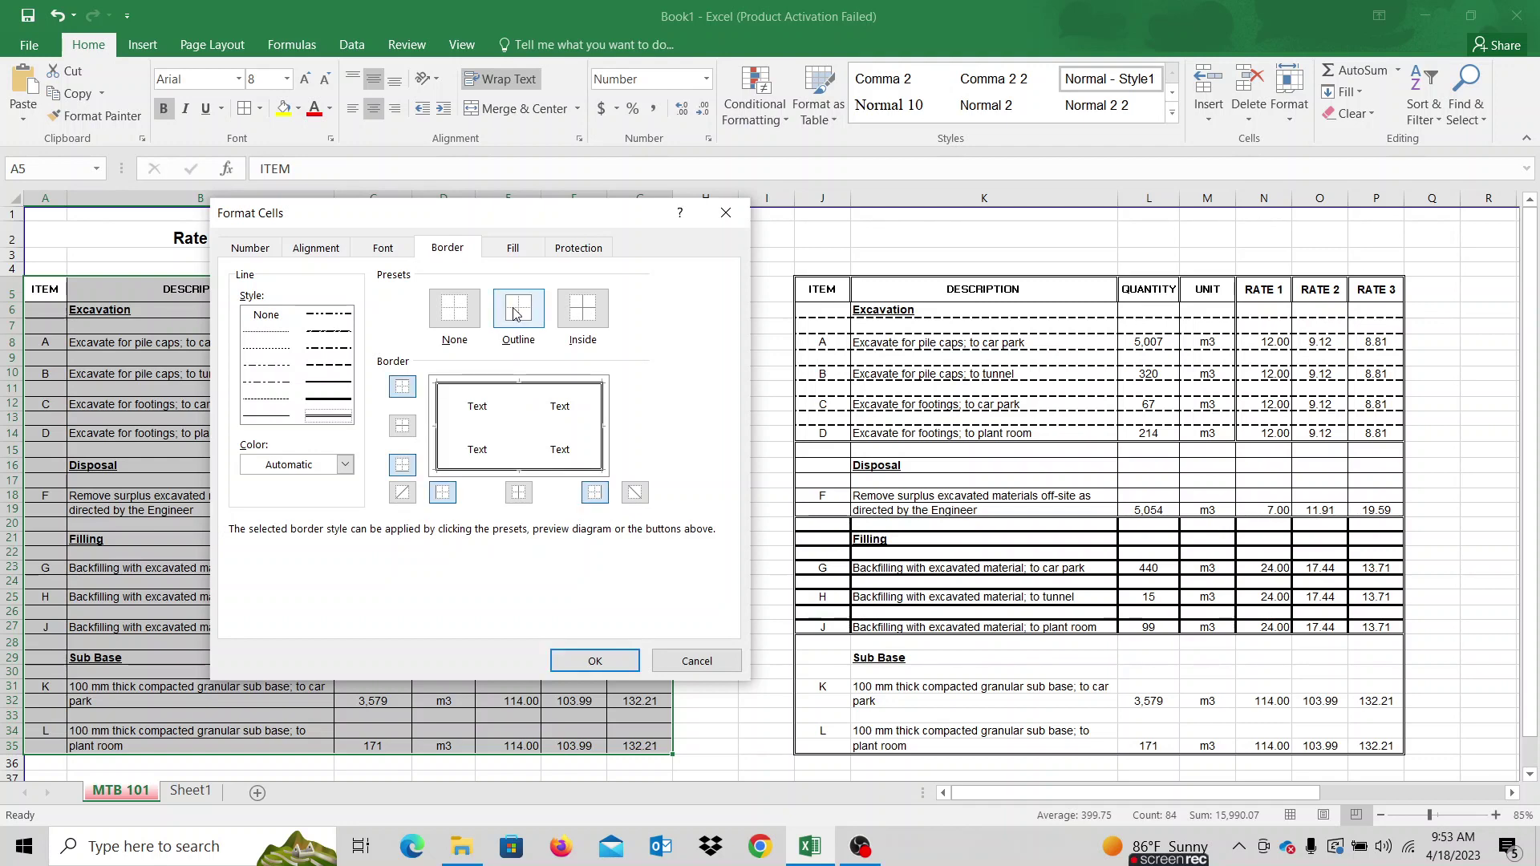
click(464, 313)
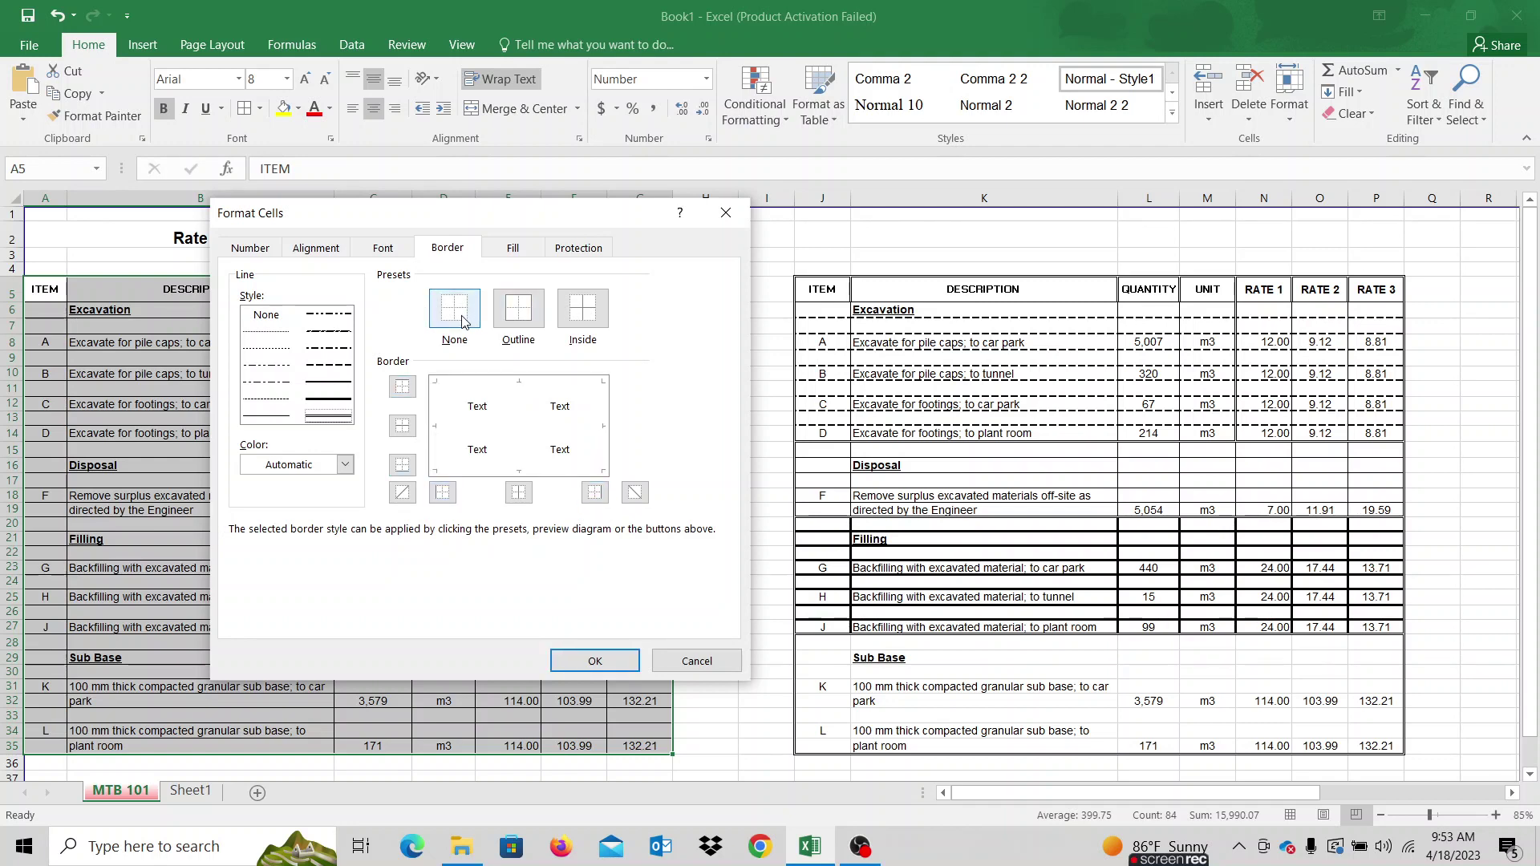
click(403, 388)
click(443, 492)
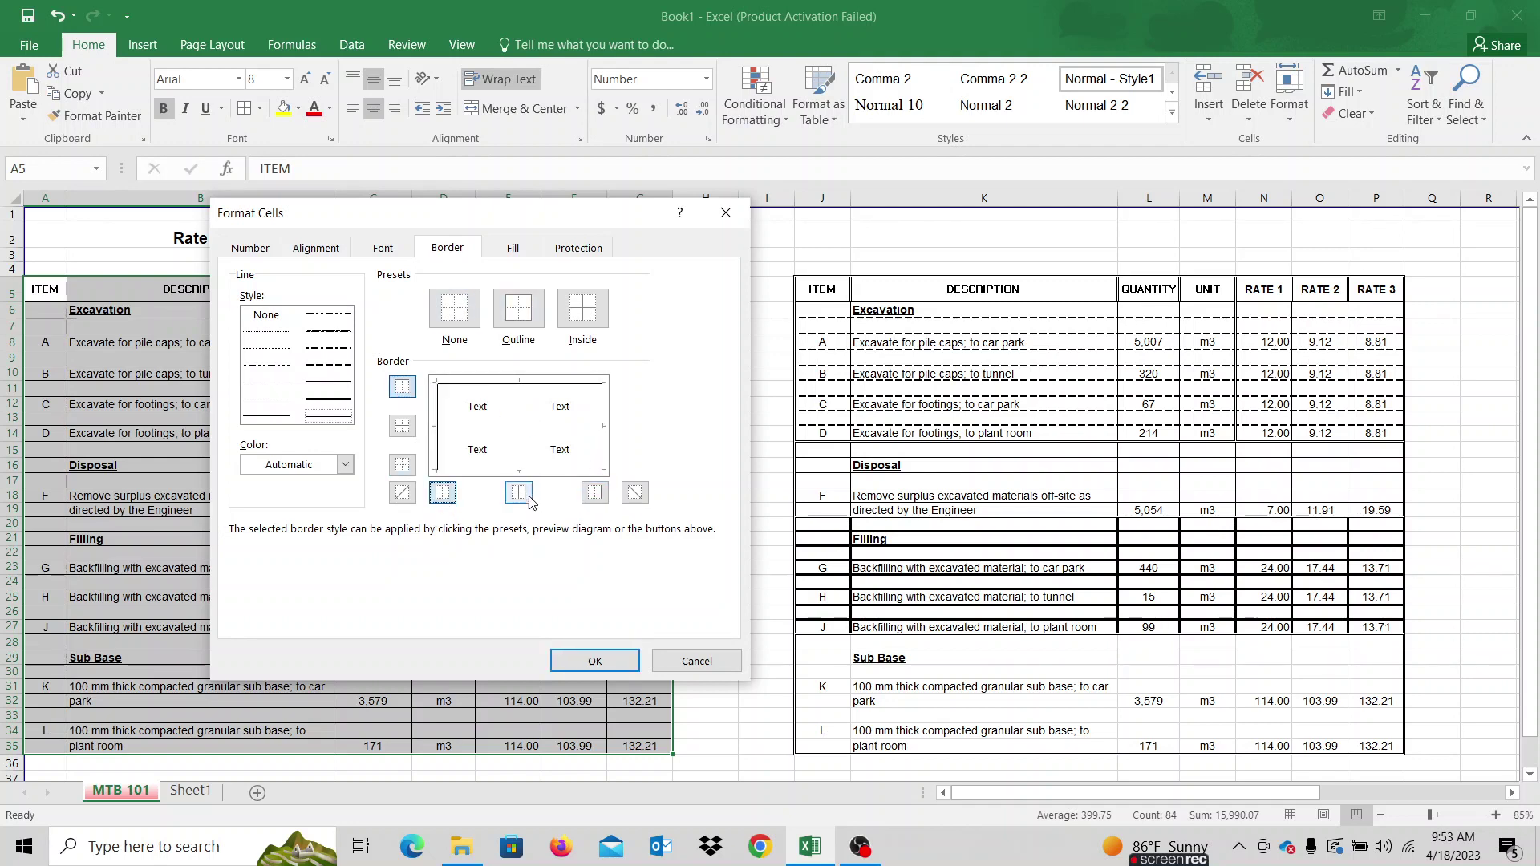
click(403, 465)
click(594, 492)
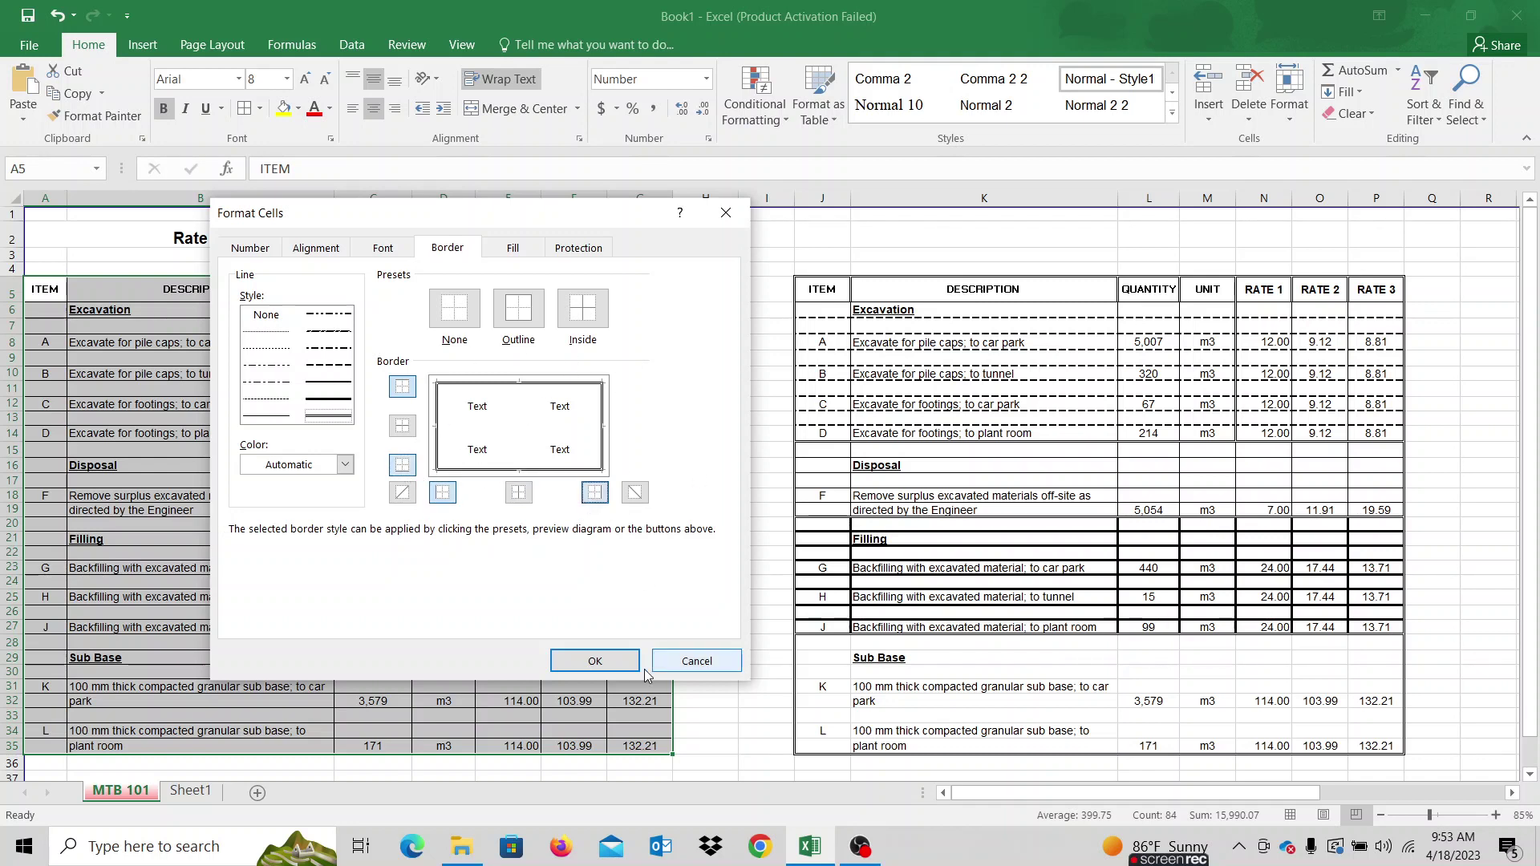
click(596, 662)
click(705, 482)
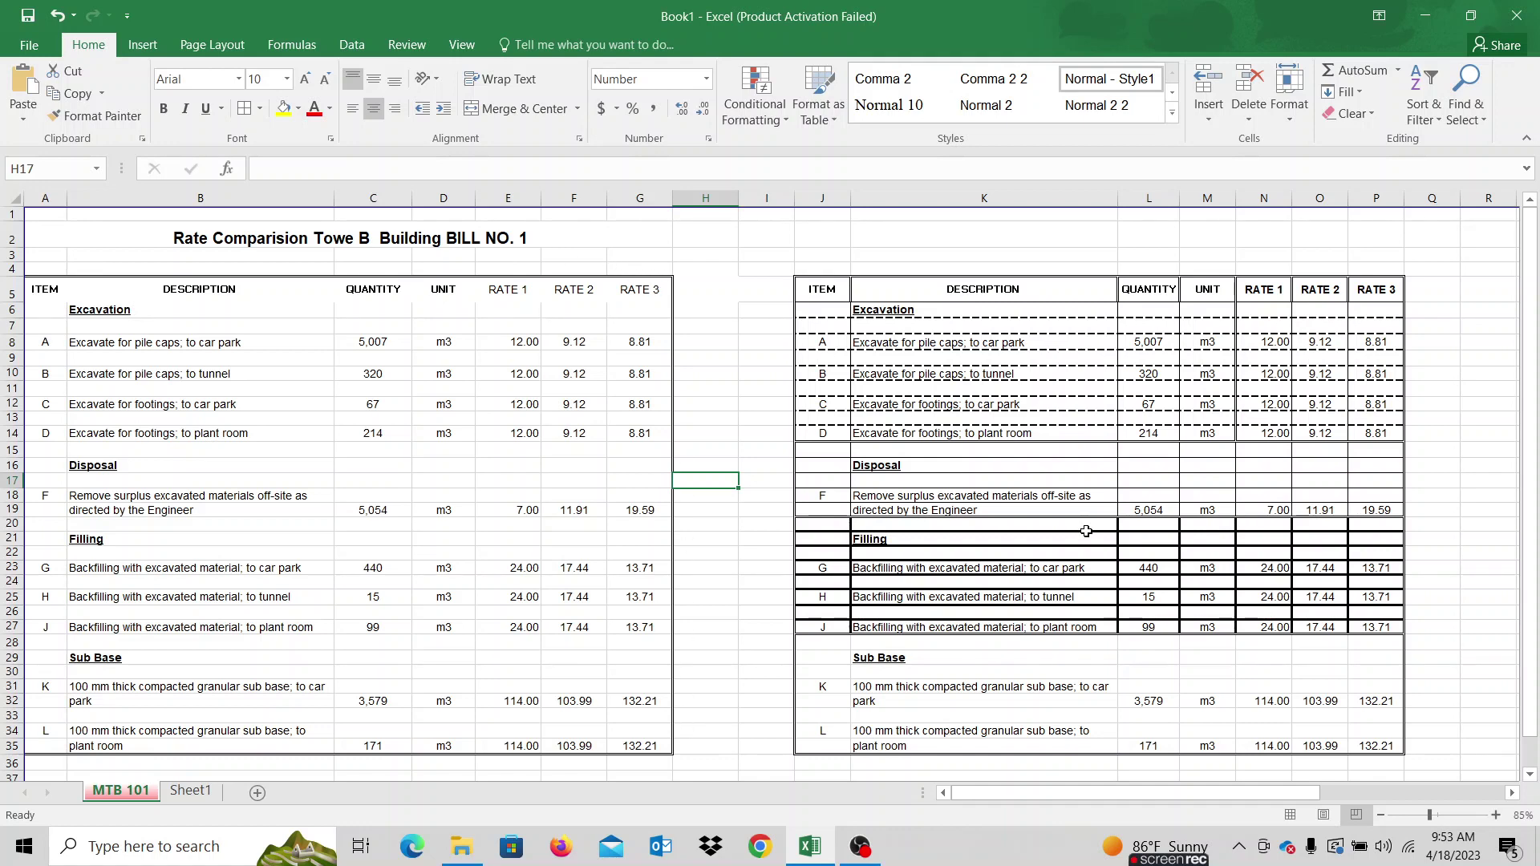
- Examine the right table's header row J5:P5 borders for comparison
click(1085, 526)
drag(803, 282, 1375, 293)
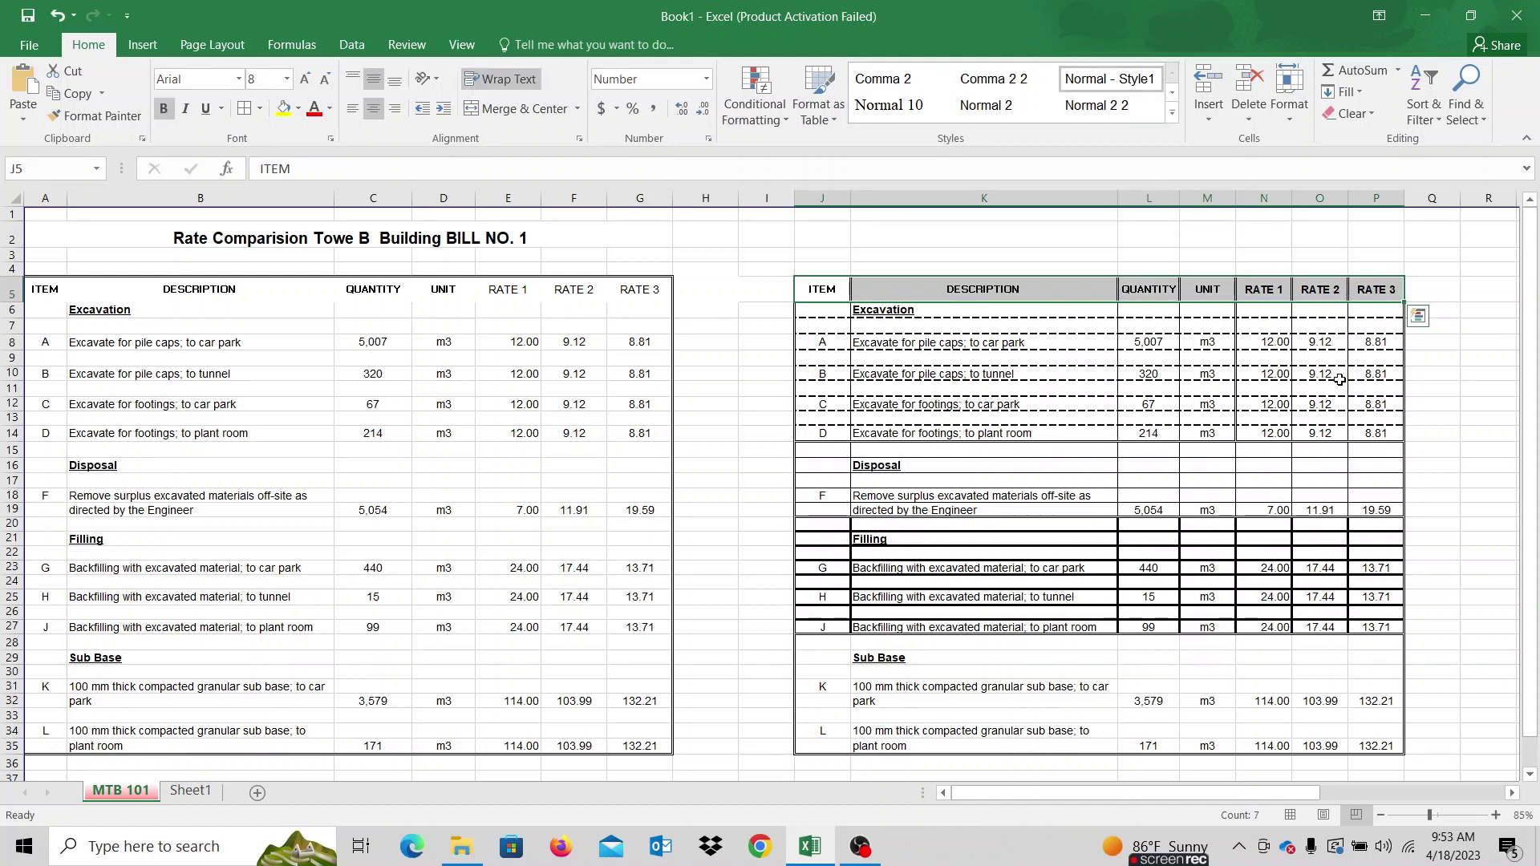
click(1303, 448)
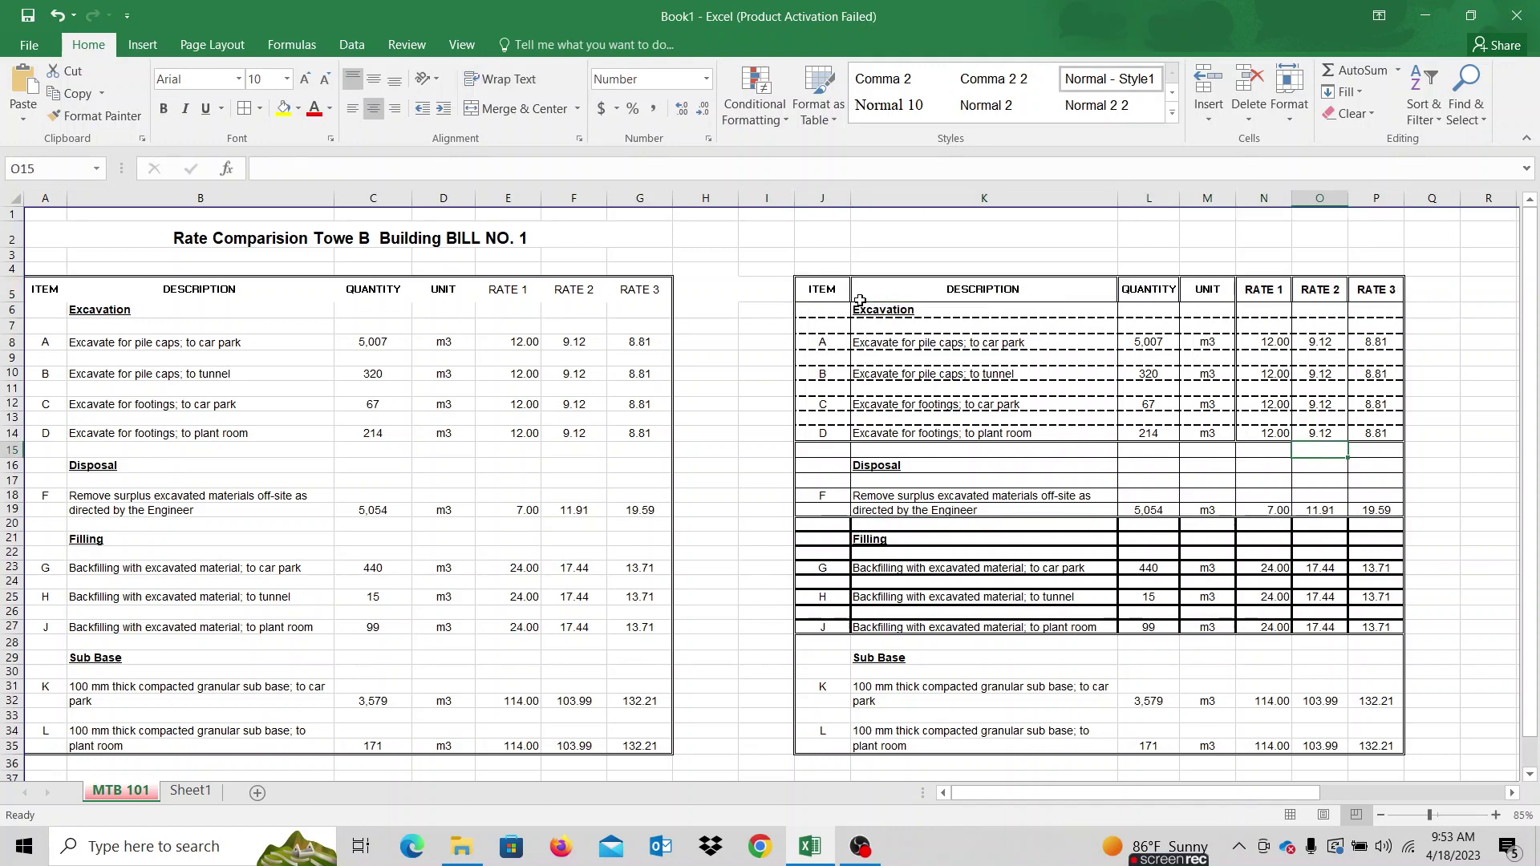
drag(847, 286, 1369, 315)
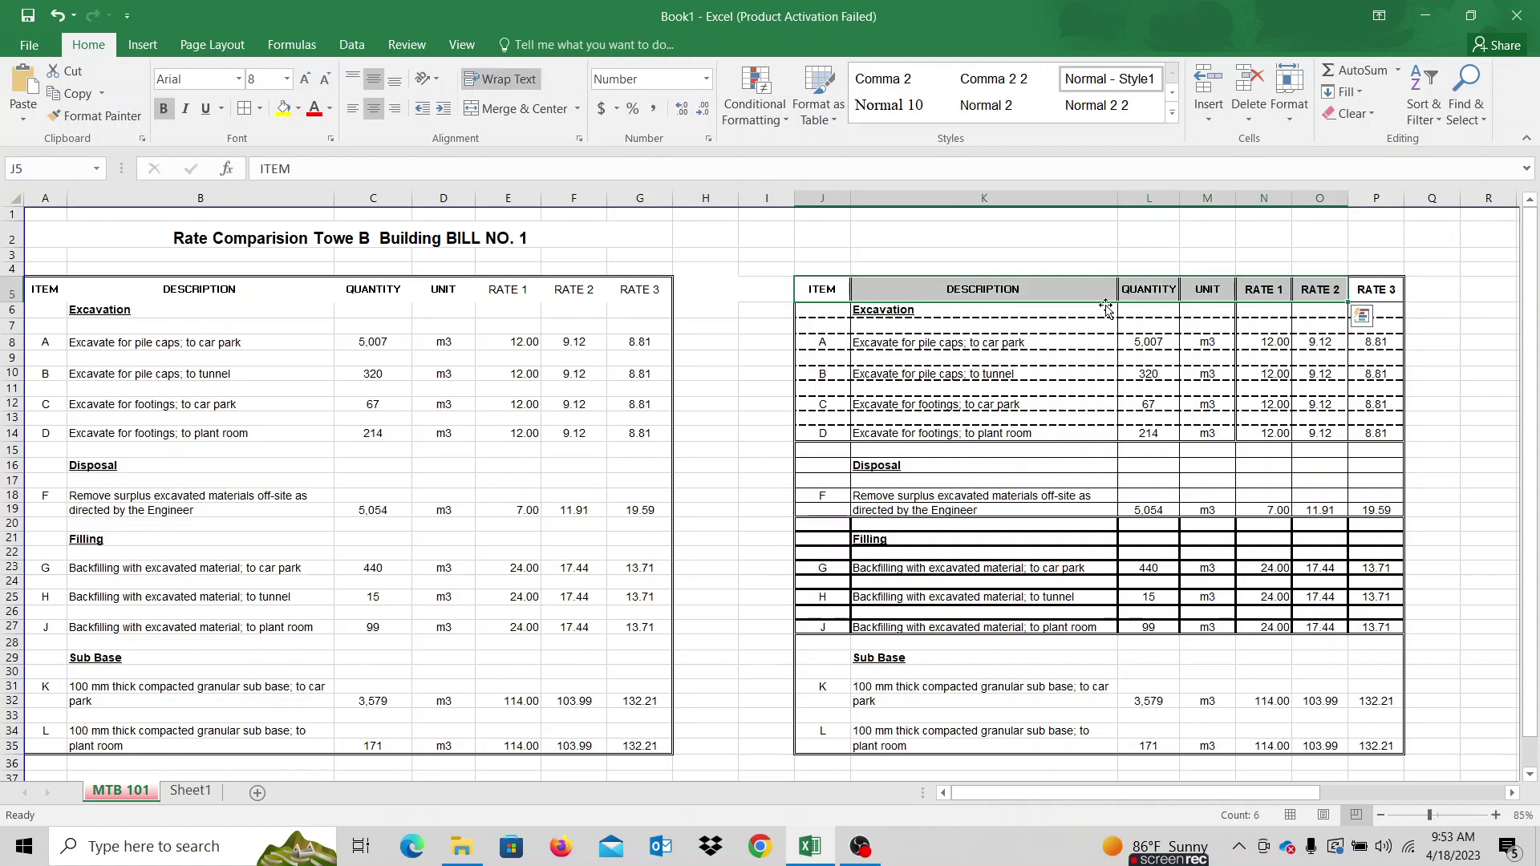
click(881, 313)
click(849, 290)
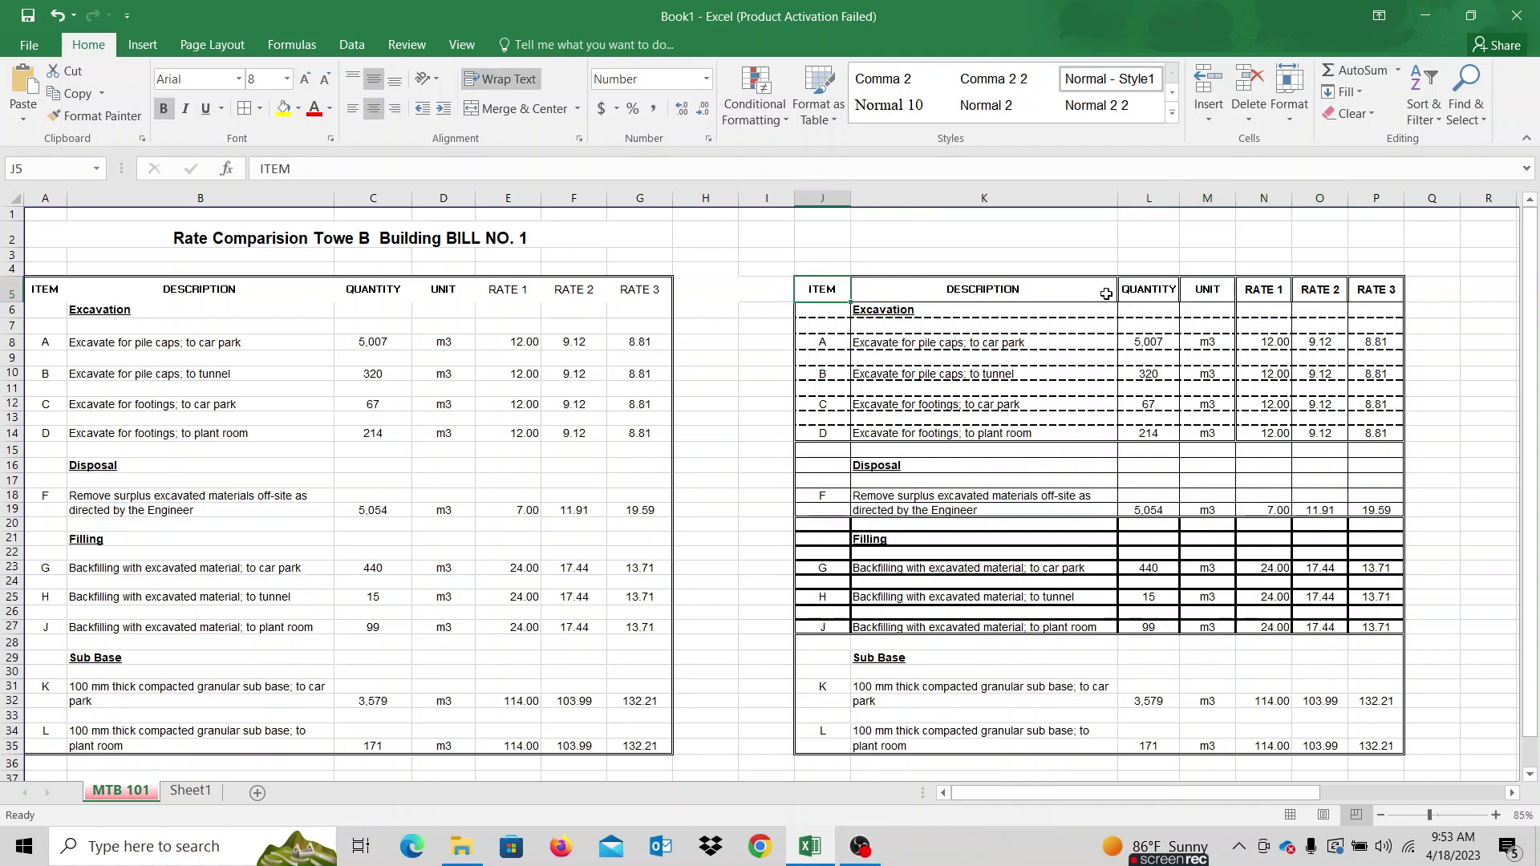
click(1107, 294)
click(1175, 294)
click(1204, 294)
click(1322, 293)
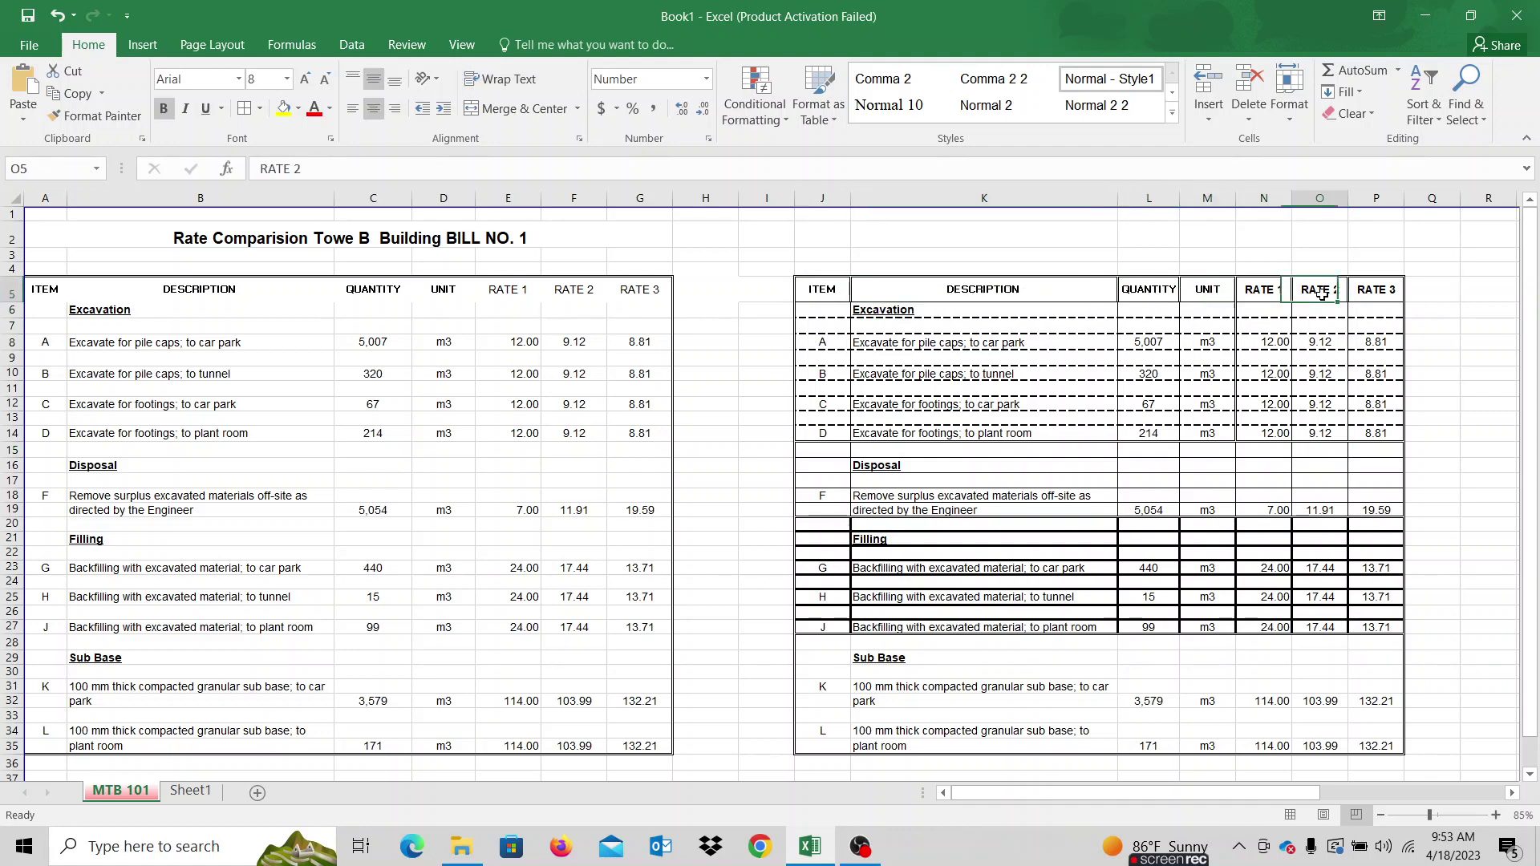
click(963, 433)
drag(44, 290, 645, 289)
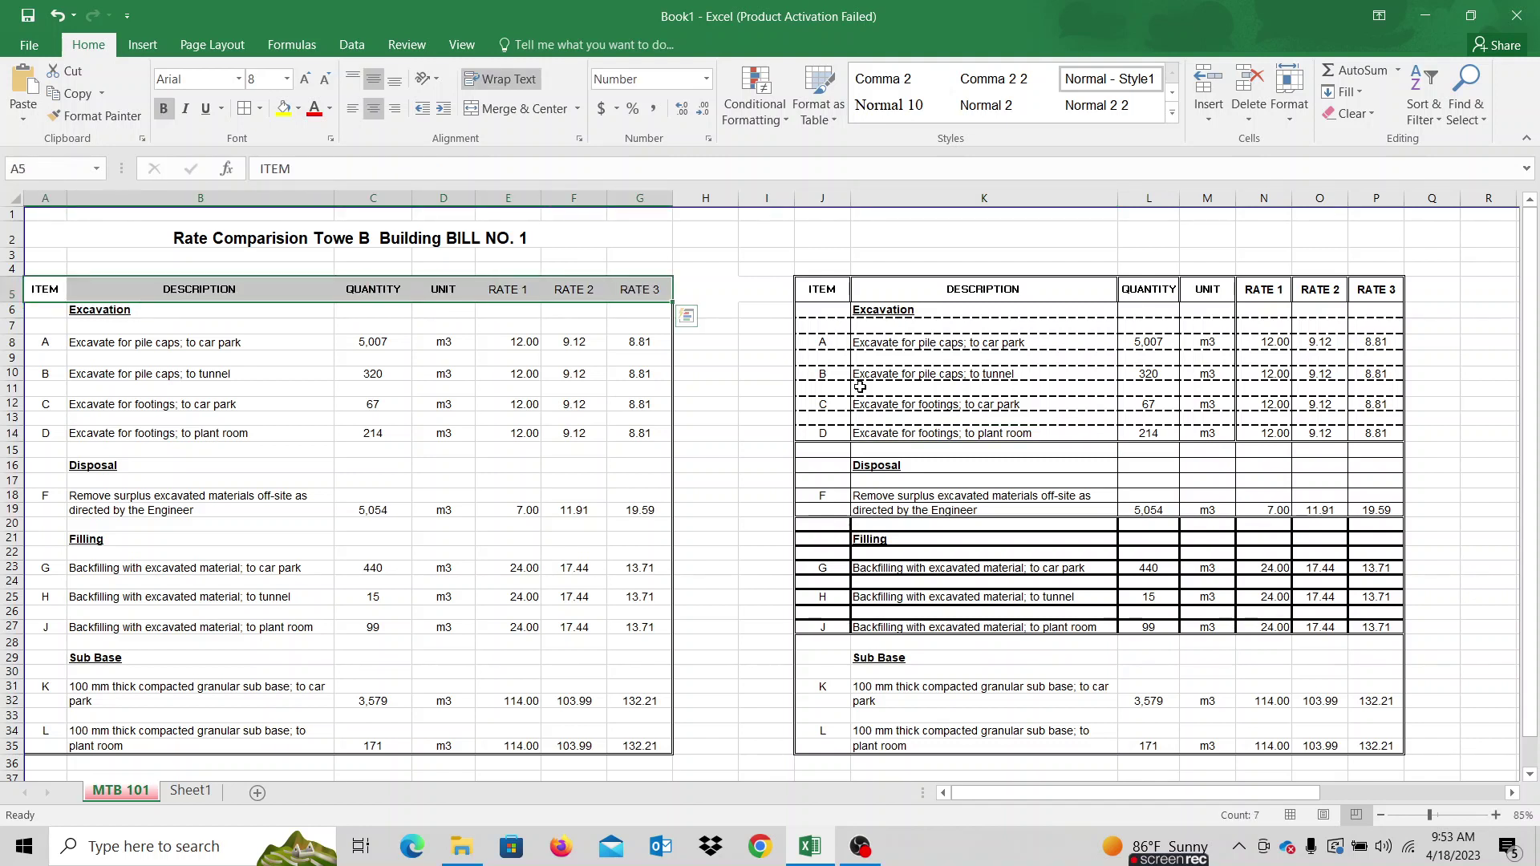
click(861, 388)
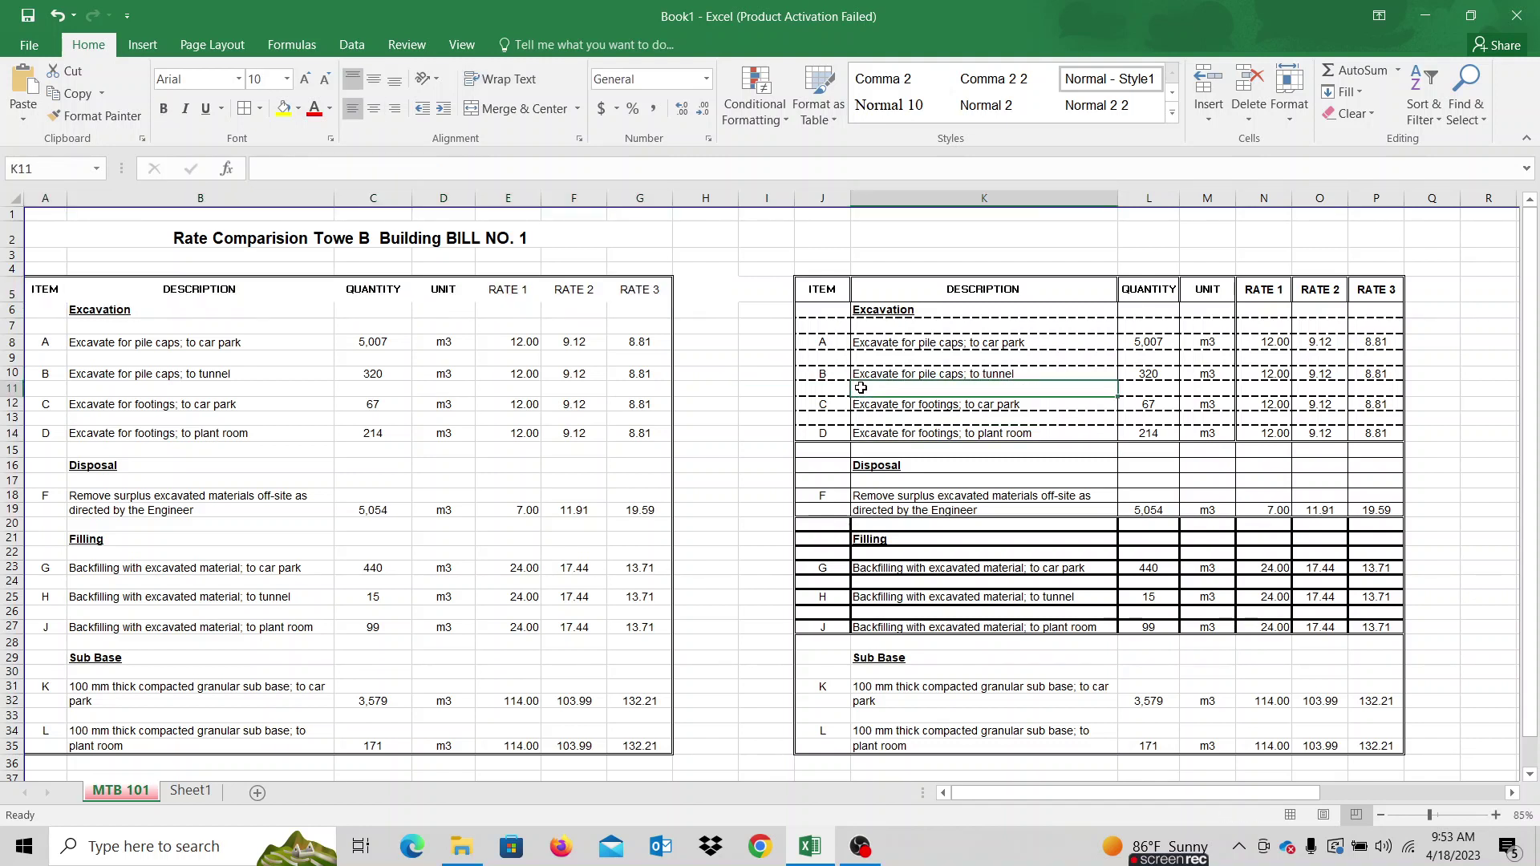
drag(821, 282, 1373, 294)
click(1250, 482)
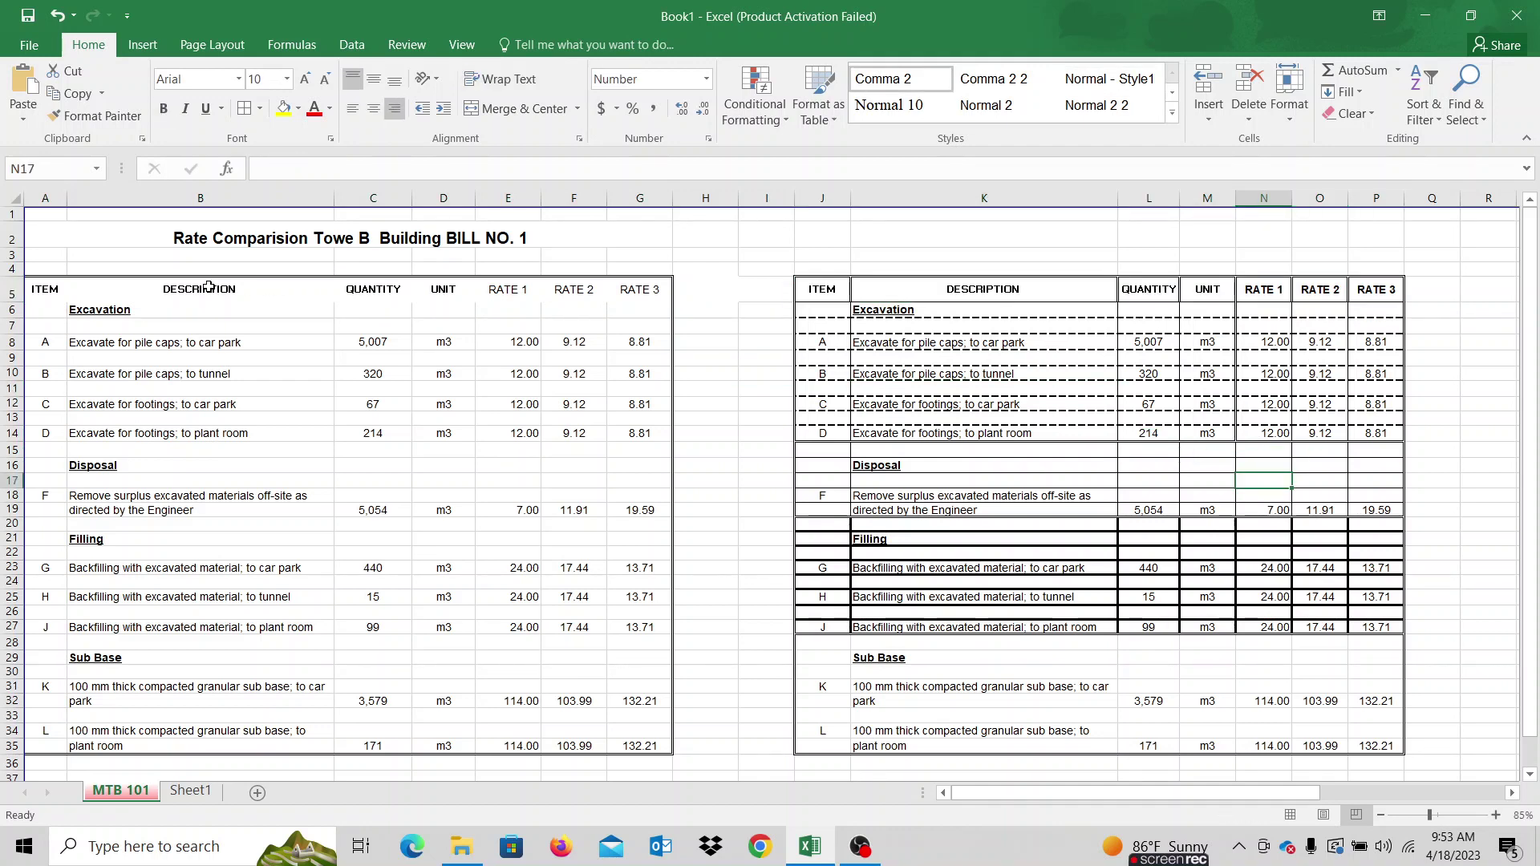
- Add inside vertical dividers to the header row A5:G5 via Format Cells > Border
drag(41, 291, 628, 289)
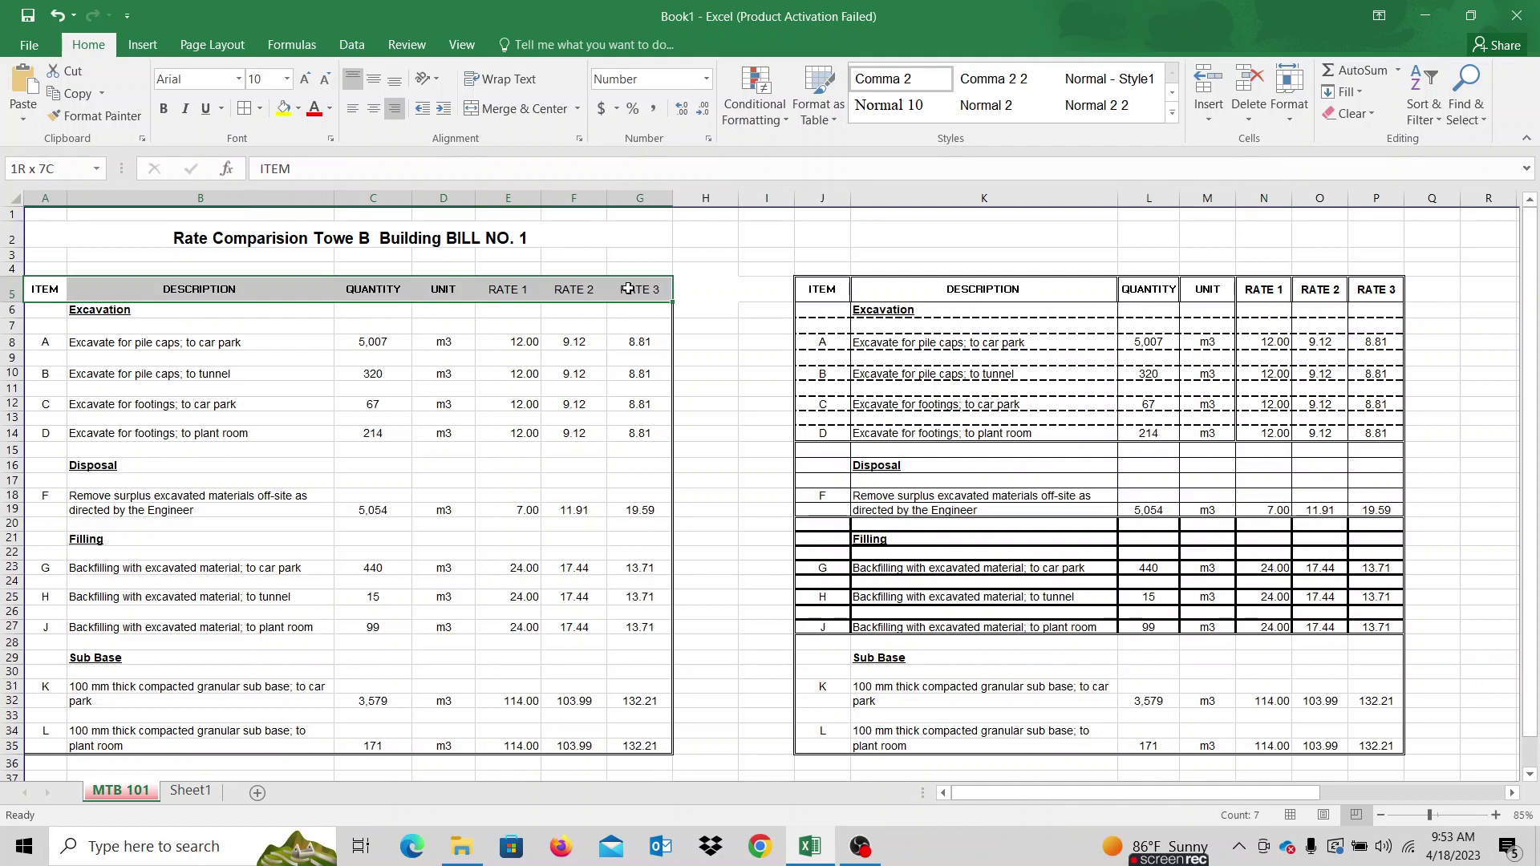
drag(628, 289, 629, 289)
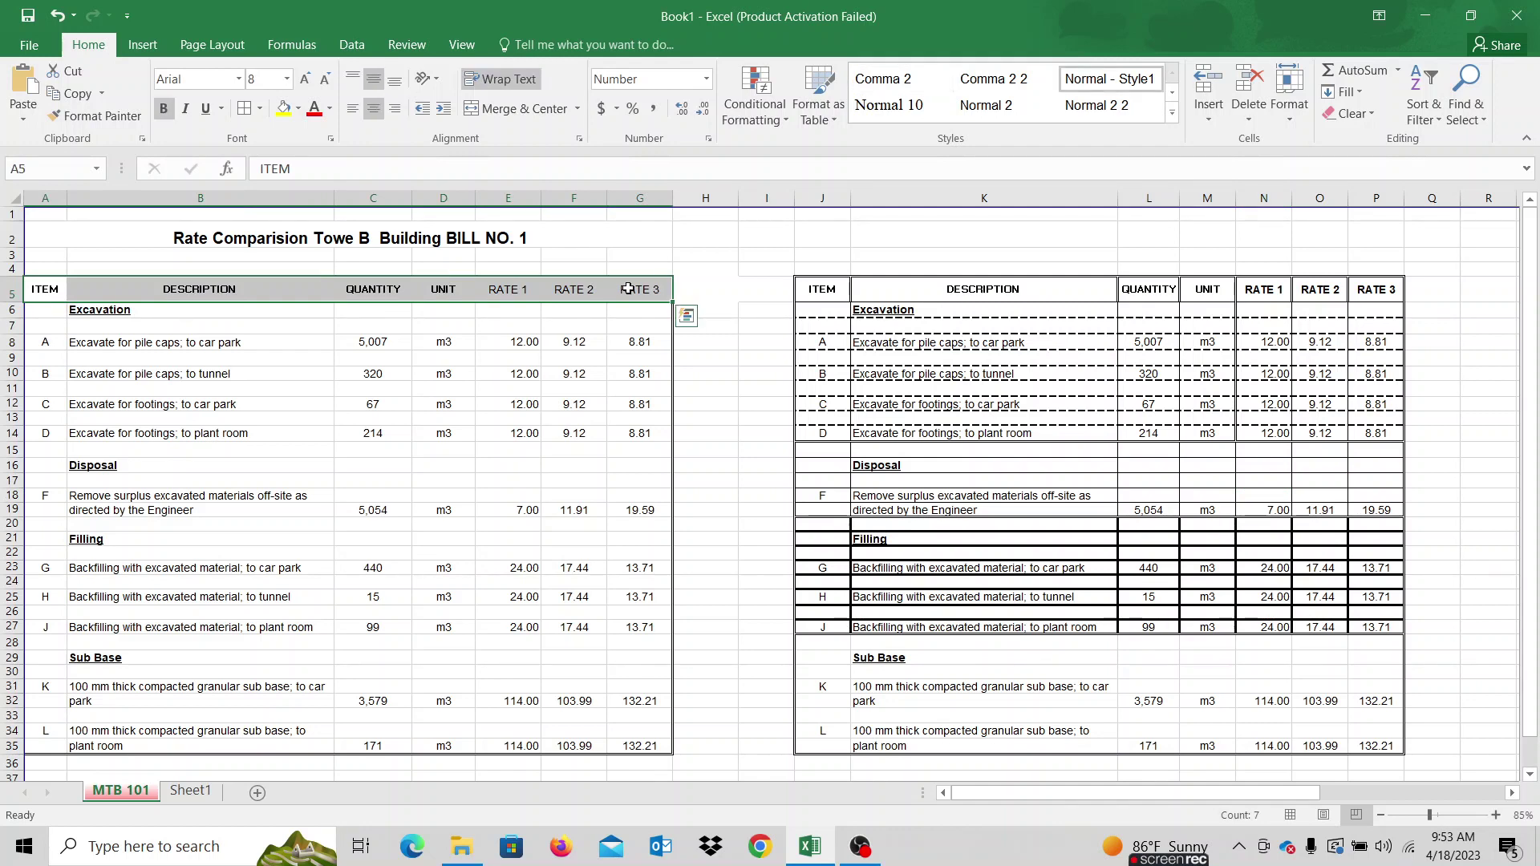
right_click(628, 288)
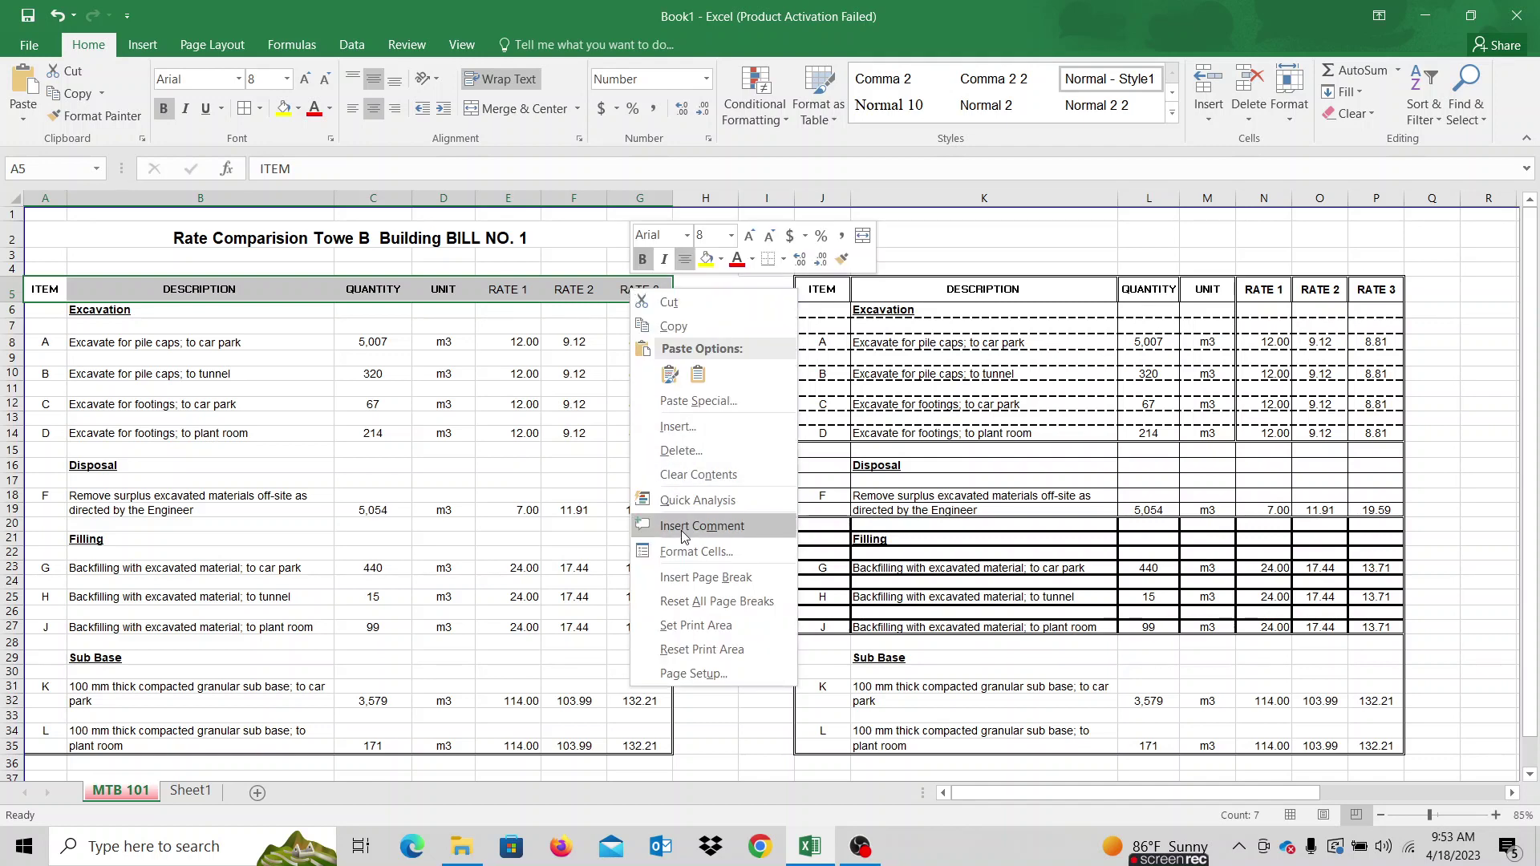
click(682, 552)
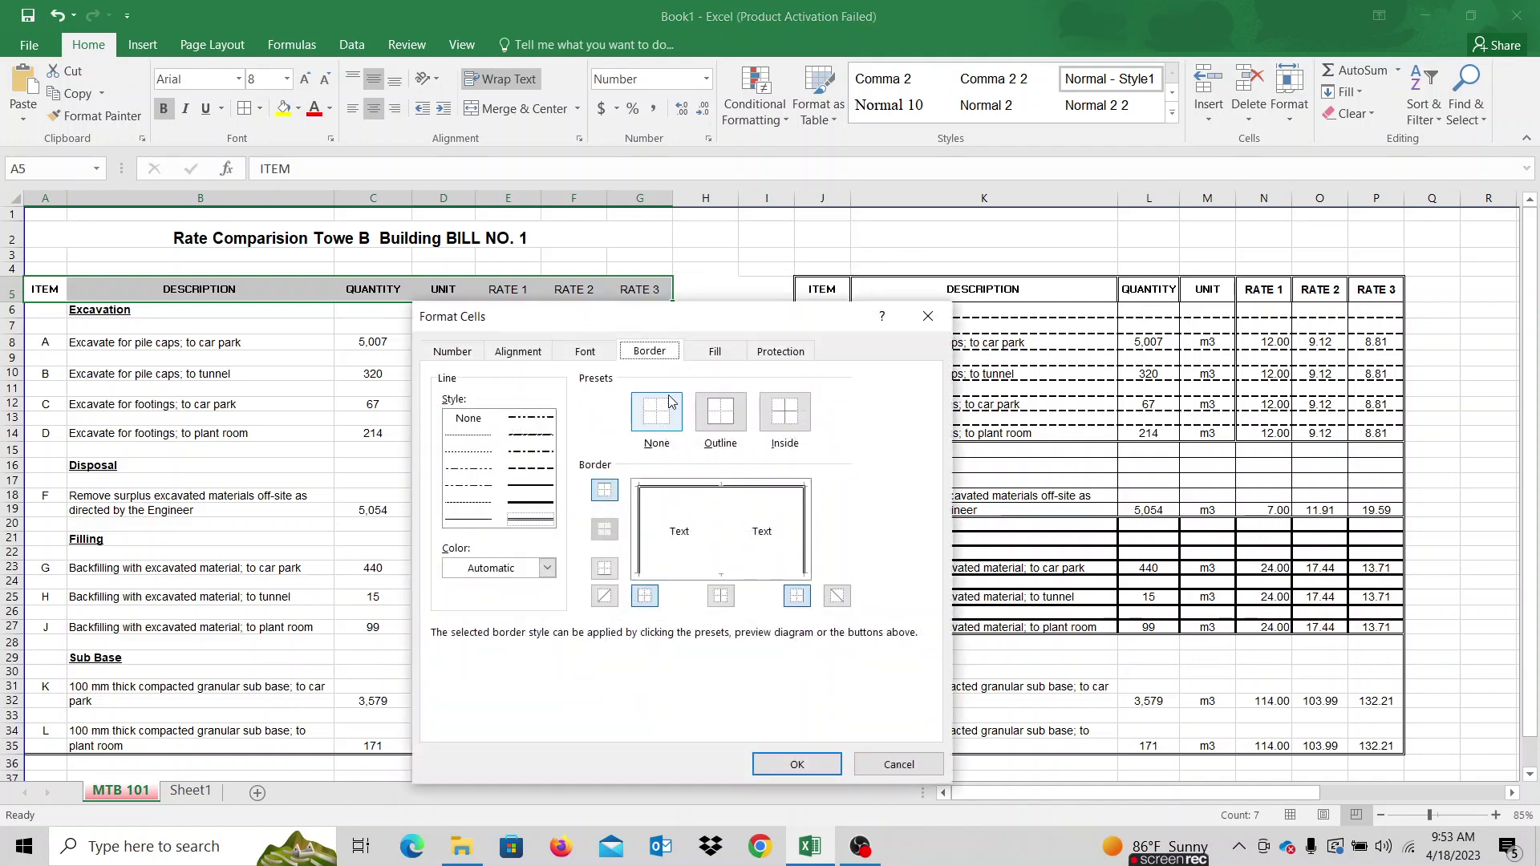
drag(699, 316, 430, 126)
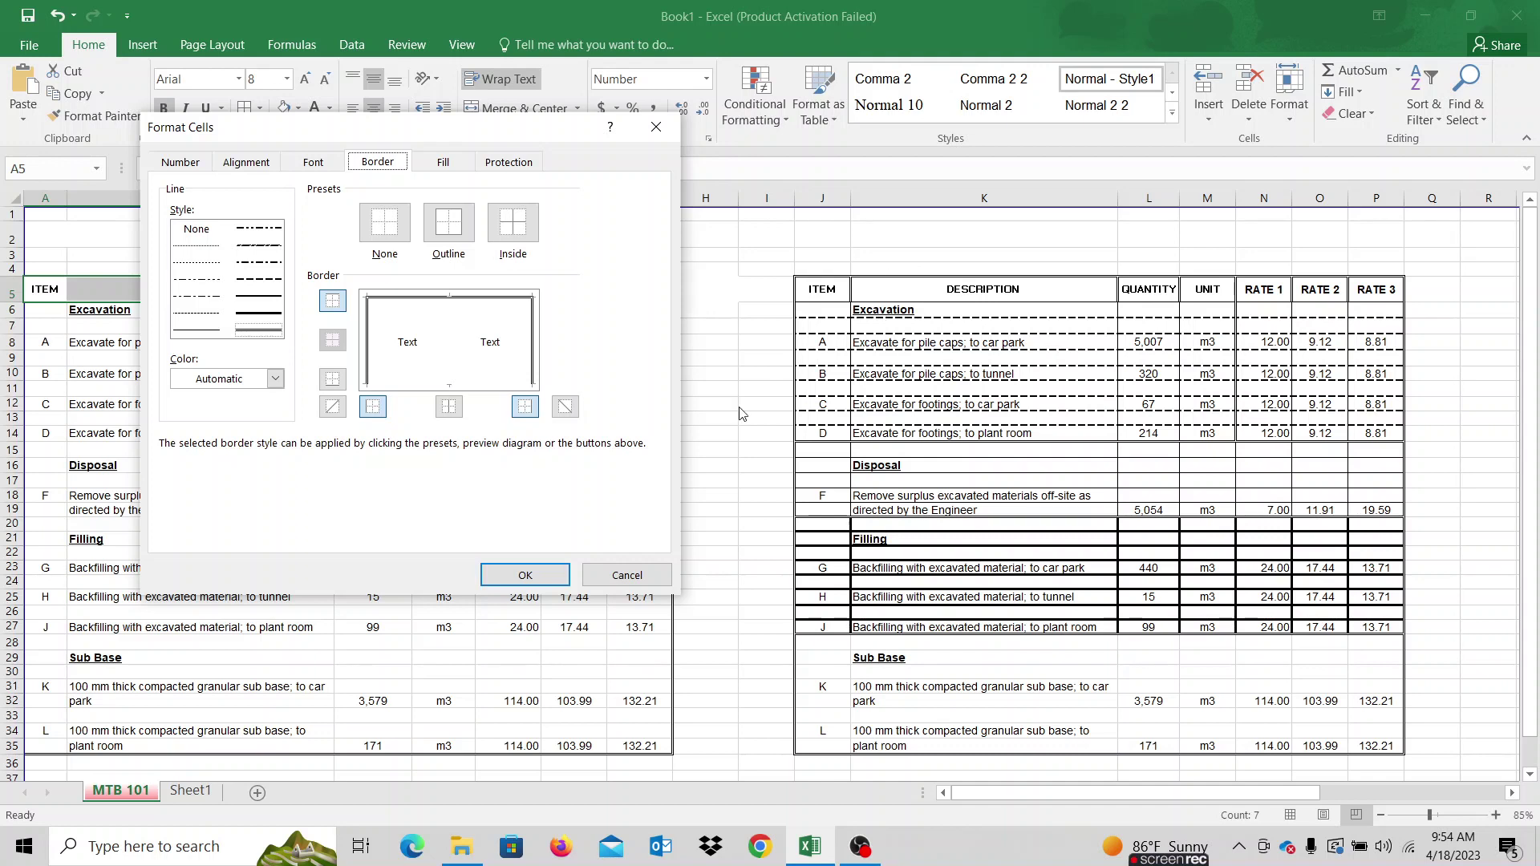
click(448, 410)
click(526, 575)
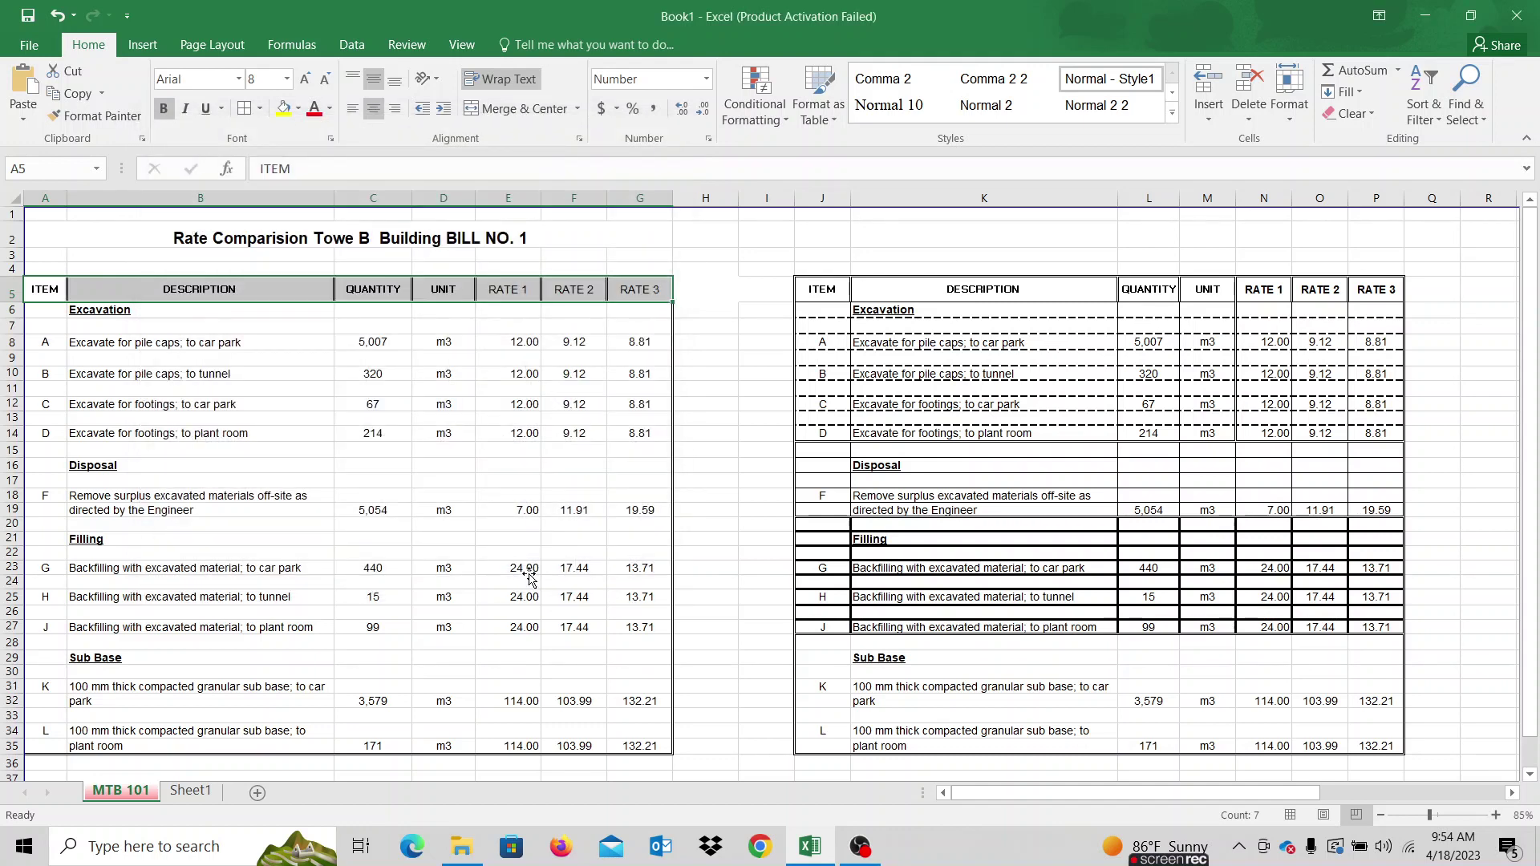
- Deselect the header row and inspect the right table's header borders, such as the ITEM header
click(530, 576)
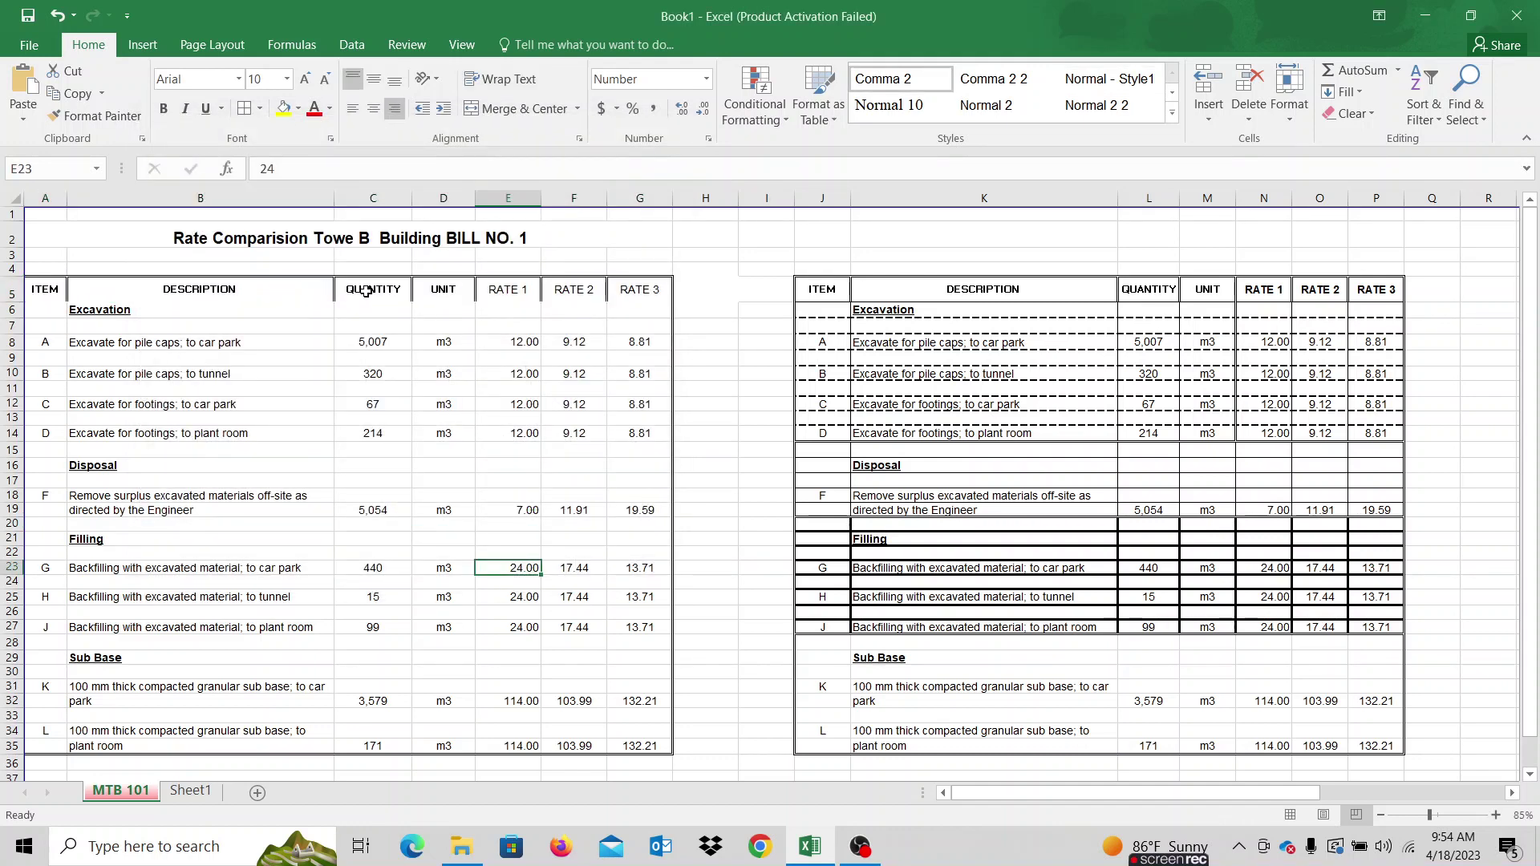
click(654, 309)
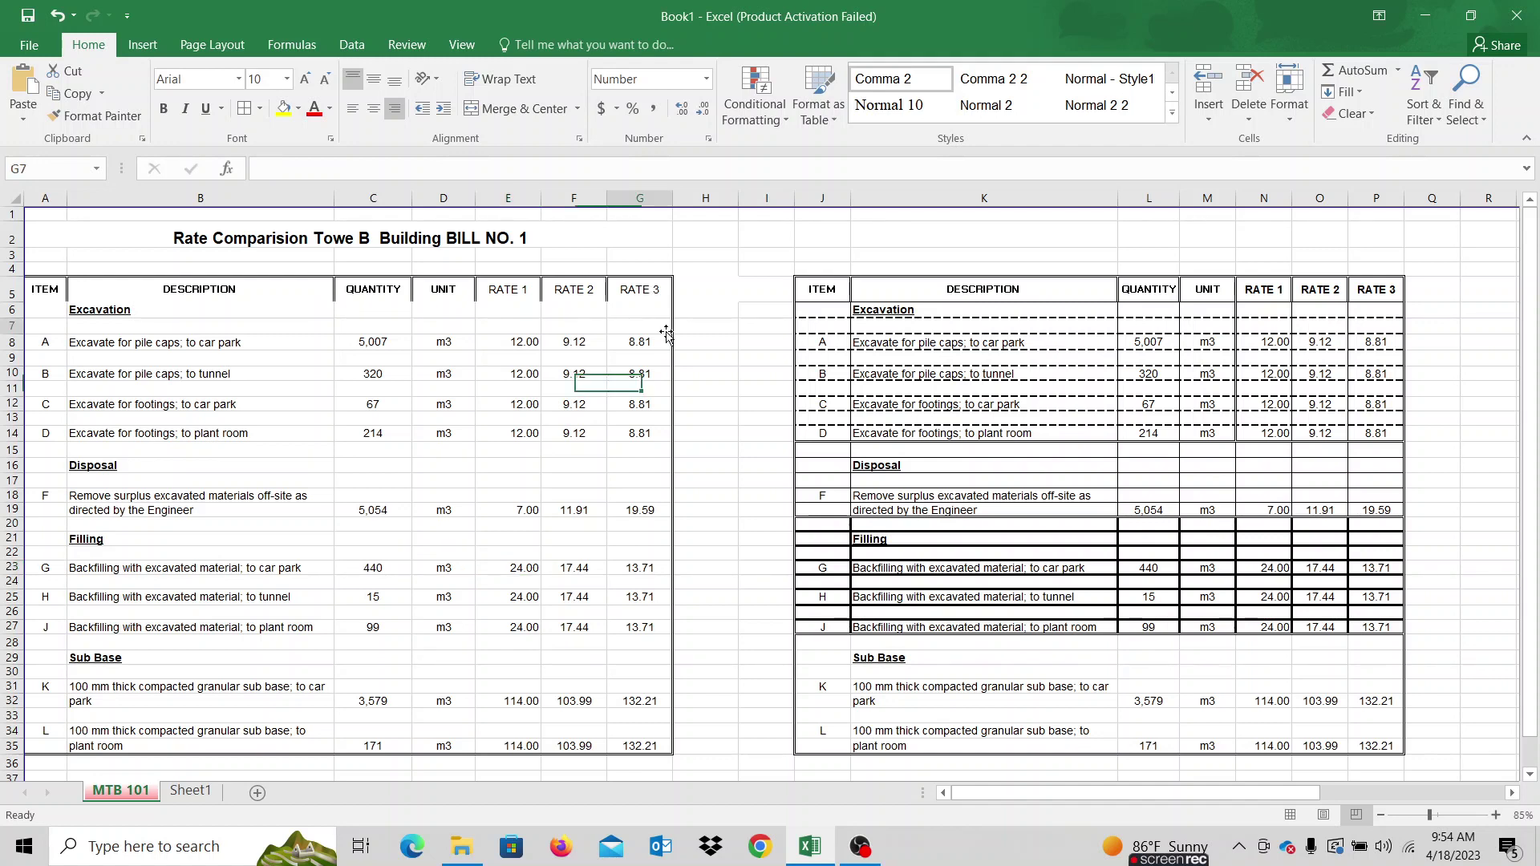
click(822, 324)
click(812, 299)
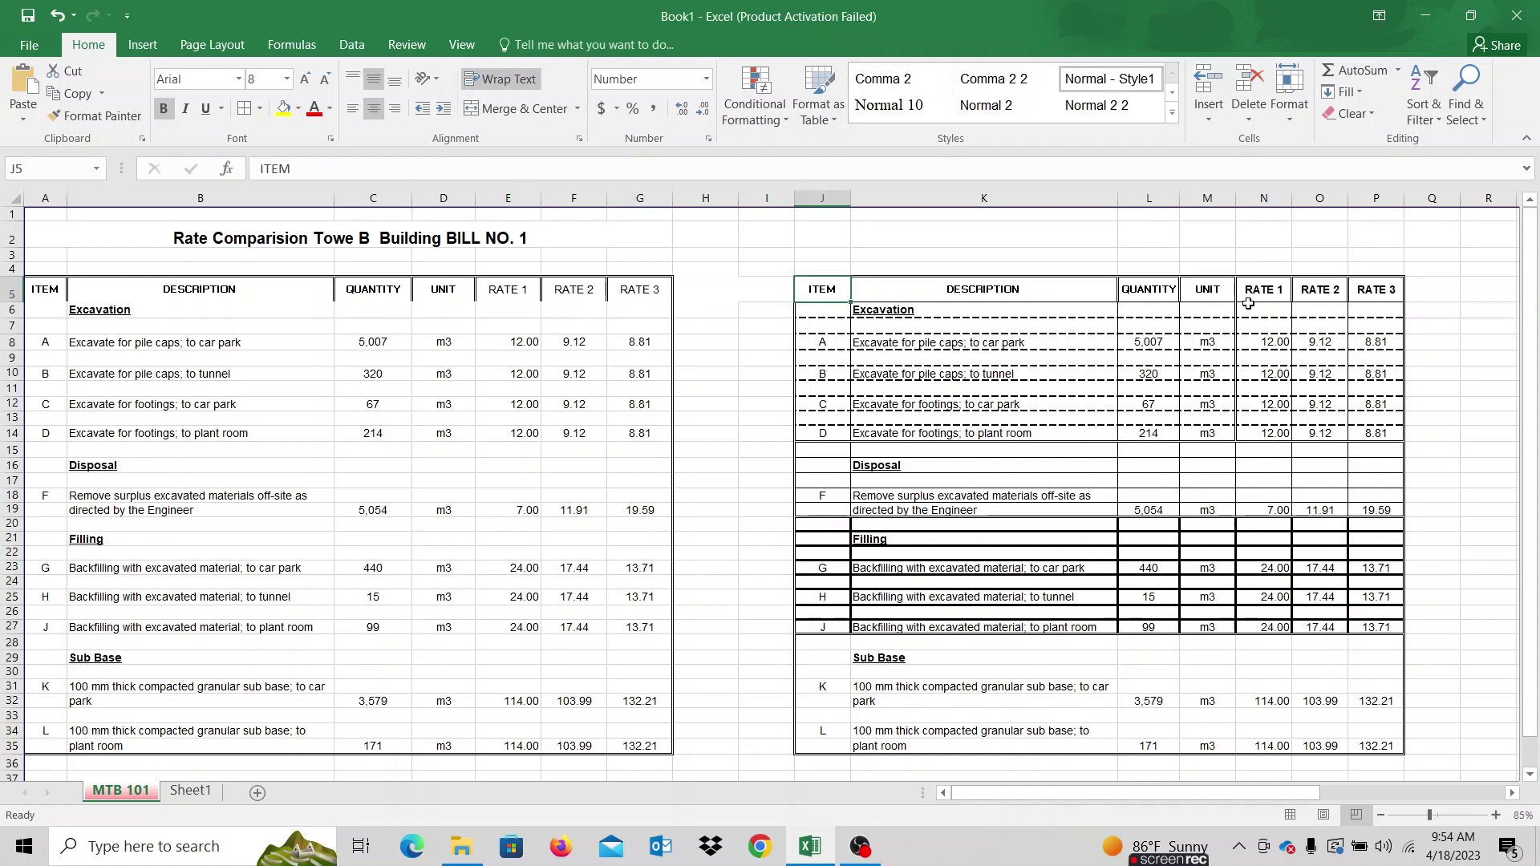
- Give the left header row A5:G5 a thin solid bottom border
click(722, 458)
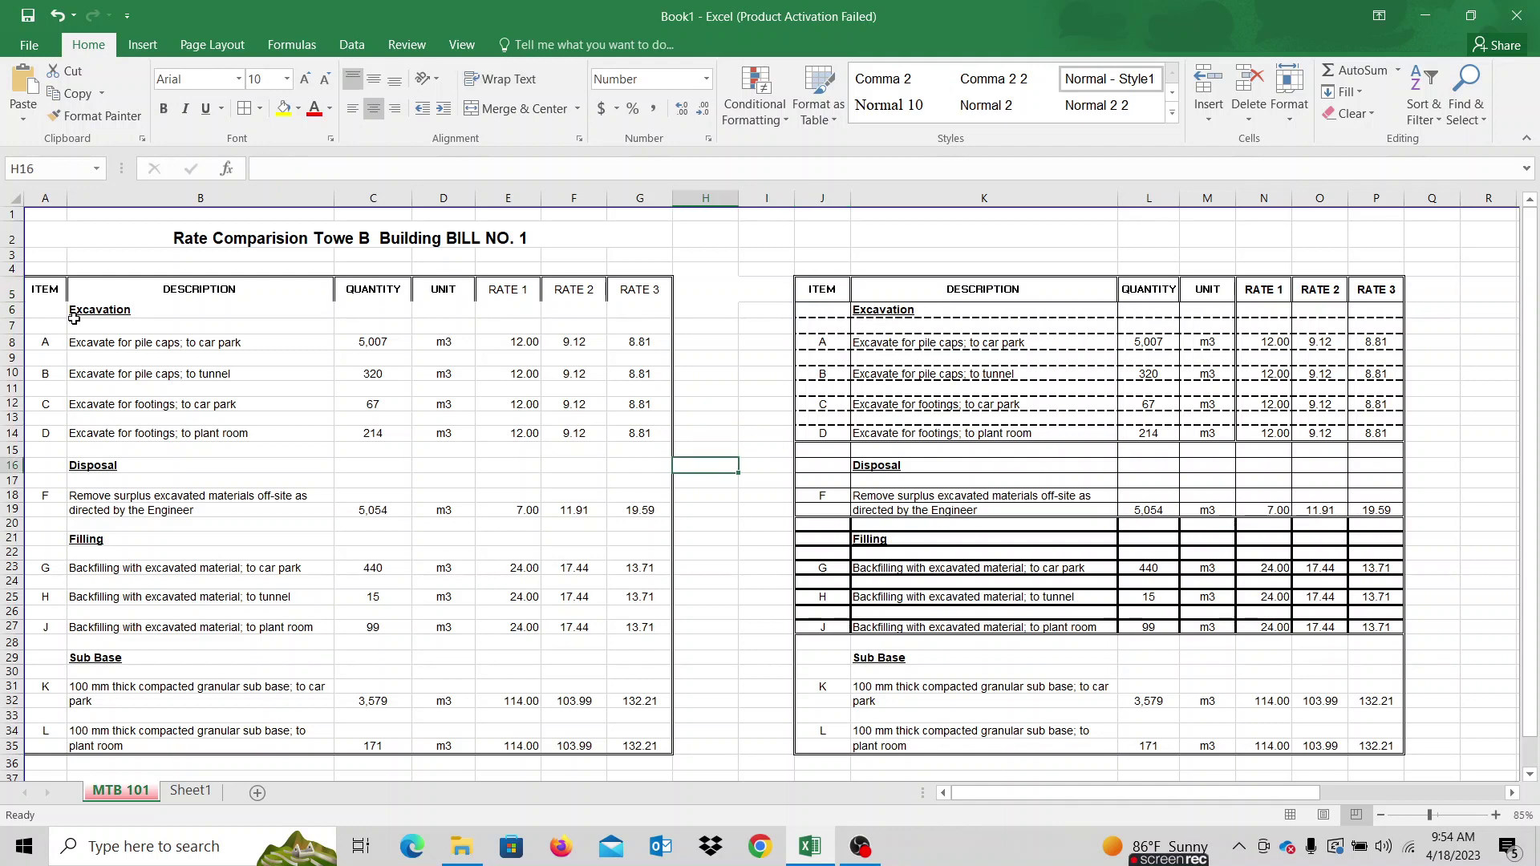
drag(36, 290, 636, 289)
right_click(632, 289)
click(658, 551)
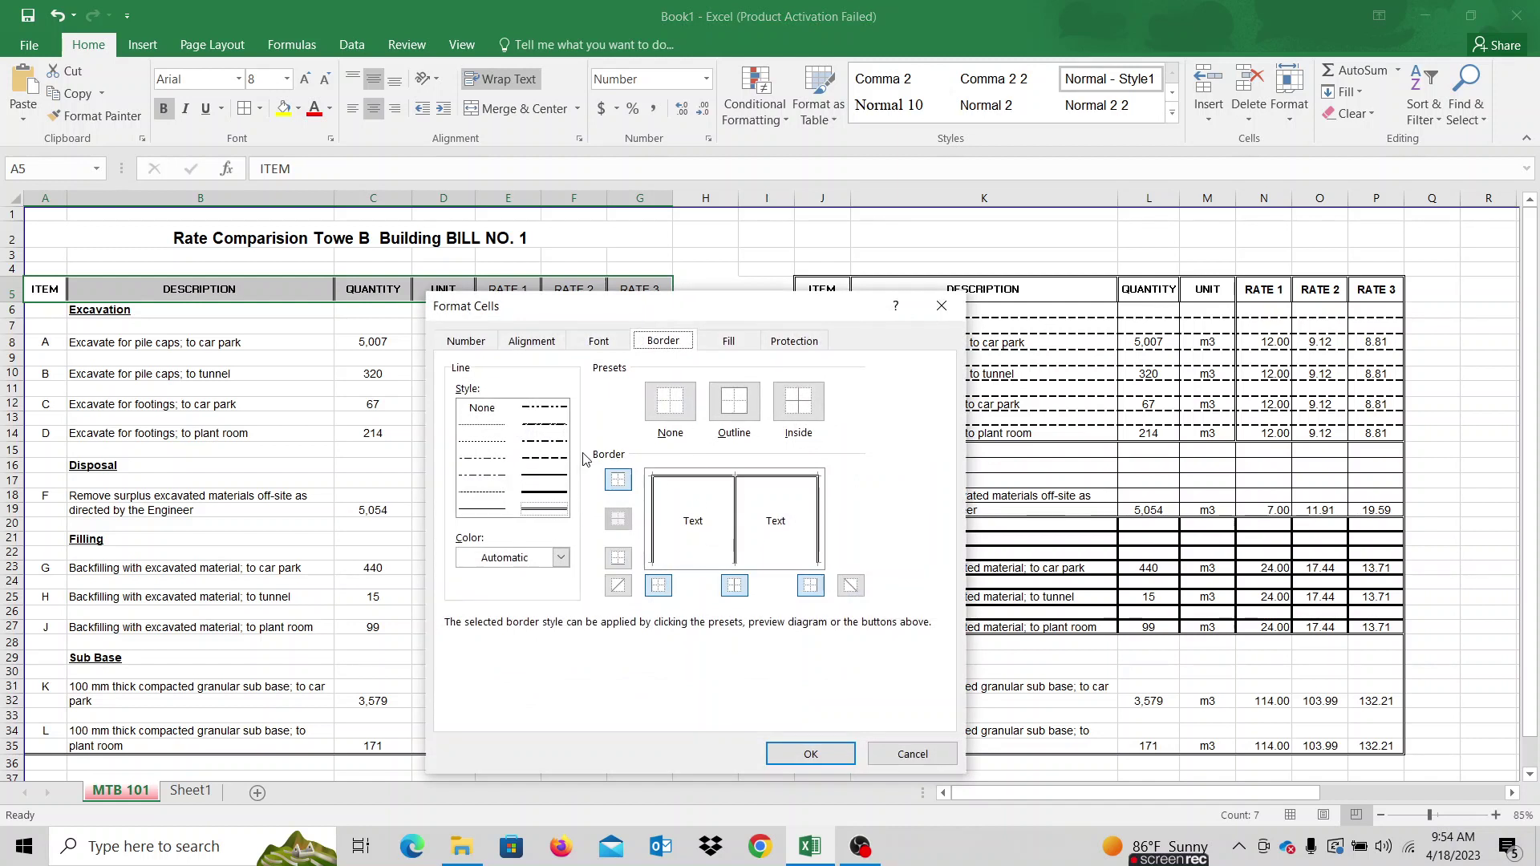
click(543, 511)
click(495, 510)
click(618, 560)
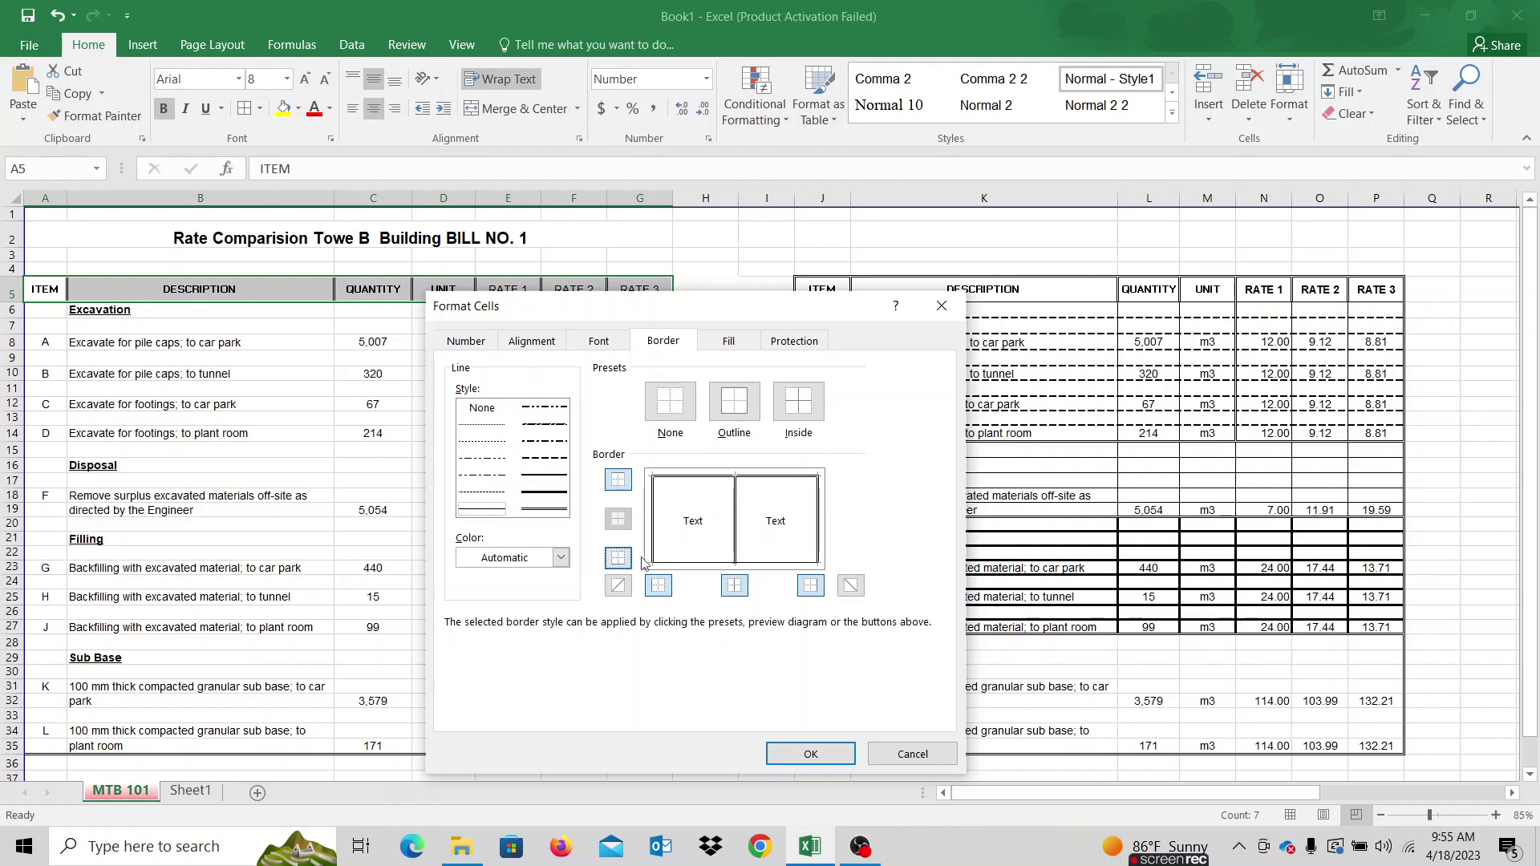
click(811, 755)
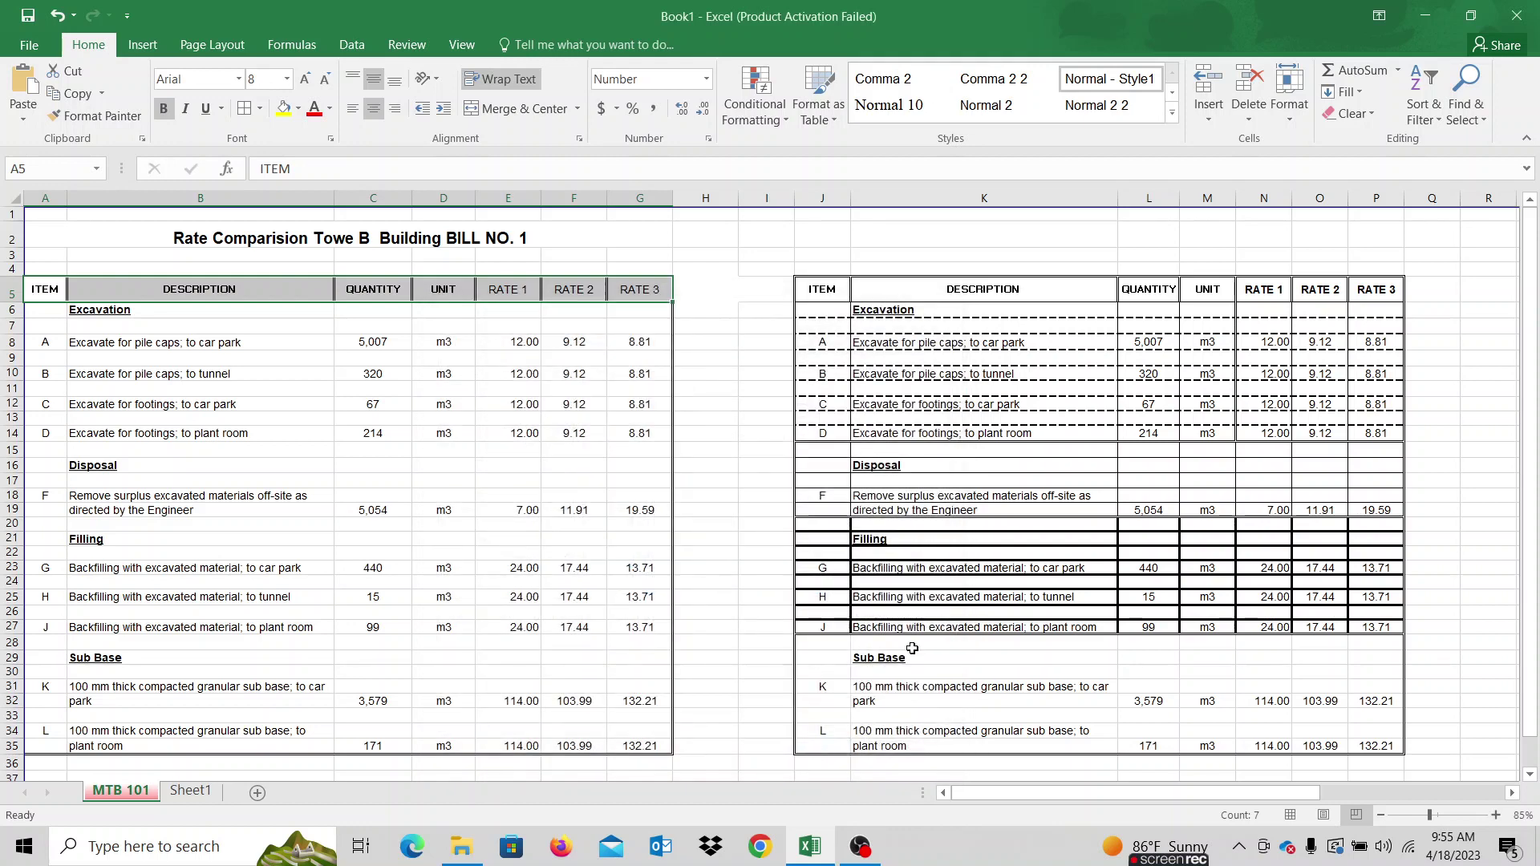
click(468, 516)
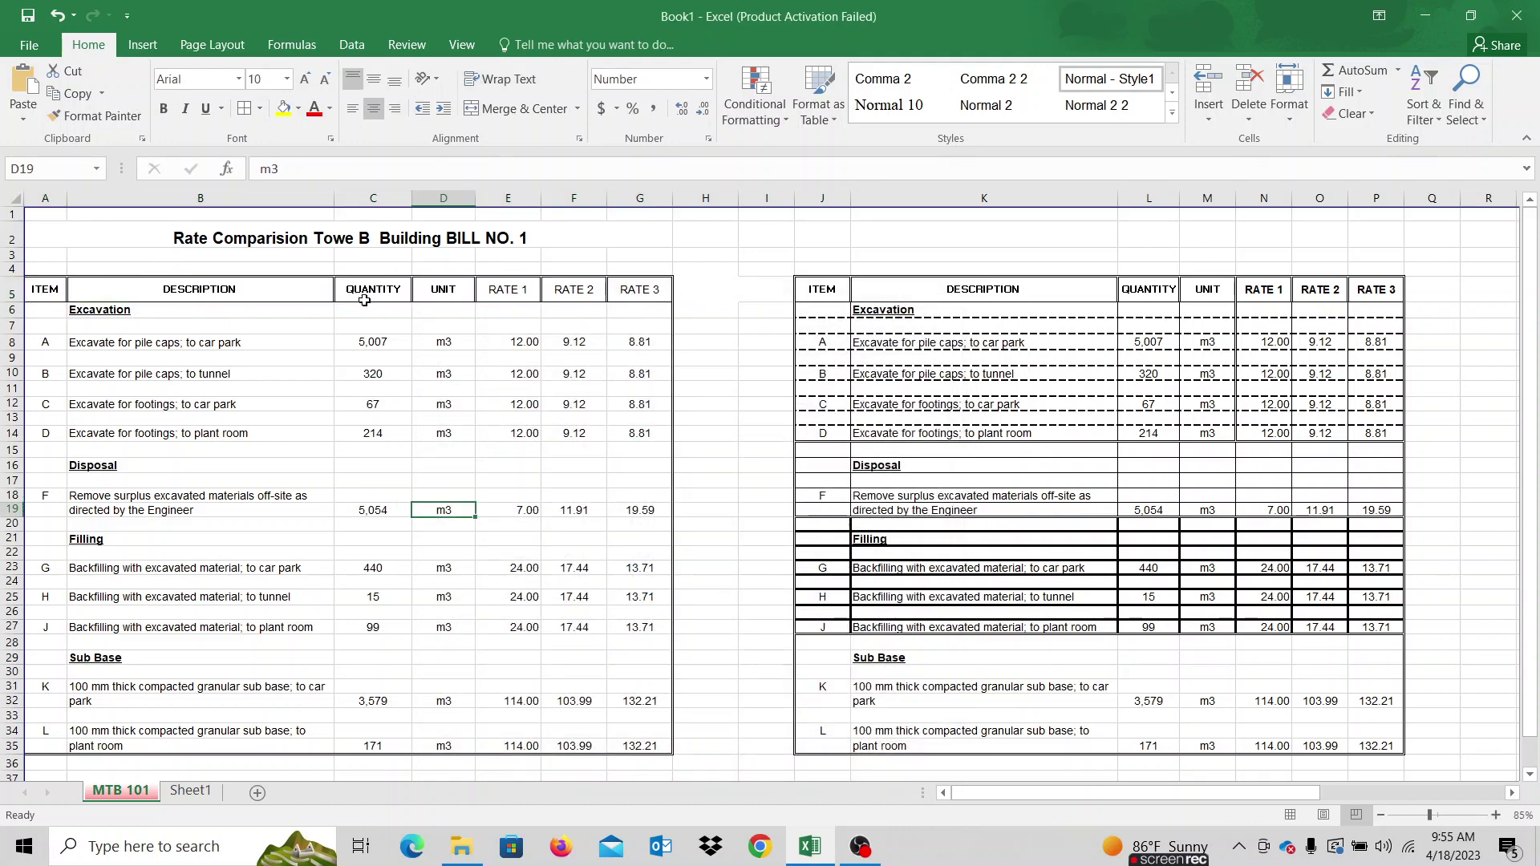
- Compare the right and left tables' header rows
drag(838, 287, 1356, 286)
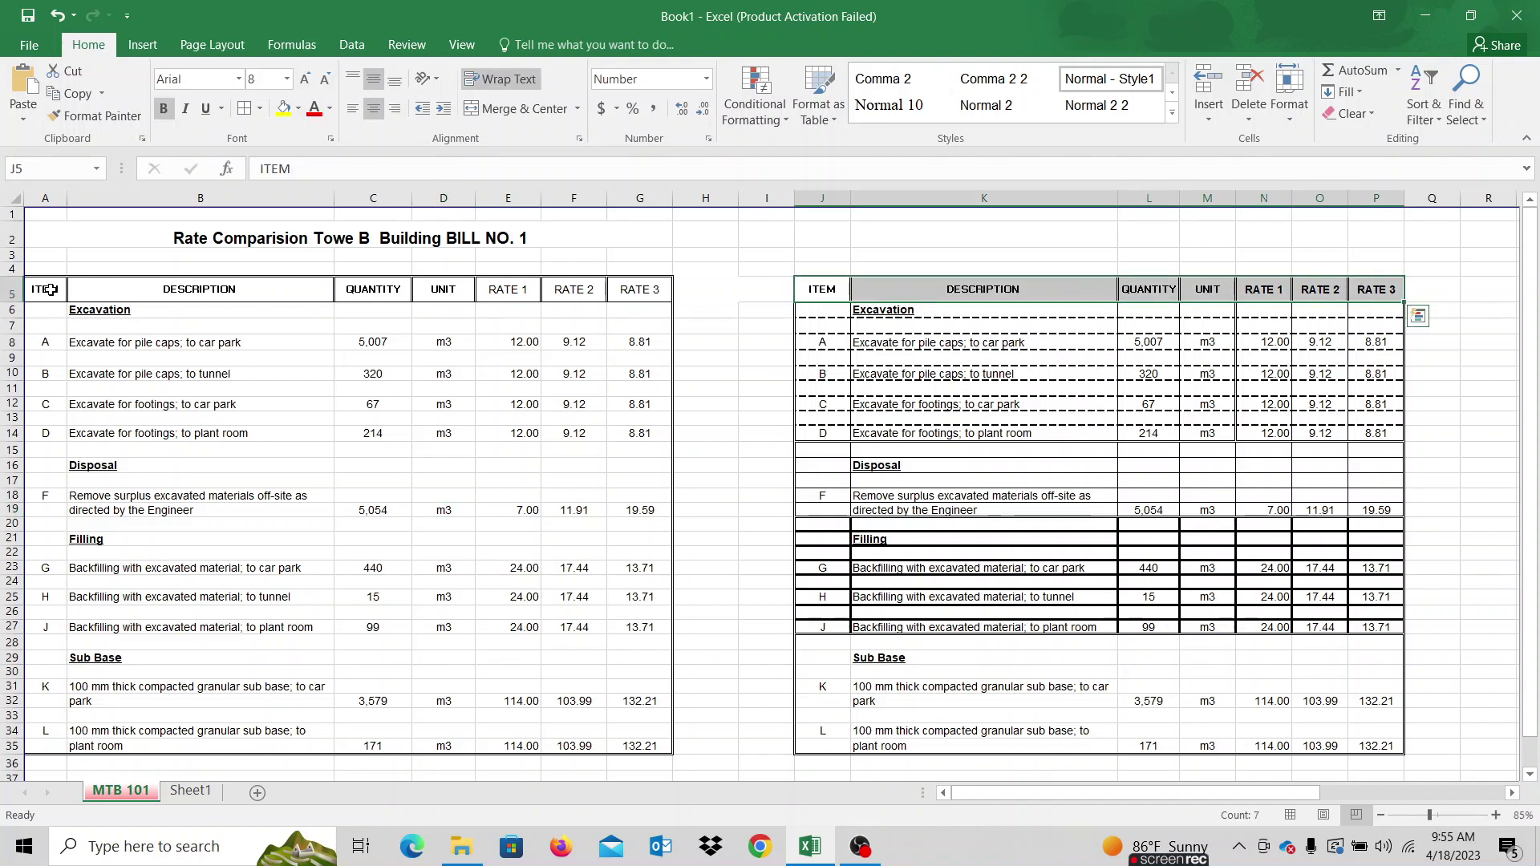
drag(48, 290, 646, 295)
click(654, 388)
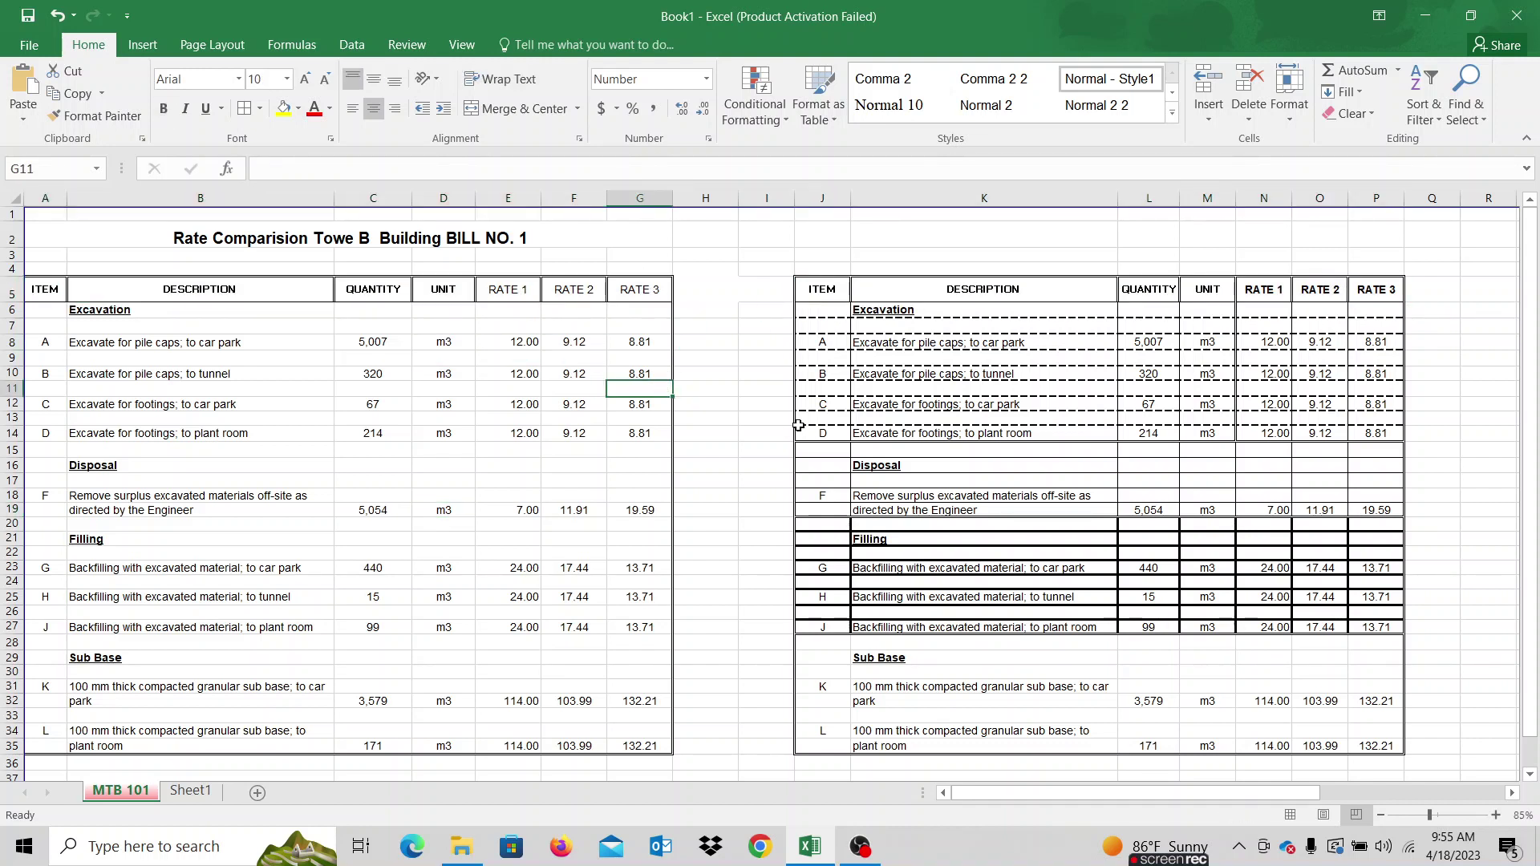
click(760, 434)
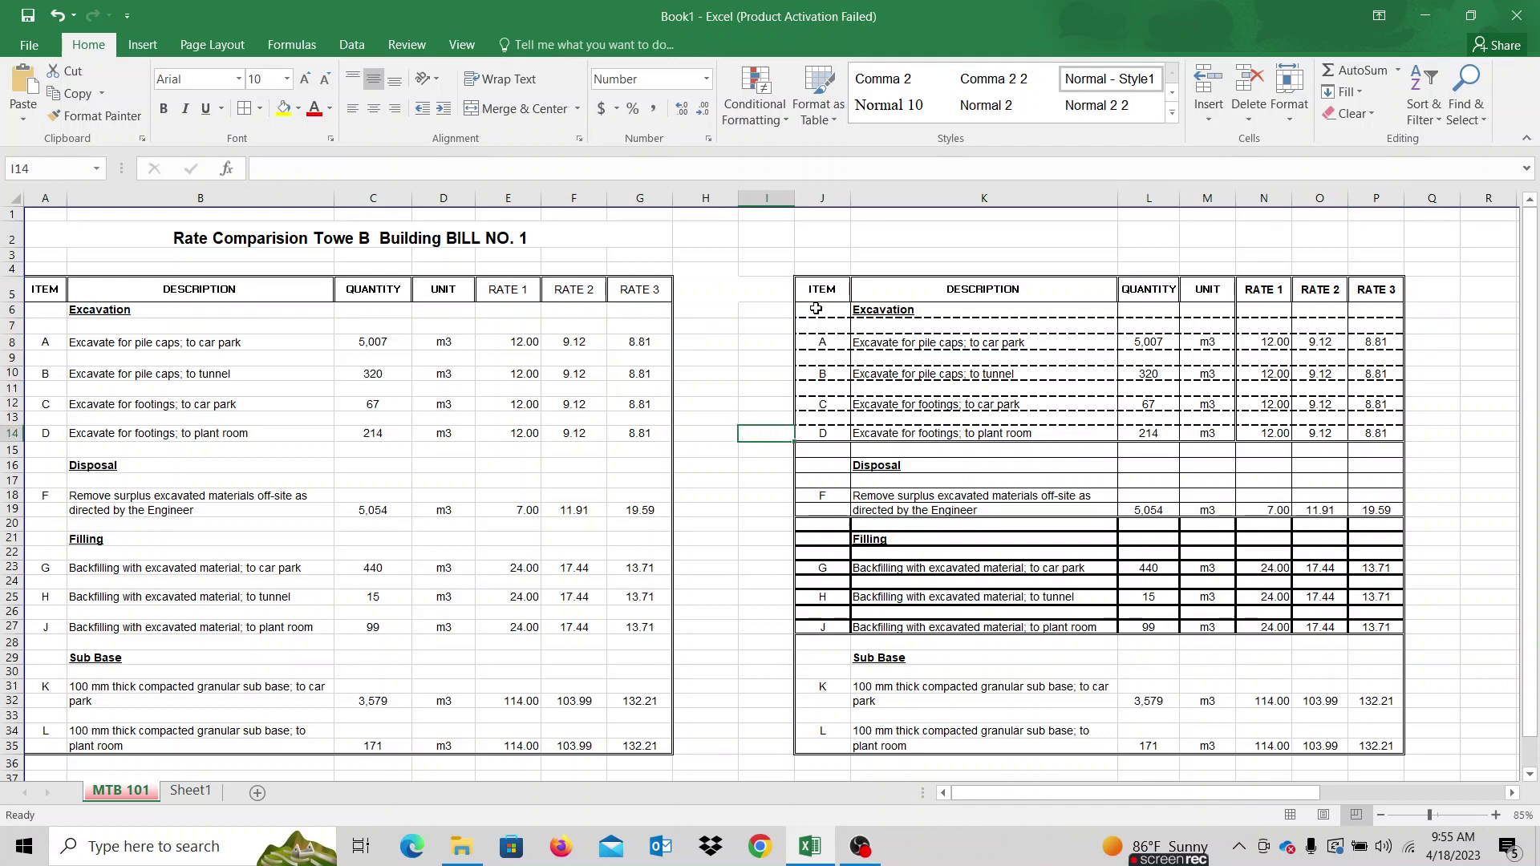
- Inspect the right table's Excavation rows J6:P14, then select the left table's rows 6–14 (A6:G14)
drag(816, 309, 1376, 431)
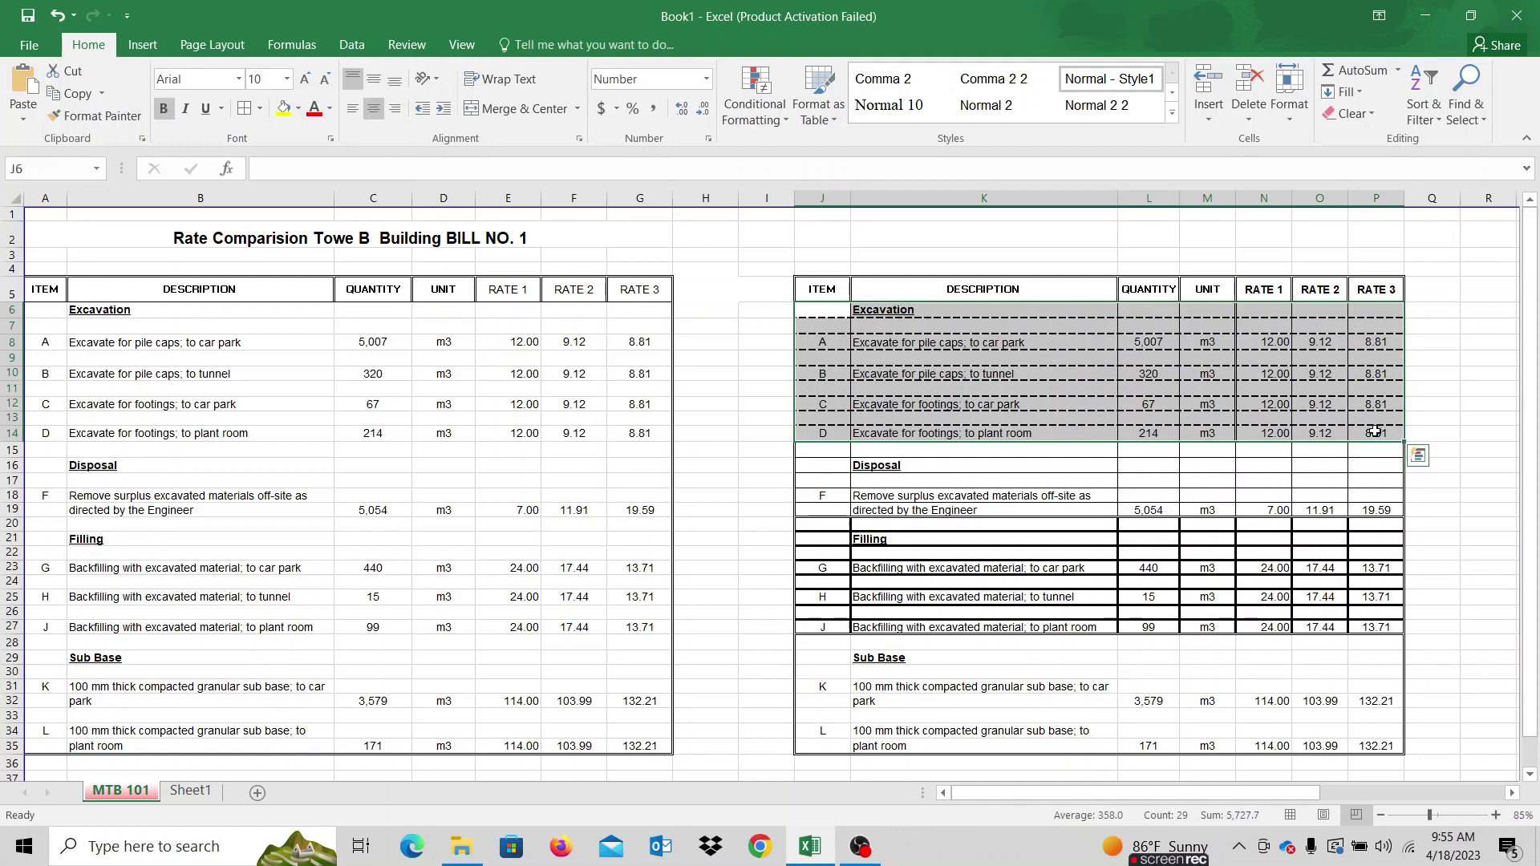
click(1310, 524)
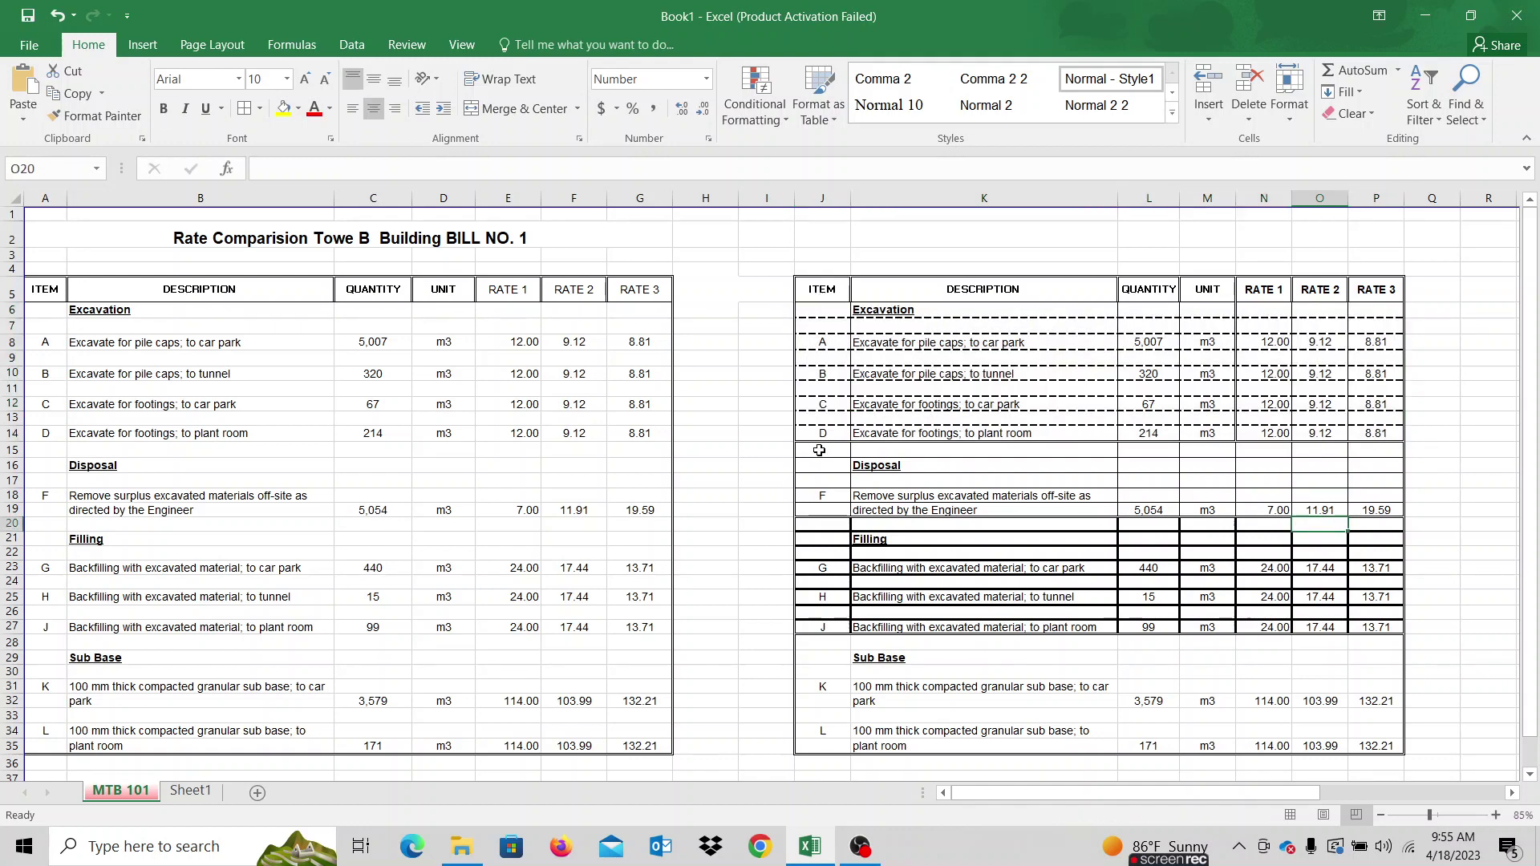
mouse_move(813, 308)
mouse_down()
mouse_move(1323, 393)
mouse_move(1375, 433)
mouse_up()
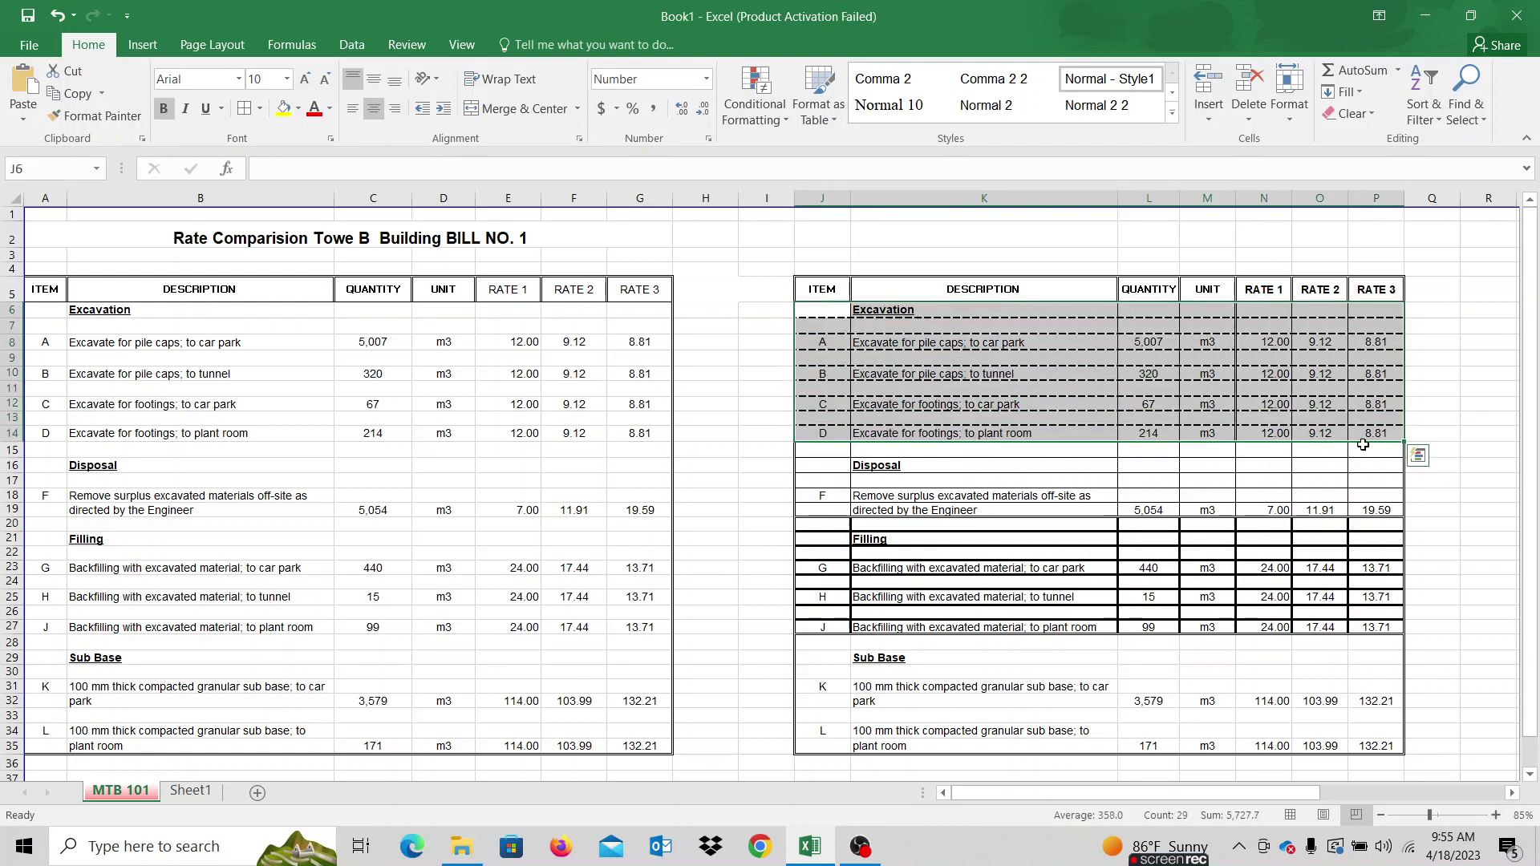
click(1320, 481)
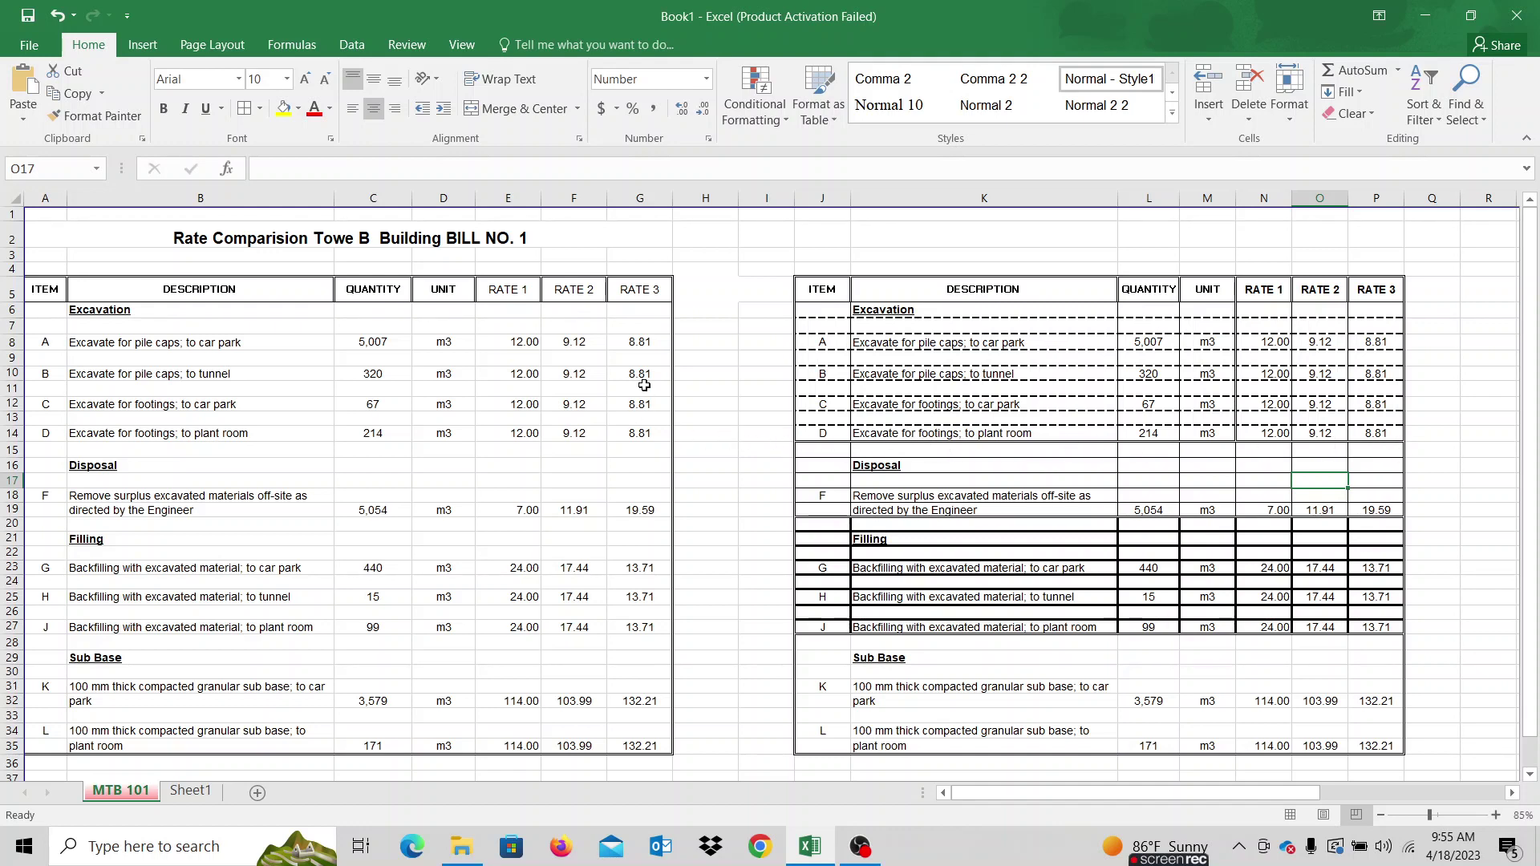
drag(649, 310, 47, 433)
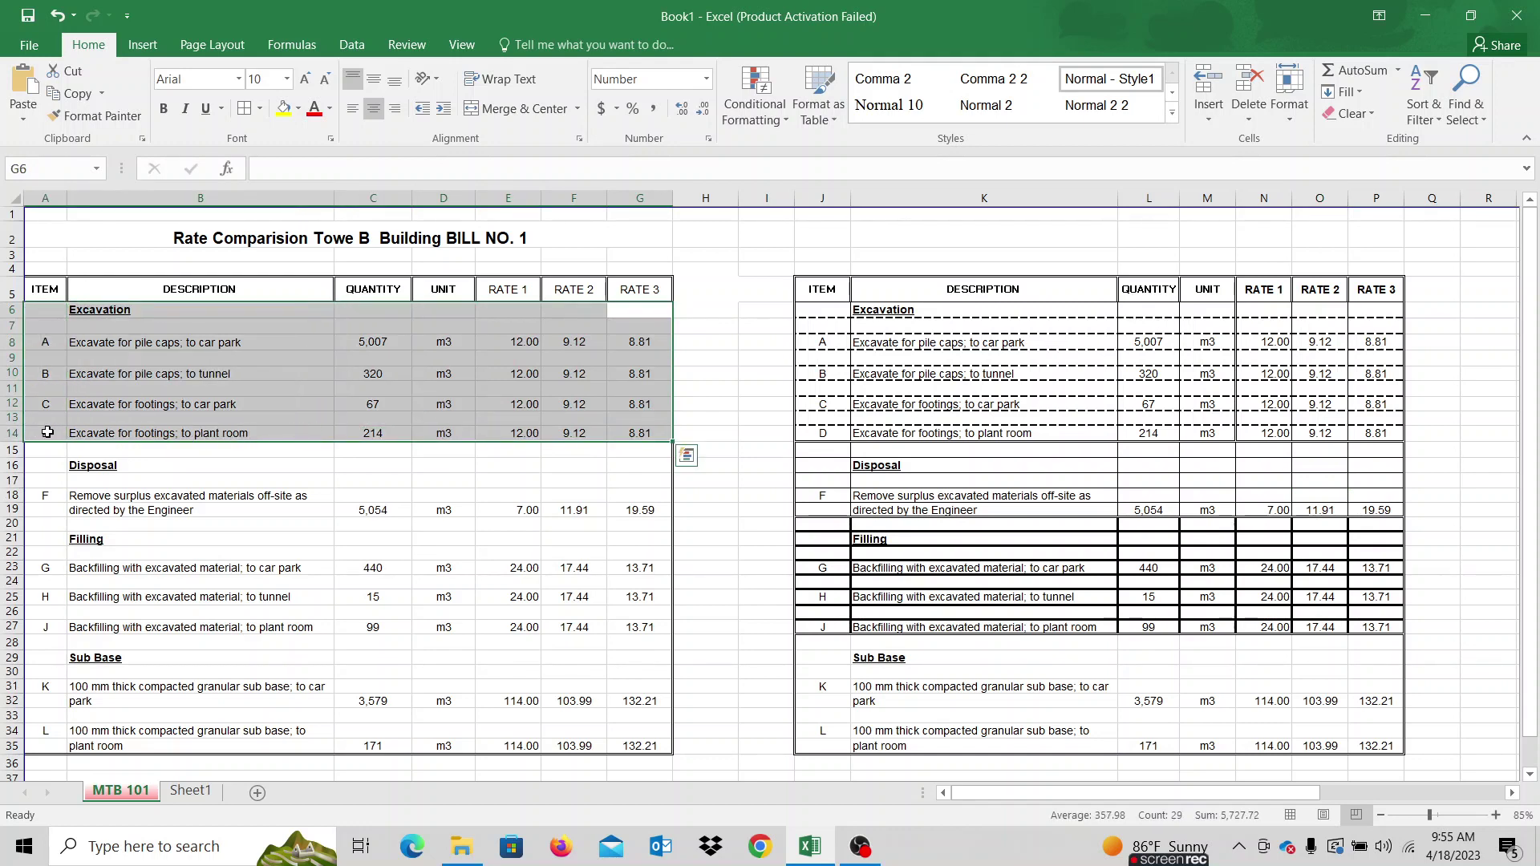
- Add a double-line bottom border beneath row 14, then inspect the right table's Disposal block
right_click(492, 358)
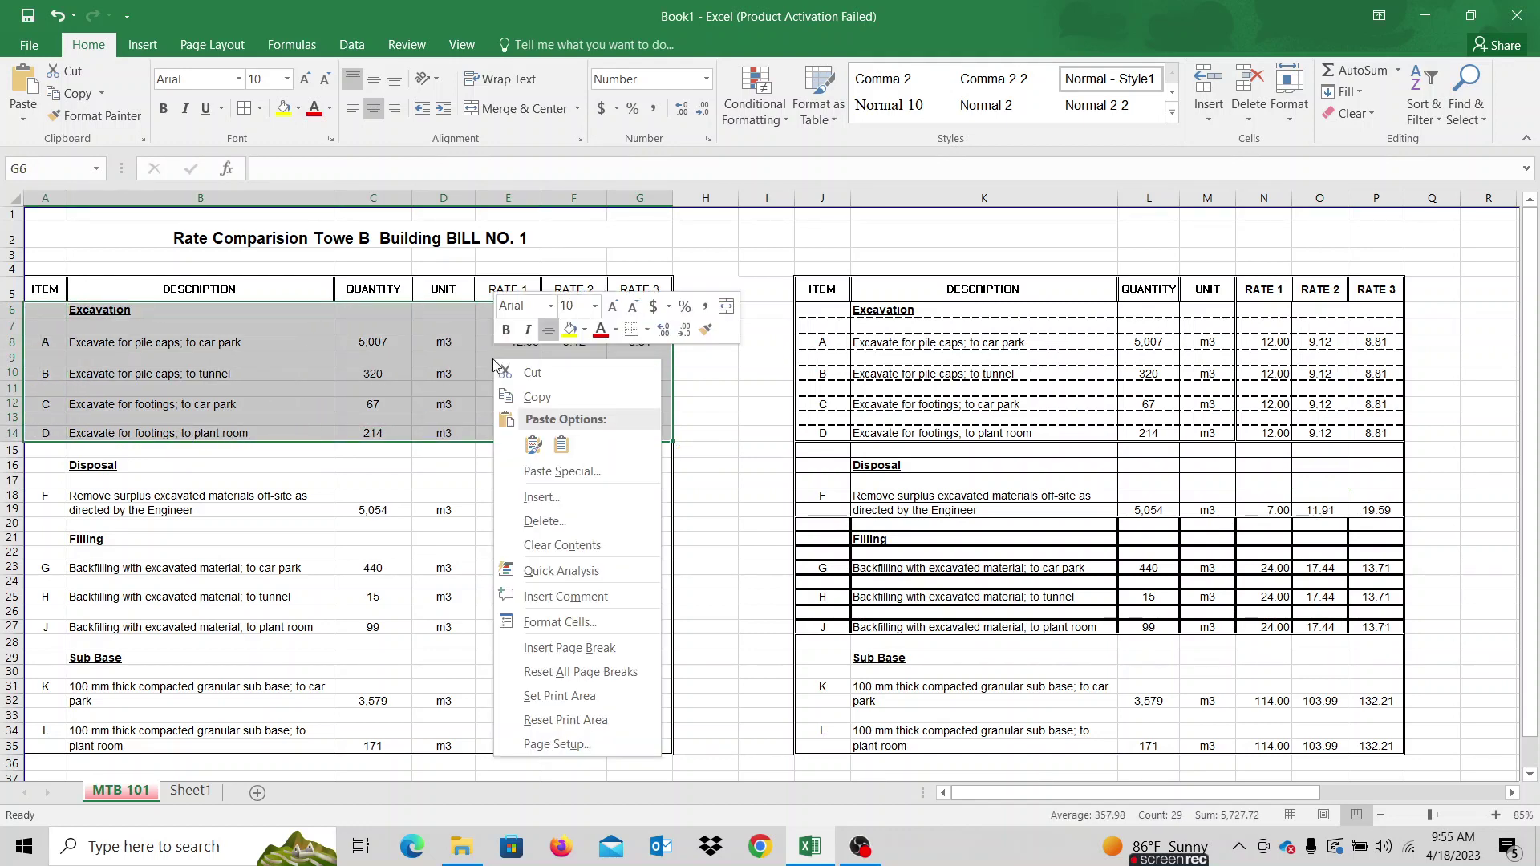
click(600, 621)
drag(629, 351, 673, 198)
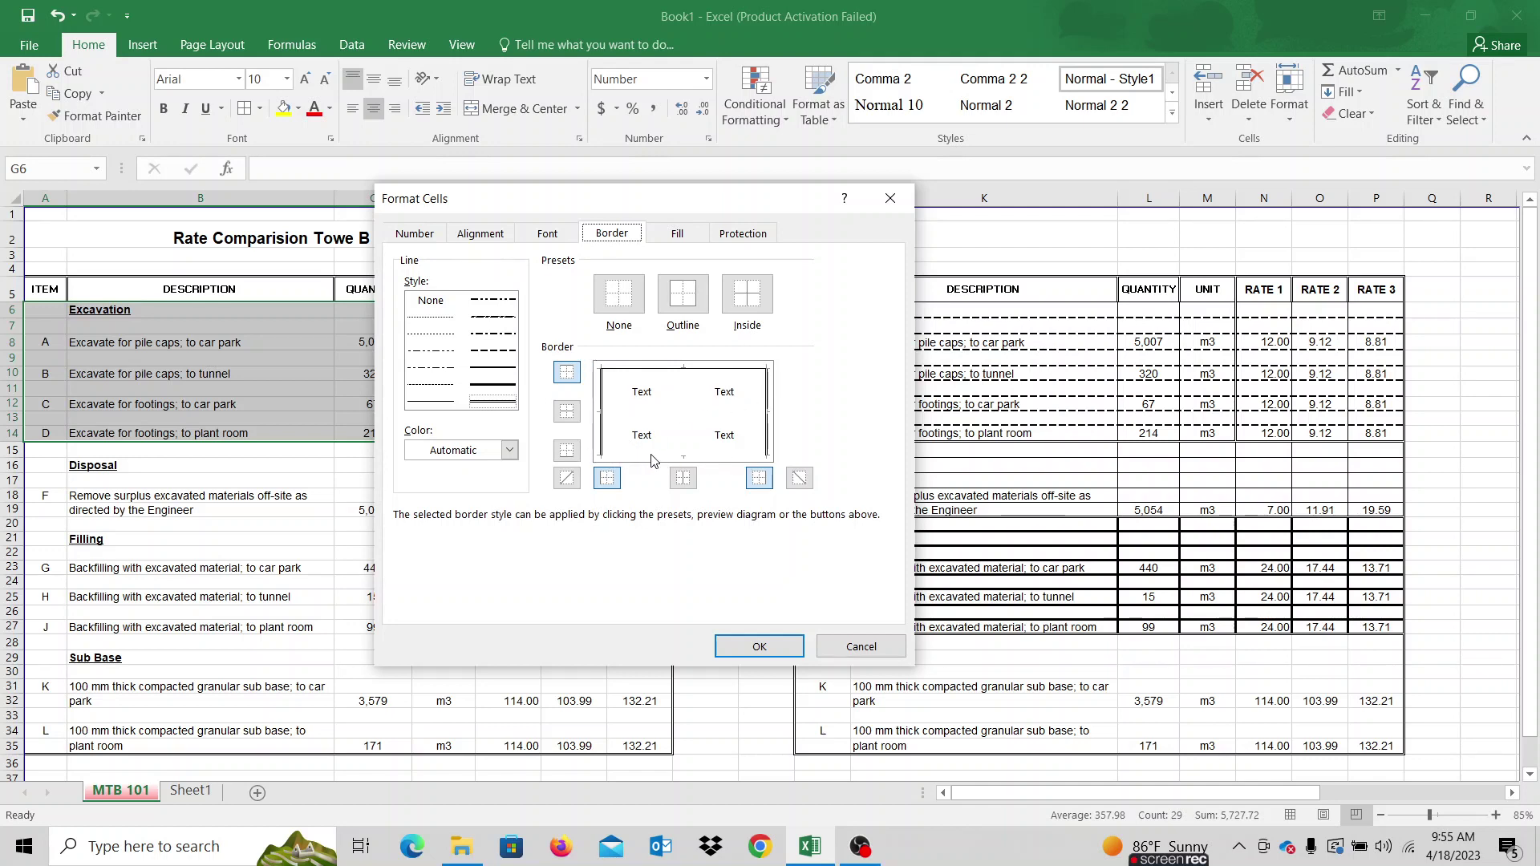
click(493, 399)
click(568, 450)
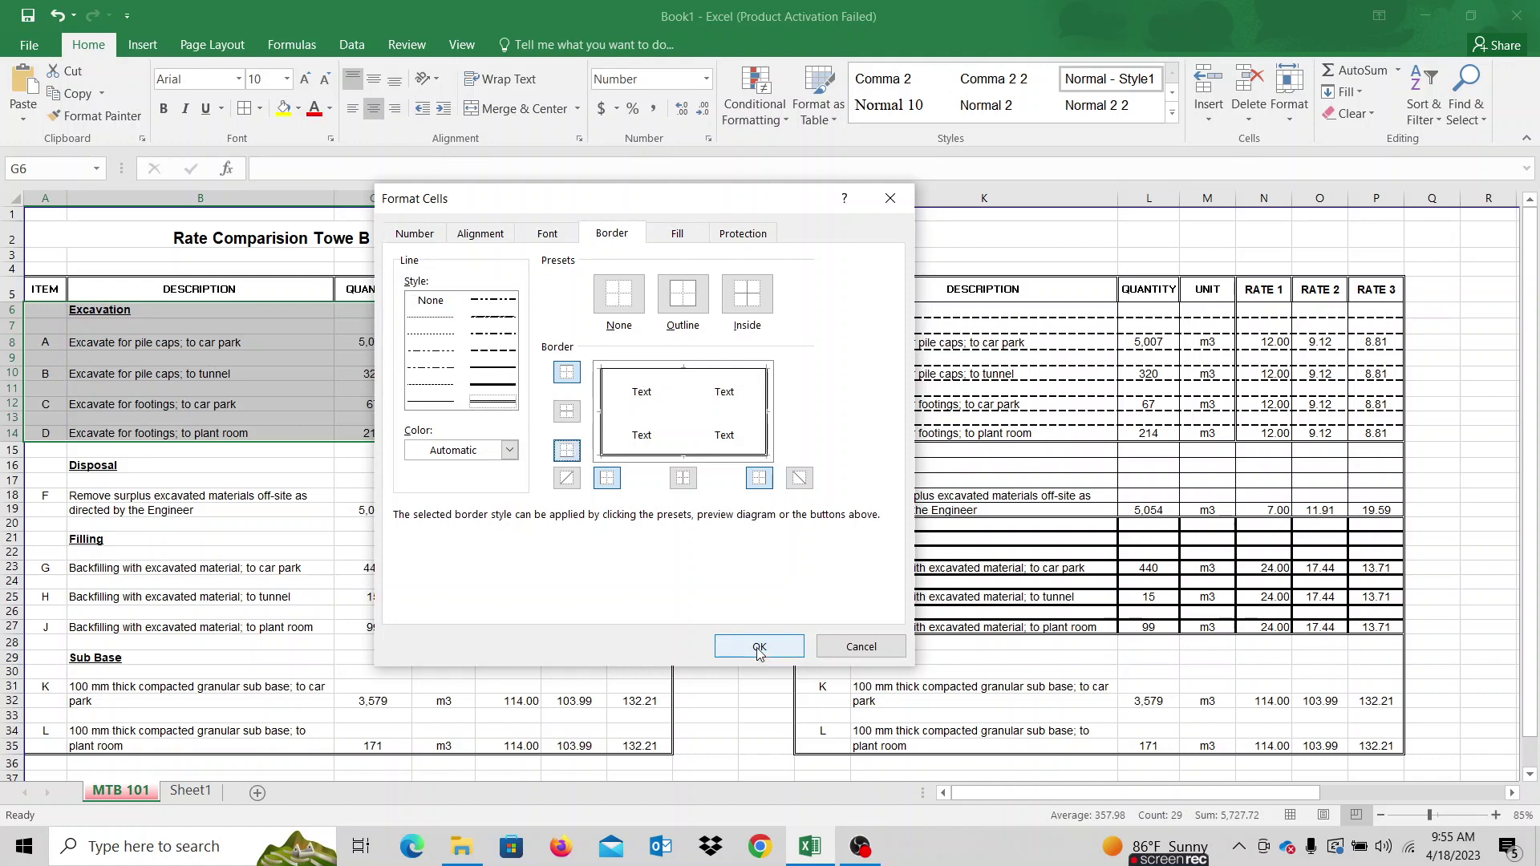
click(759, 646)
click(706, 687)
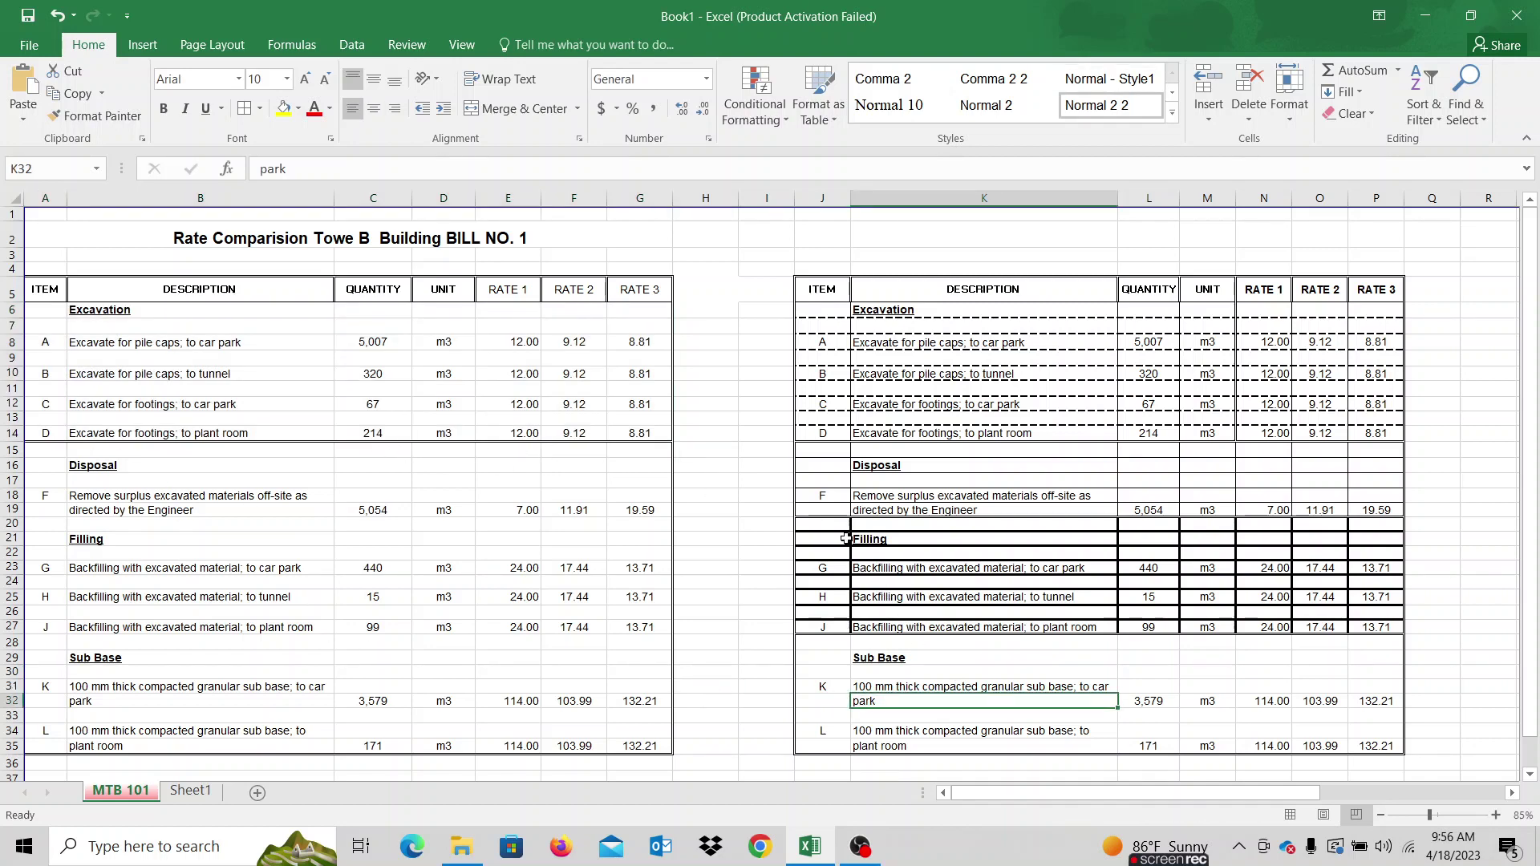
drag(826, 465, 1358, 509)
click(1376, 538)
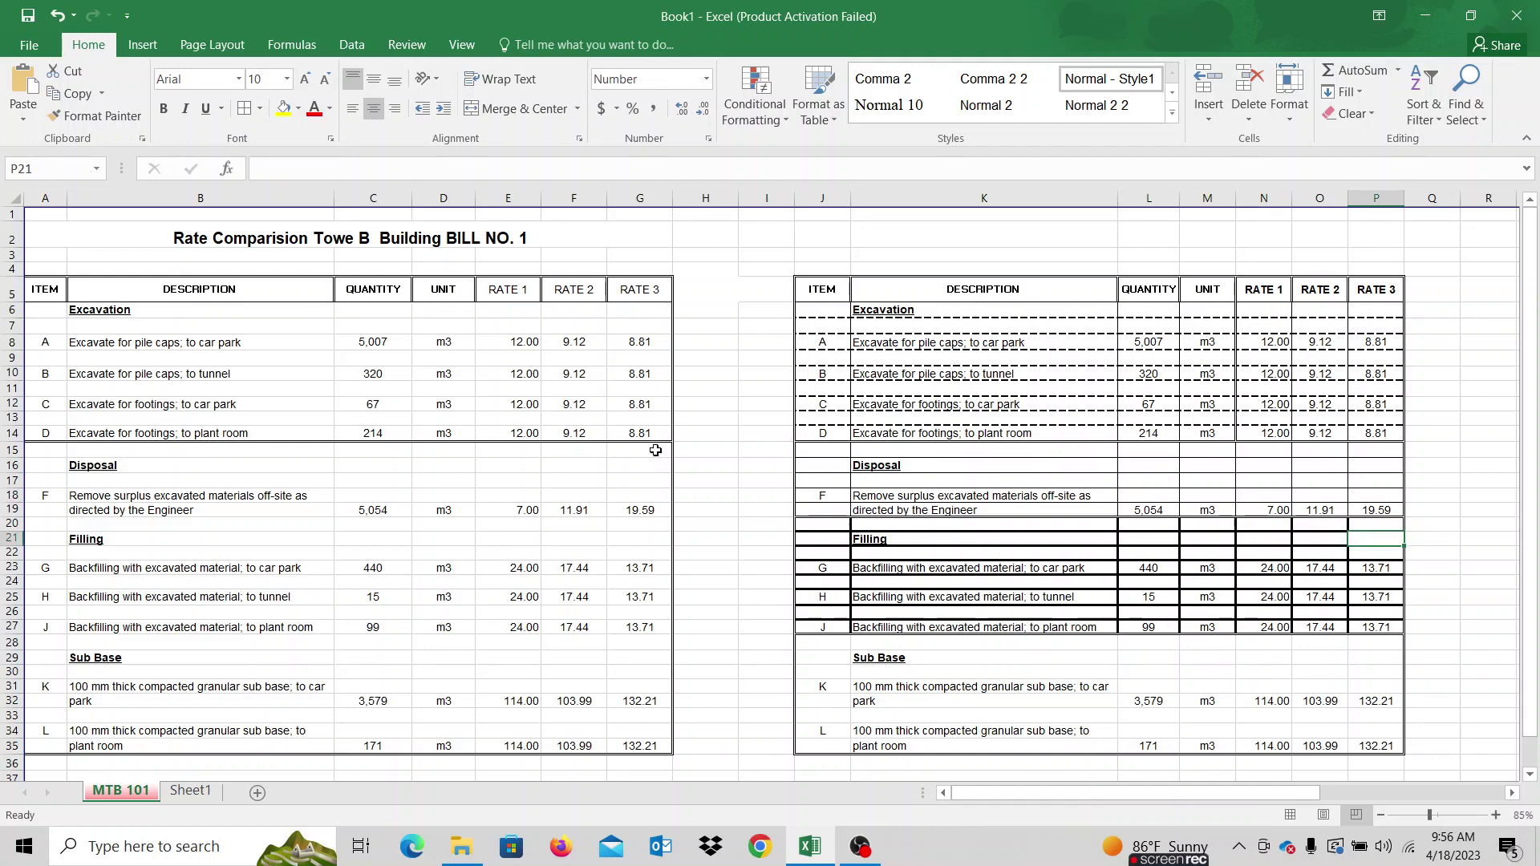
- Add a bottom border to the left table's Disposal rows A15:G18
drag(662, 450, 40, 496)
right_click(247, 470)
click(313, 333)
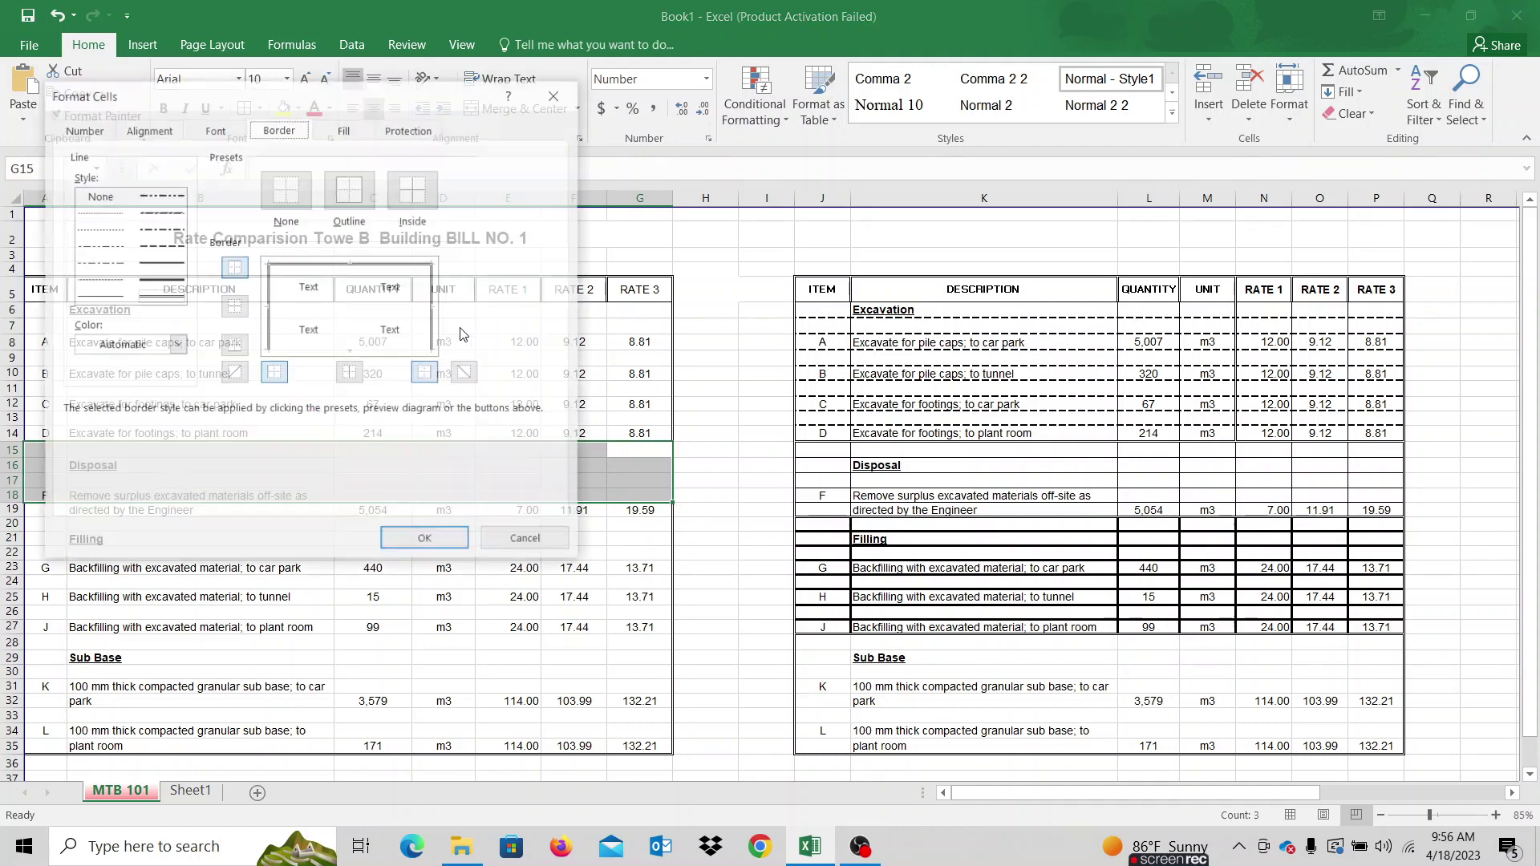
click(239, 355)
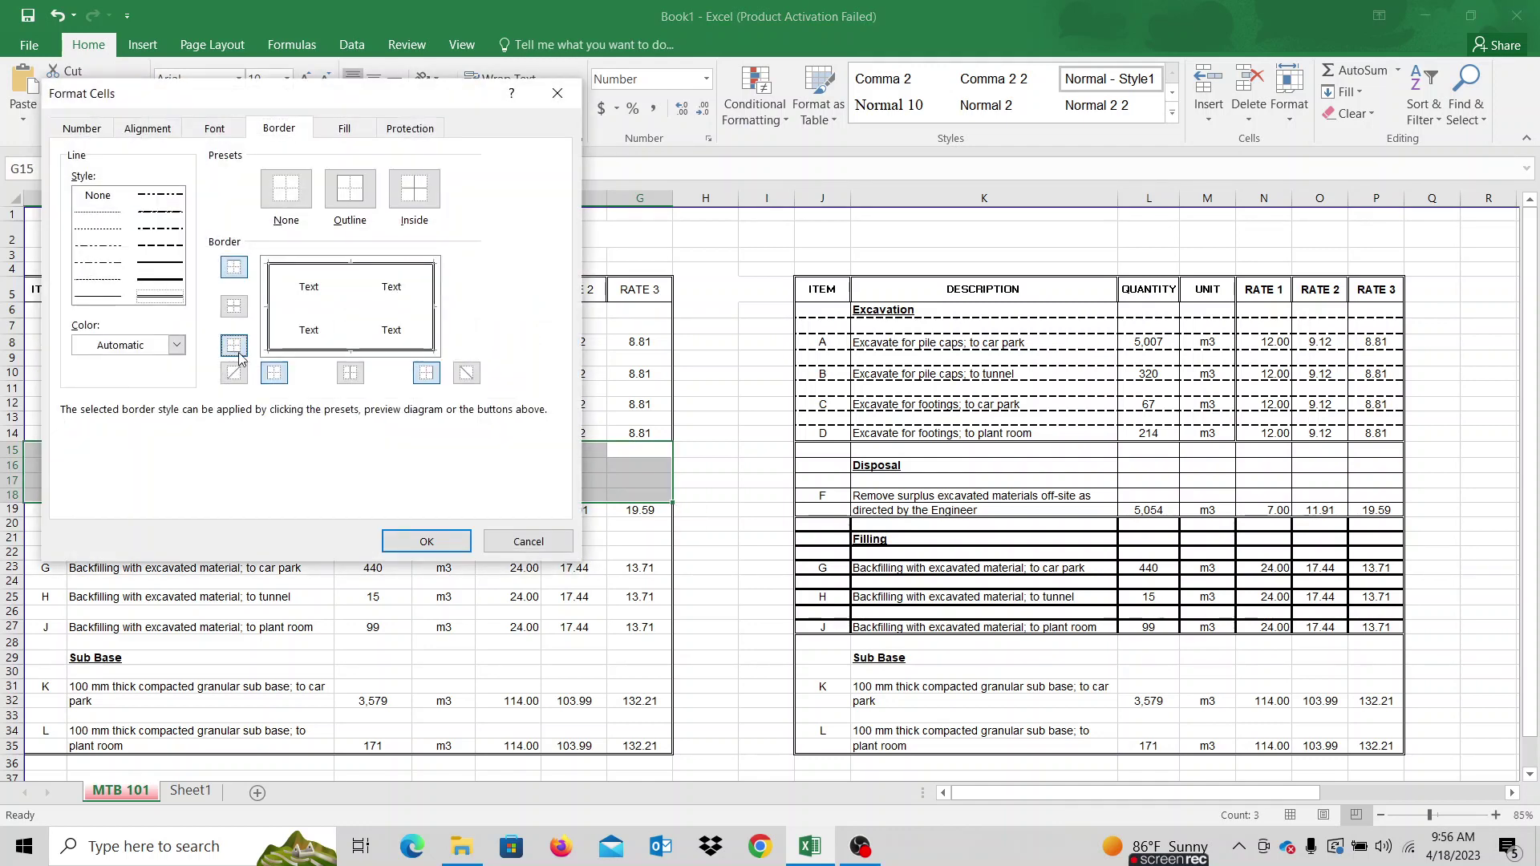
click(426, 542)
click(503, 582)
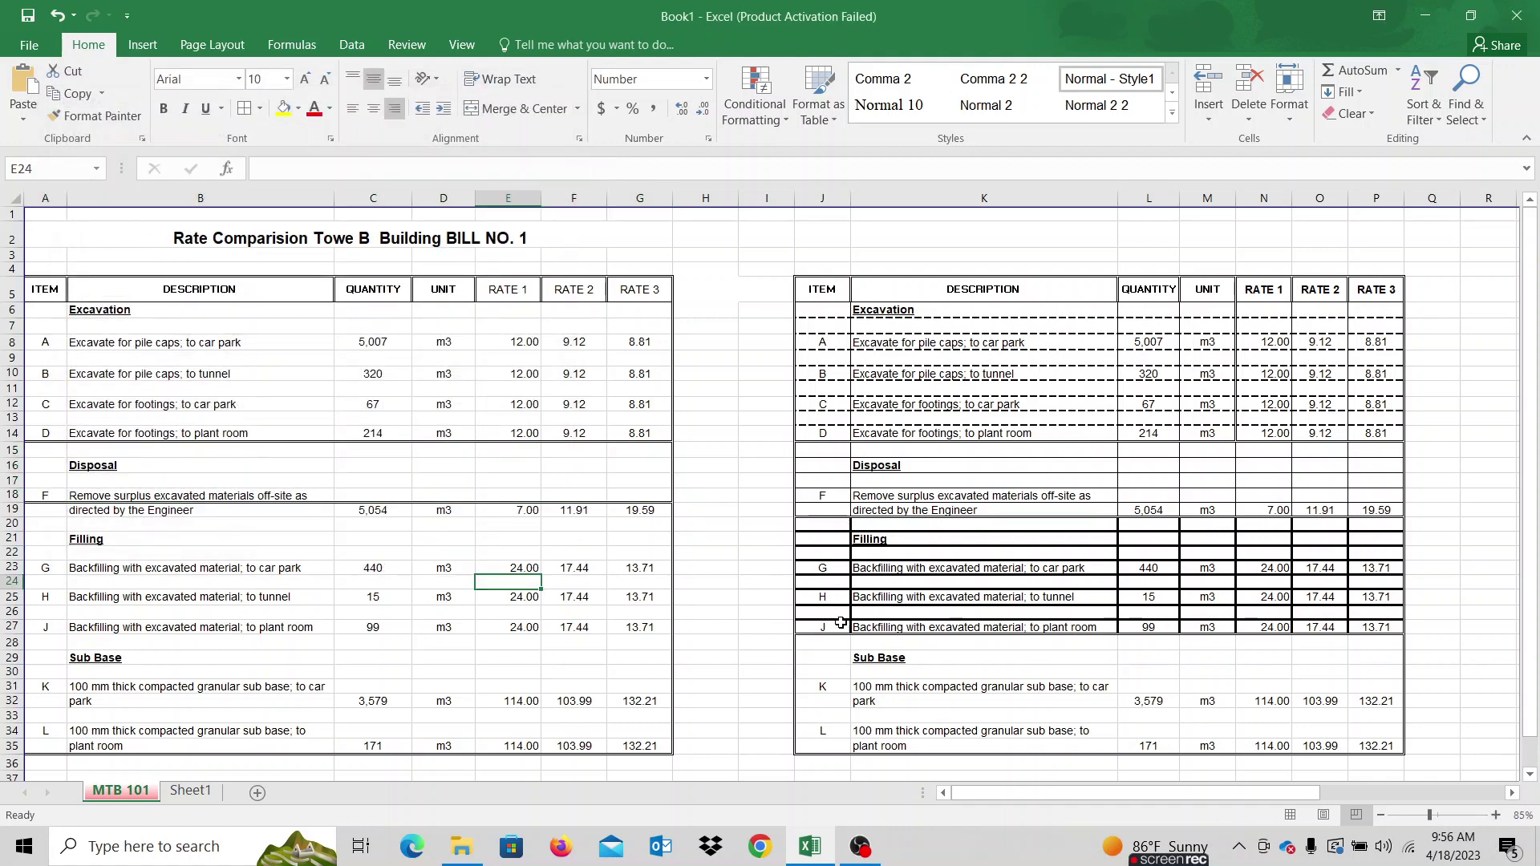
- Compare the right table's Filling rows and select the left table's Filling rows A19:G27
drag(806, 529, 1367, 626)
click(1370, 672)
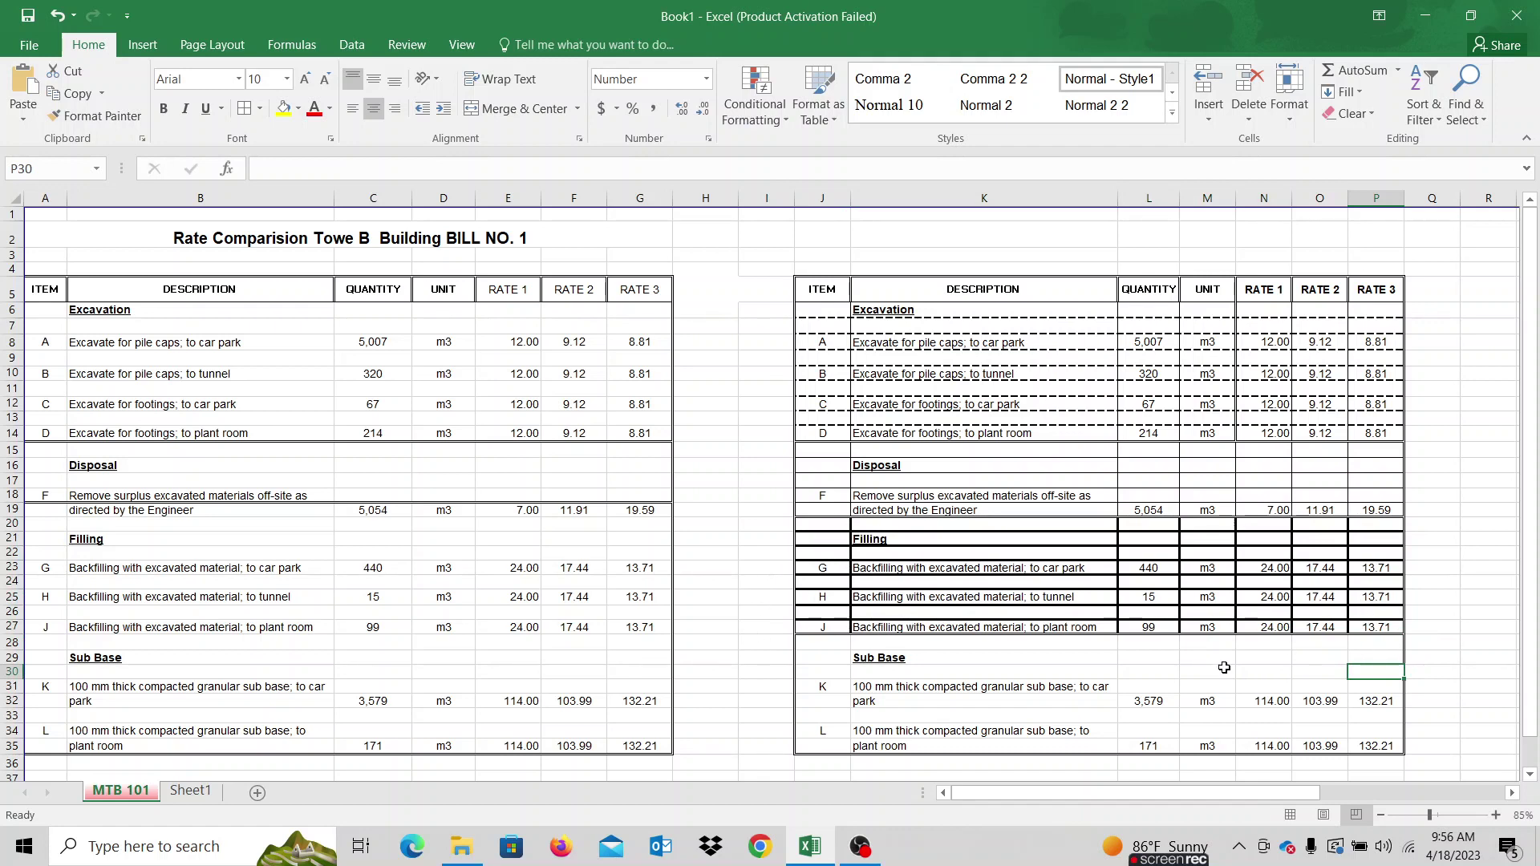
mouse_move(656, 511)
mouse_down()
mouse_move(636, 629)
mouse_move(130, 606)
mouse_move(32, 626)
mouse_up()
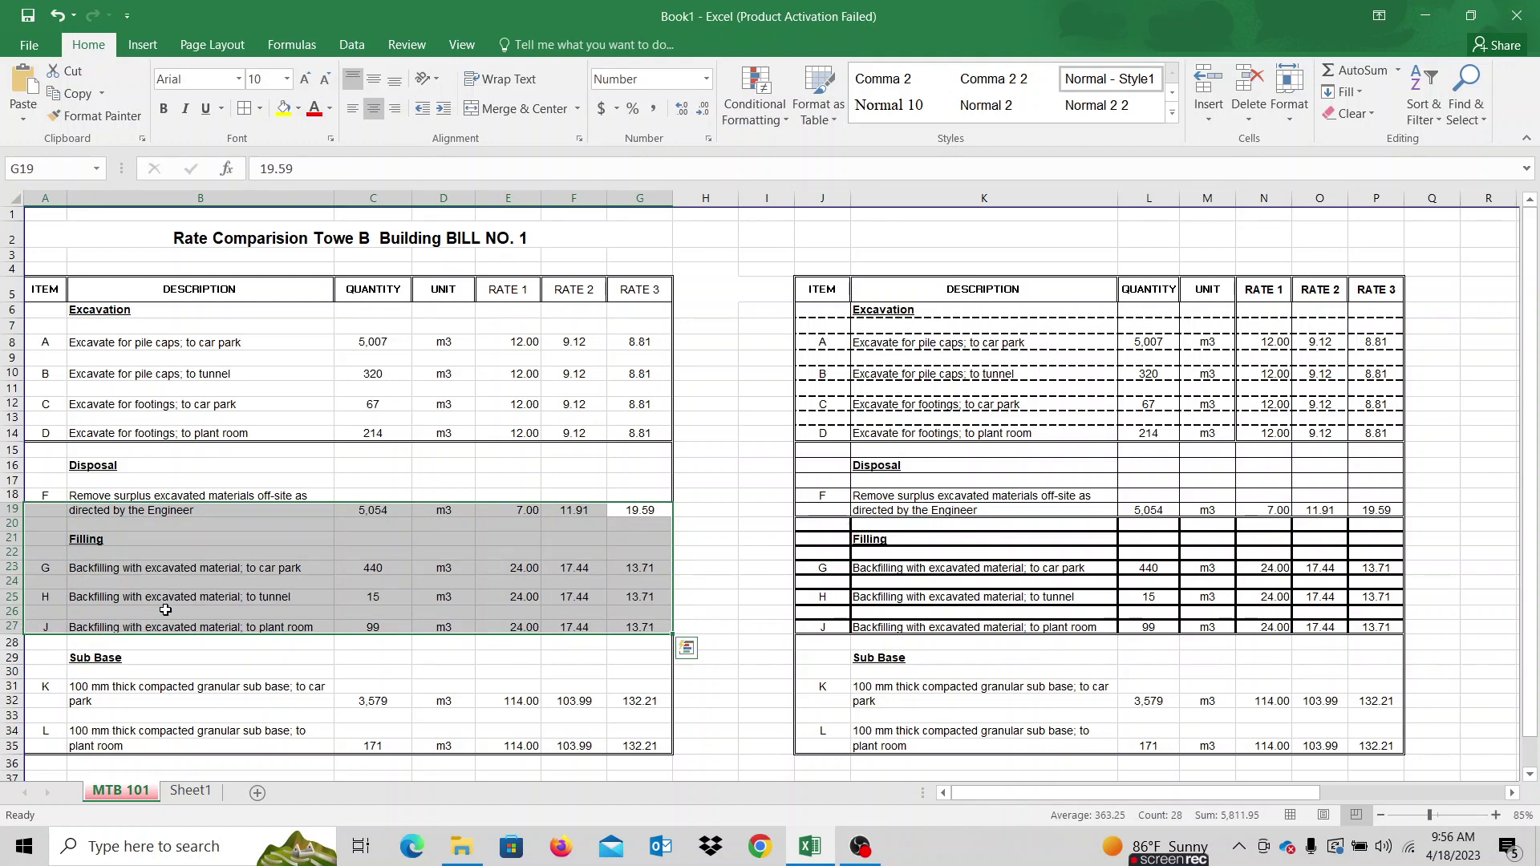
- Add a bottom border beneath the Filling rows A19:G27
right_click(193, 551)
click(260, 415)
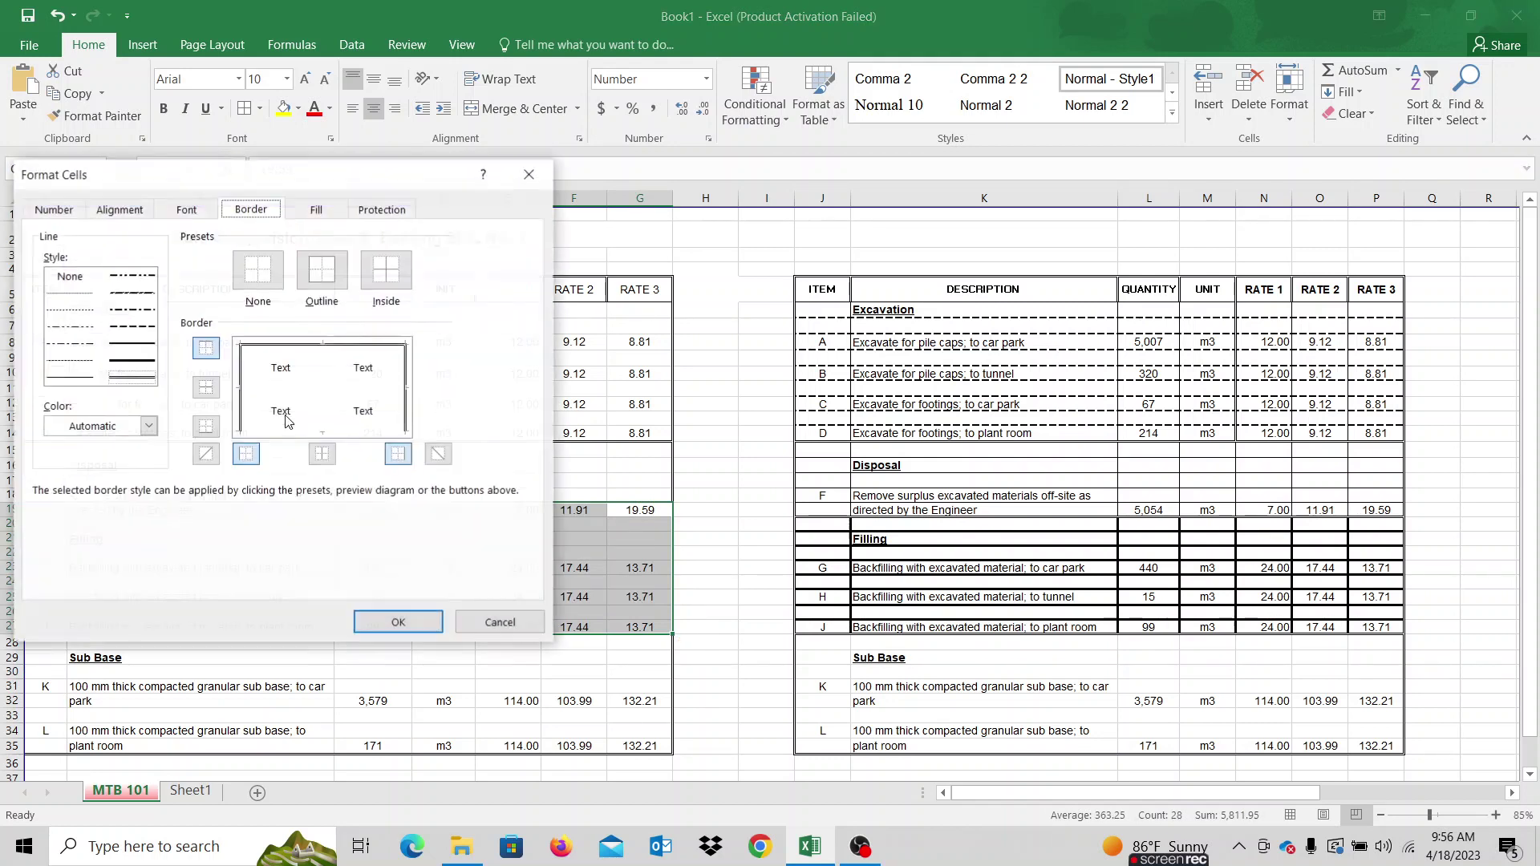
click(206, 426)
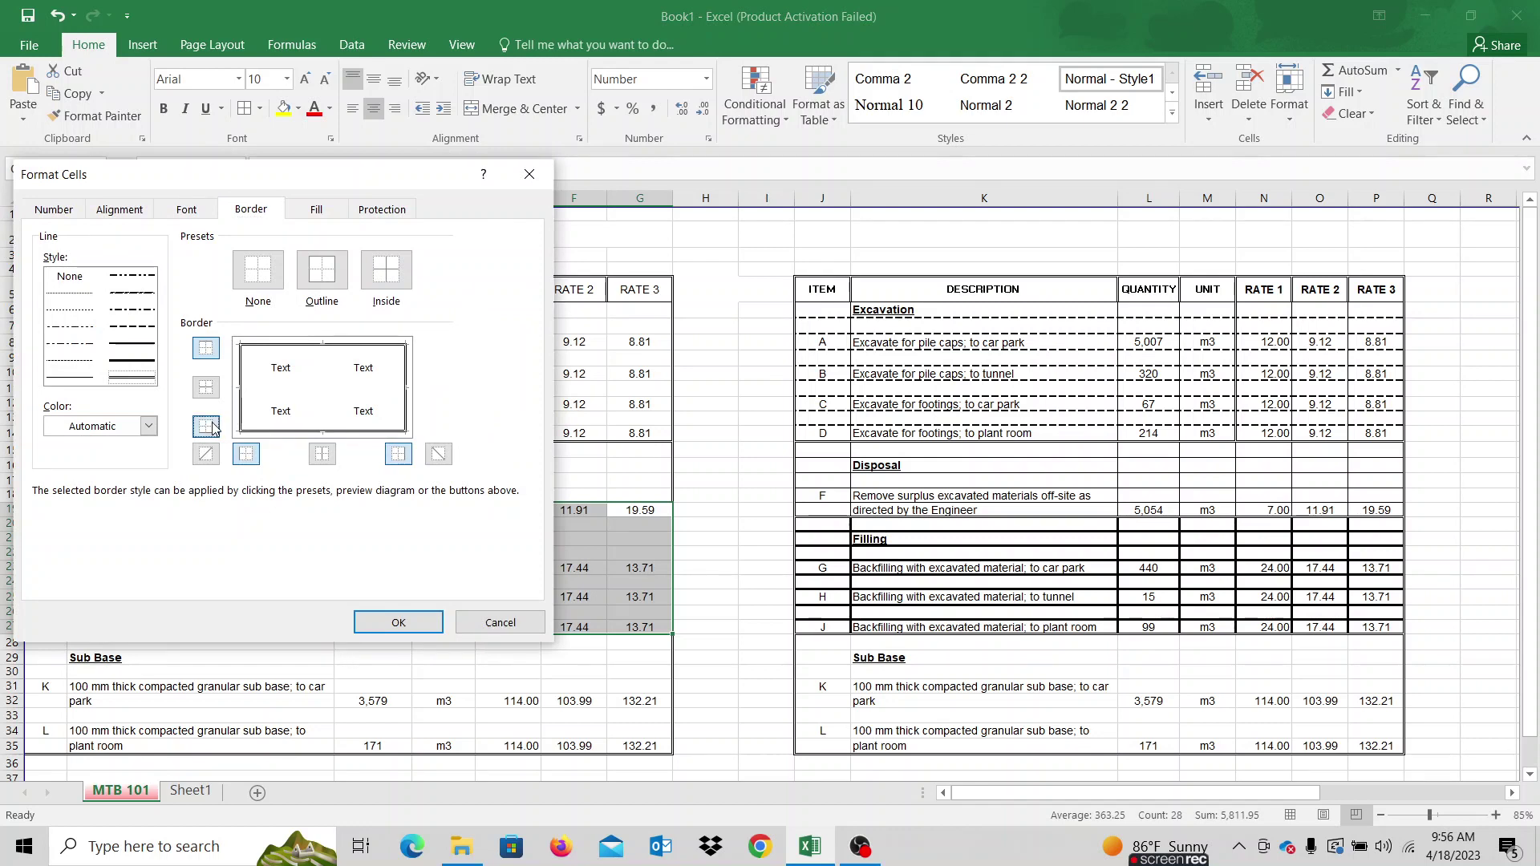
click(398, 623)
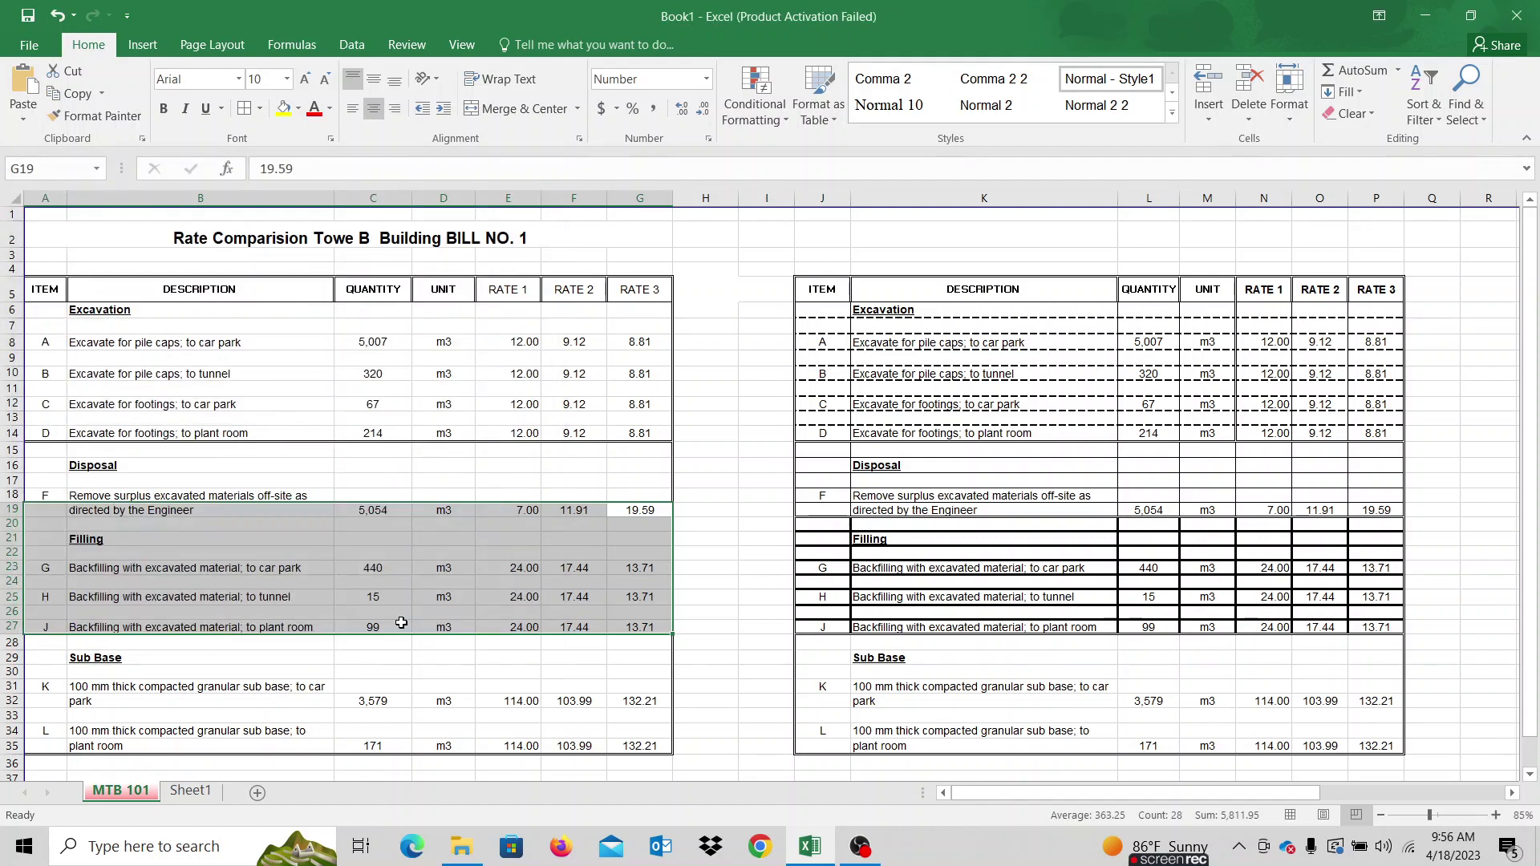
click(443, 658)
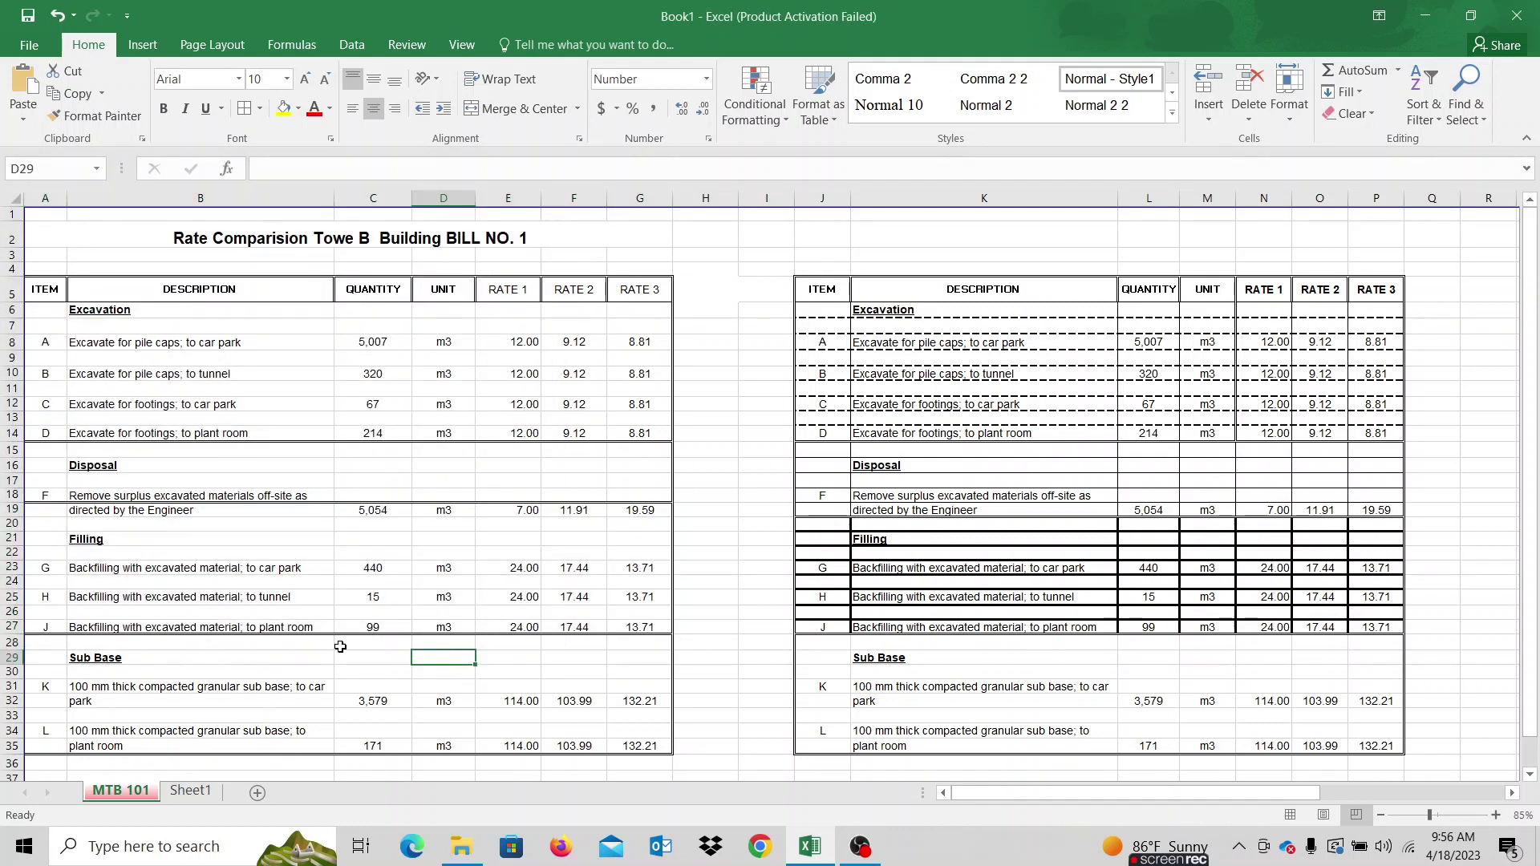
- Check the right table's Excavation and Filling borders, then select the left Excavation rows A6:G14
click(1140, 687)
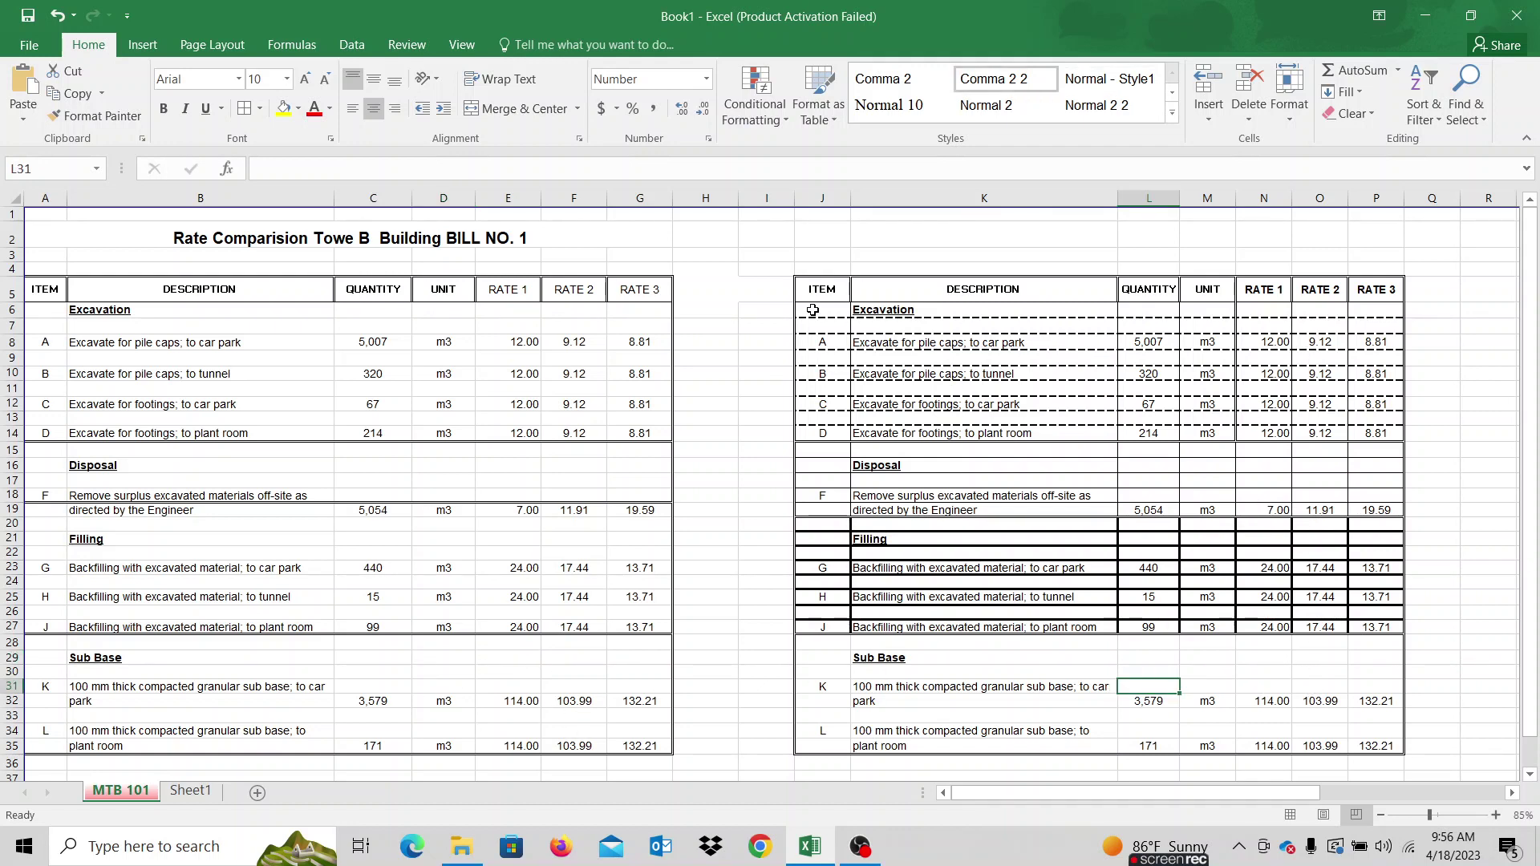
drag(813, 310, 1380, 437)
click(985, 581)
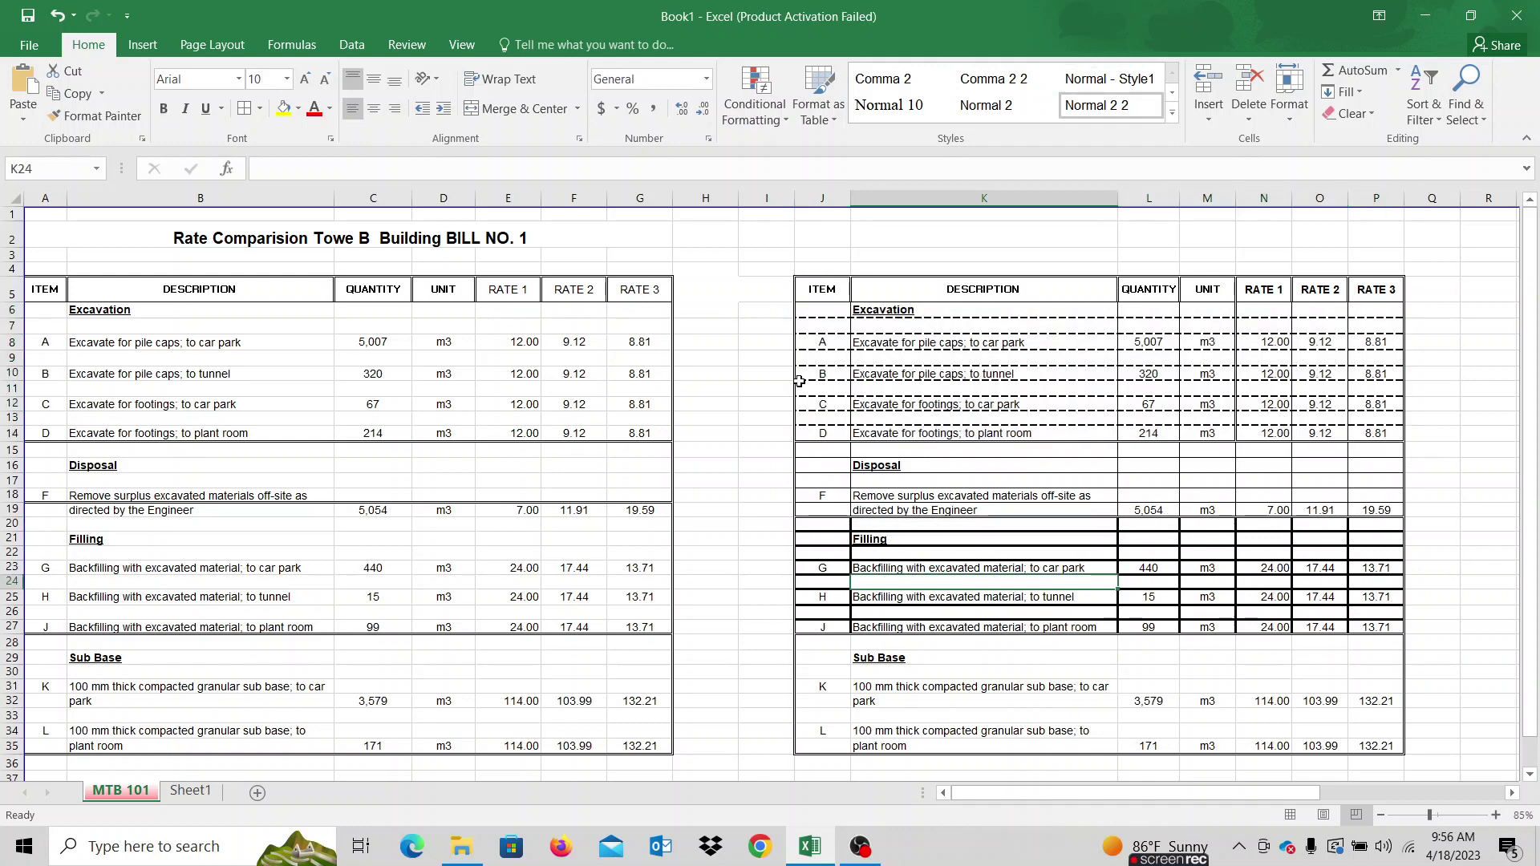
click(1134, 535)
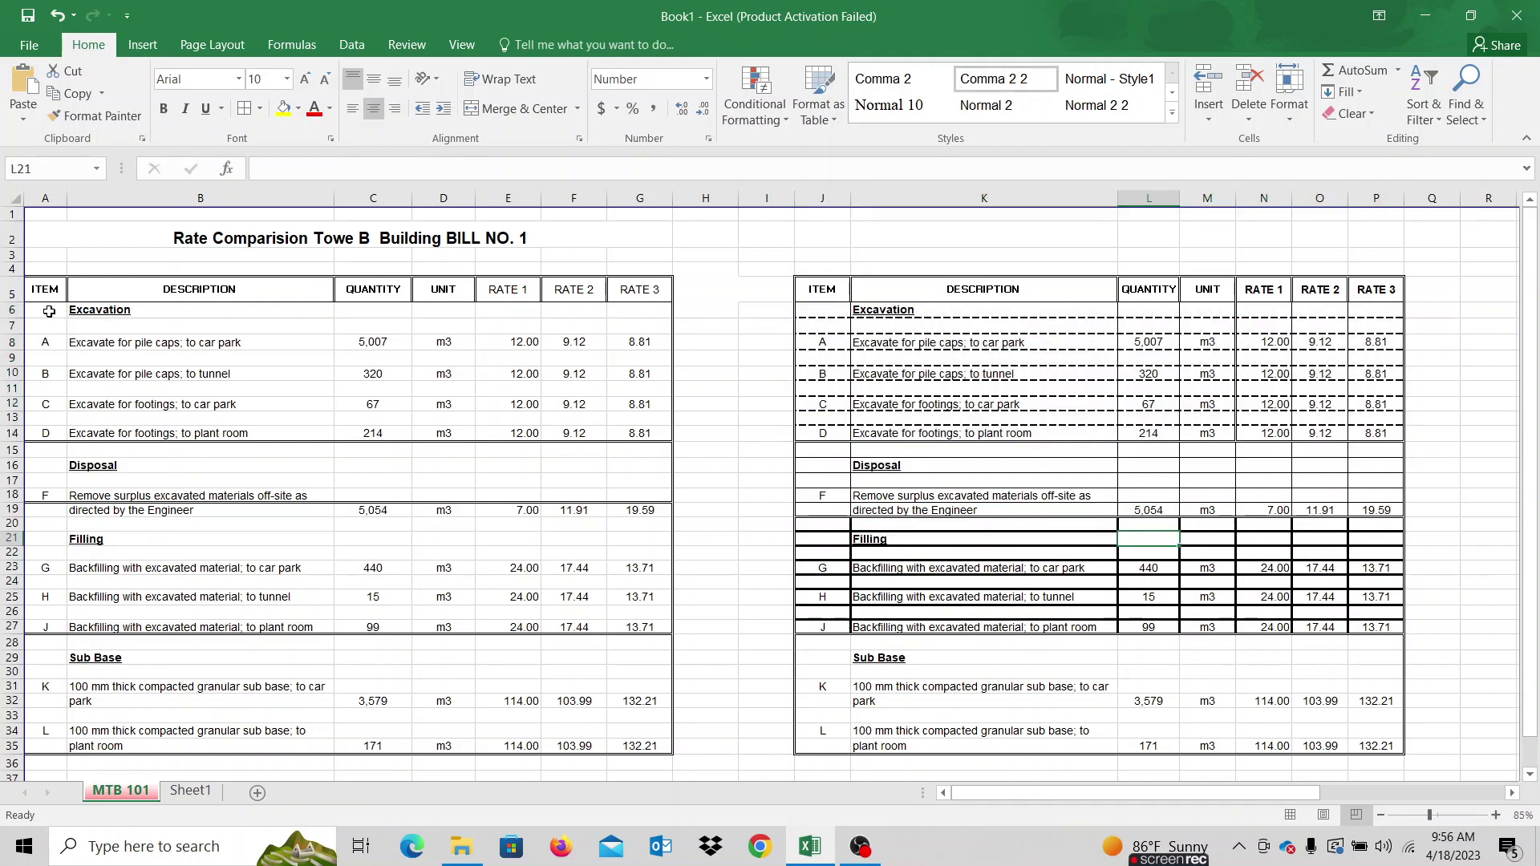
drag(49, 312, 655, 434)
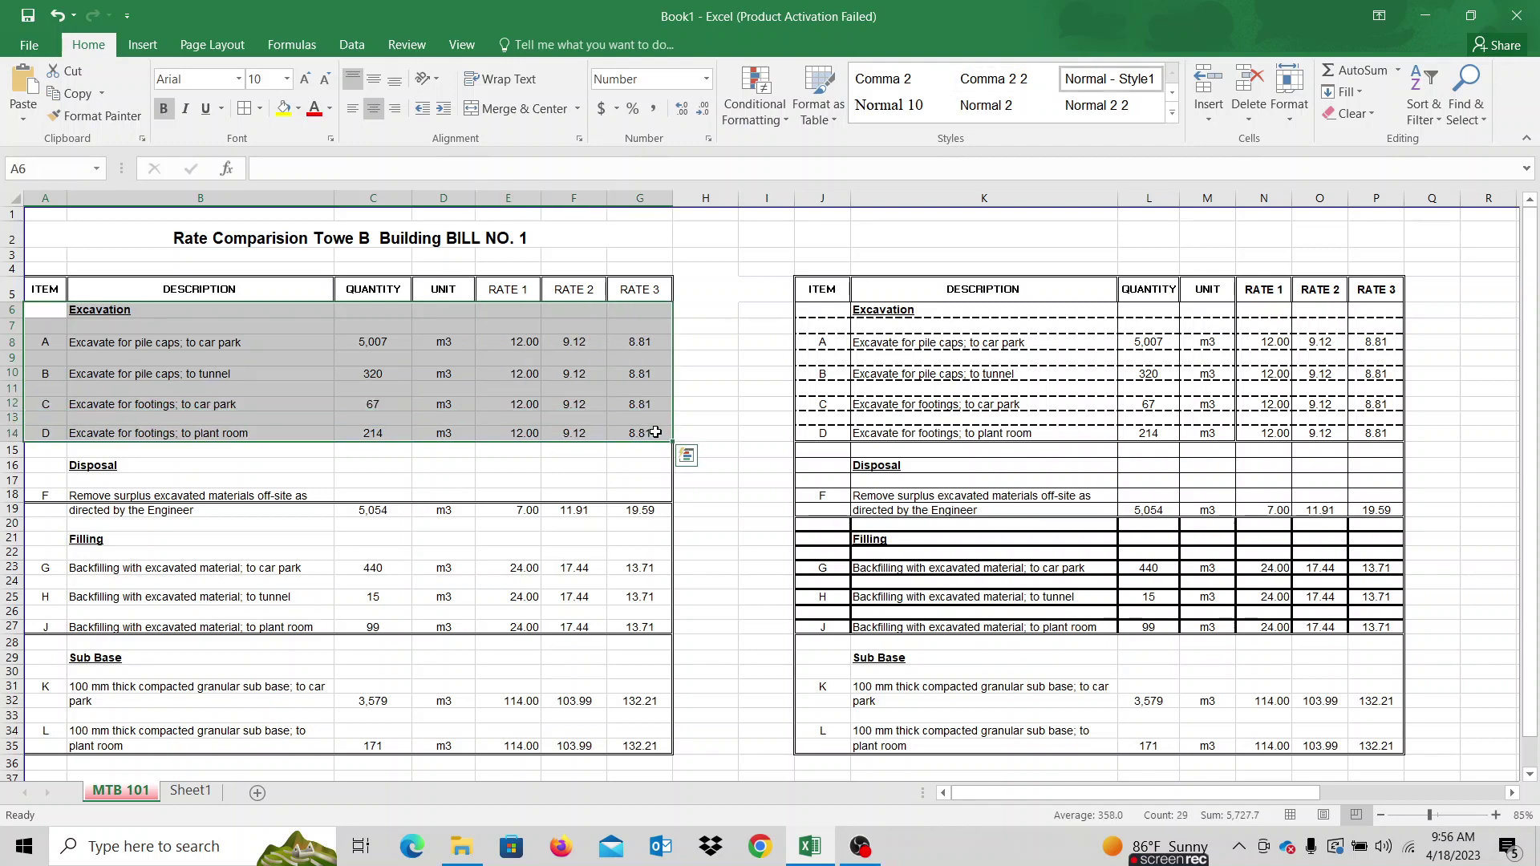
- Add dashed inside horizontal lines between the Excavation rows A6:G14
right_click(475, 322)
key(Escape)
drag(710, 340, 1188, 394)
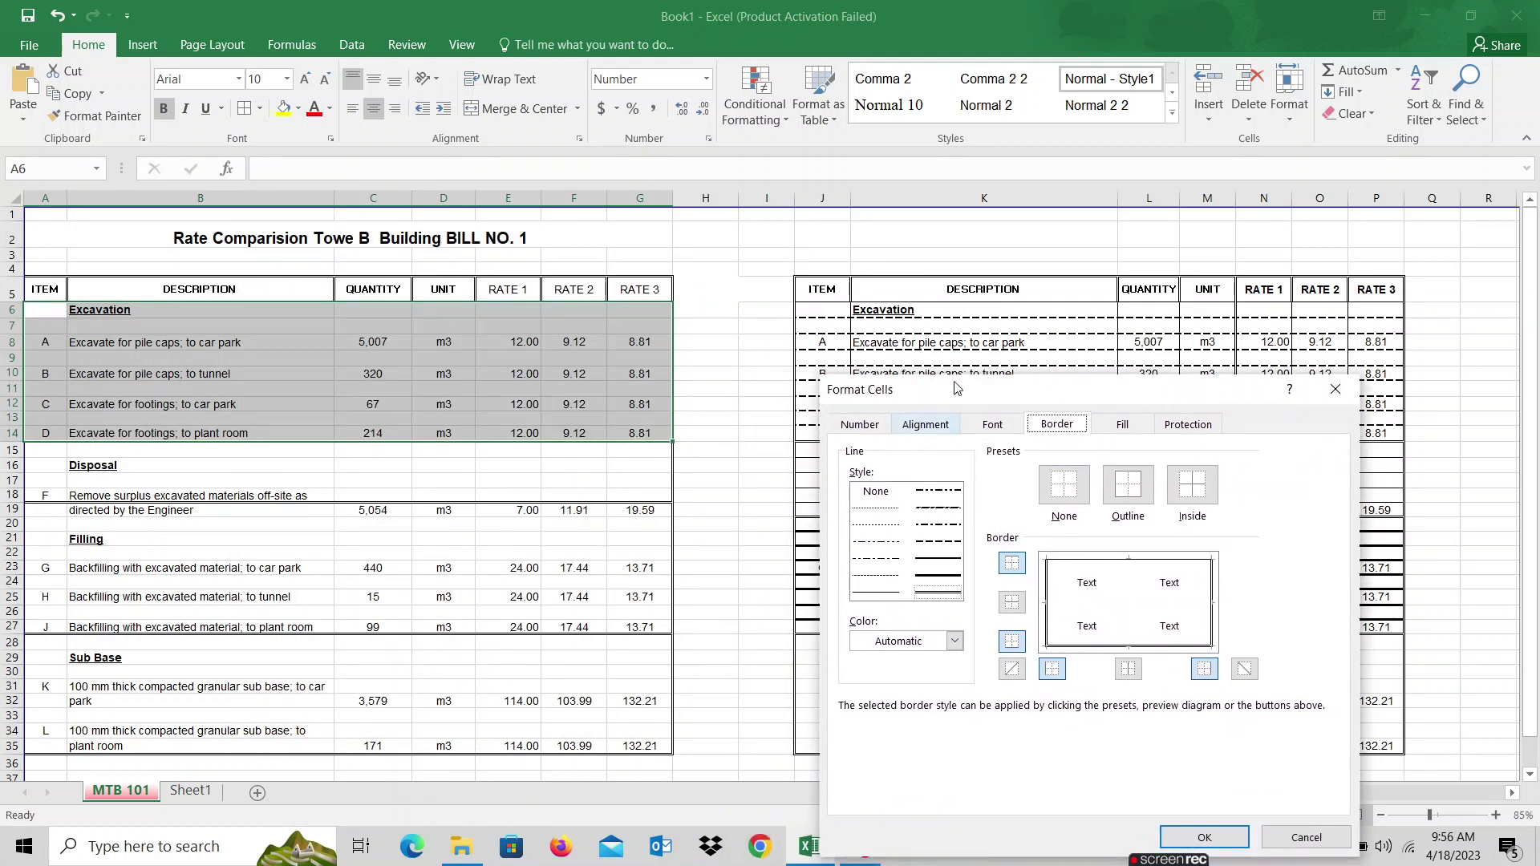
click(940, 546)
drag(1011, 399, 396, 262)
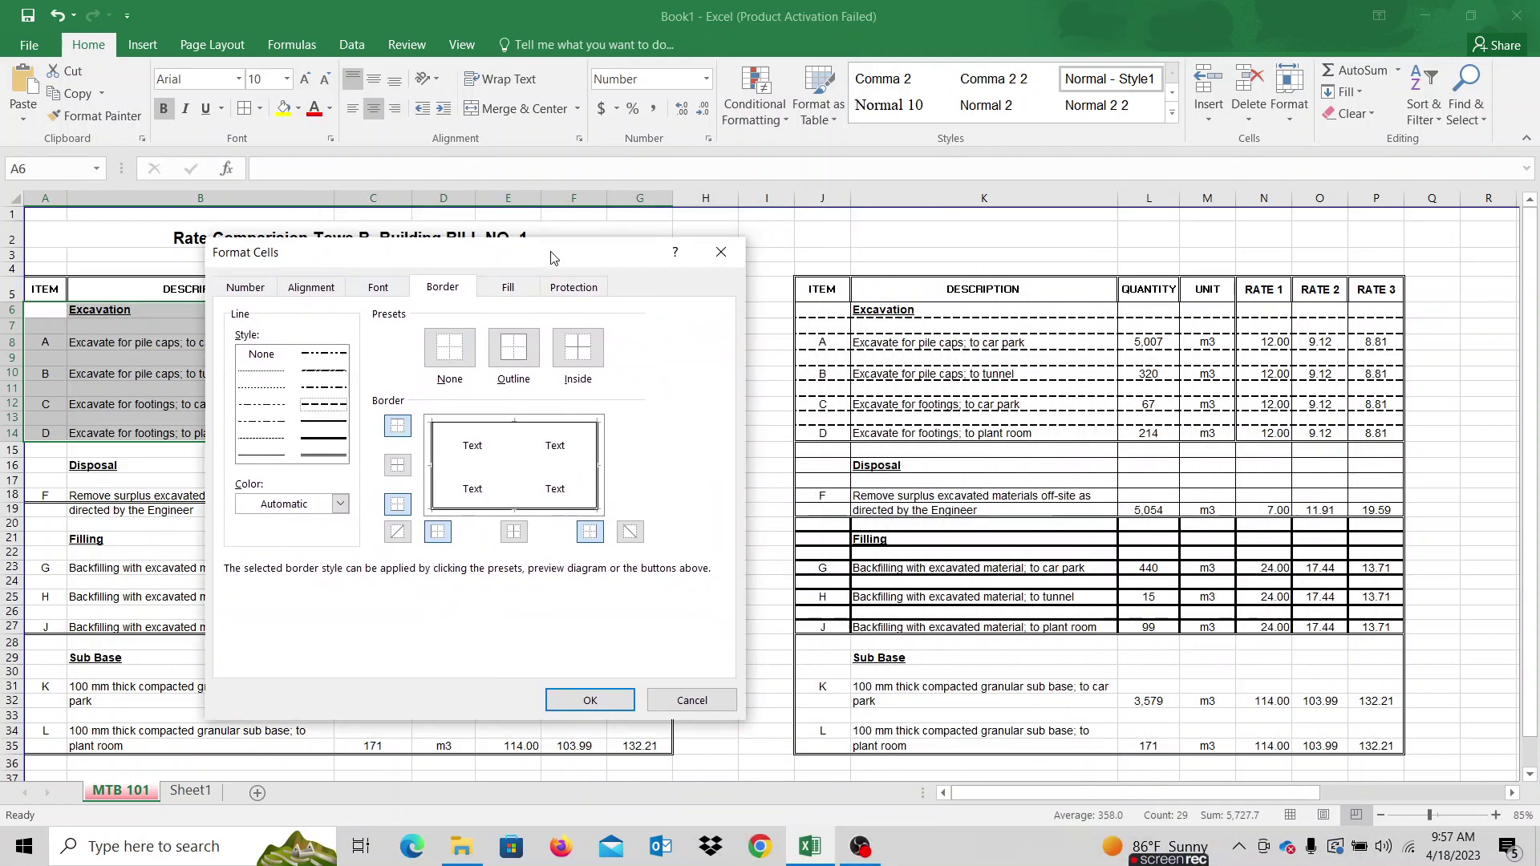
drag(553, 258, 1101, 262)
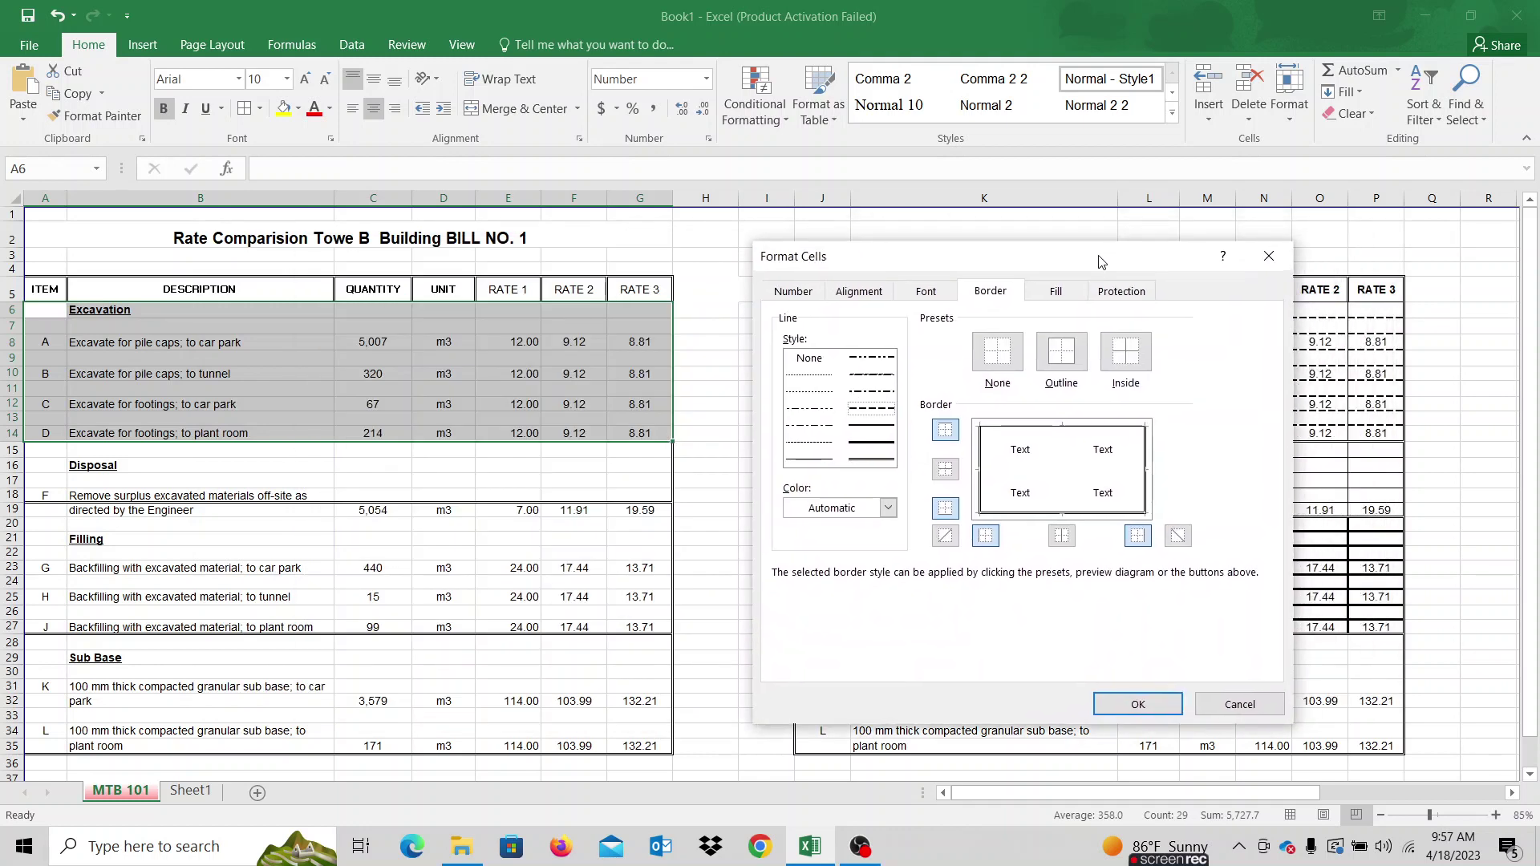
click(947, 474)
click(949, 475)
click(1139, 705)
click(662, 643)
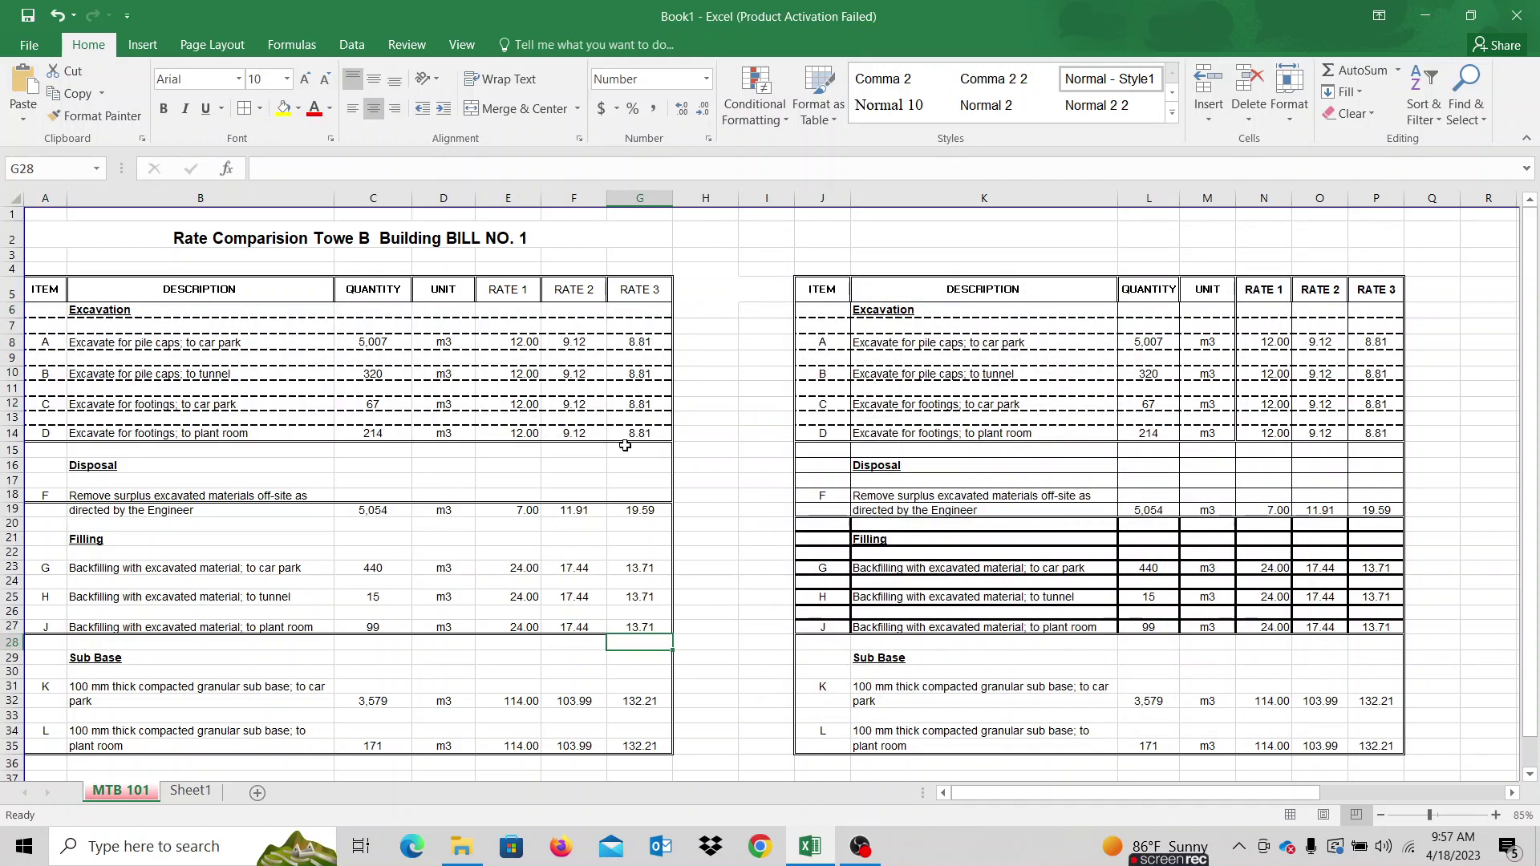
- Check the right table's Disposal rows and select the left table's Disposal rows A15:G18
click(889, 552)
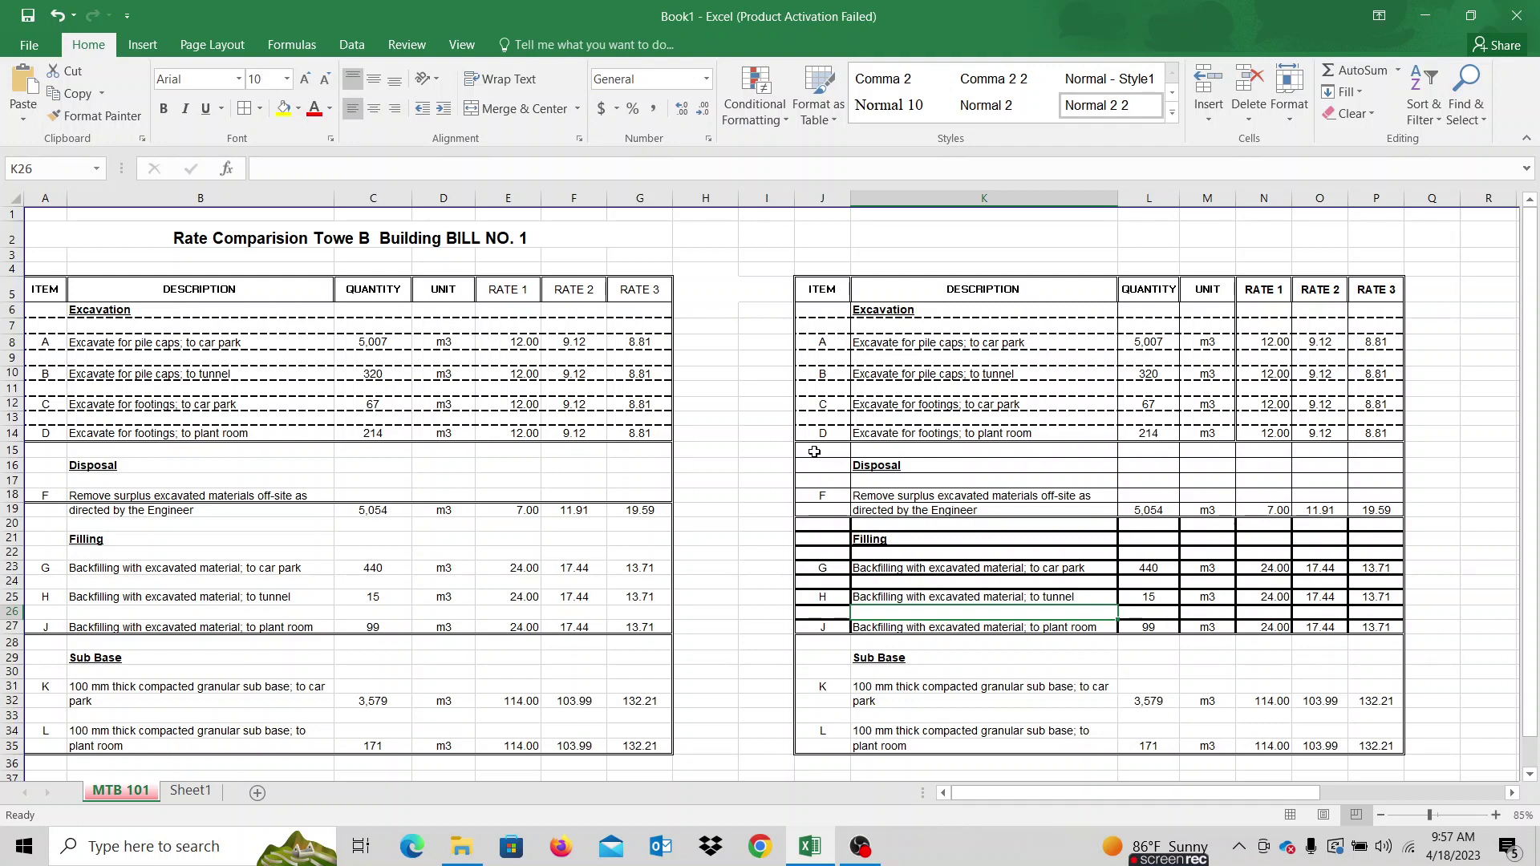
drag(818, 450, 1384, 518)
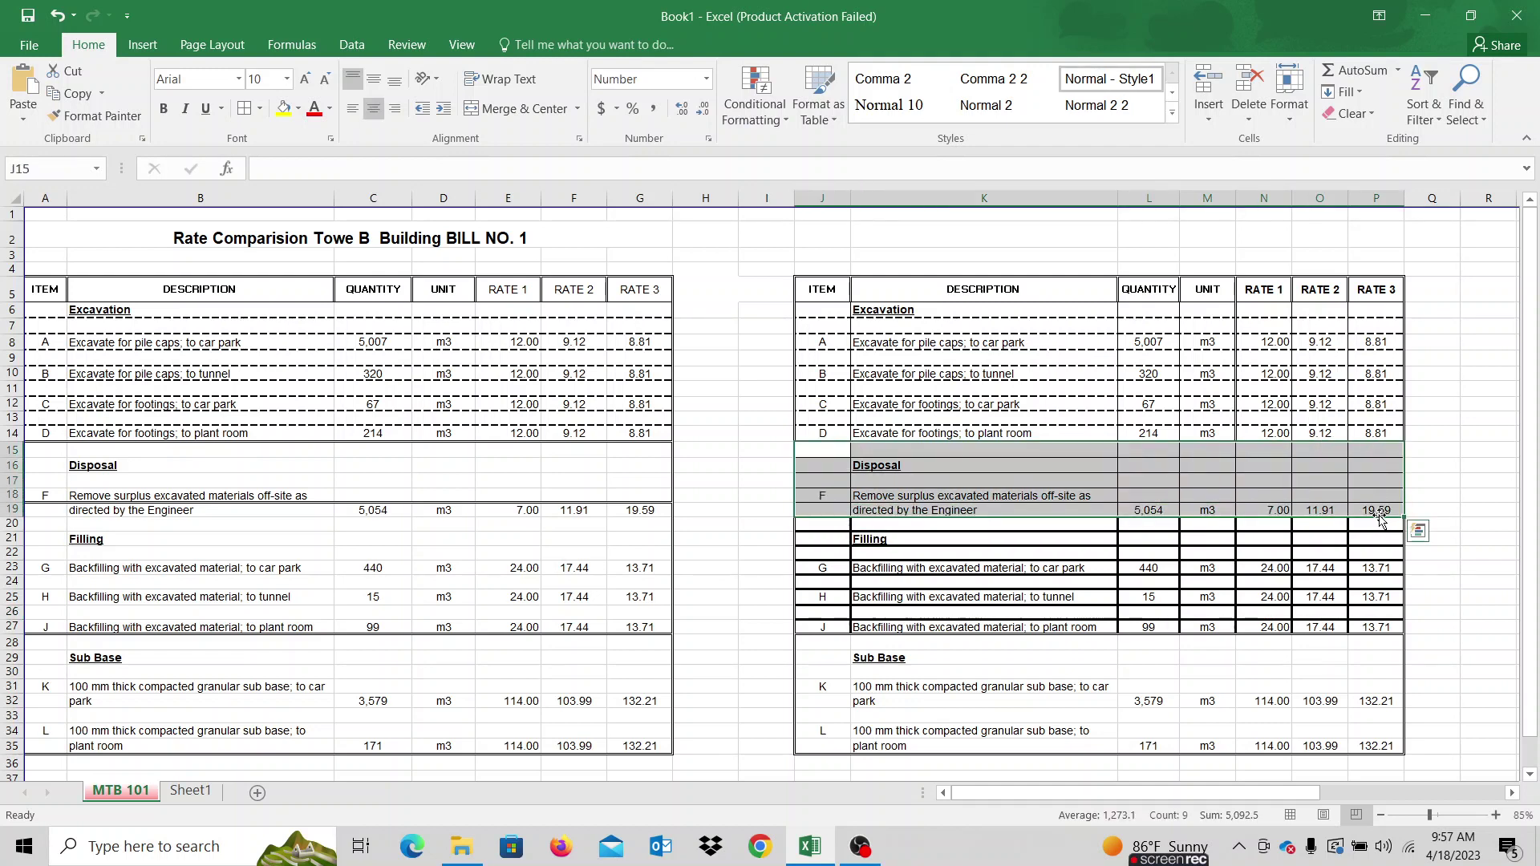
click(1264, 583)
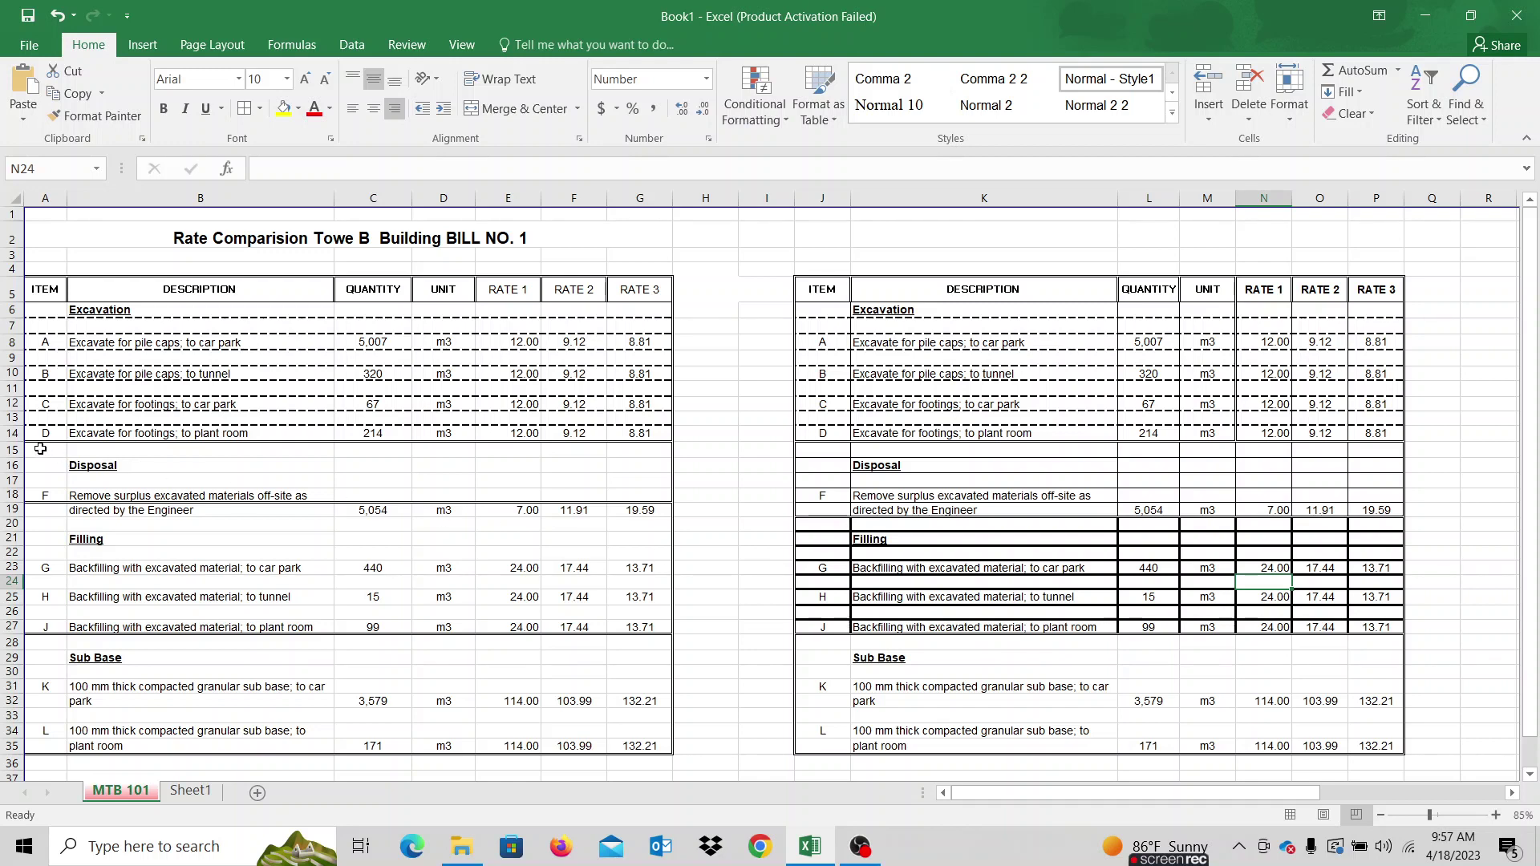
drag(40, 449, 646, 472)
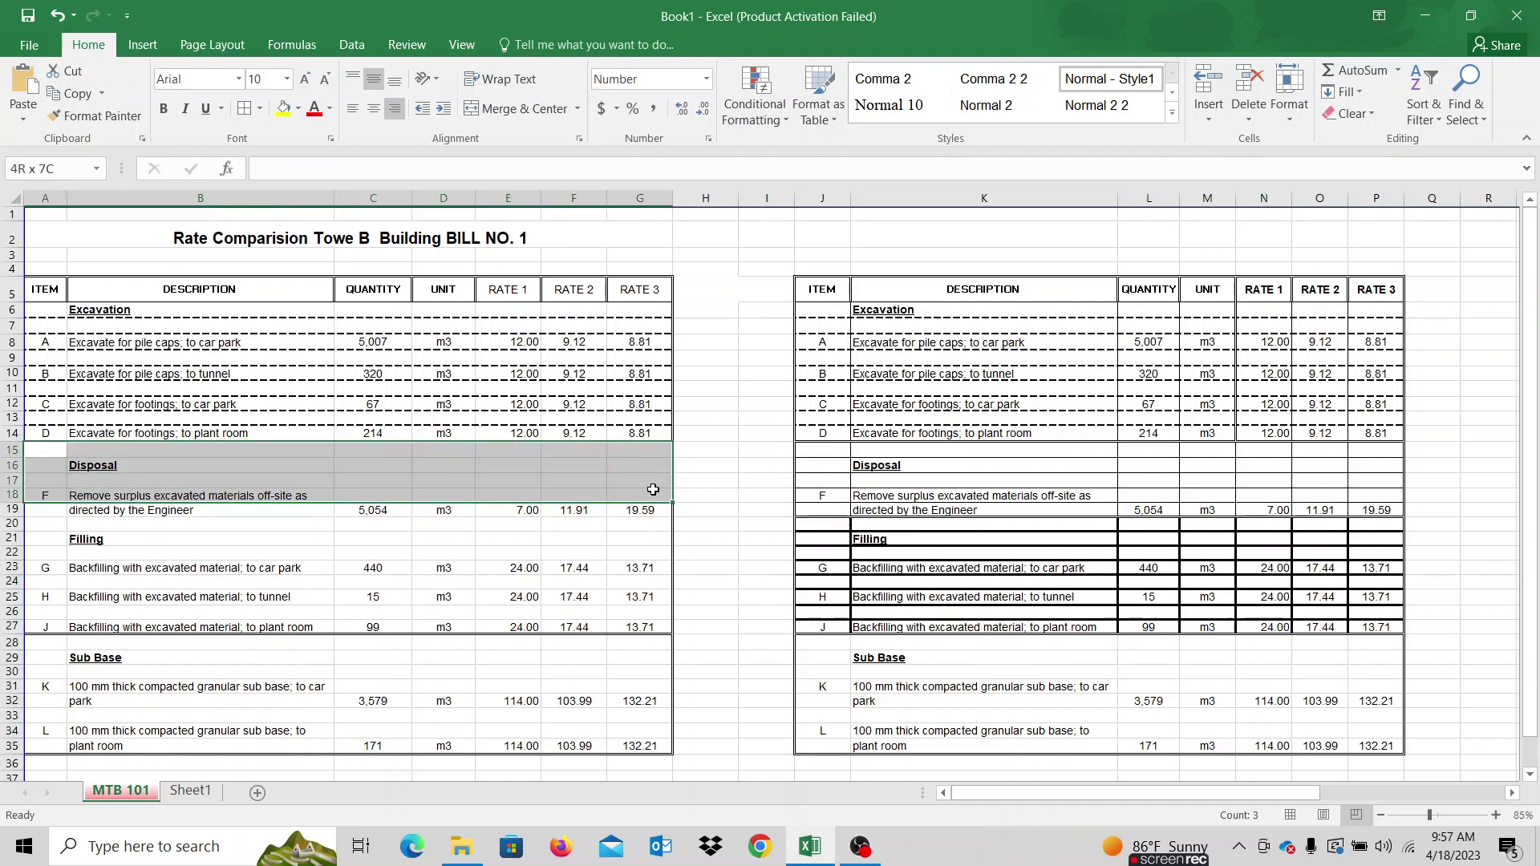
drag(653, 490, 653, 490)
- Add inside horizontal borders between the Disposal rows A15:G18
right_click(479, 490)
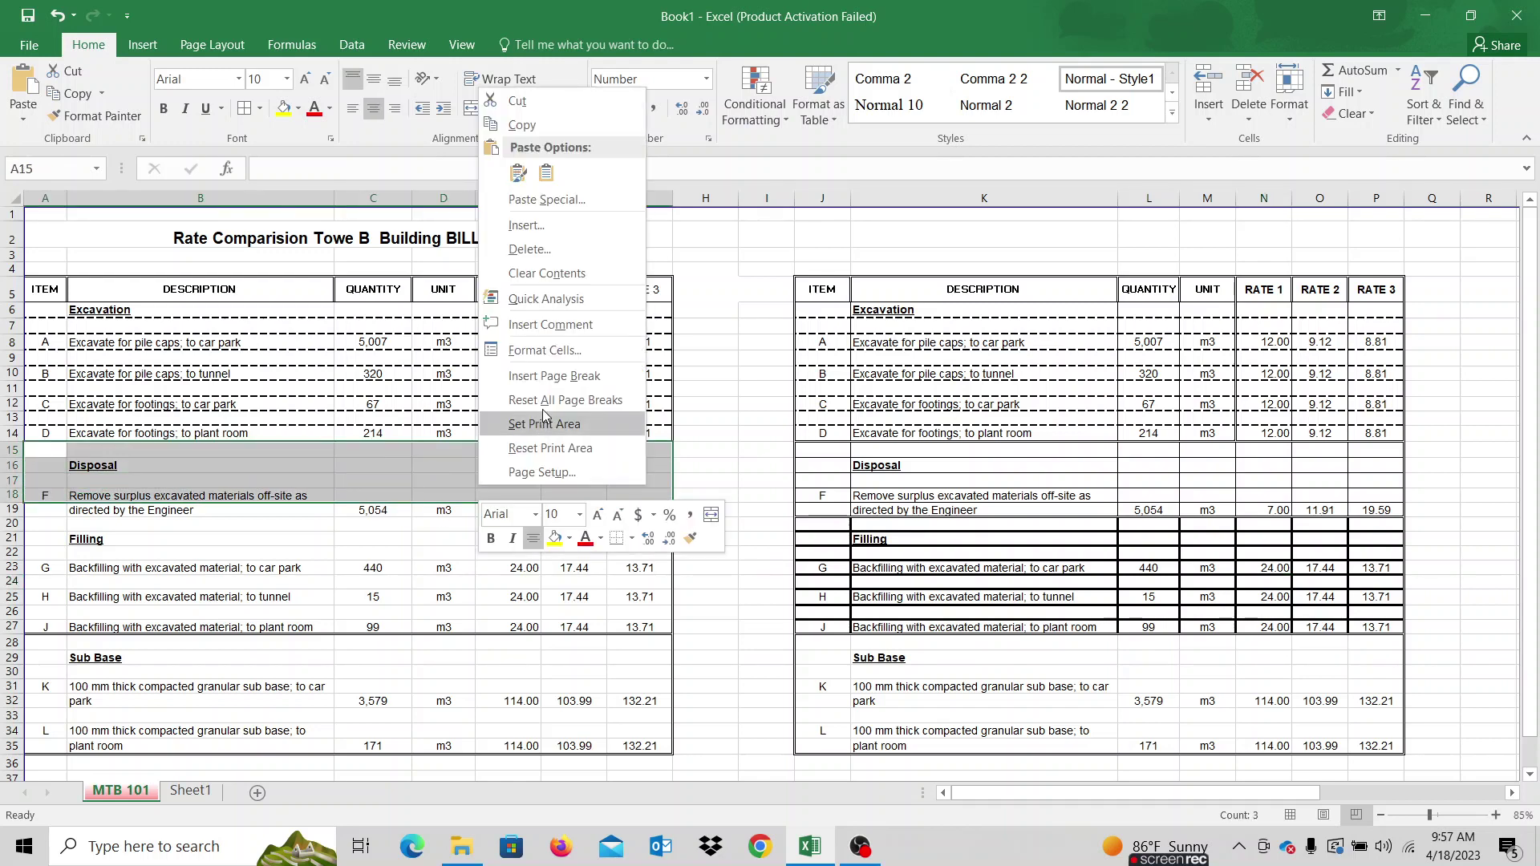
click(564, 361)
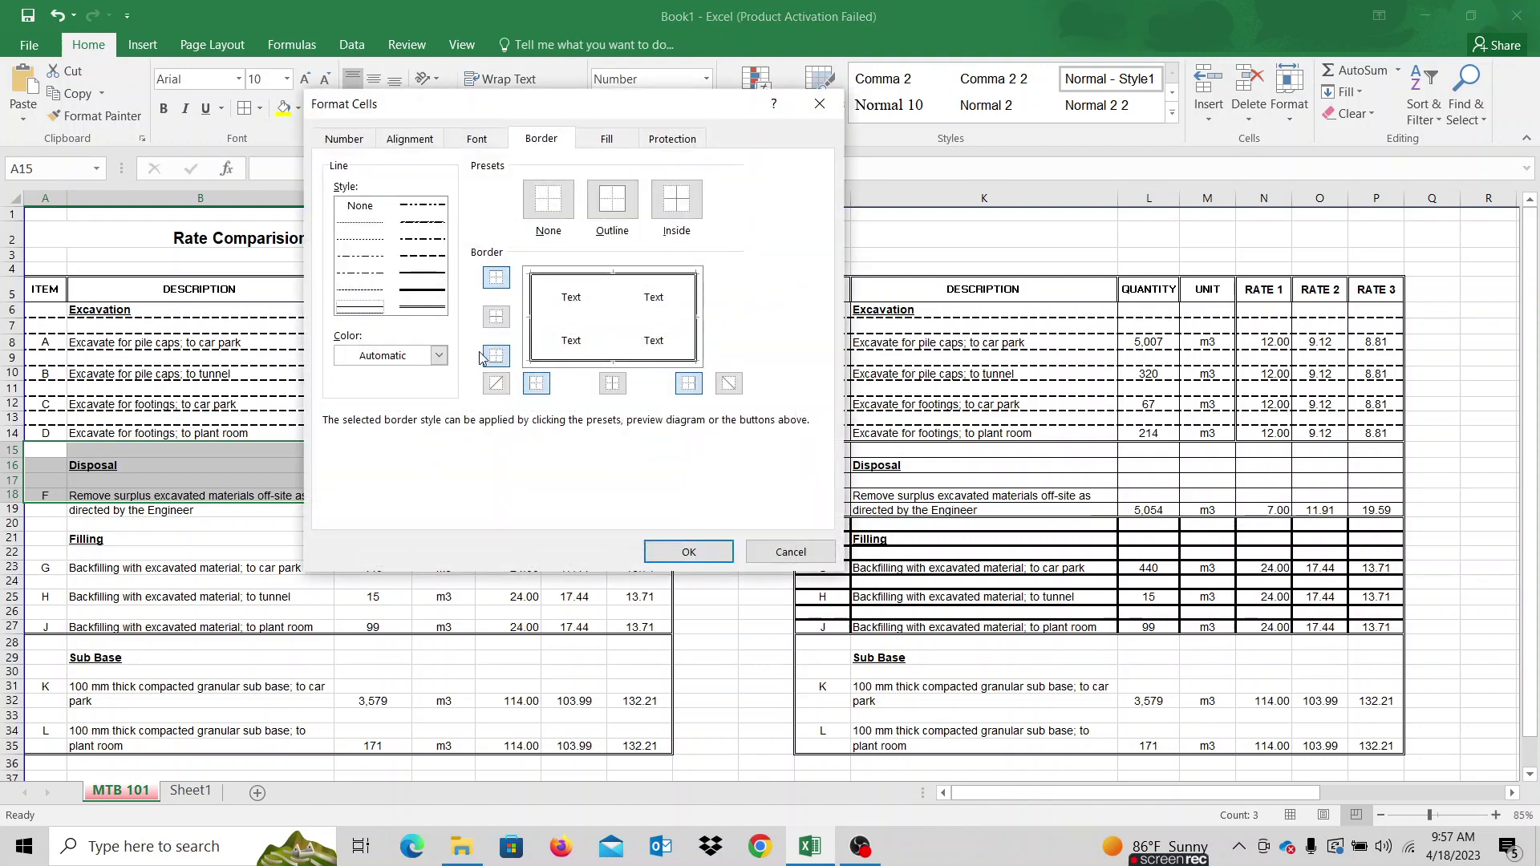
click(497, 320)
click(689, 552)
click(642, 602)
- Check a Disposal row's new borders and a cell in the right table's Filling rows
drag(105, 464, 620, 478)
click(631, 536)
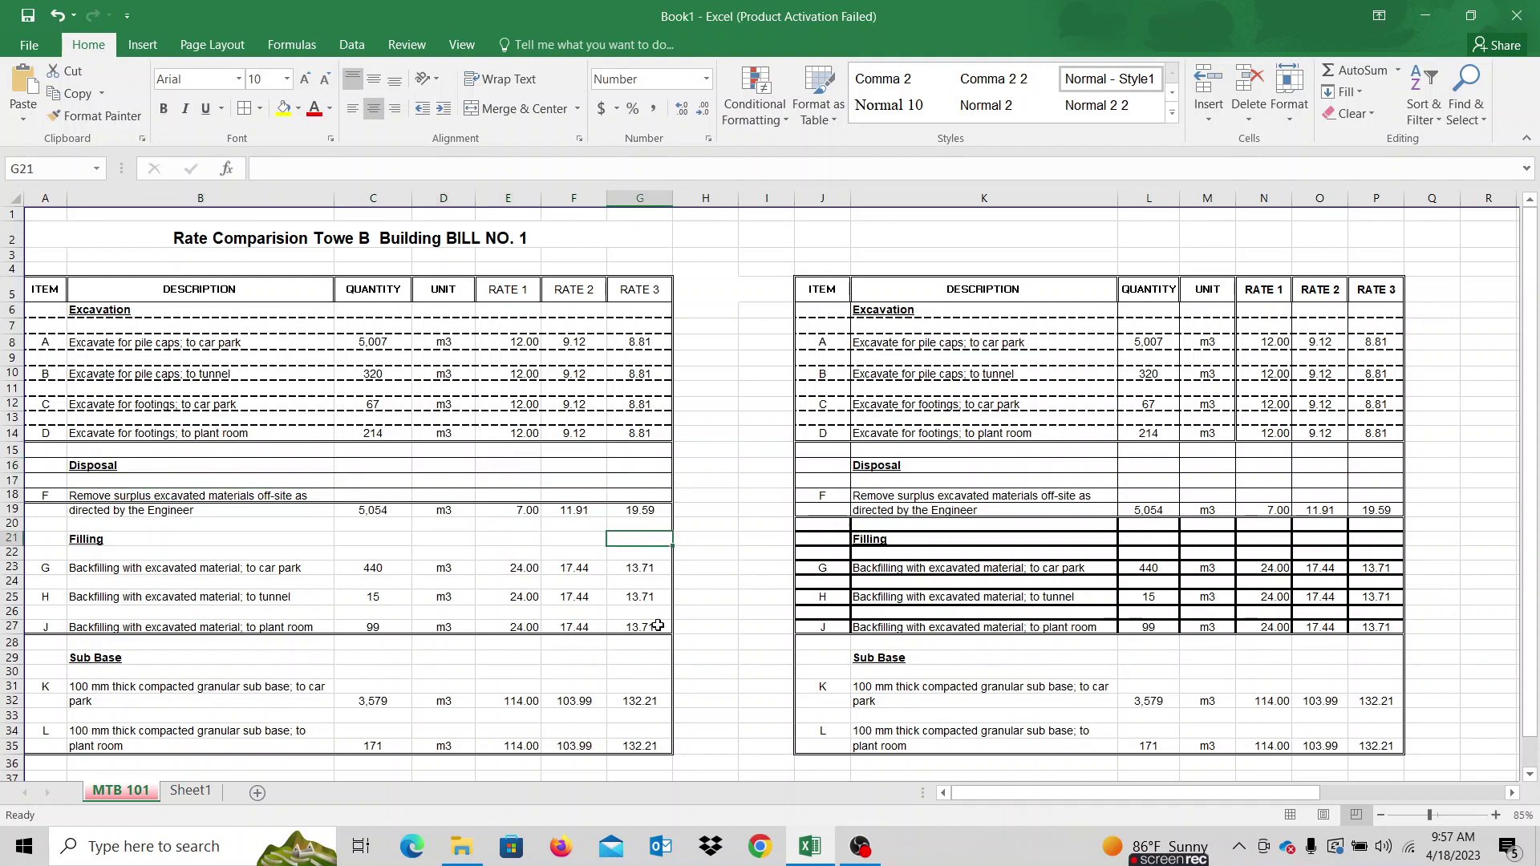
click(886, 622)
- Add thick inside horizontal lines between rows 19–27, comparing with the right table's Filling rows
drag(826, 523, 1374, 622)
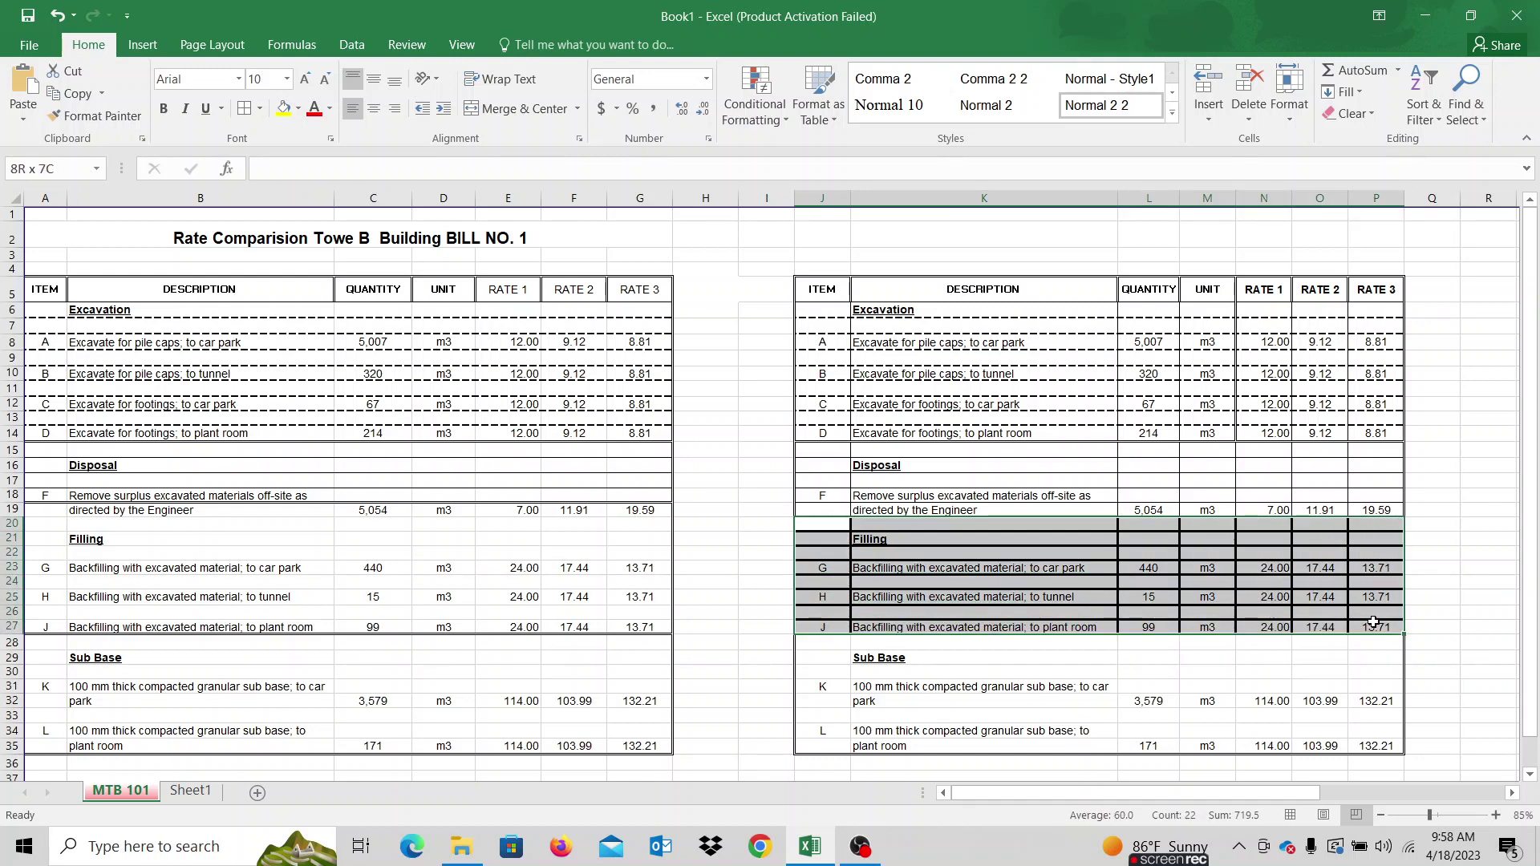
drag(36, 512, 652, 627)
right_click(609, 539)
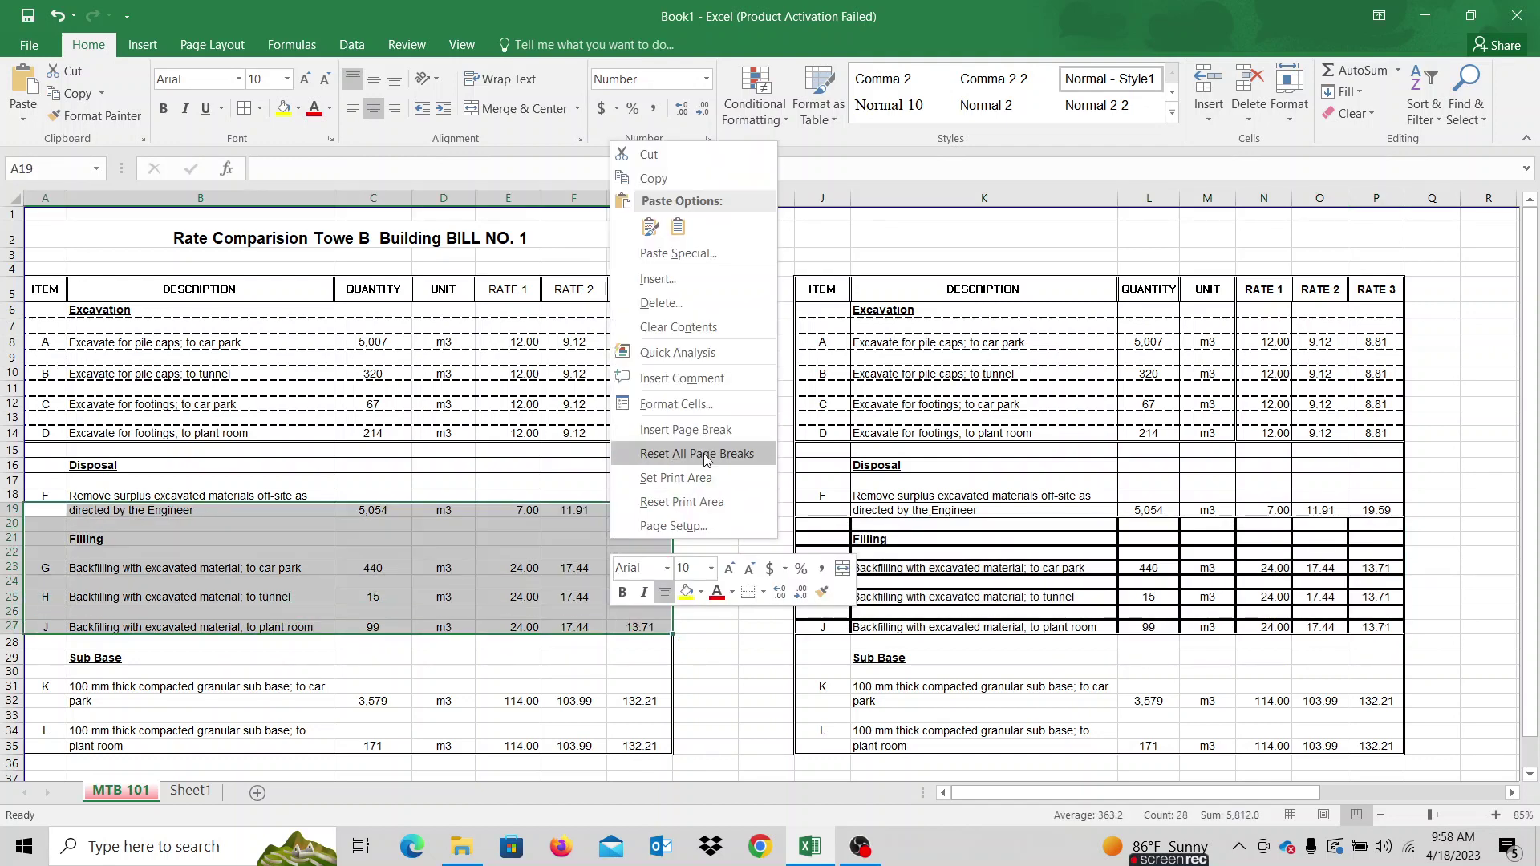
click(718, 405)
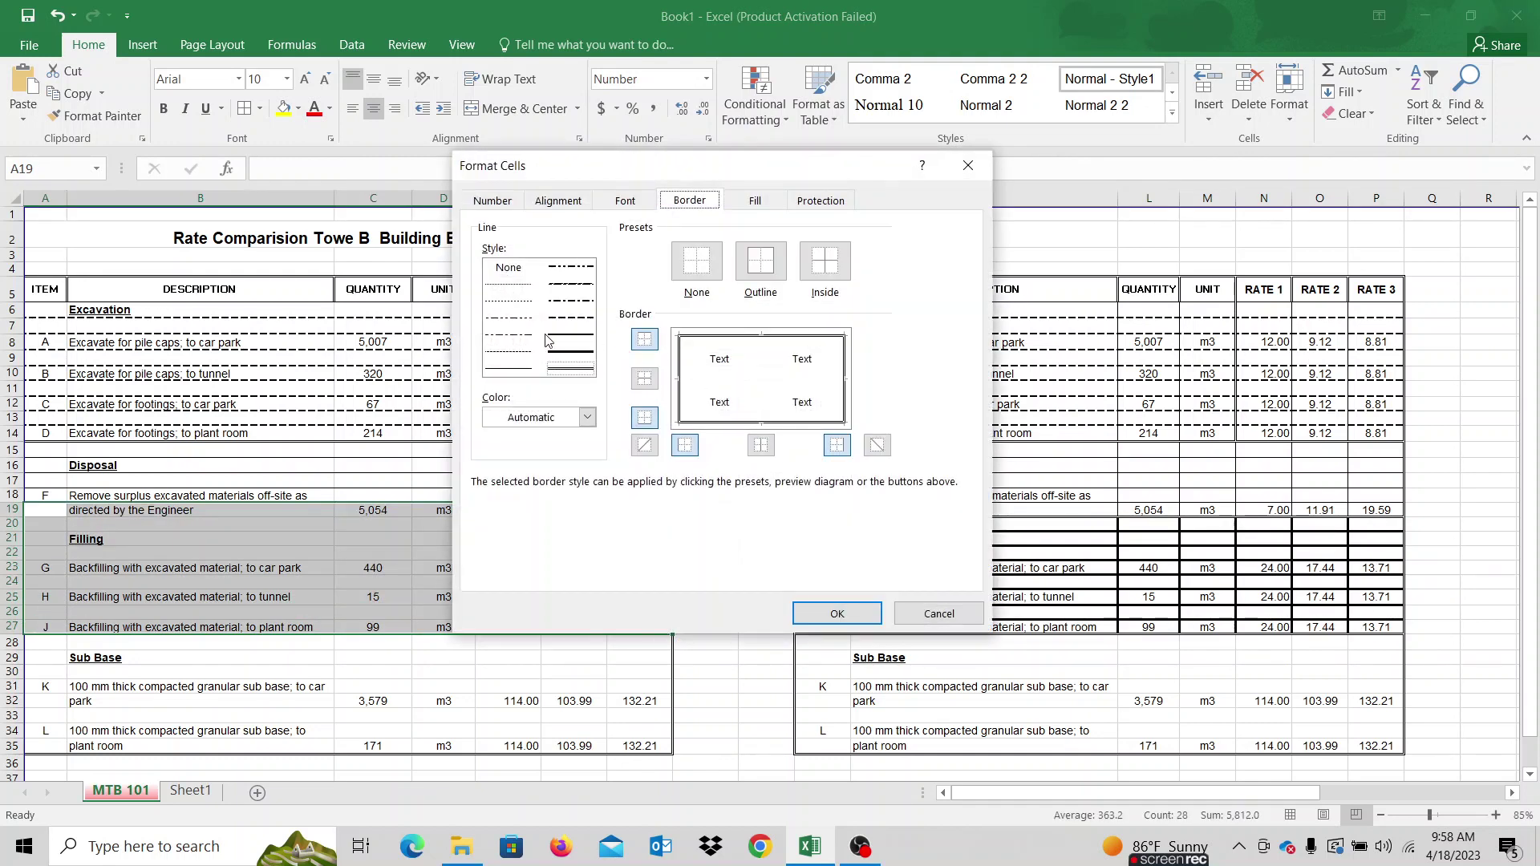
click(563, 352)
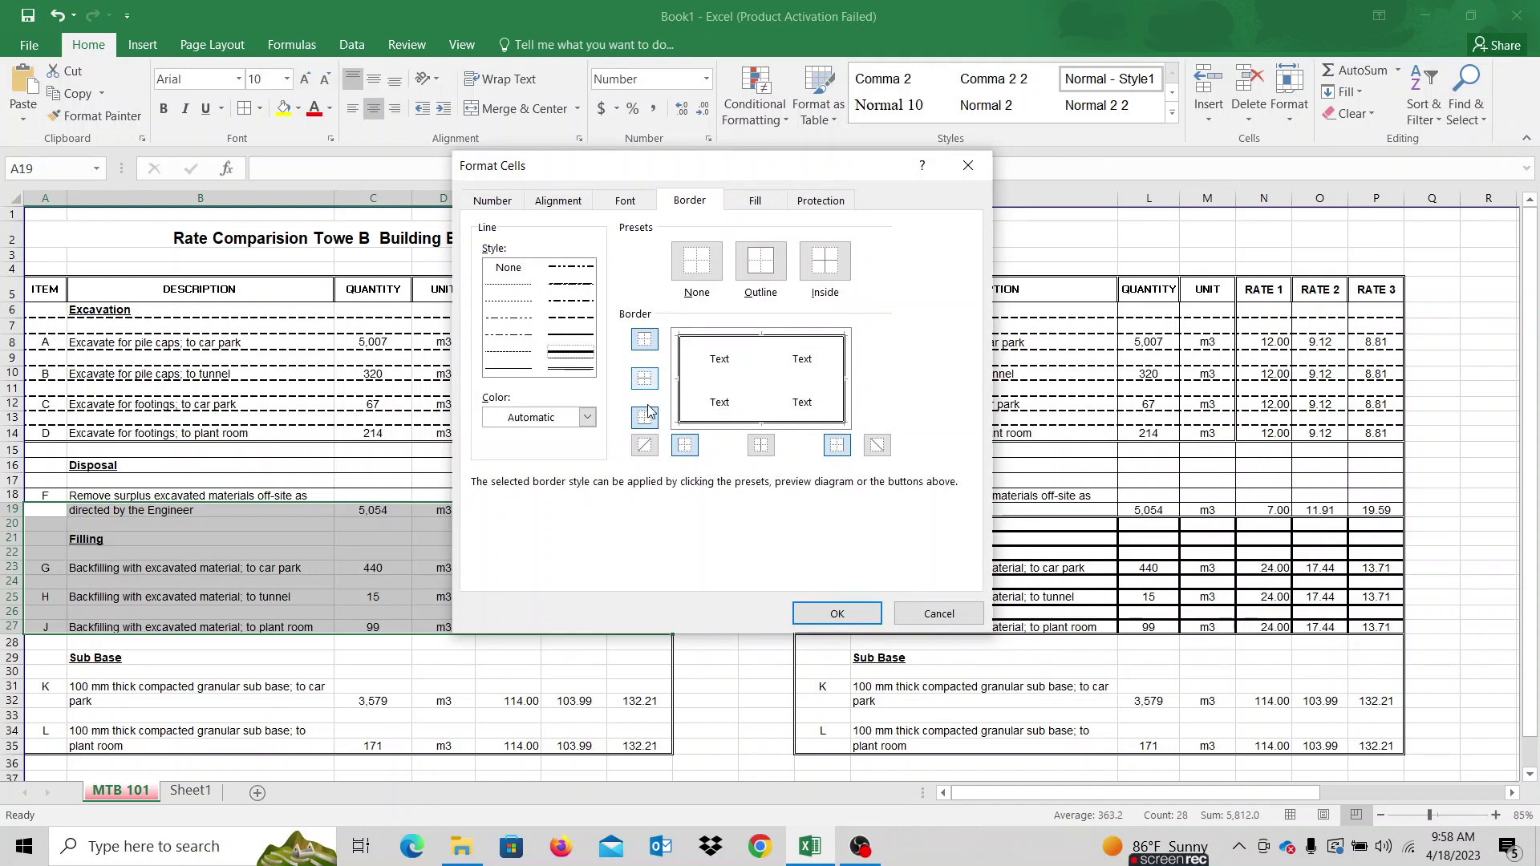
click(645, 378)
click(835, 615)
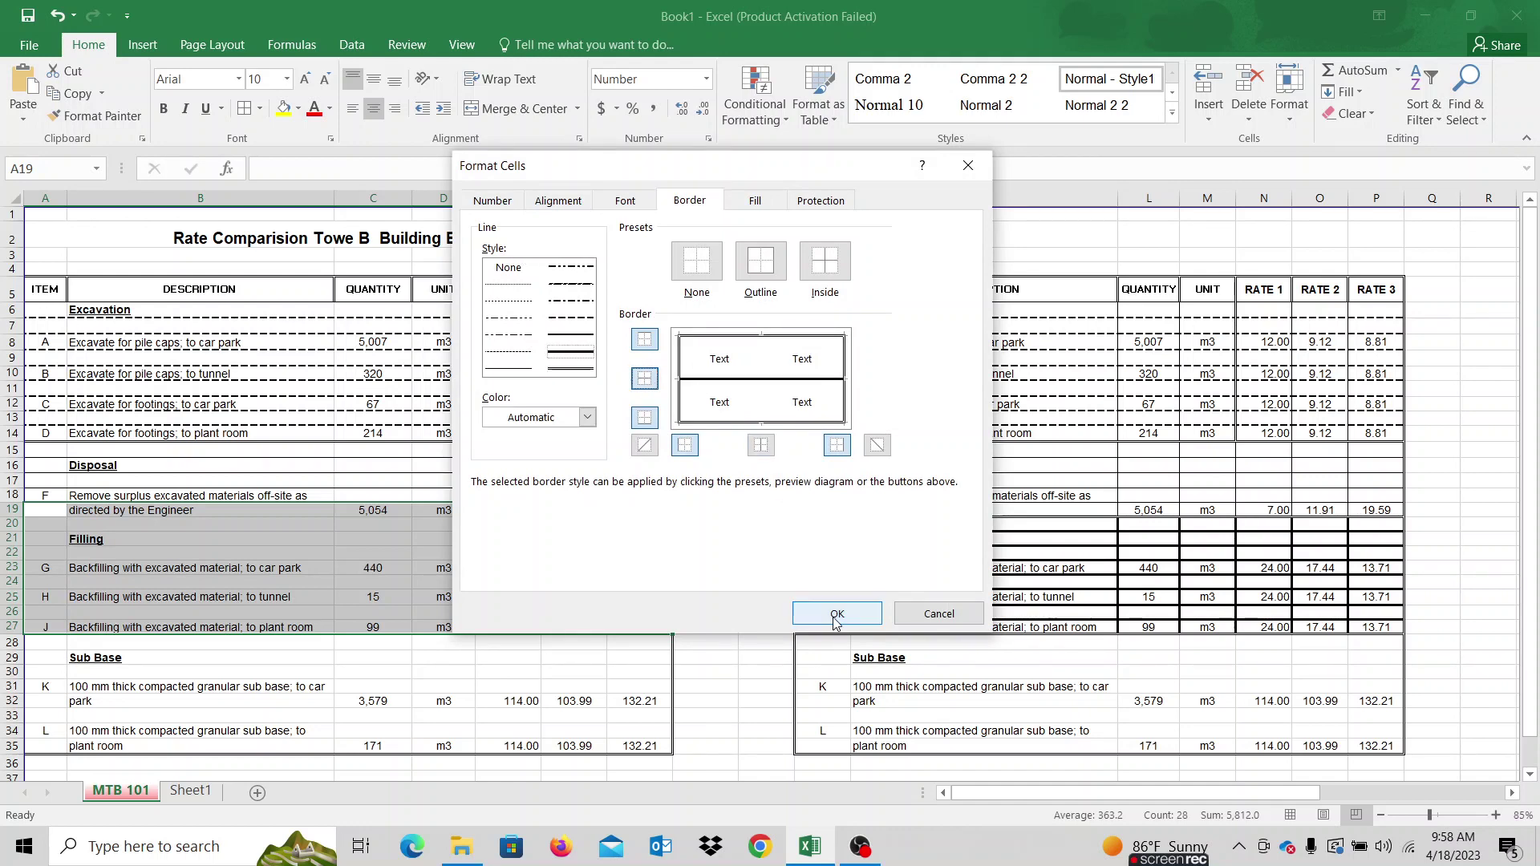
click(759, 691)
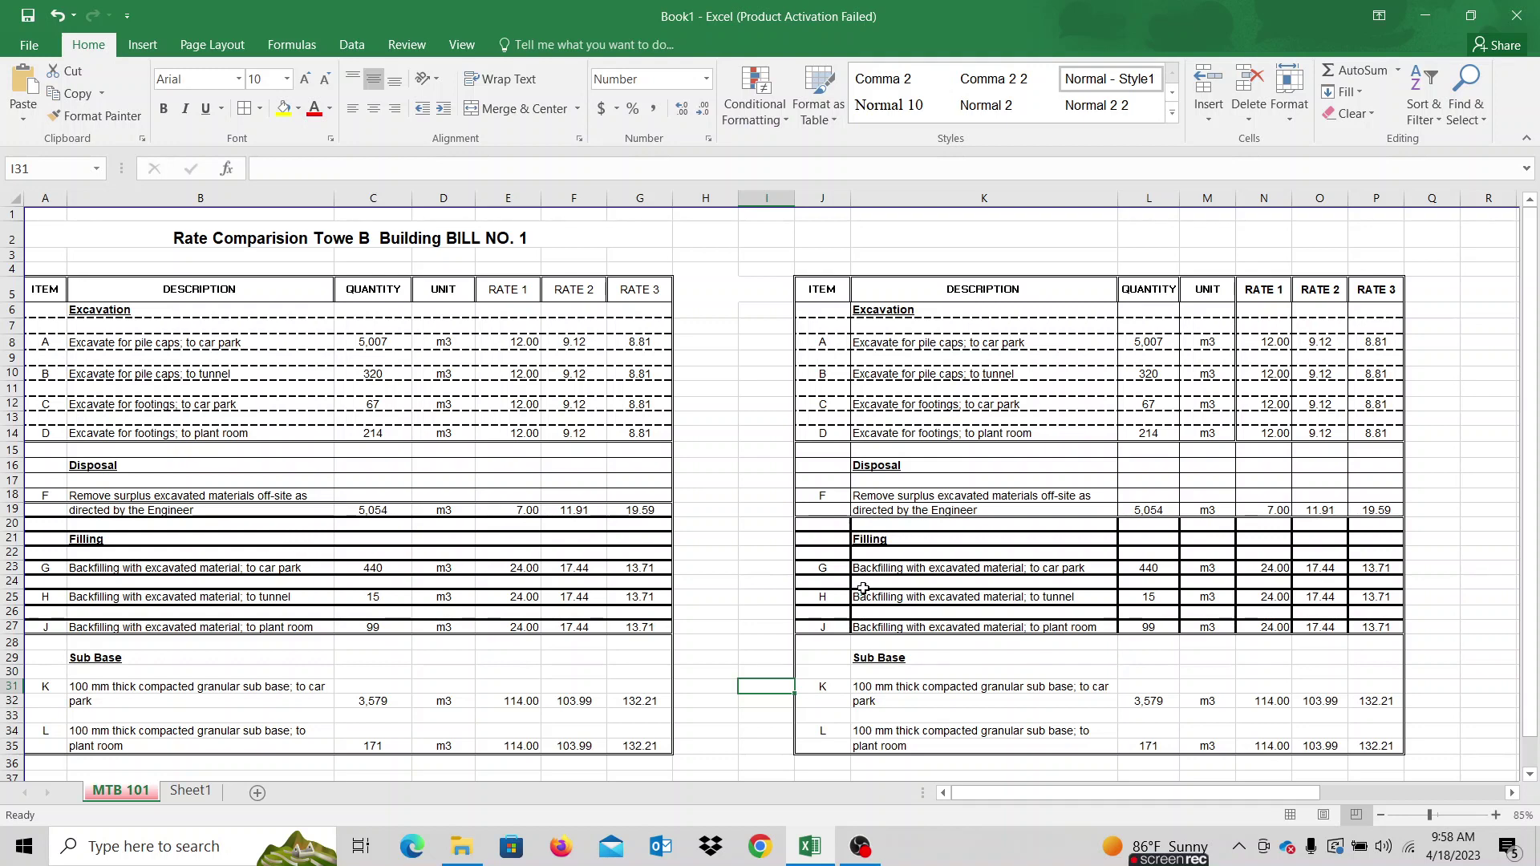
drag(841, 528, 1402, 634)
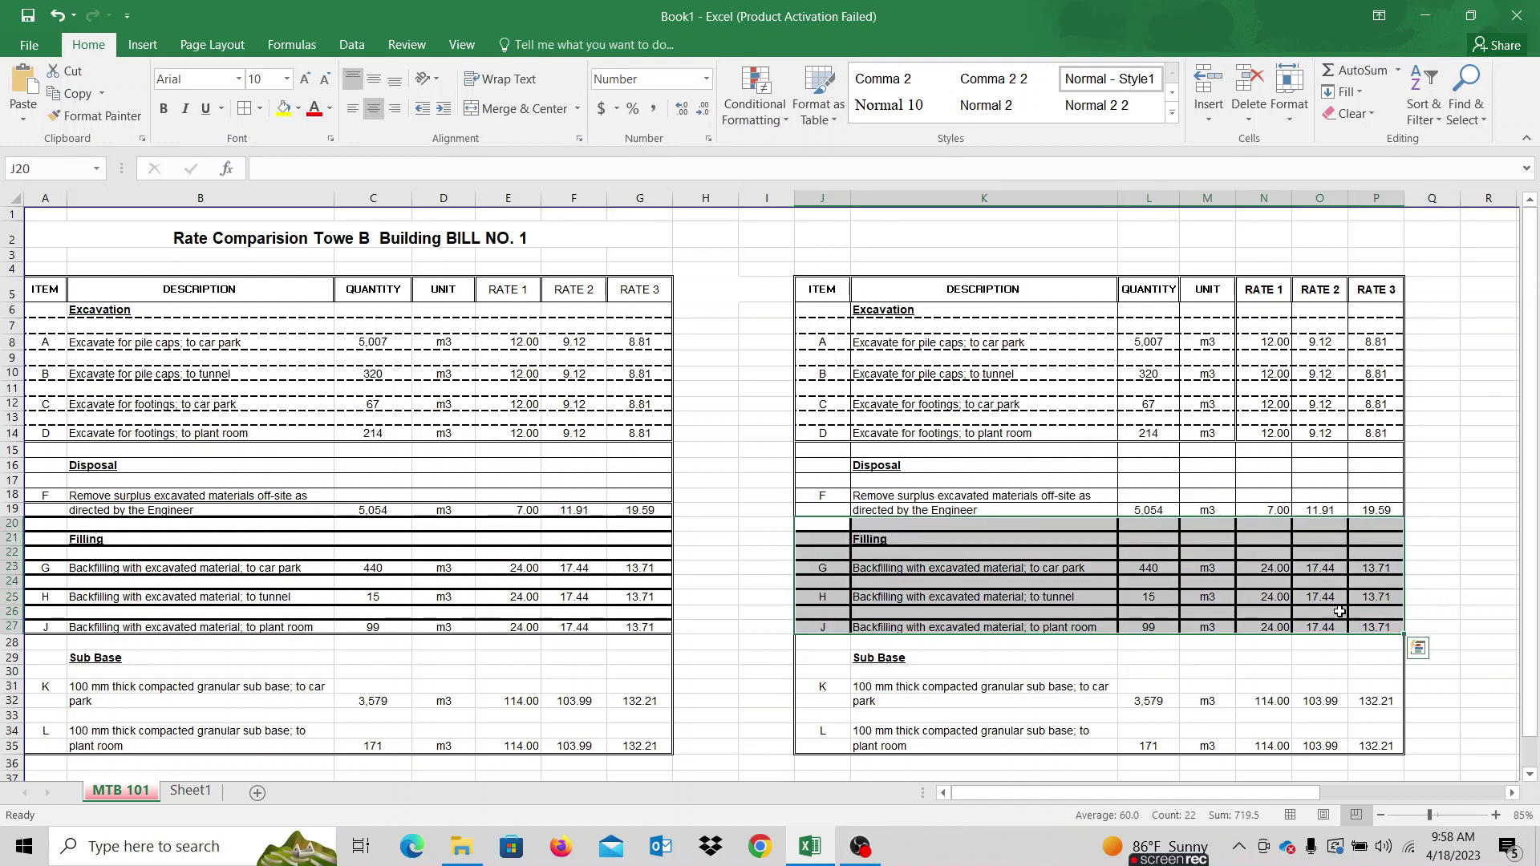
click(1320, 628)
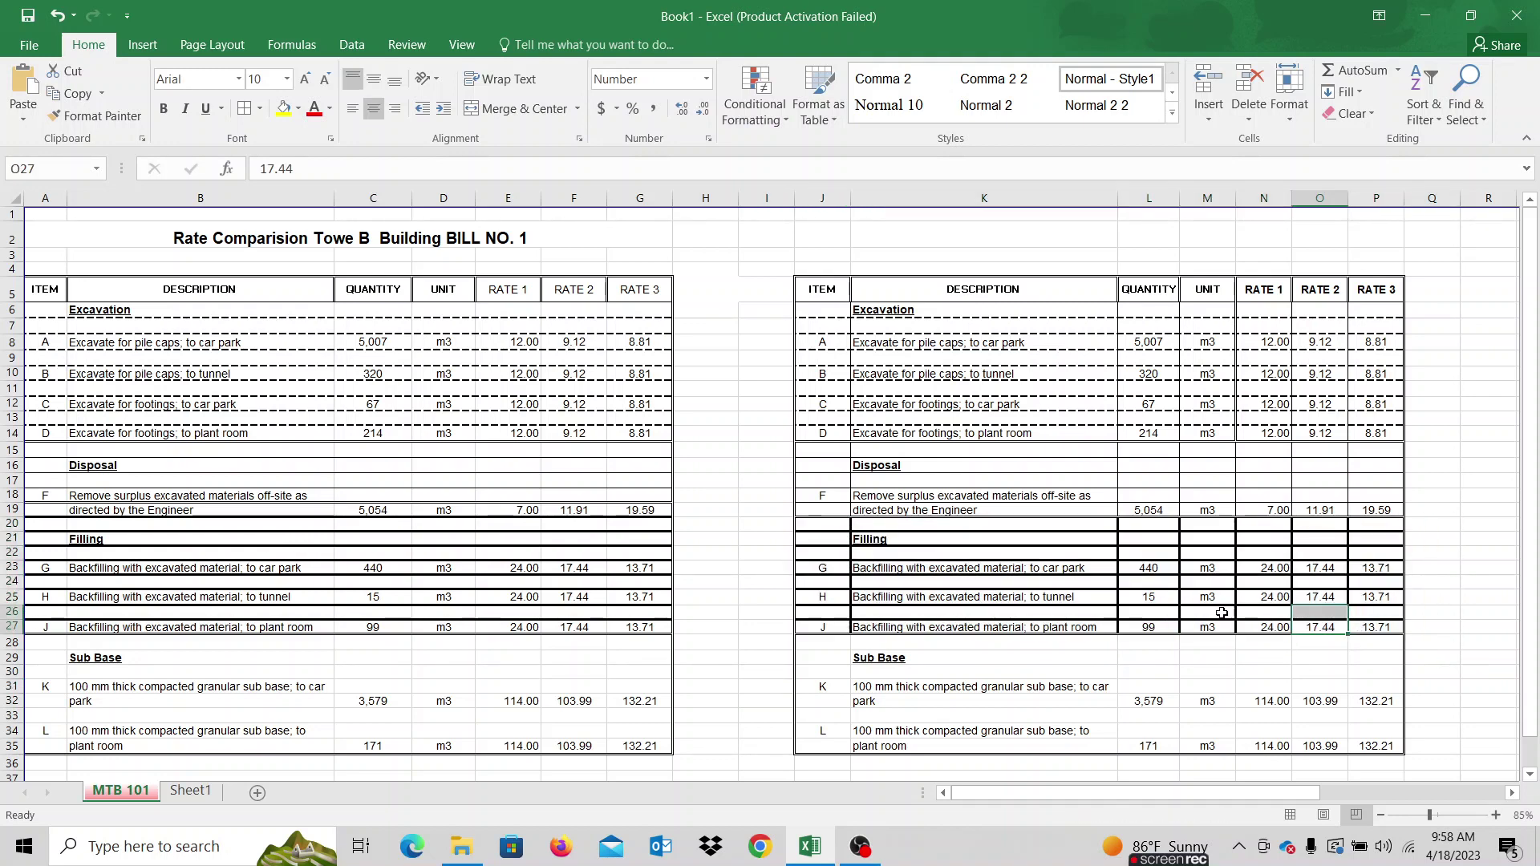
- Add thick inside vertical dividers to the Filling rows A19:G27
click(365, 552)
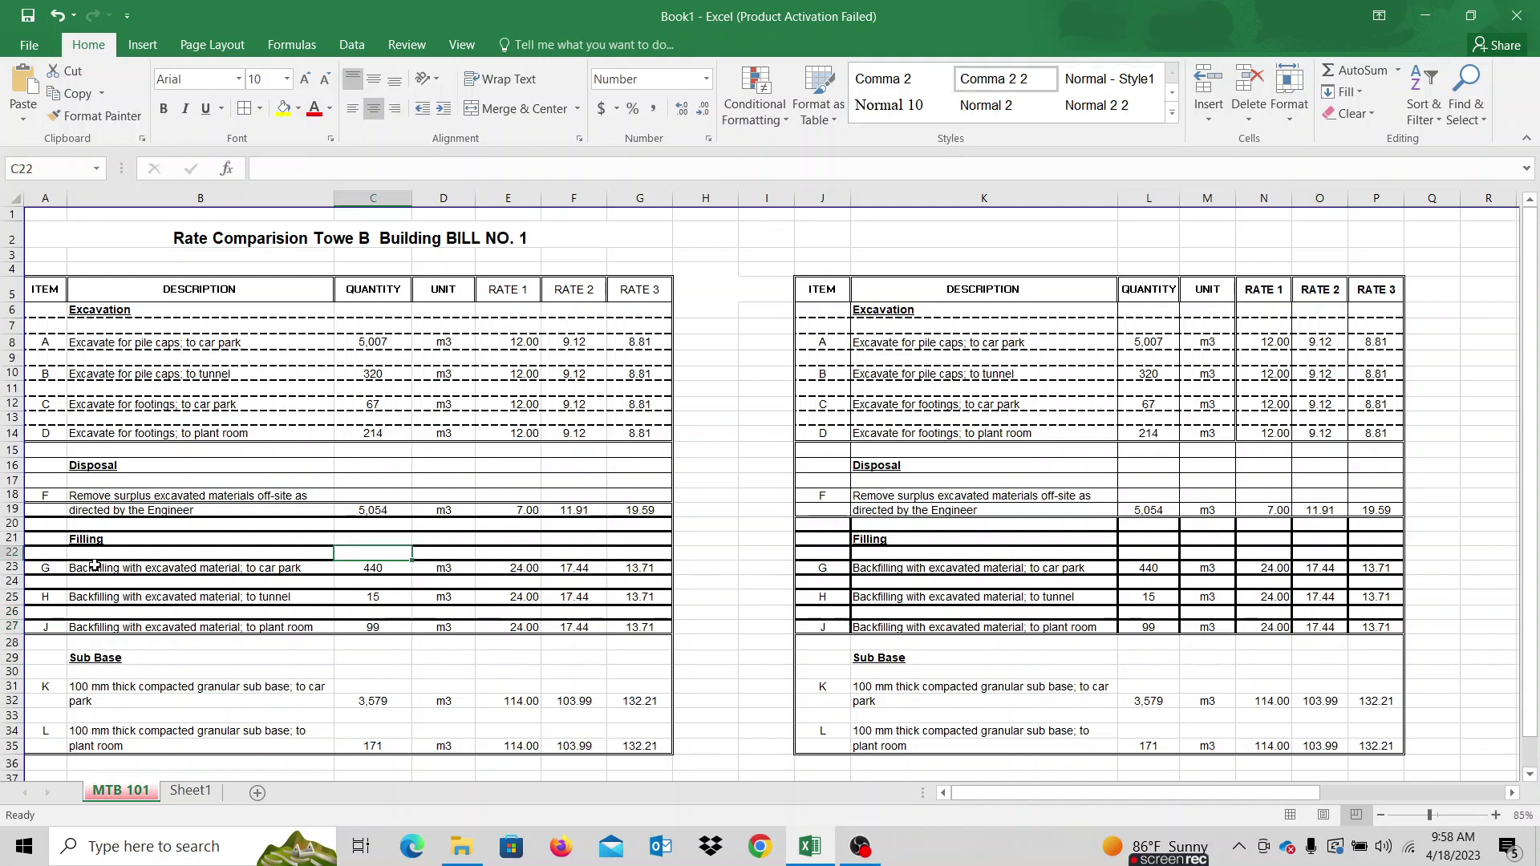
drag(35, 511, 643, 629)
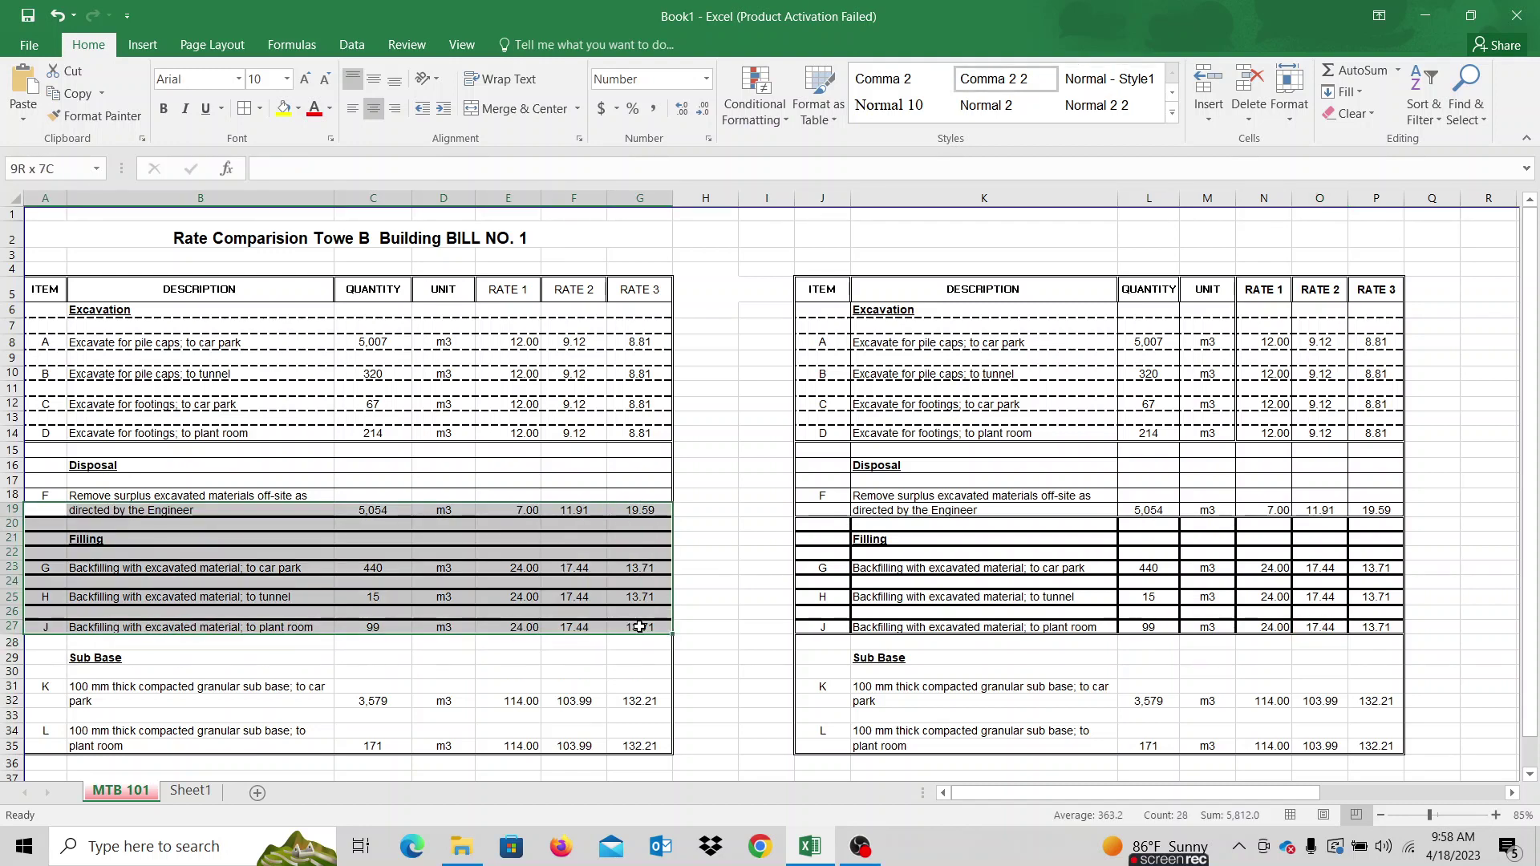
right_click(643, 629)
click(697, 461)
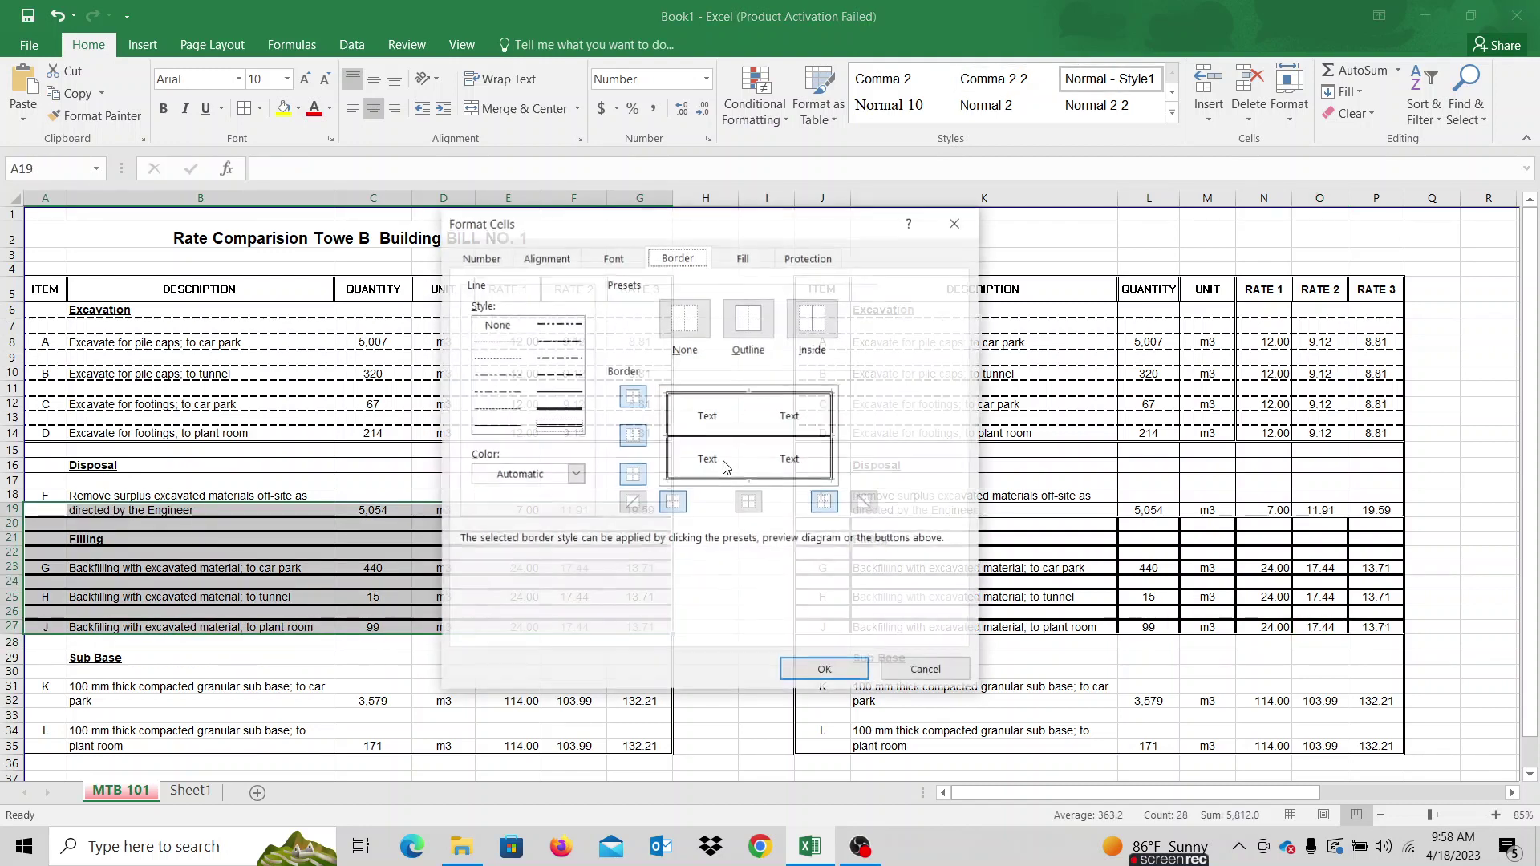
click(750, 503)
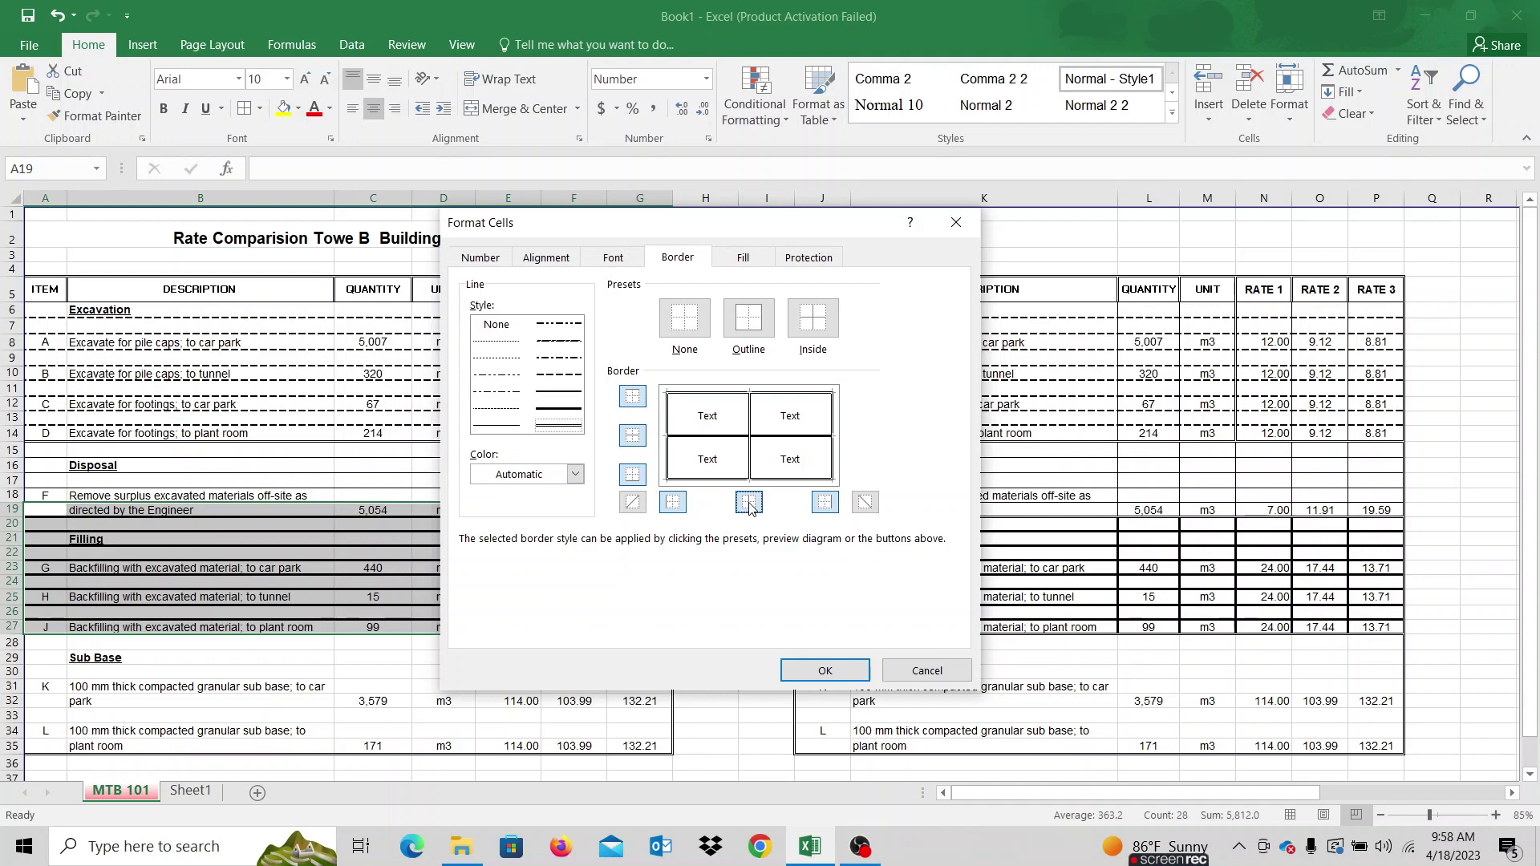
click(750, 503)
click(563, 409)
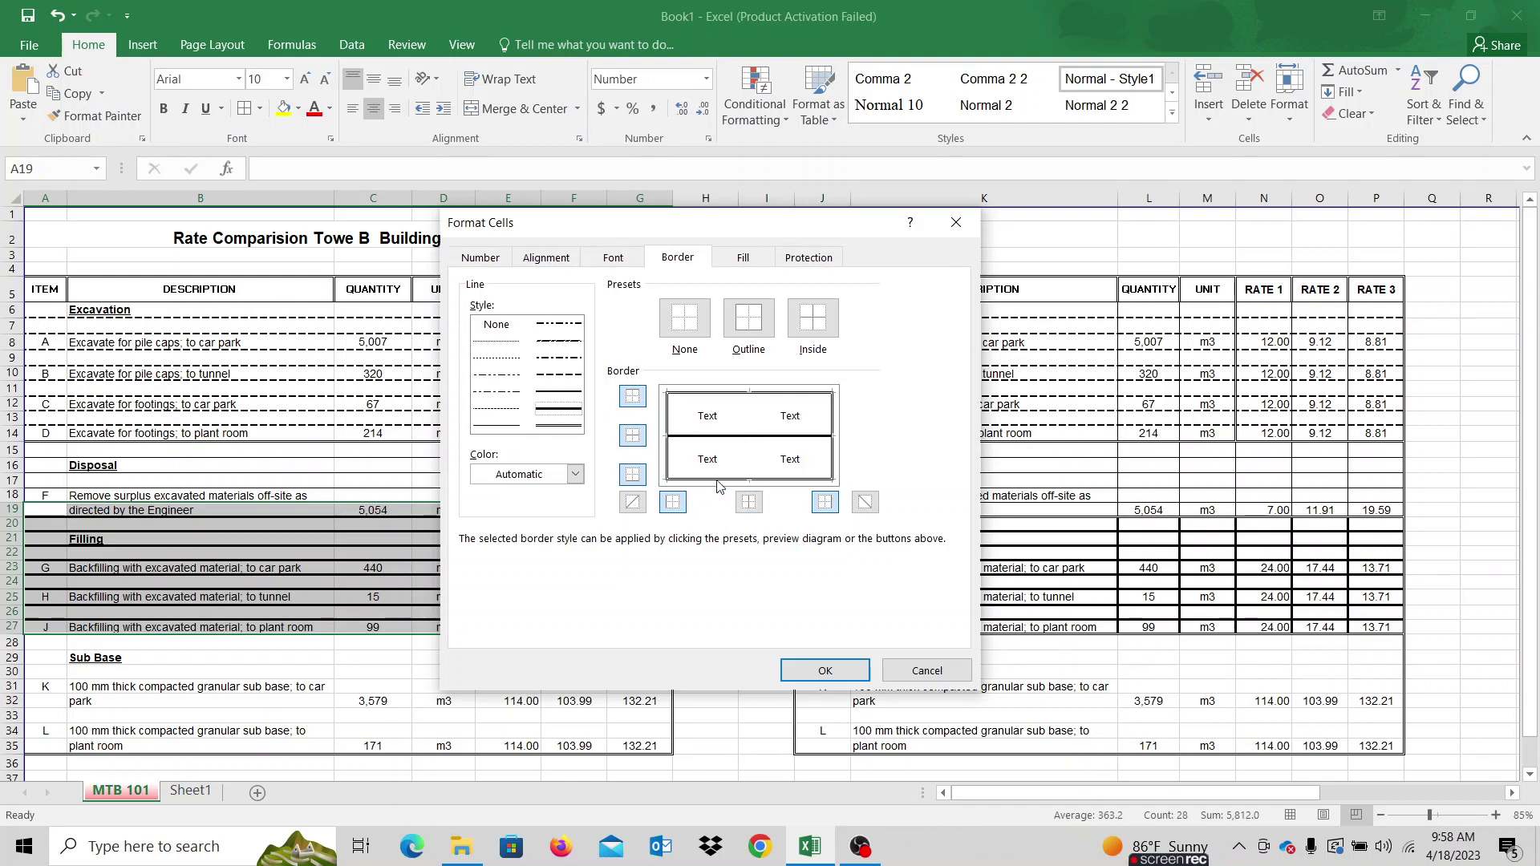
click(747, 503)
click(848, 670)
click(646, 701)
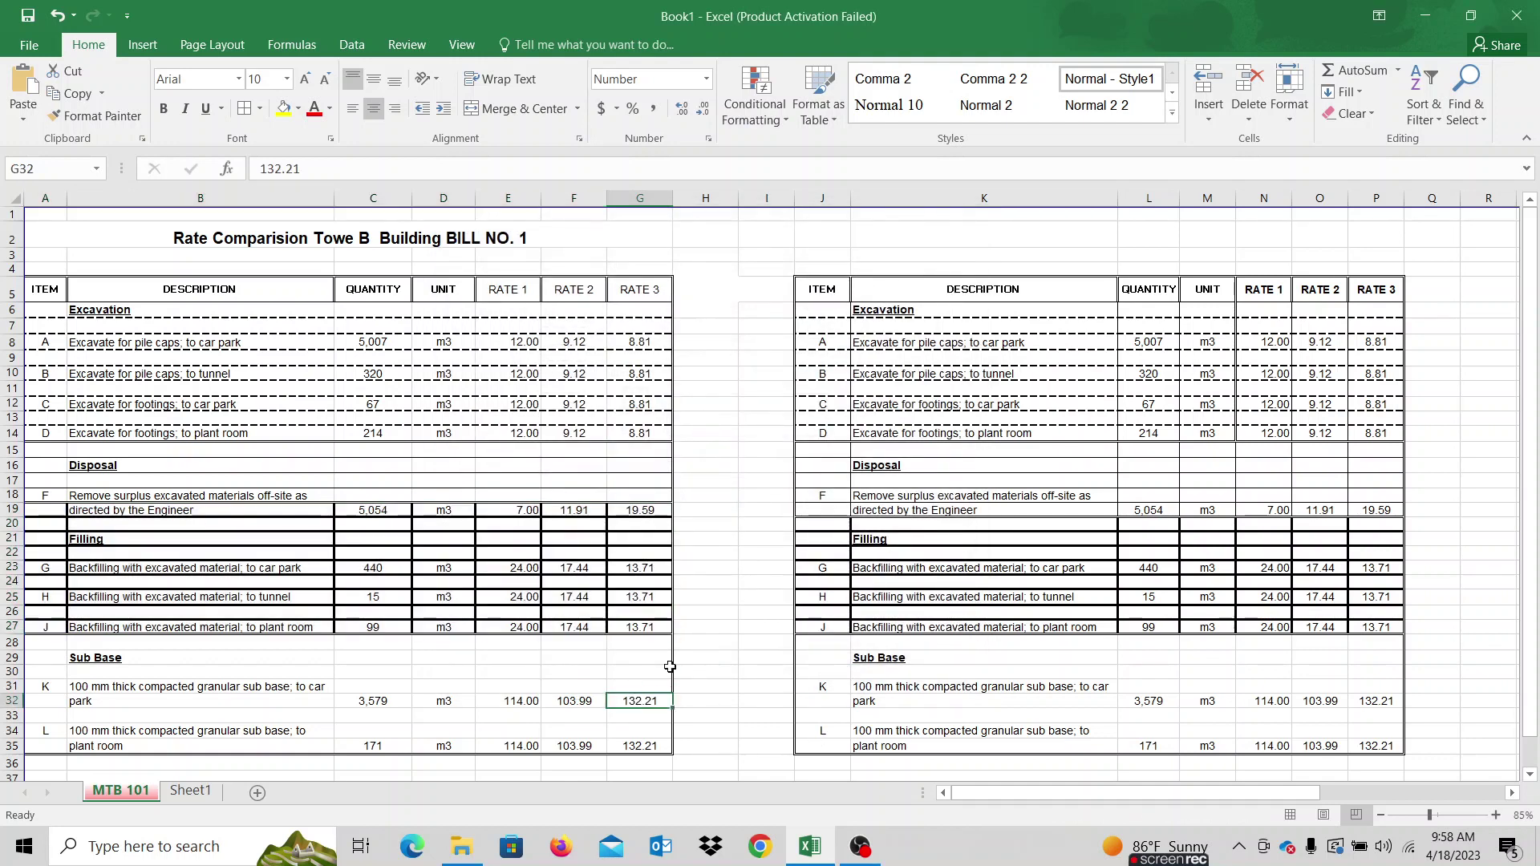
click(507, 582)
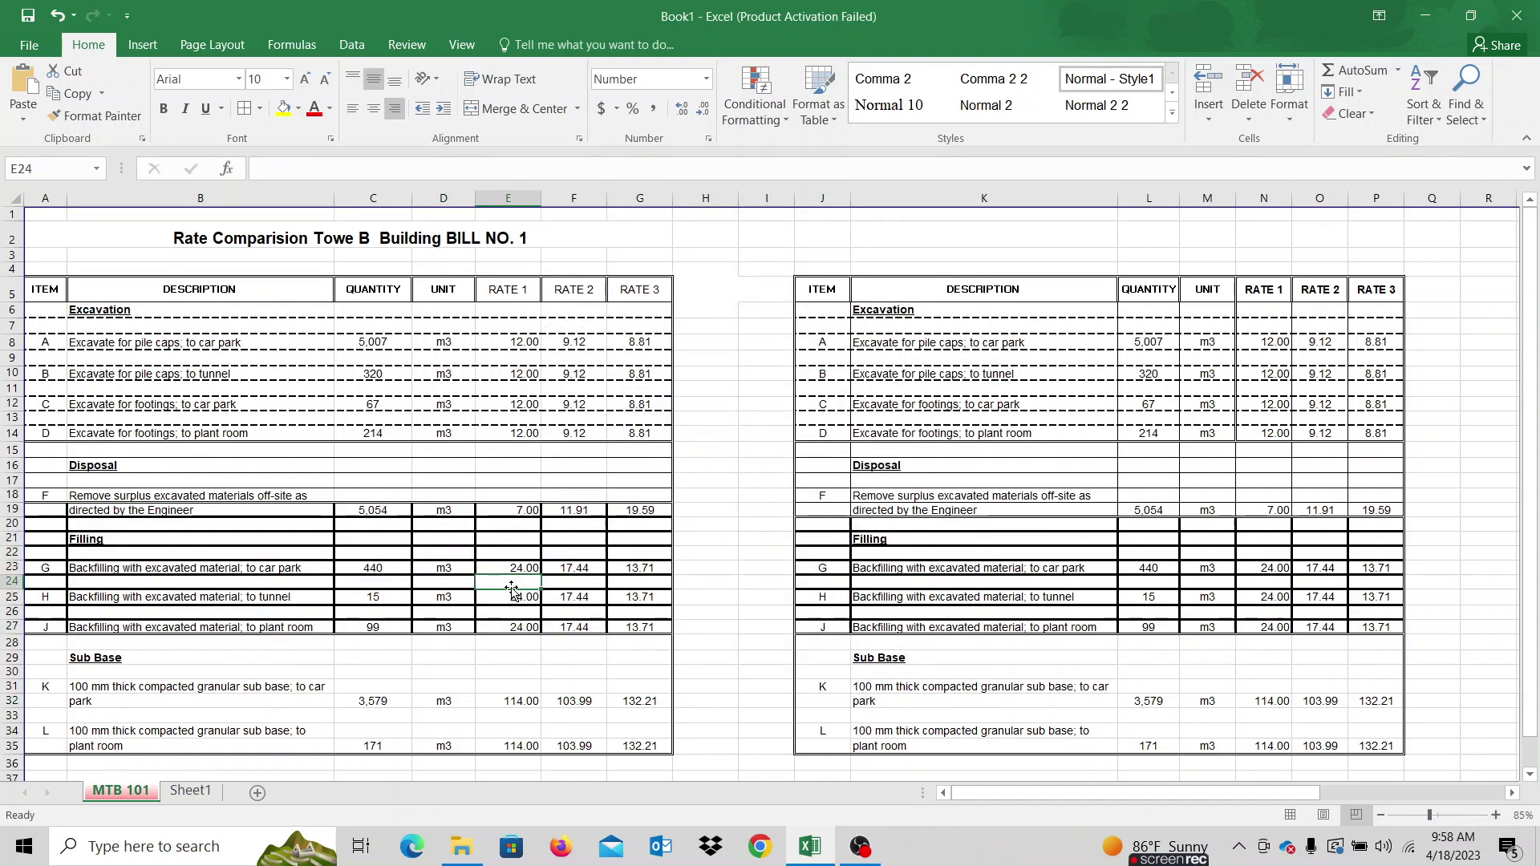
- Compare the right table's Sub Base section and select the left Sub Base rows A28:G35
scroll(514, 586, down, 2)
click(882, 619)
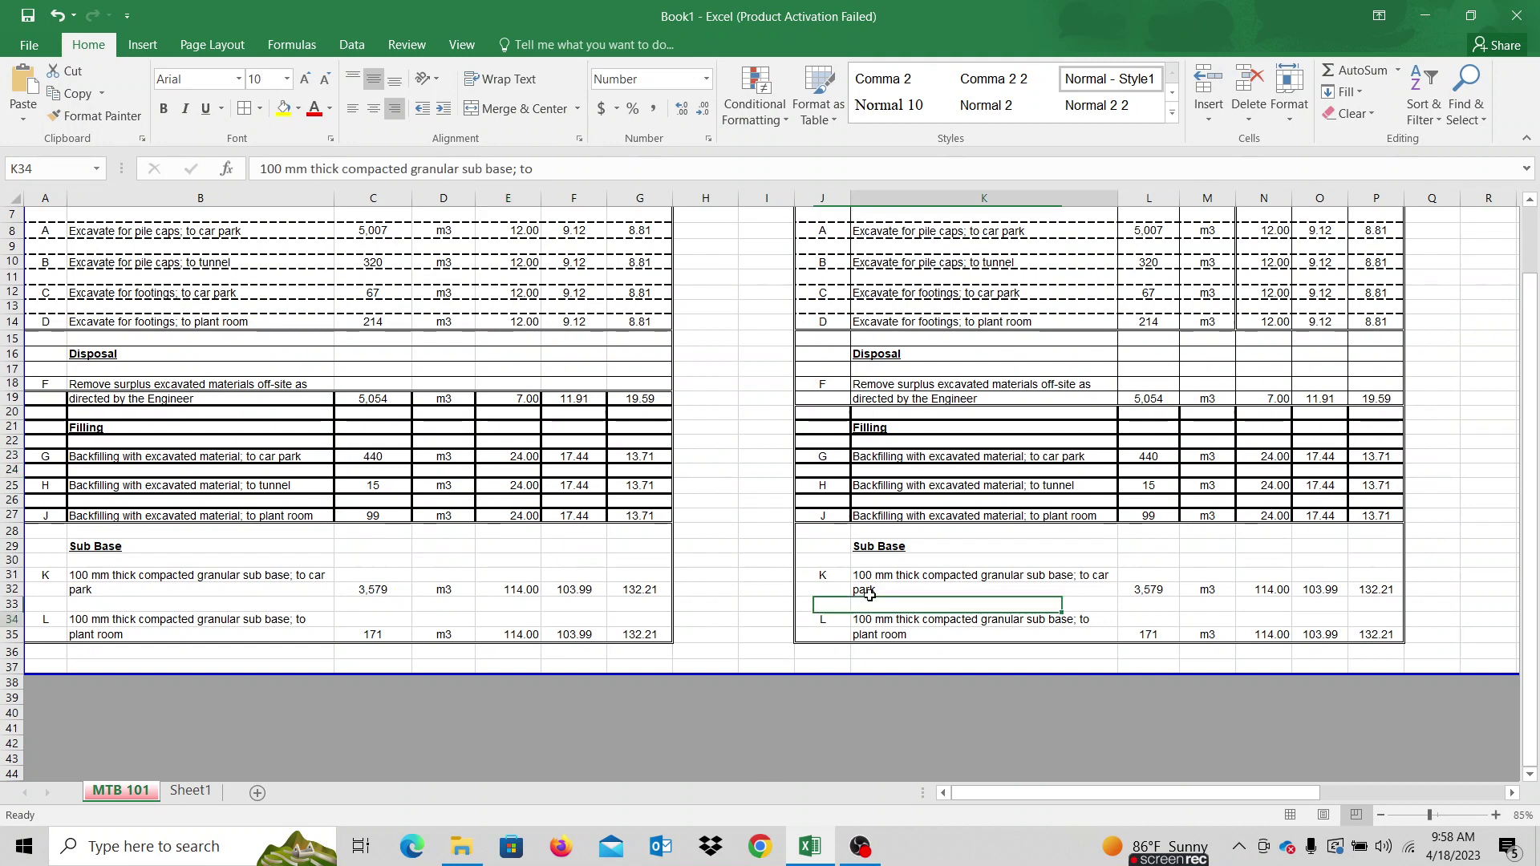
drag(828, 531, 1400, 638)
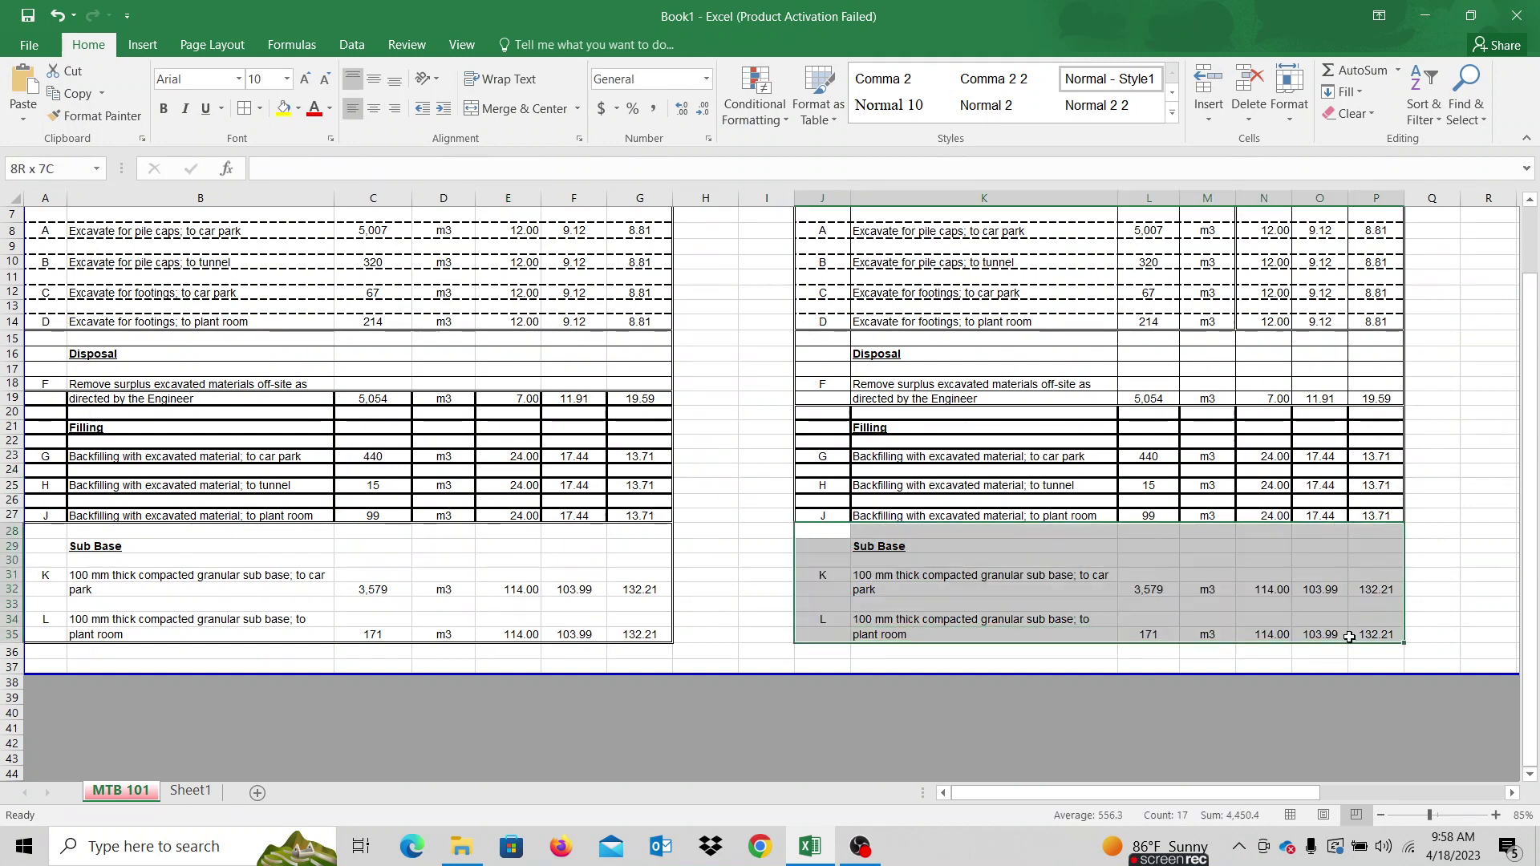
click(1005, 679)
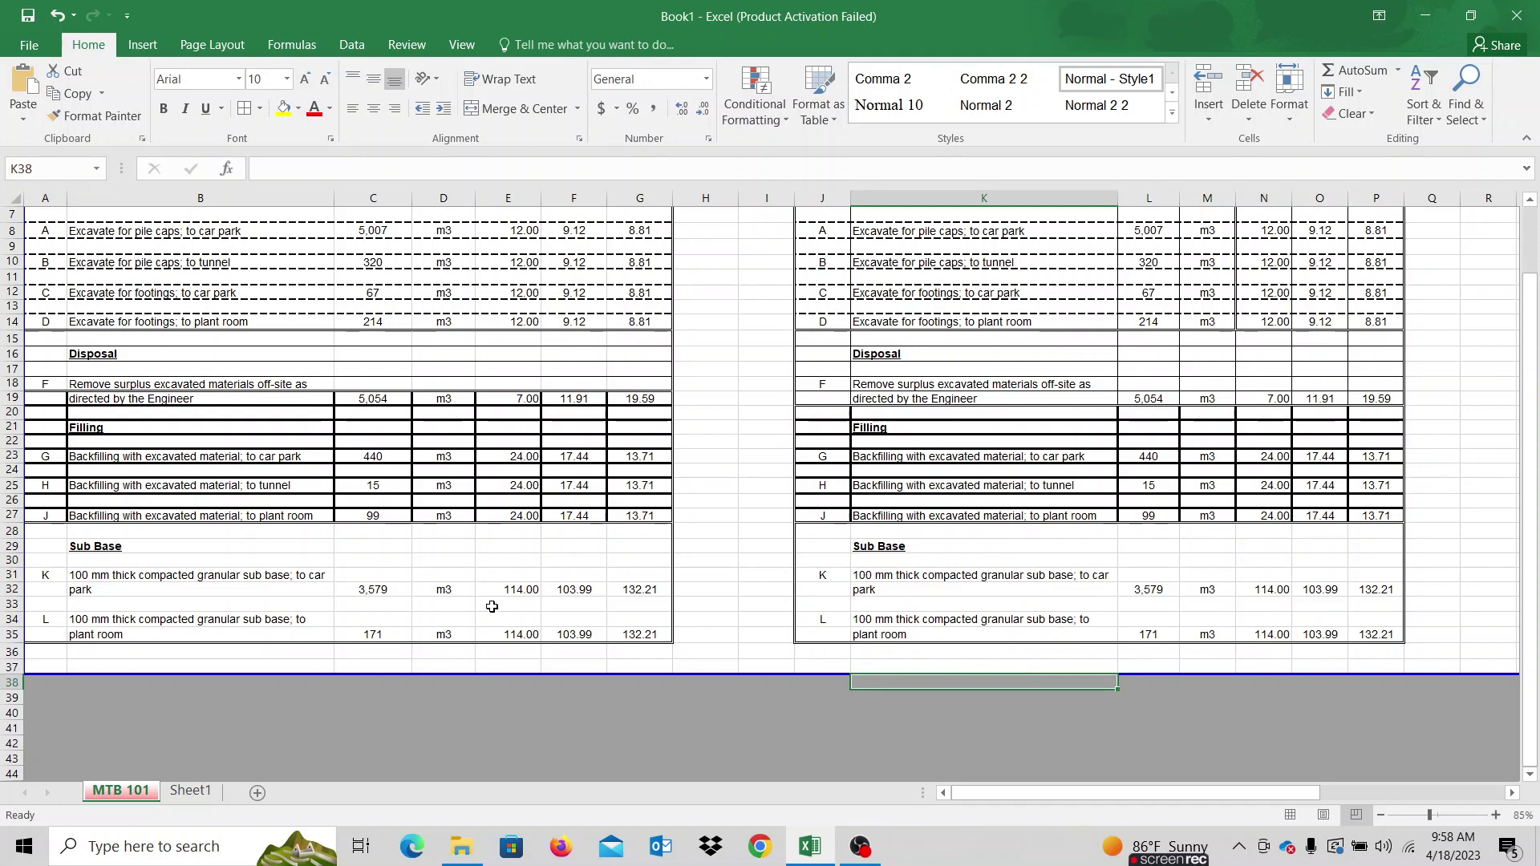
drag(38, 532, 654, 636)
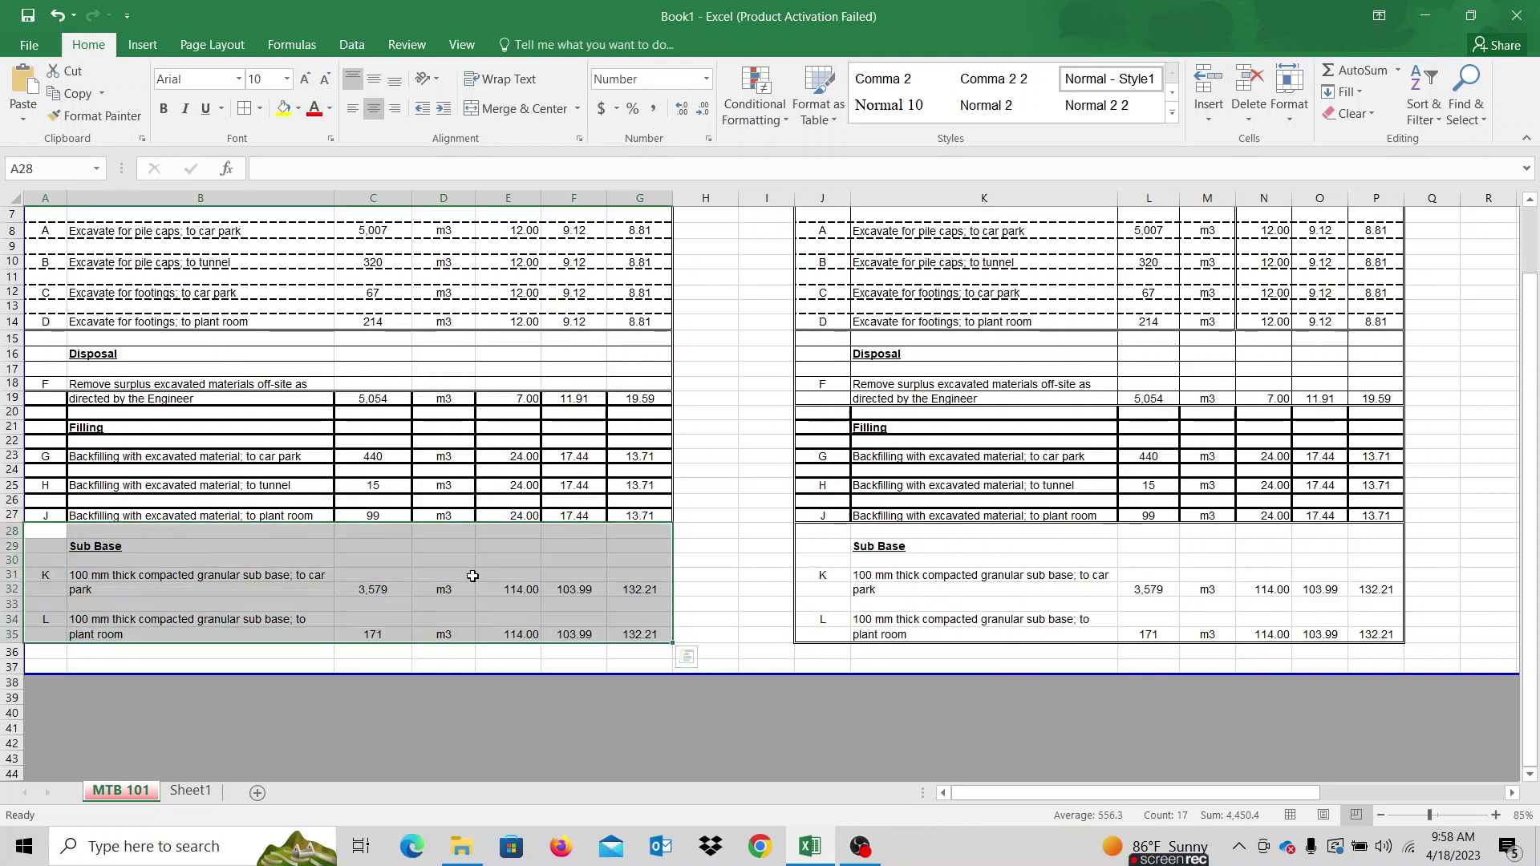
- Leave A28:G35 with only an outline border, turning off inside horizontal and vertical lines
right_click(459, 555)
click(542, 421)
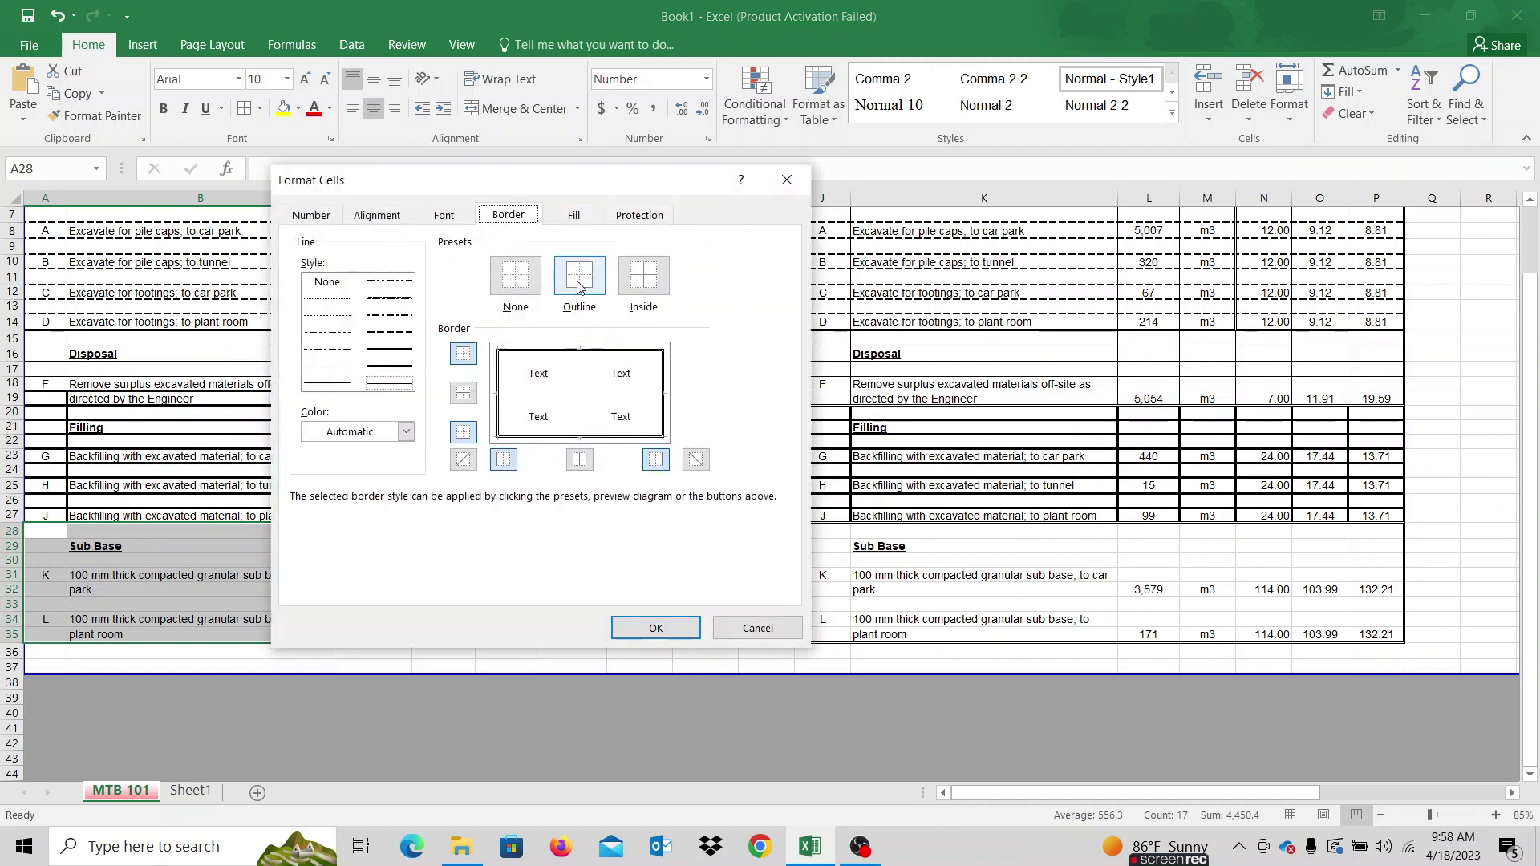
click(473, 399)
click(579, 459)
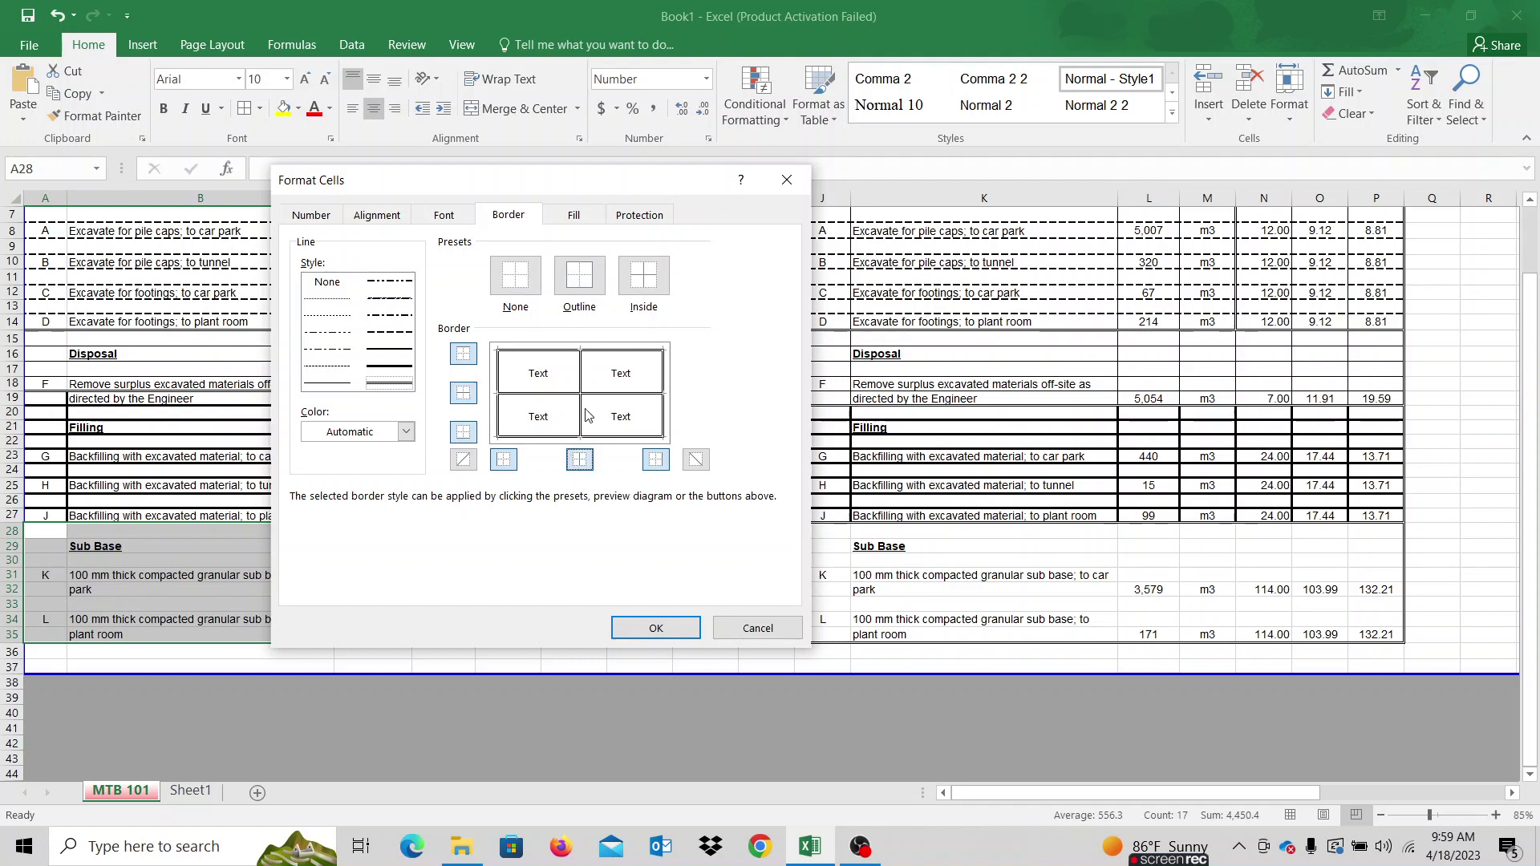
click(584, 463)
click(579, 460)
click(580, 459)
click(463, 393)
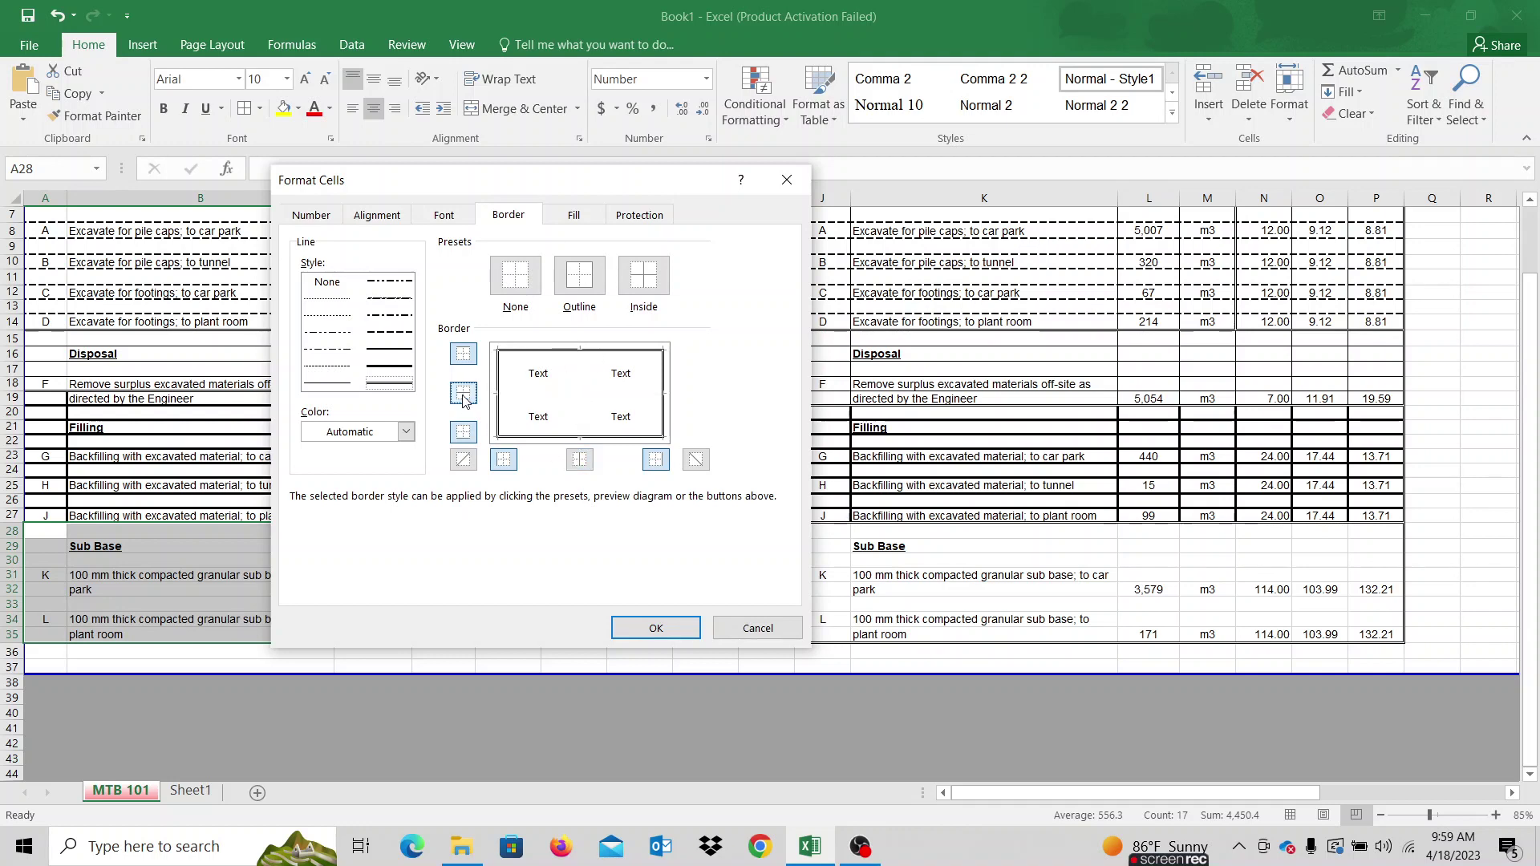
click(654, 628)
click(658, 664)
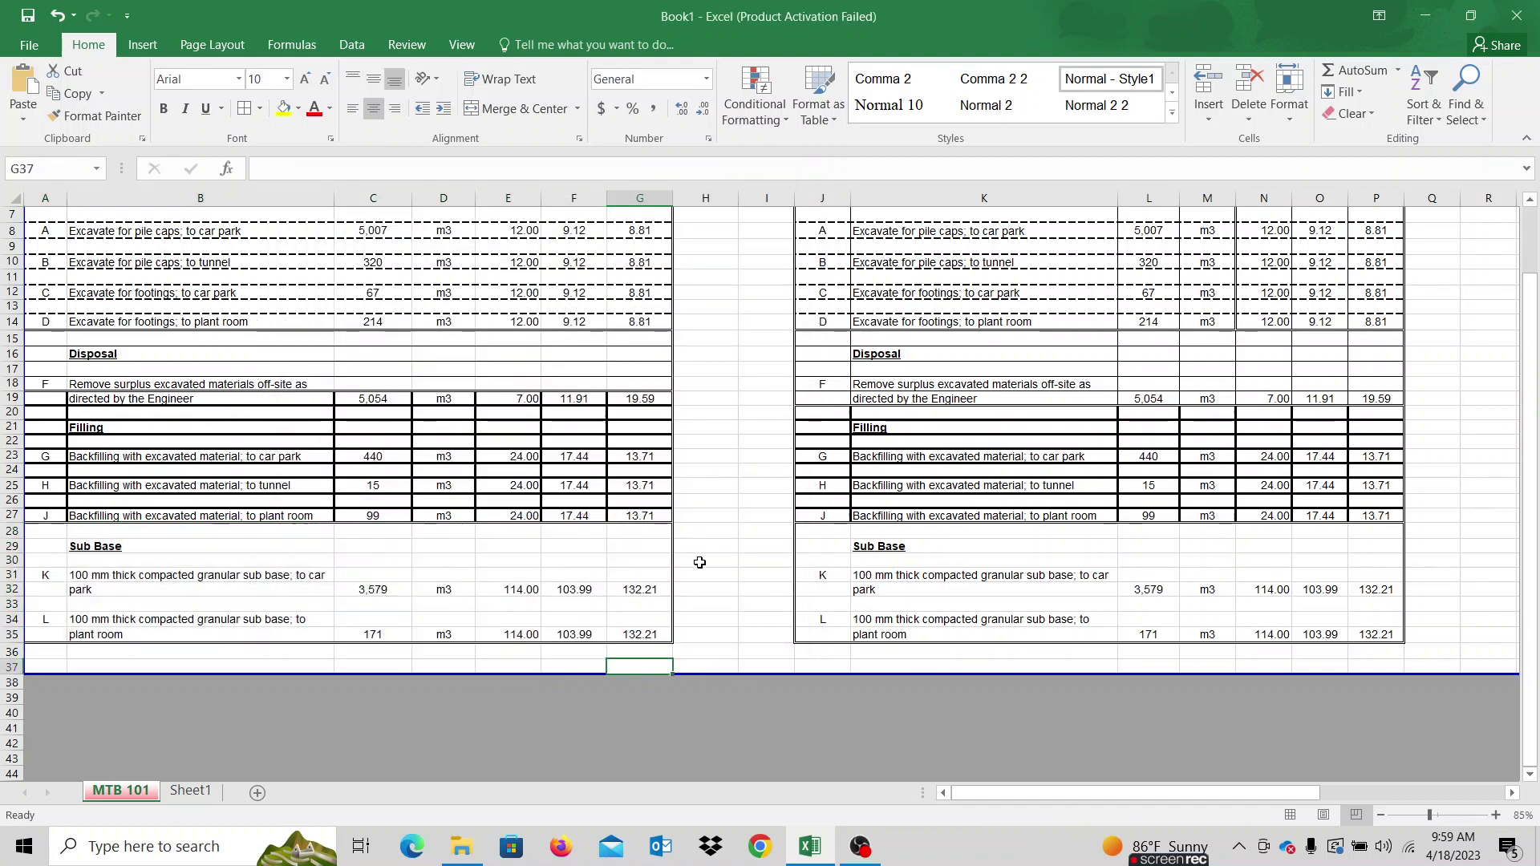
click(702, 558)
drag(227, 544, 576, 608)
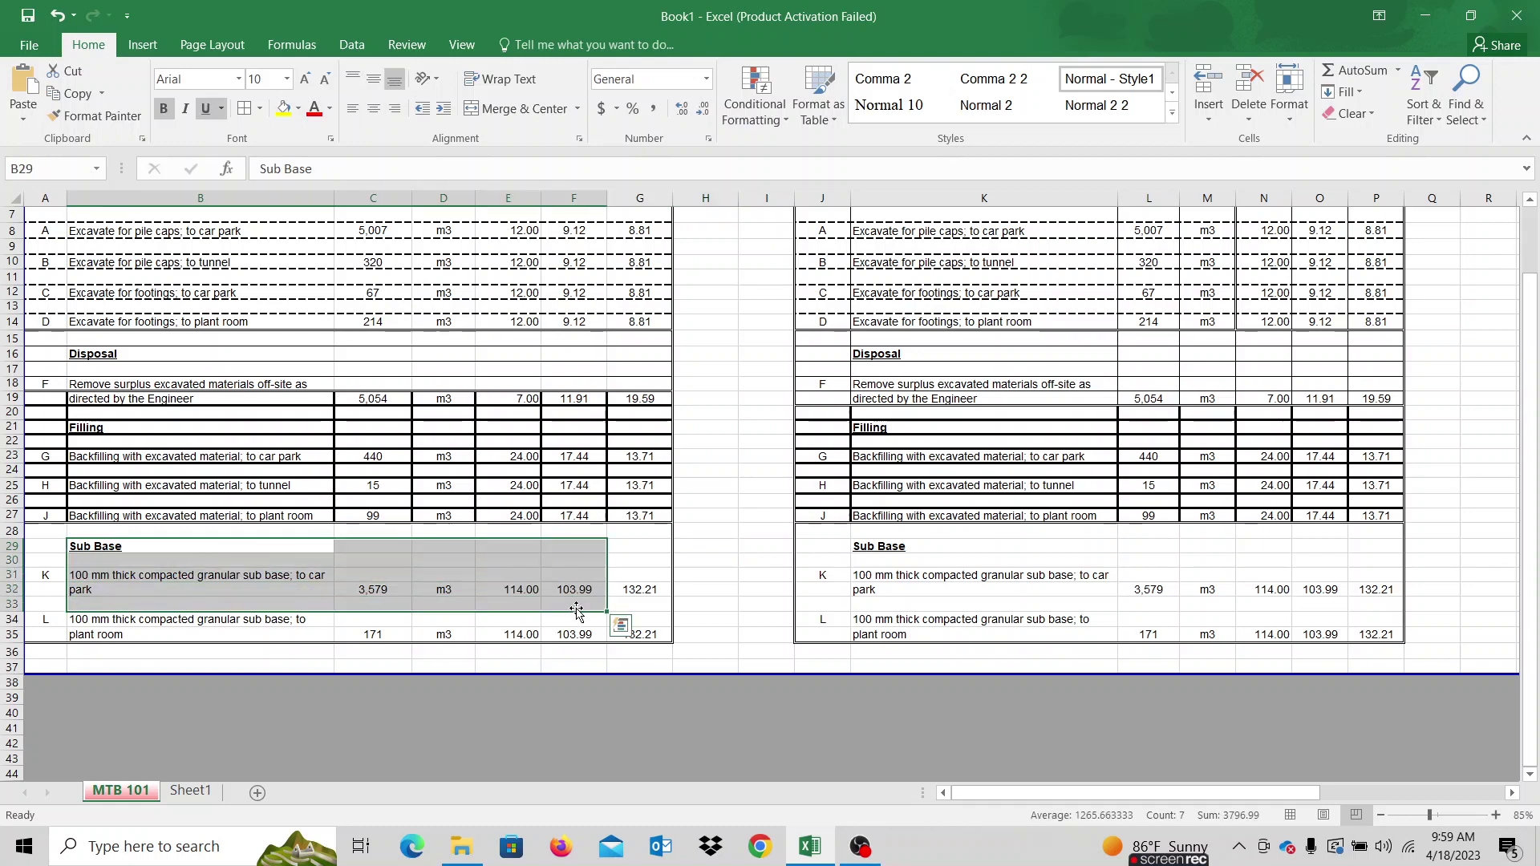
scroll(576, 609, up, 2)
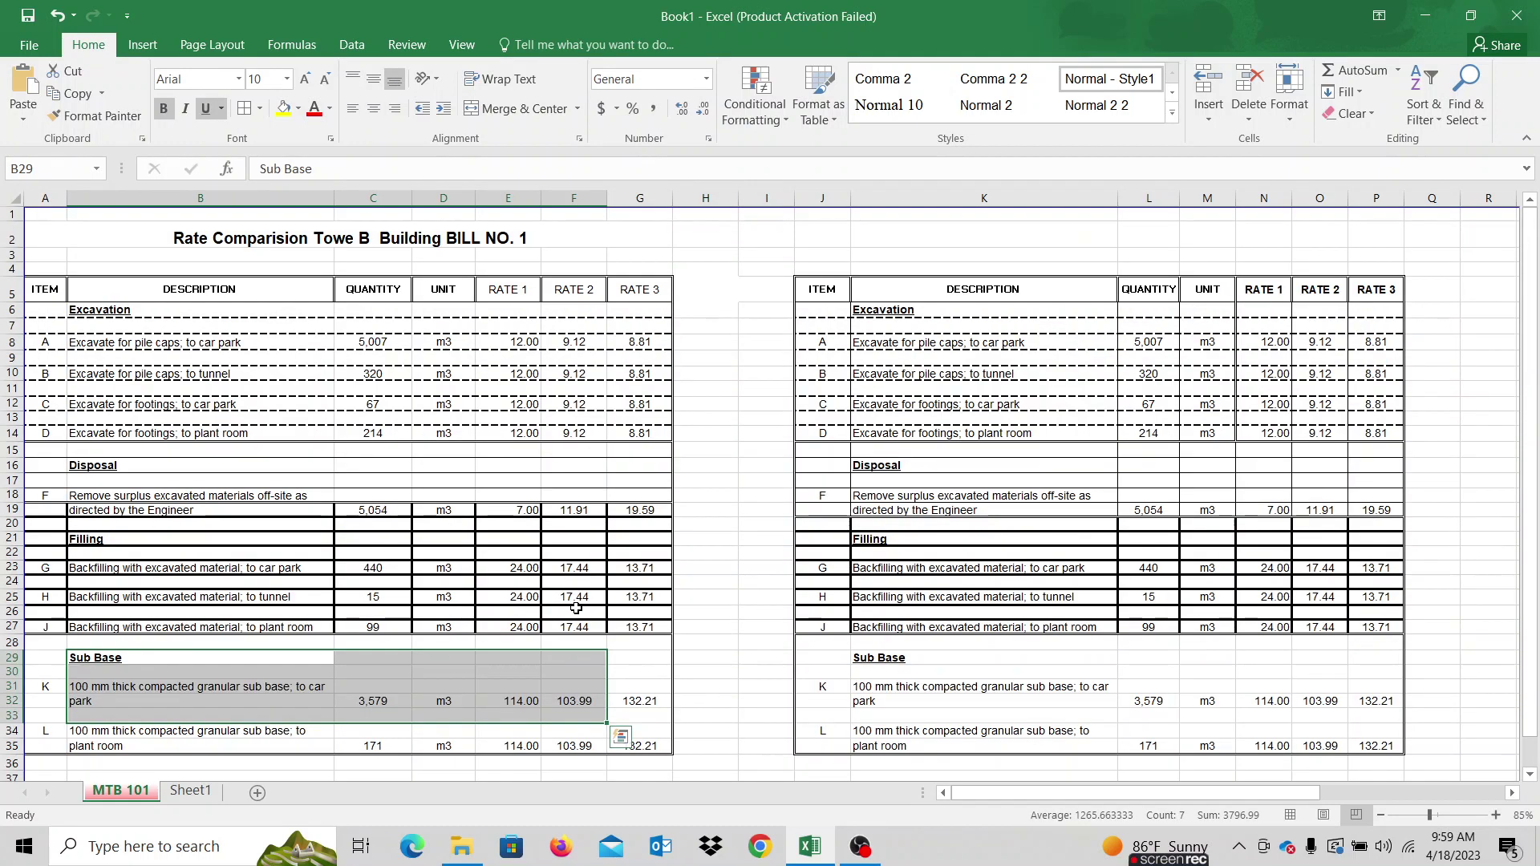
click(962, 596)
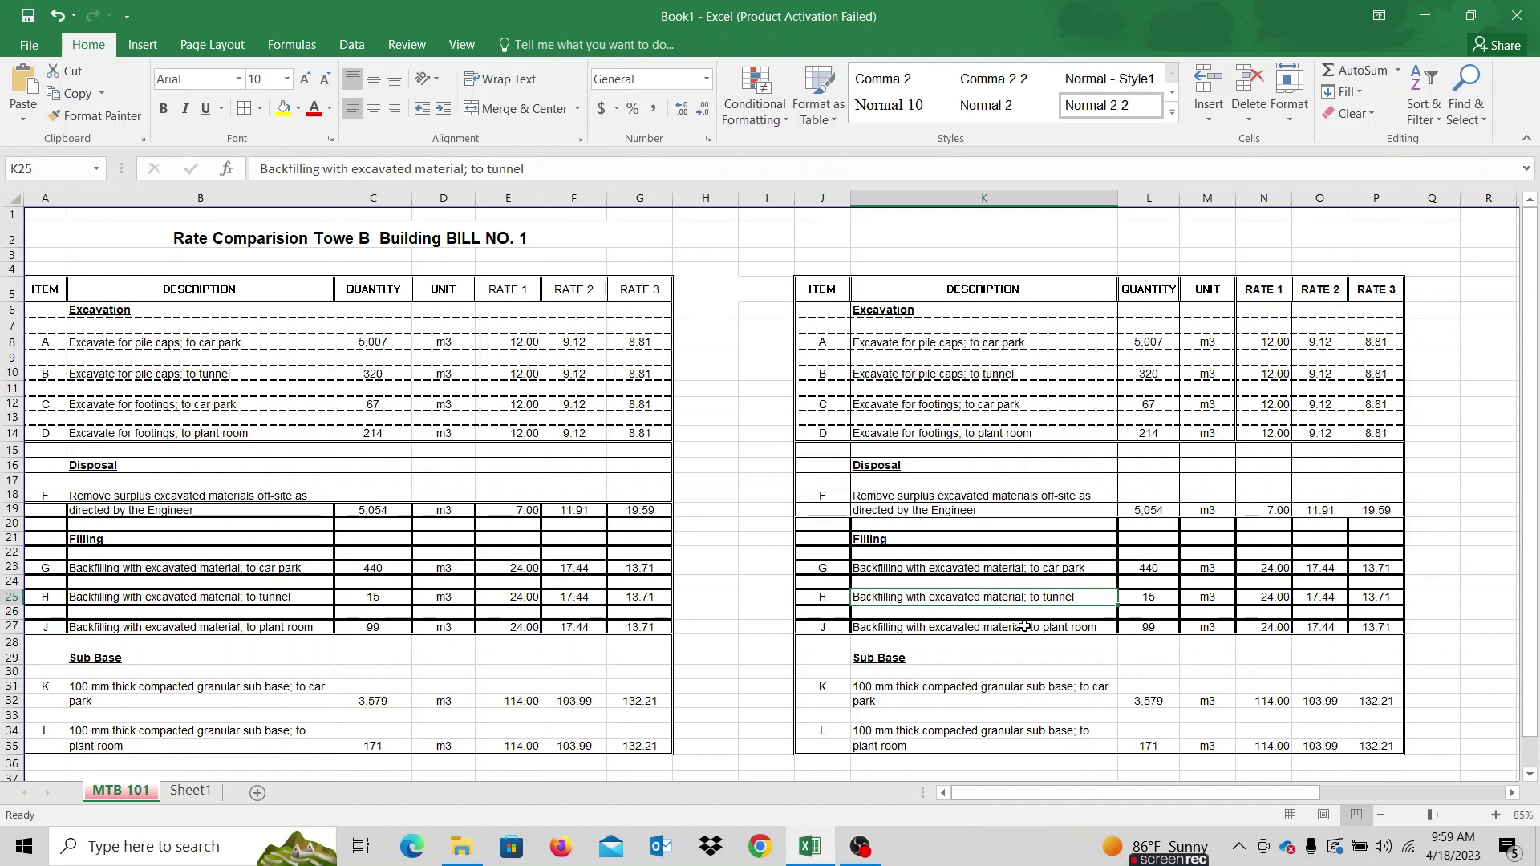
- Select the right-hand table J5:P35 to review its borders as the reference
click(891, 503)
click(714, 508)
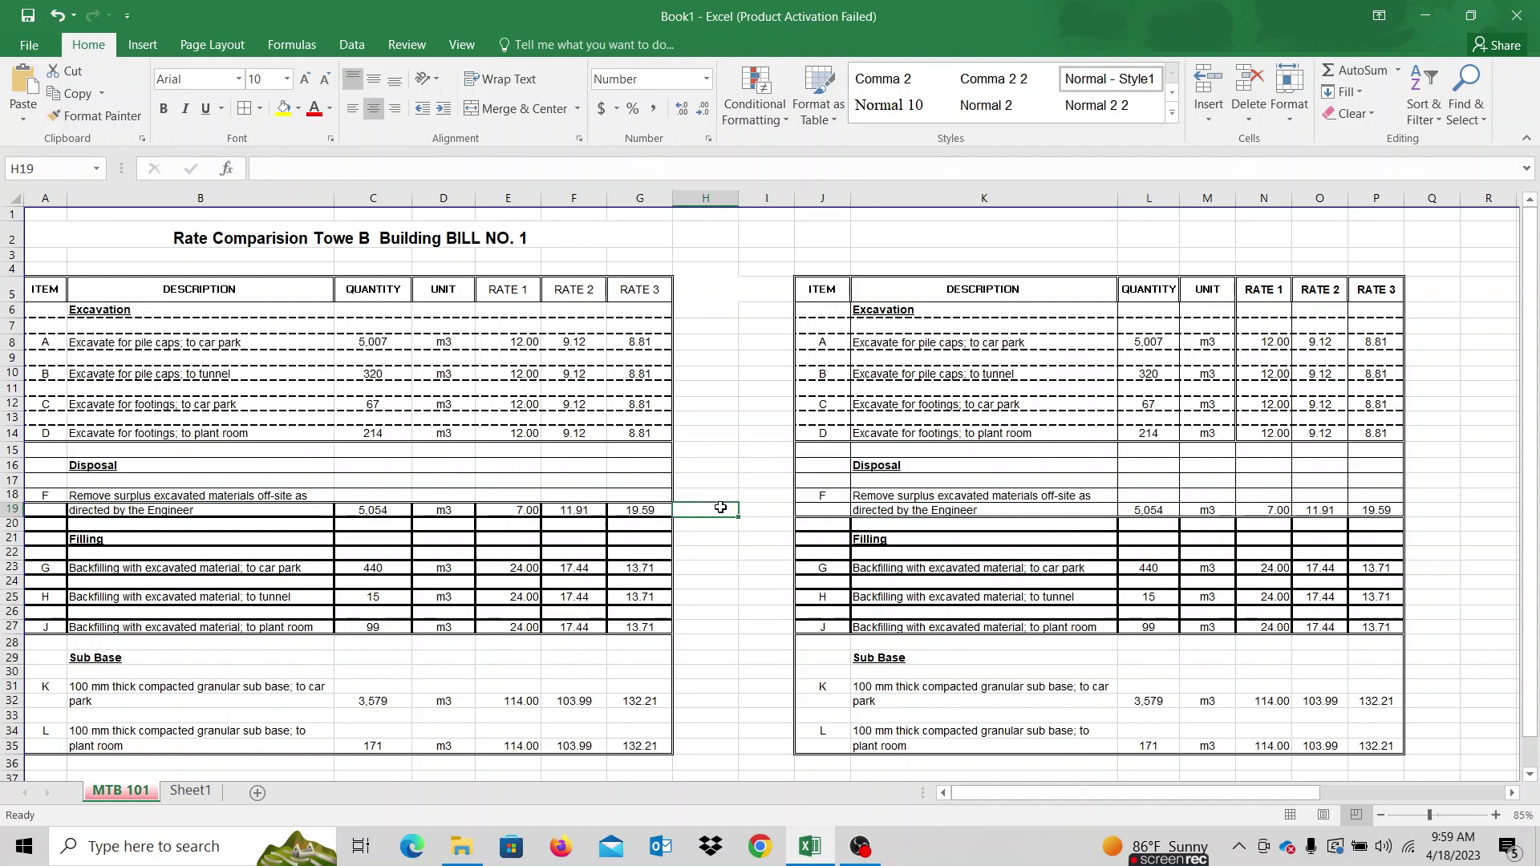
drag(810, 291, 1364, 727)
click(1096, 587)
drag(852, 306, 1400, 750)
mouse_move(822, 612)
mouse_down()
mouse_move(923, 539)
mouse_move(823, 611)
mouse_up()
- Select the left table A5:G35 and open its Format Cells border settings
mouse_move(45, 291)
mouse_down()
mouse_move(473, 497)
mouse_move(634, 767)
mouse_move(626, 746)
mouse_up()
right_click(620, 683)
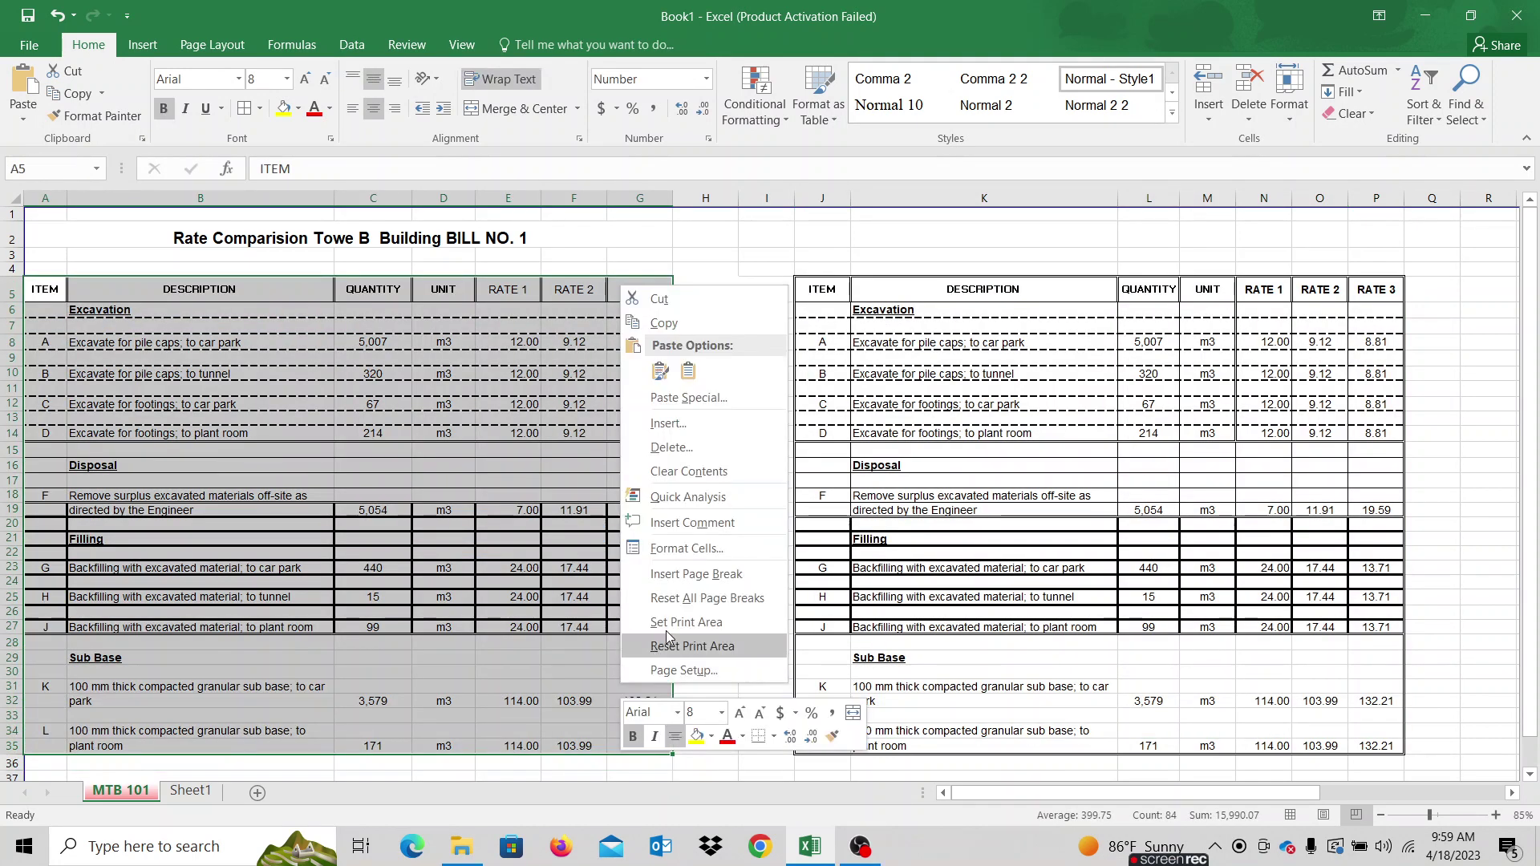
click(705, 547)
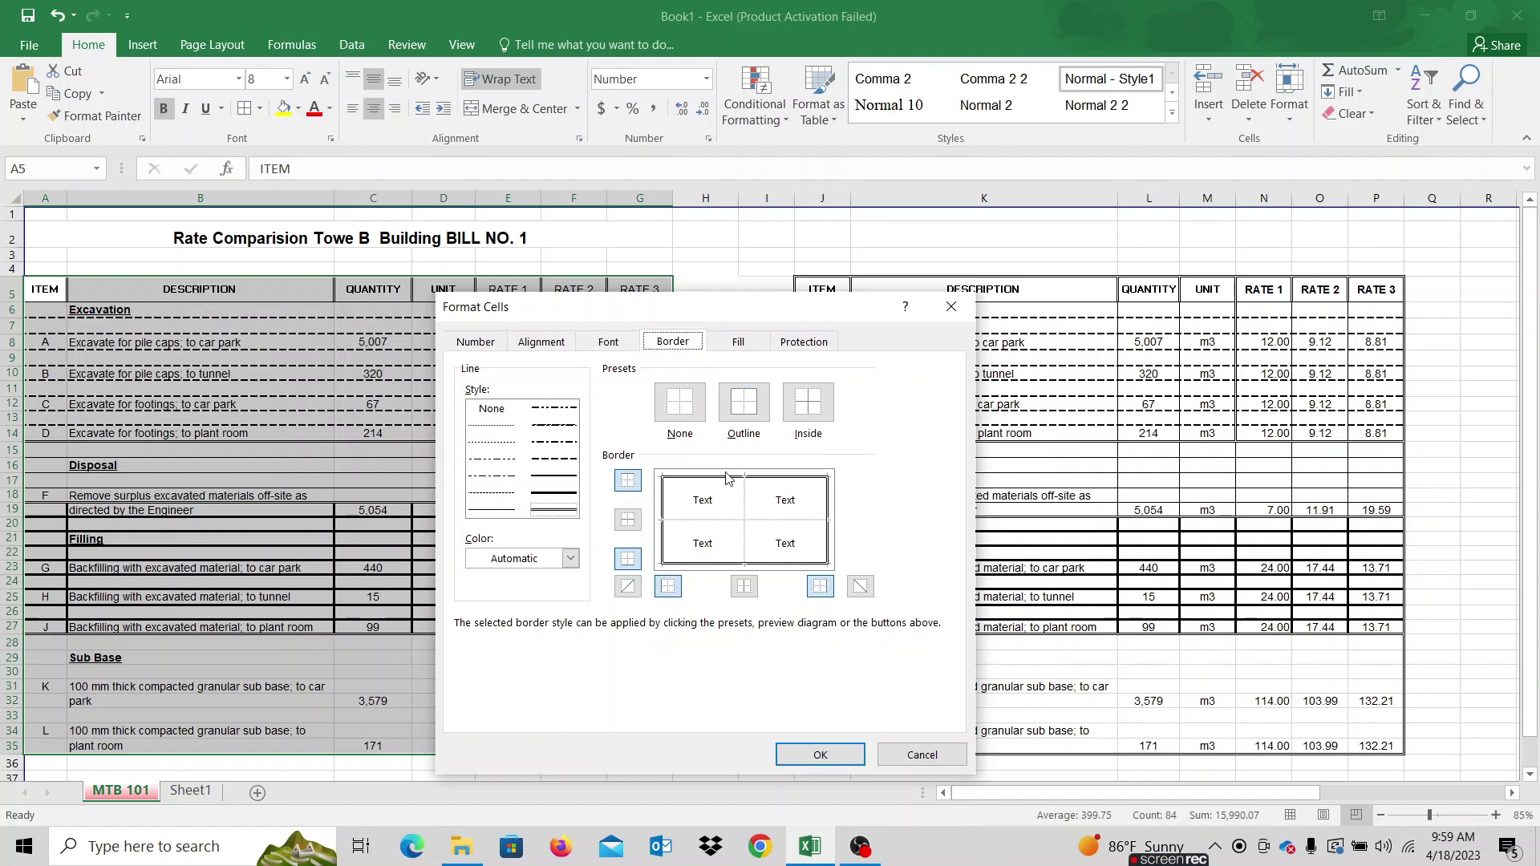